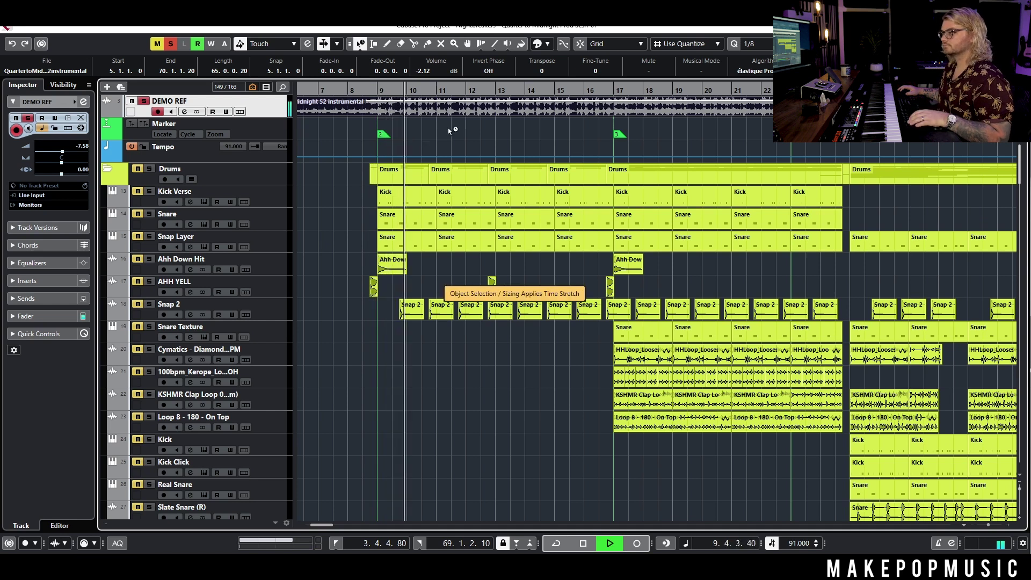
- Raise the DEMO REF track's volume to -2.75 during playback
key(g)
key(g)
key(f)
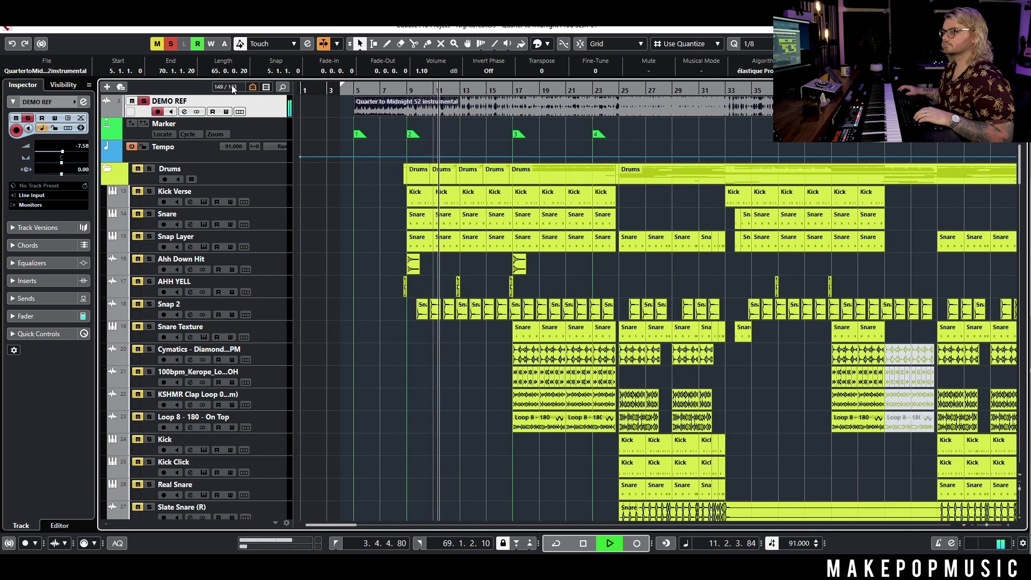
drag(69, 152, 70, 155)
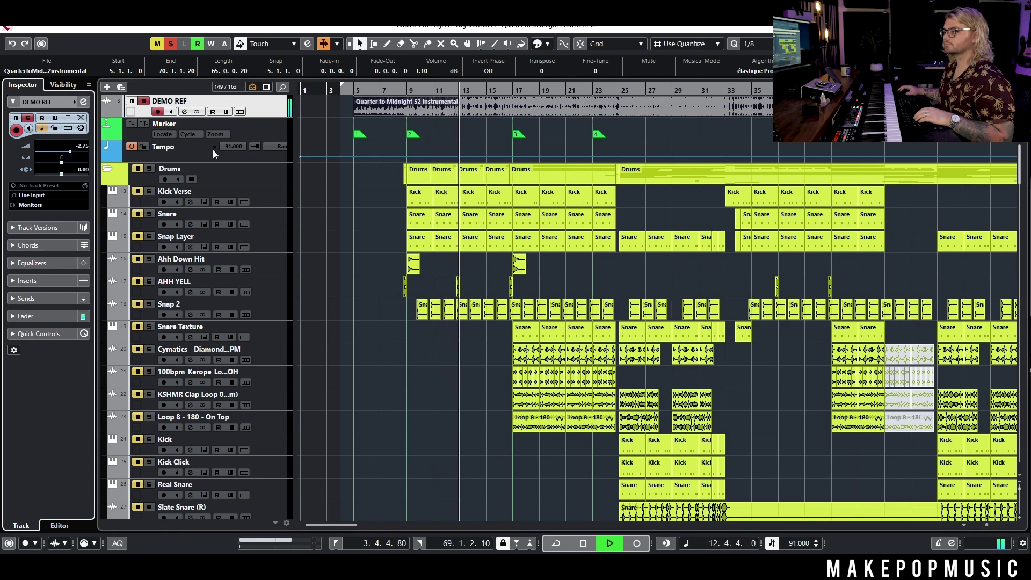
- Stop playback and switch the DEMO REF track from soloed to muted
key(space)
click(143, 101)
click(132, 101)
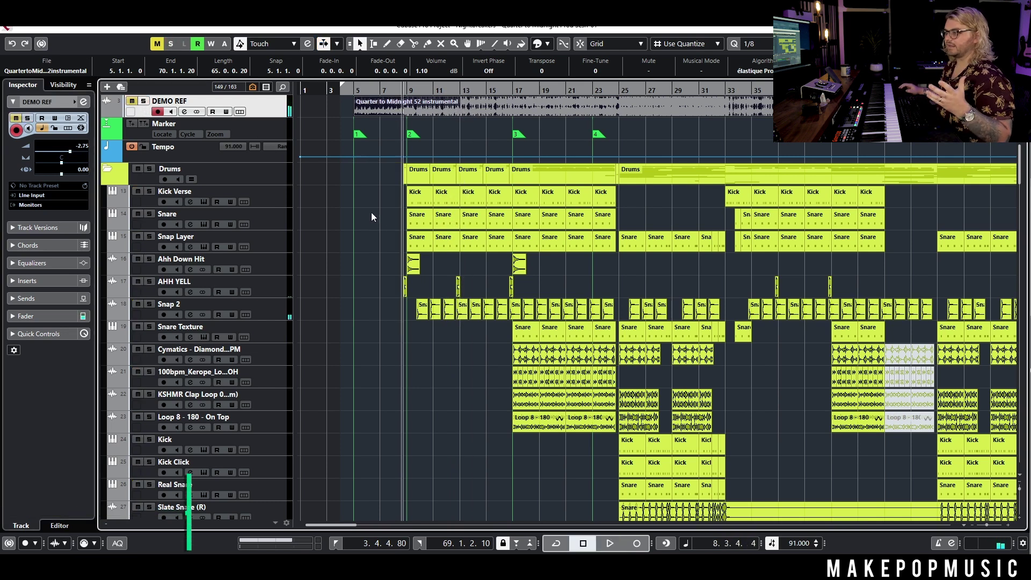
- Deselect the reference audio event and solo the Kick Verse track
key(h)
key(h)
key(h)
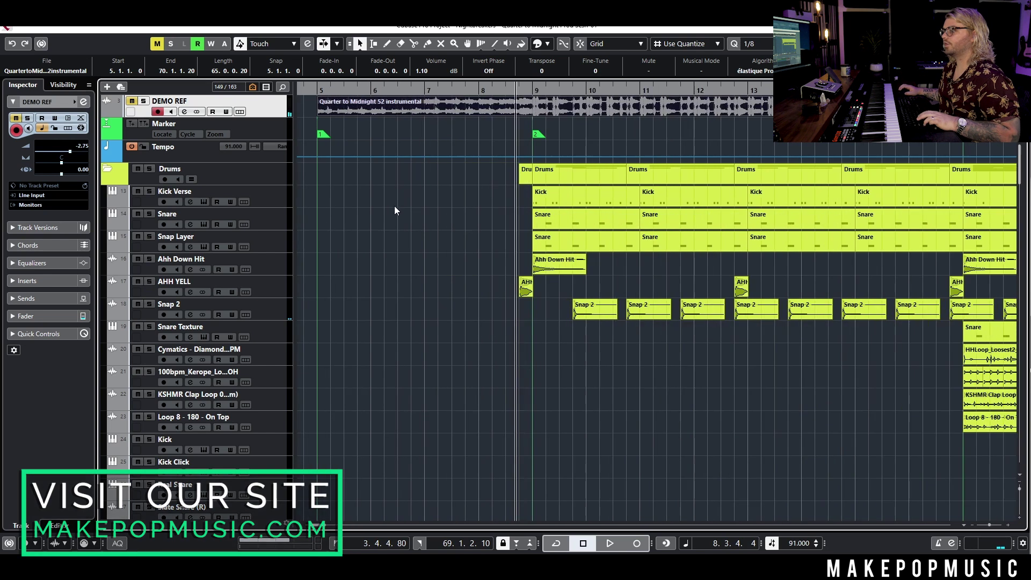
click(323, 208)
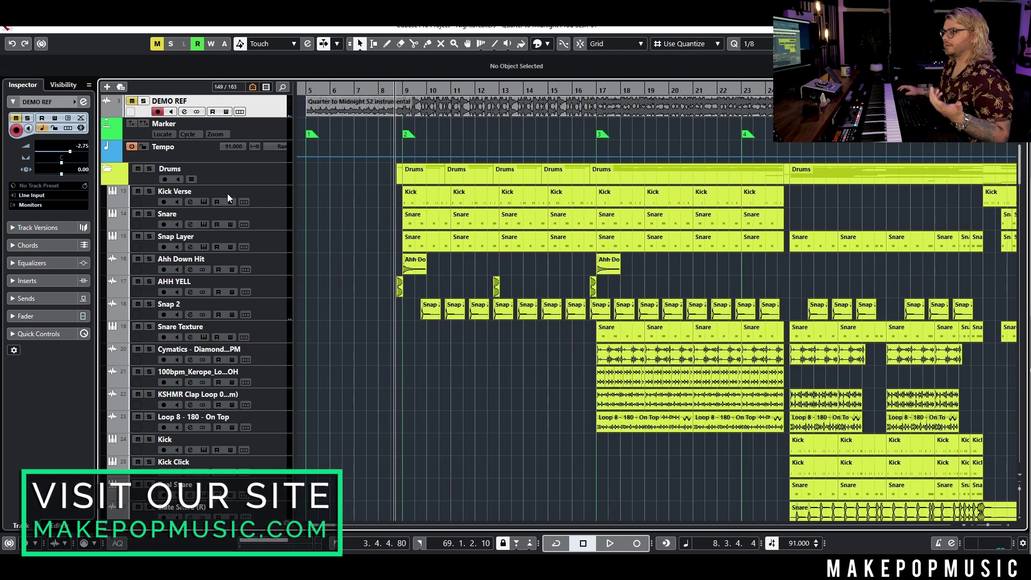
click(146, 192)
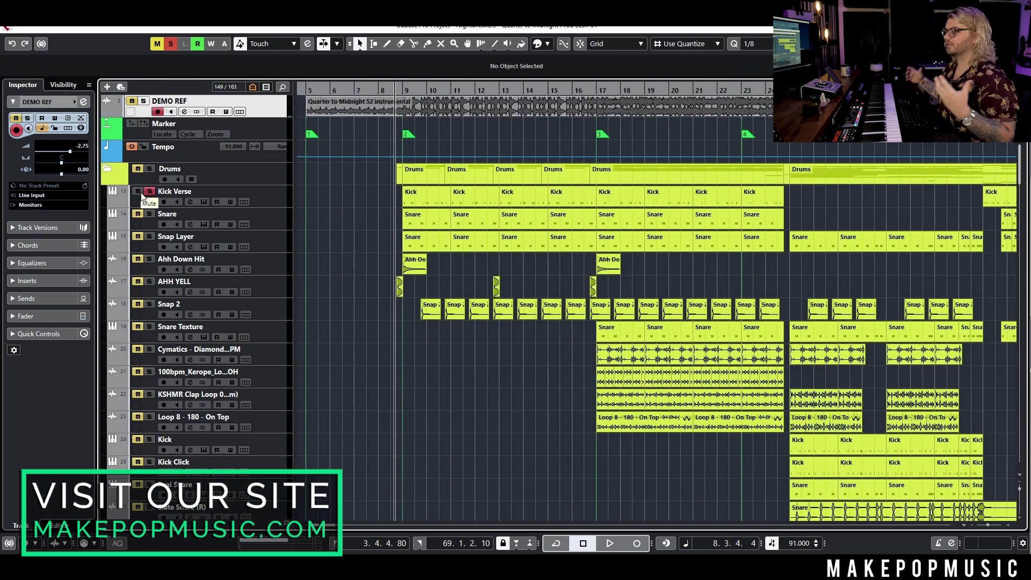
- Select the soloed Kick Verse track and play it from just before bar 9
scroll(333, 240, right, 3)
key(h)
key(h)
key(h)
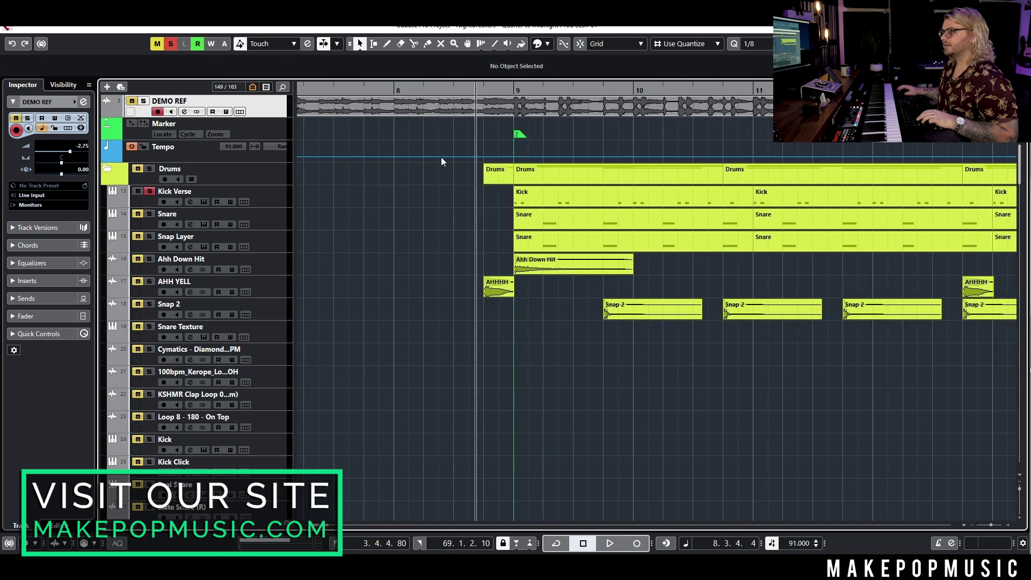
click(509, 89)
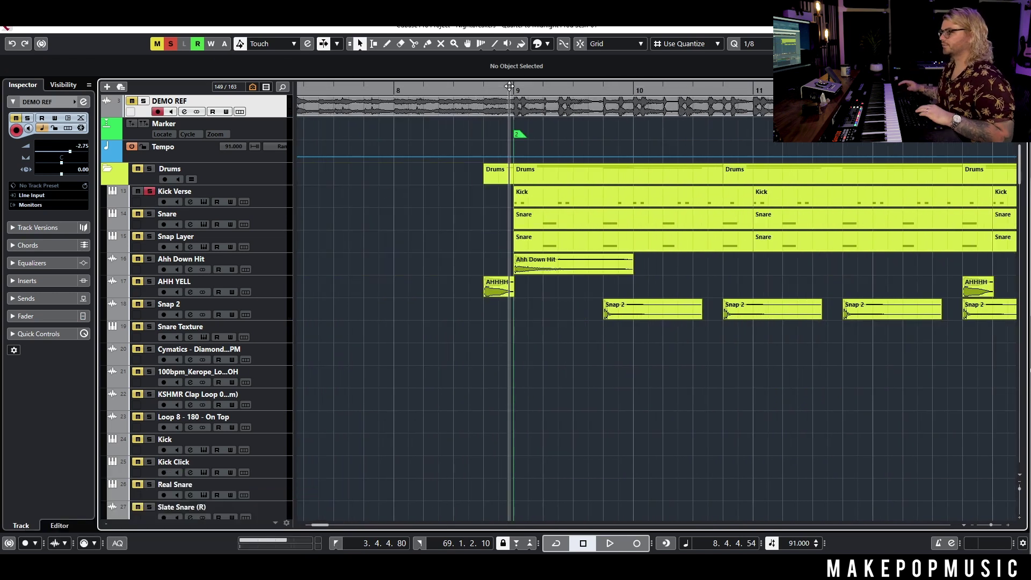
click(285, 198)
key(space)
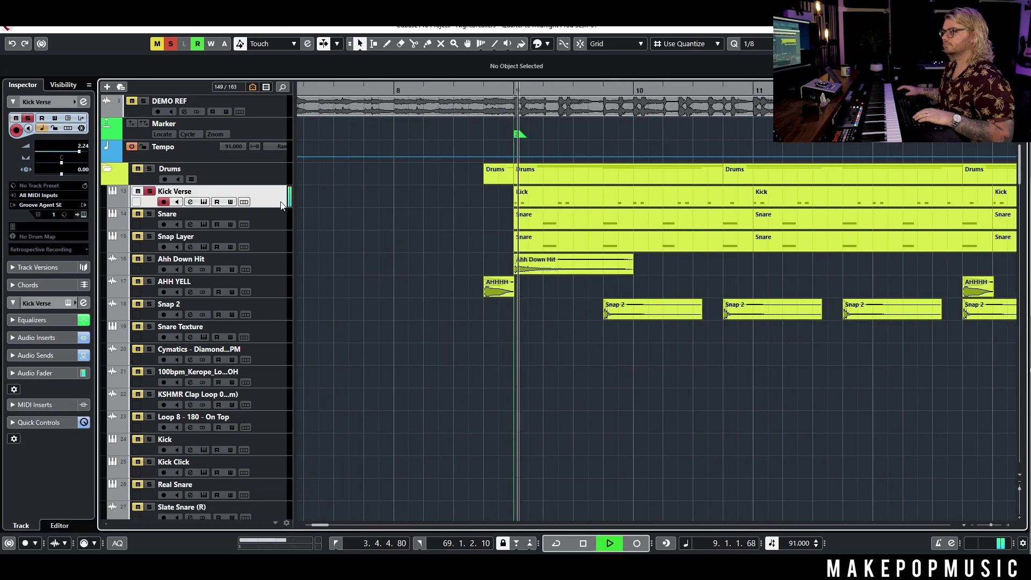
- View the Kick Verse track's sample in its Groove Agent SE instrument, closing the instrument and stopping playback when done
click(204, 202)
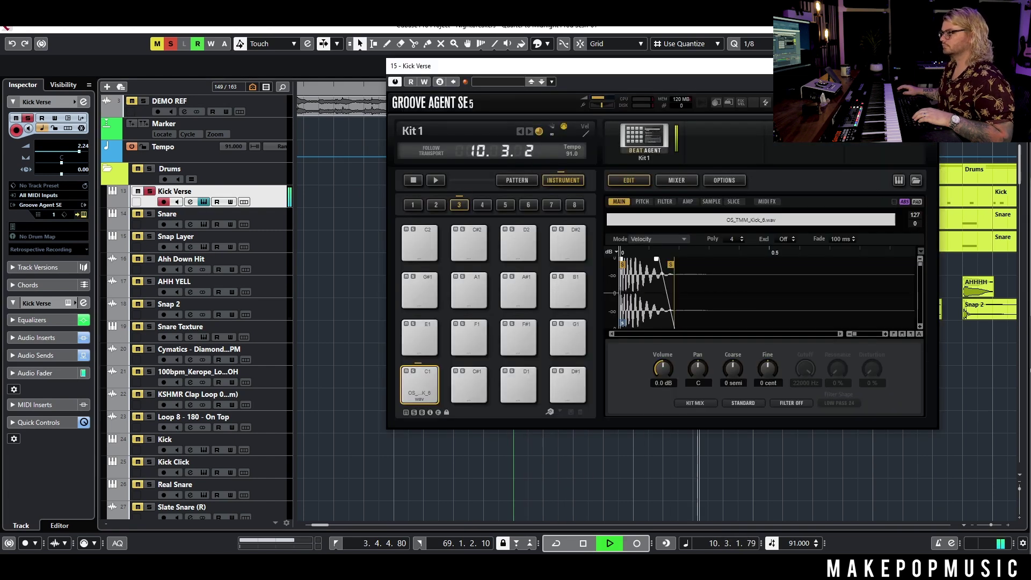
click(203, 202)
key(space)
- Switch the solo from Kick Verse to the Snare track and listen to it from just before bar 9
click(274, 216)
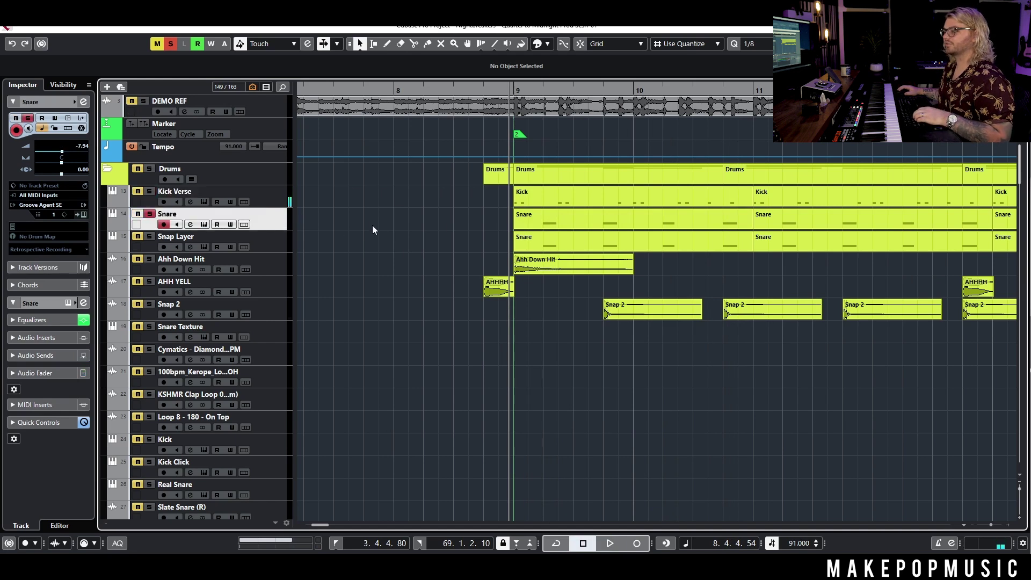
key(space)
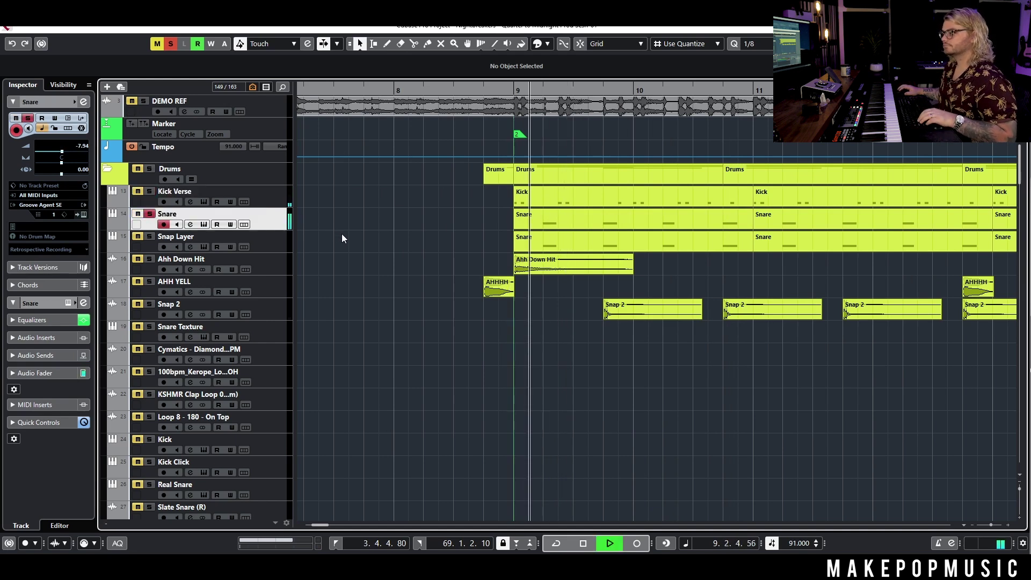
key(g)
key(g)
key(space)
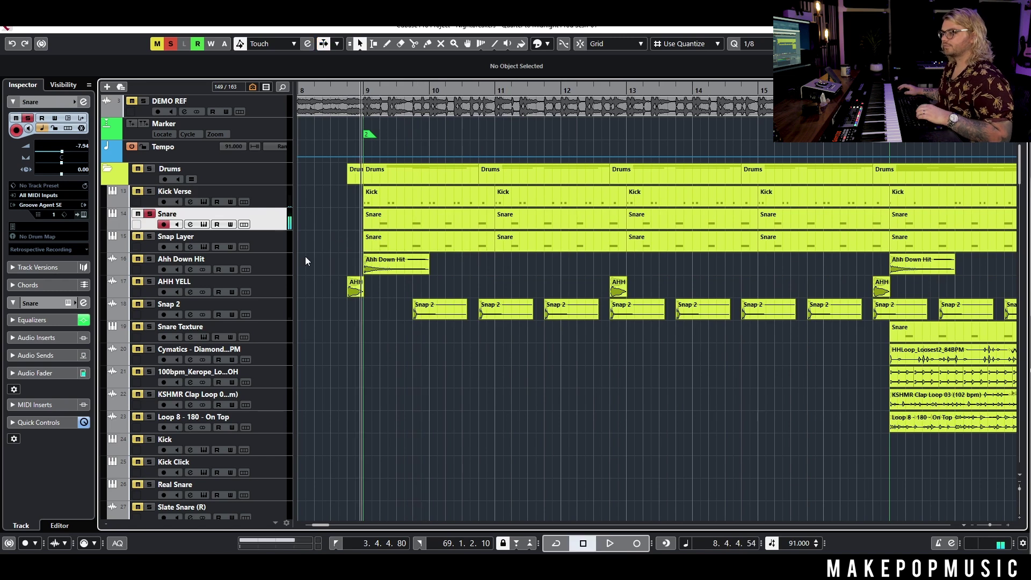
- Switch the solo from Snare to the DEMO REF track and play it from just before bar 9
click(143, 101)
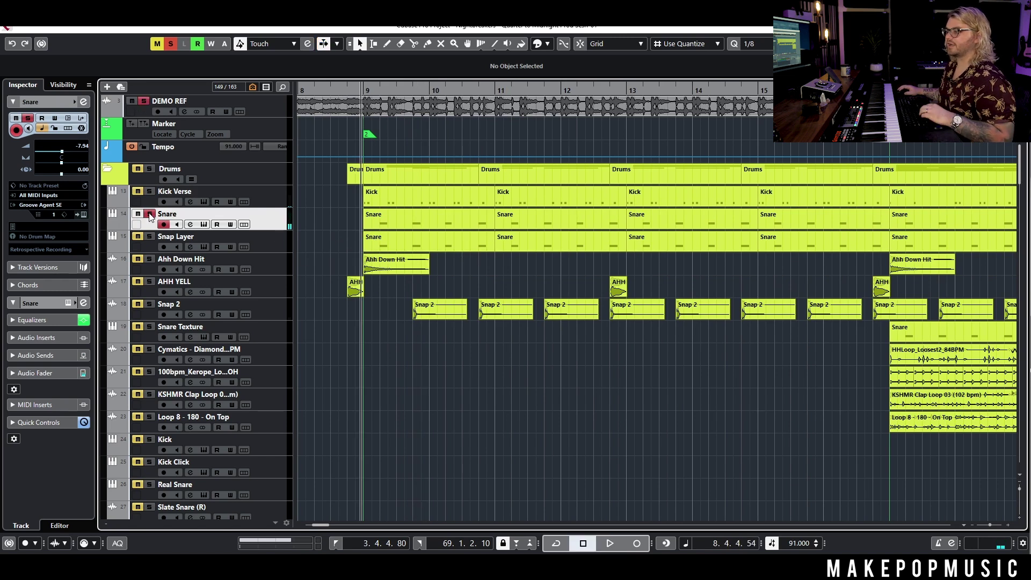
click(149, 213)
key(space)
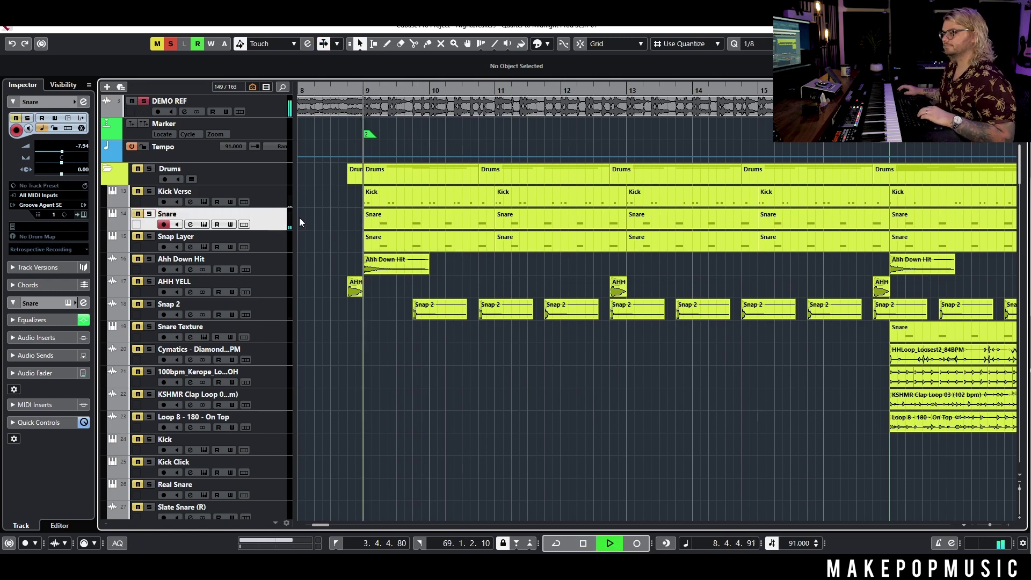
key(space)
- Unsolo and mute the DEMO REF track and select its audio event
click(143, 101)
click(132, 102)
click(343, 114)
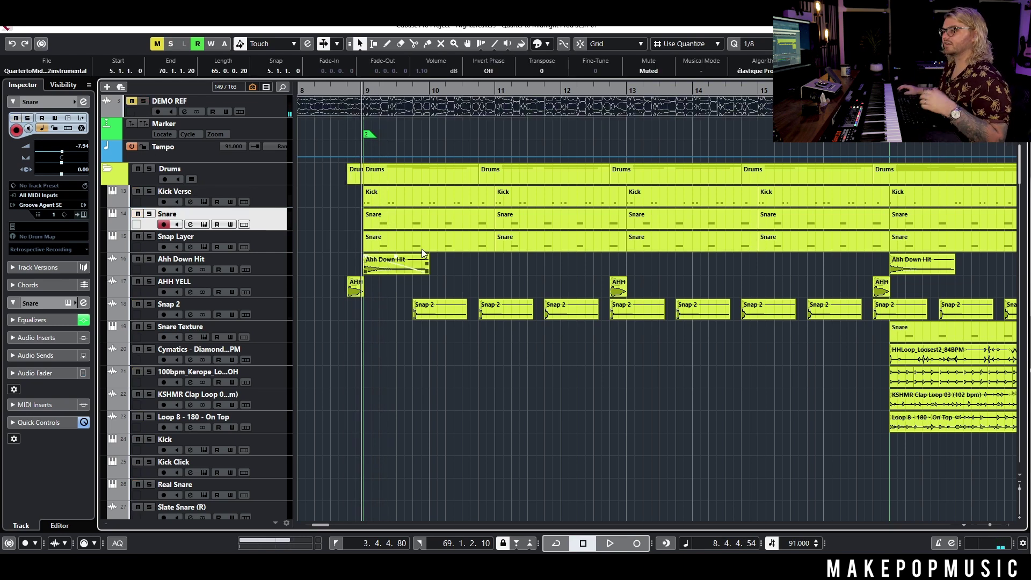
- Solo the Snare track and view its sample in the Groove Agent SE instrument, closing the instrument when done
click(151, 214)
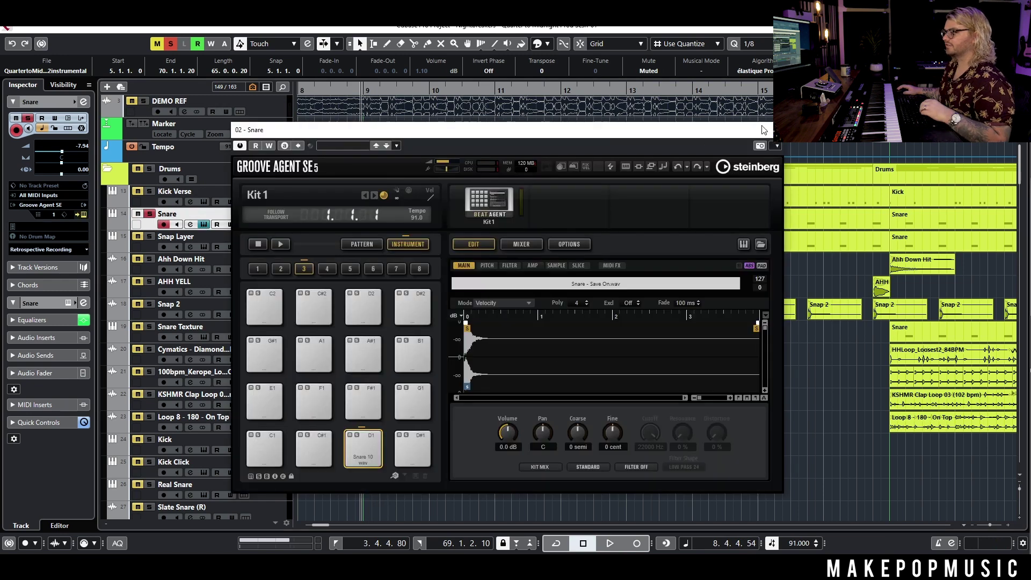
click(772, 134)
- Play the soloed Kick Verse and Snare tracks together from just before bar 9
click(352, 91)
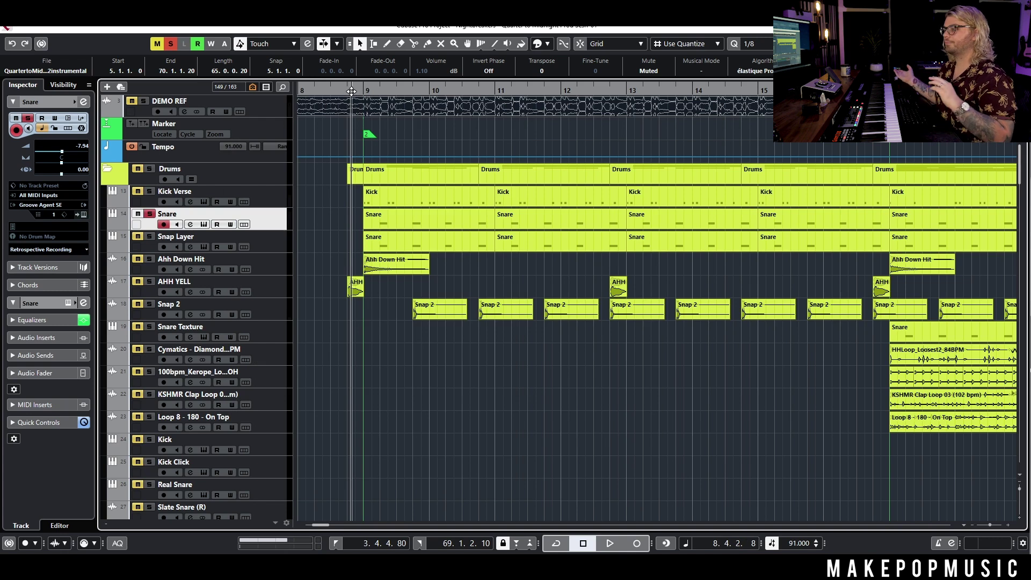
key(space)
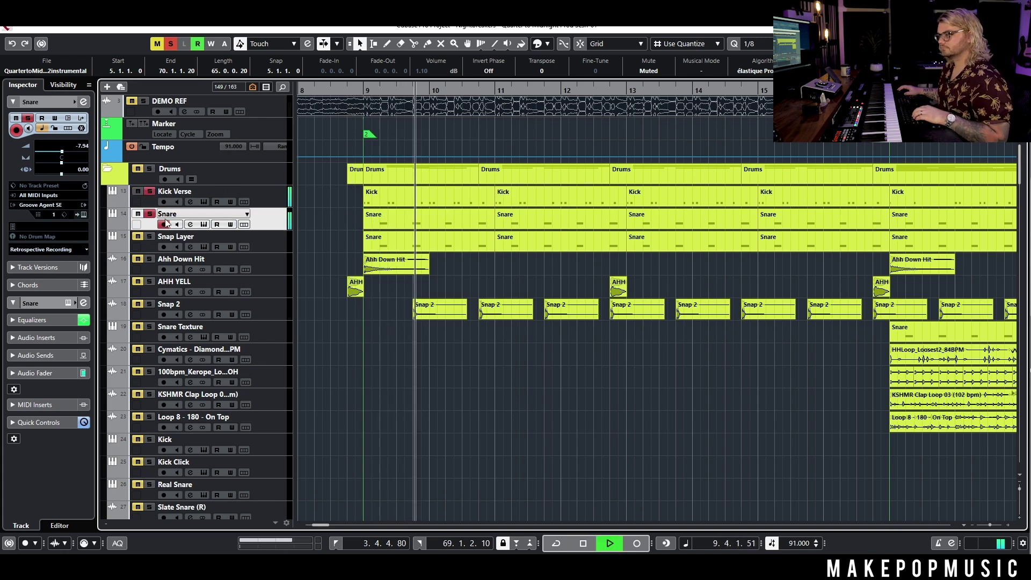
key(space)
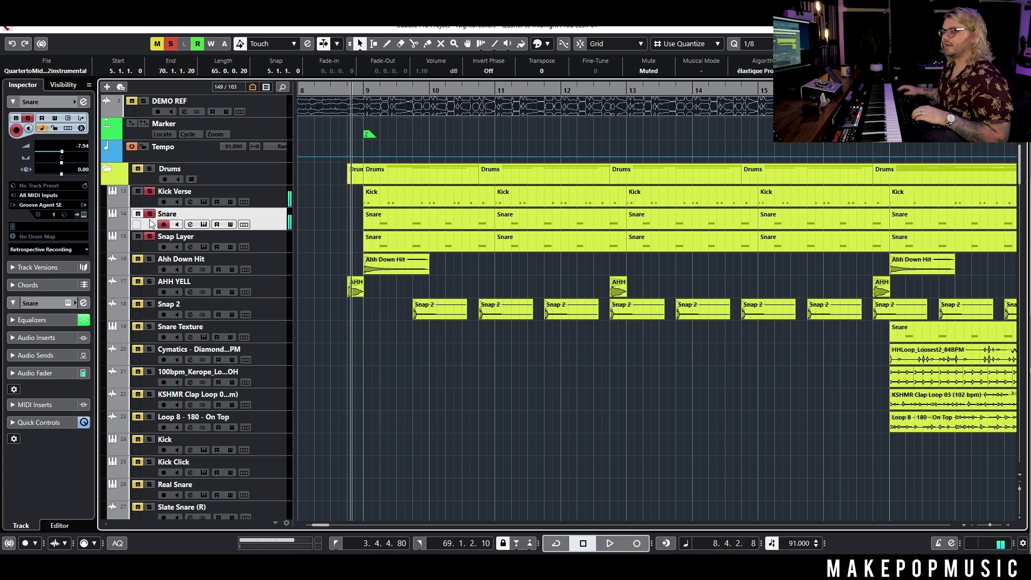
- Audition the Snap Layer track without the Snare, and again with the Snare and Kick Verse tracks soloed alongside it
click(150, 215)
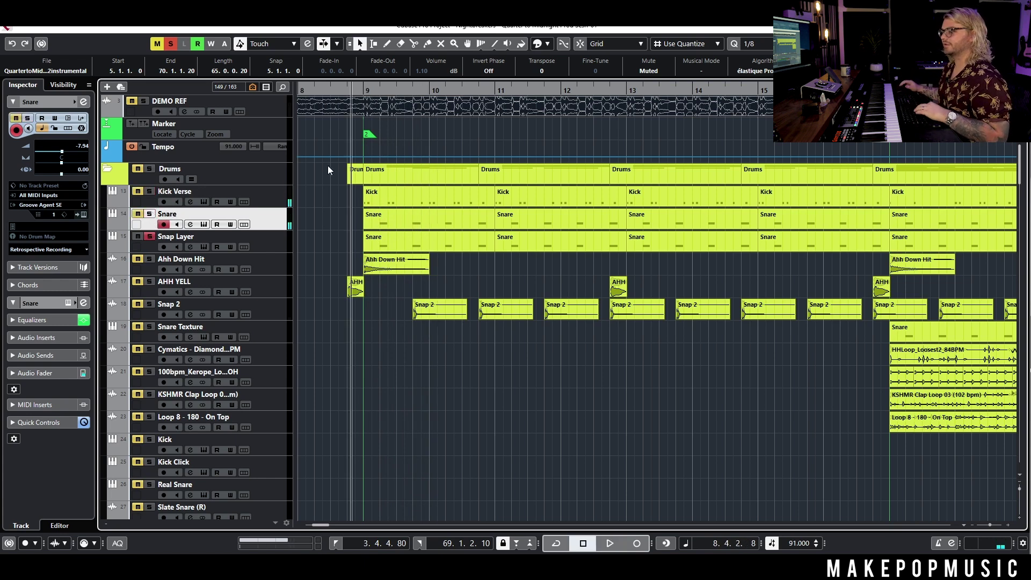
key(space)
click(150, 214)
click(150, 192)
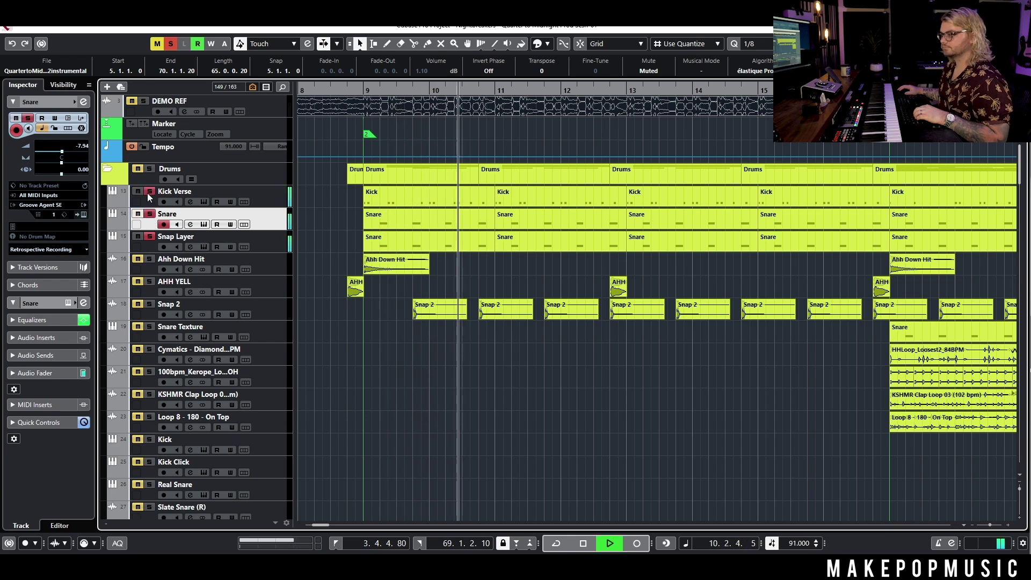
click(150, 237)
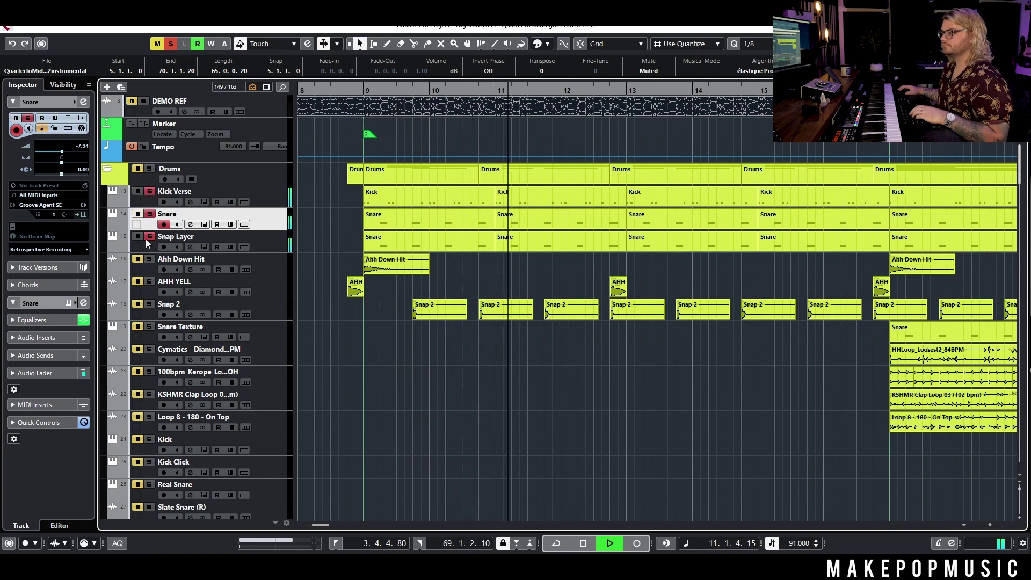
key(space)
- Solo the Ahh Down Hit track as well and play it with the kick, snare and snap layer from just before bar 9
click(150, 259)
click(359, 88)
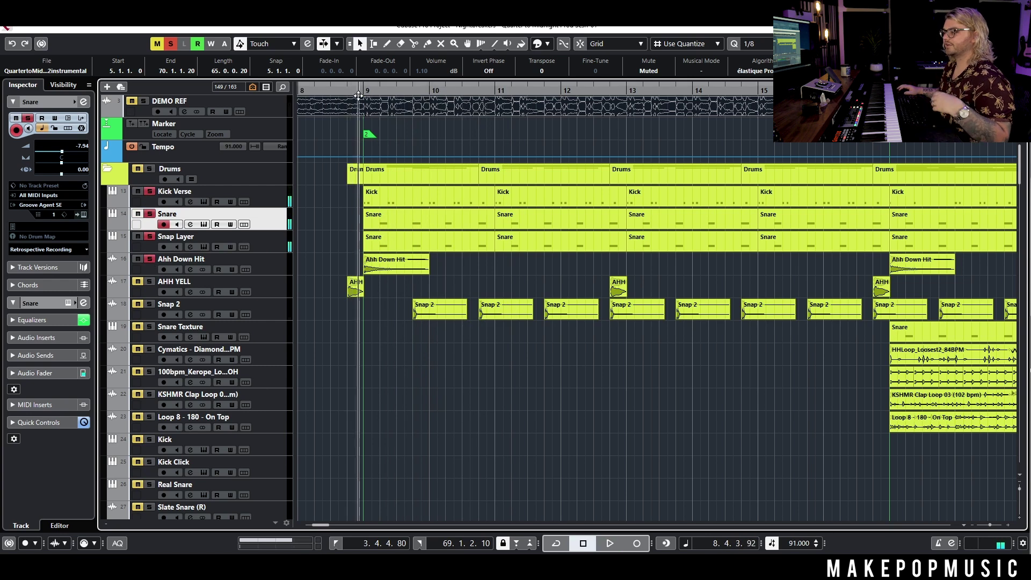
scroll(418, 231, down, 4)
scroll(419, 226, up, 4)
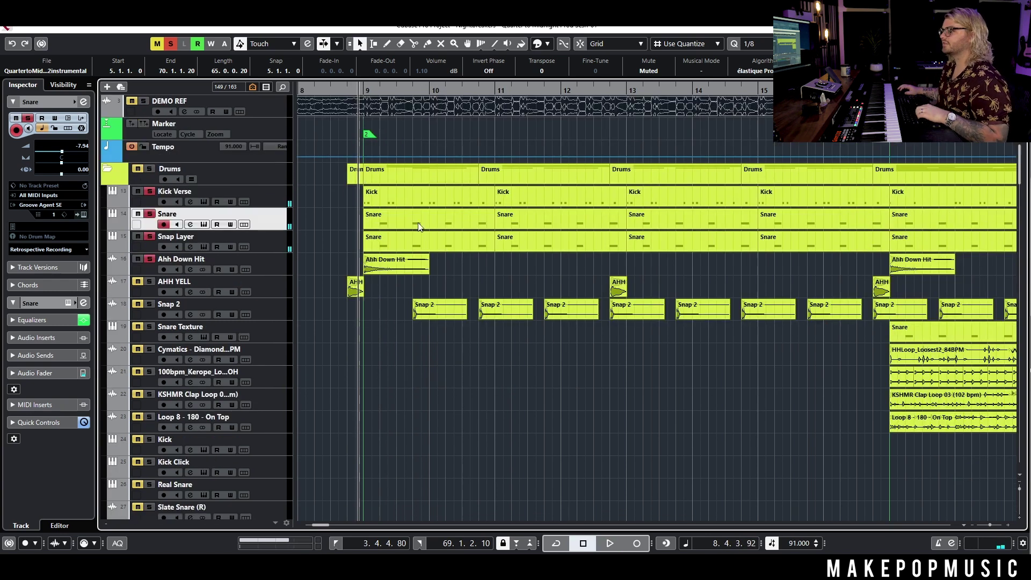
click(280, 261)
key(space)
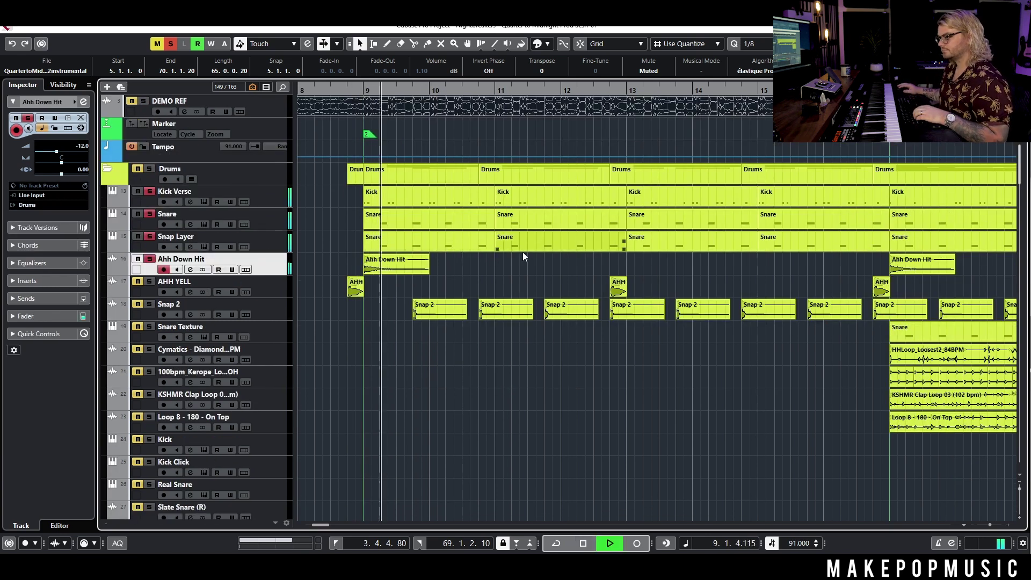
key(space)
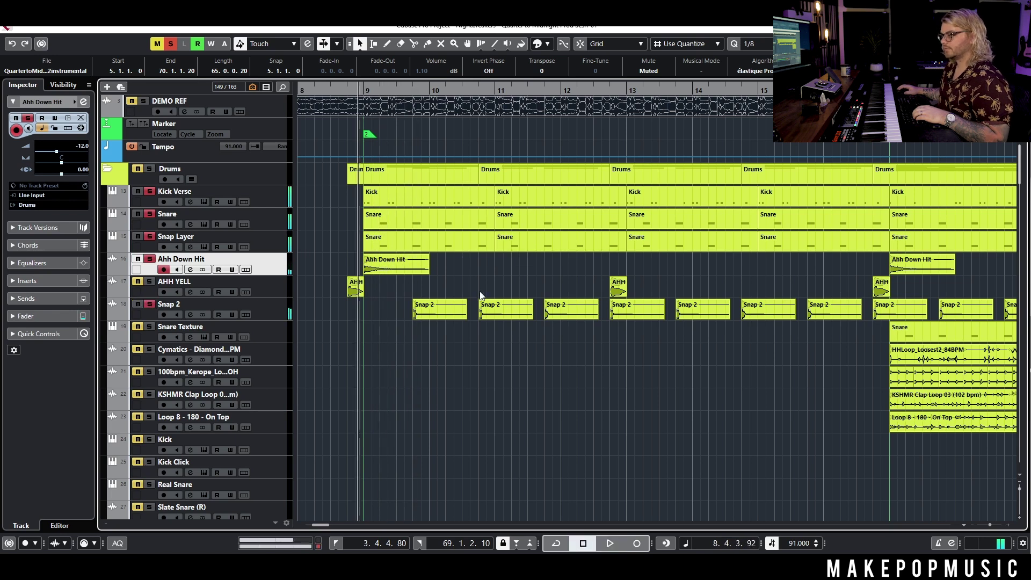
- Unsolo Kick Verse, Snare and Snap Layer and play the soloed Ahh Down Hit and Snap 2 tracks from the middle of bar 9
click(458, 284)
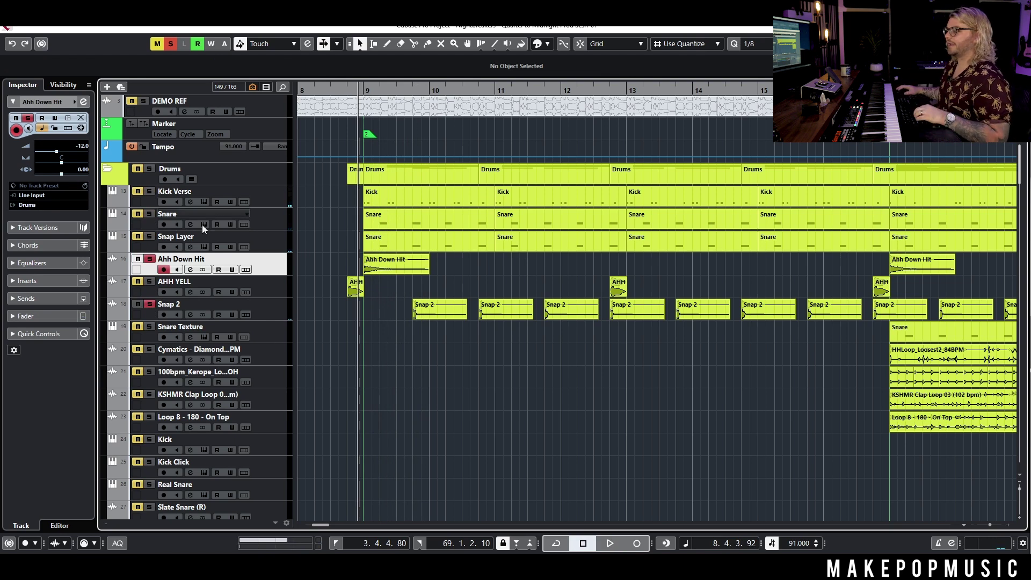
click(402, 93)
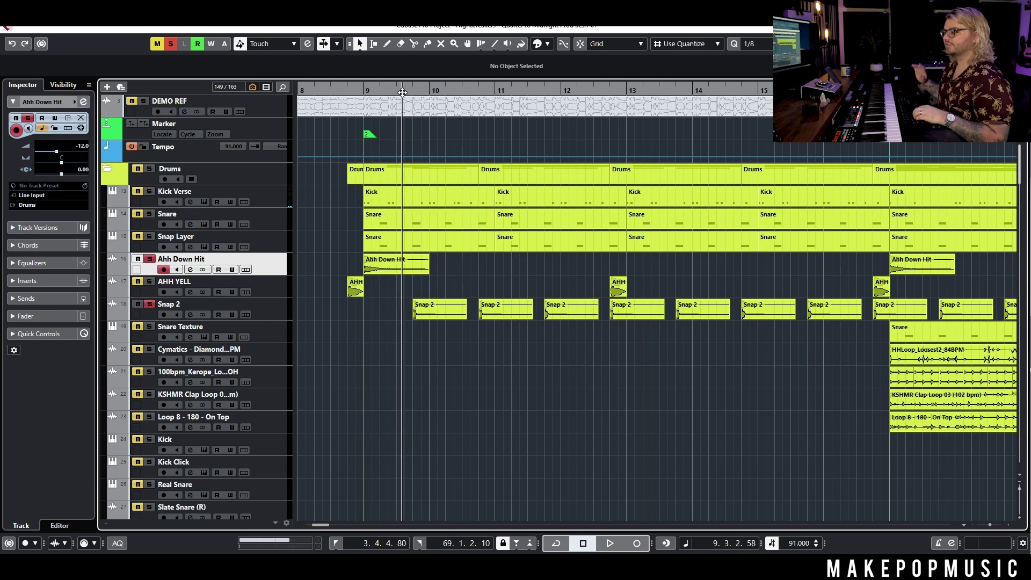
key(space)
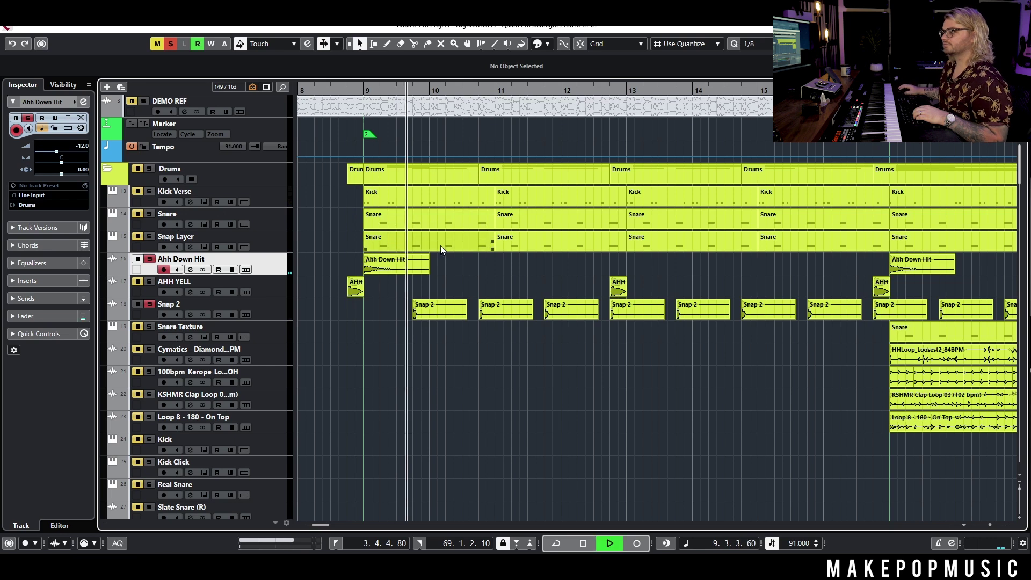
key(space)
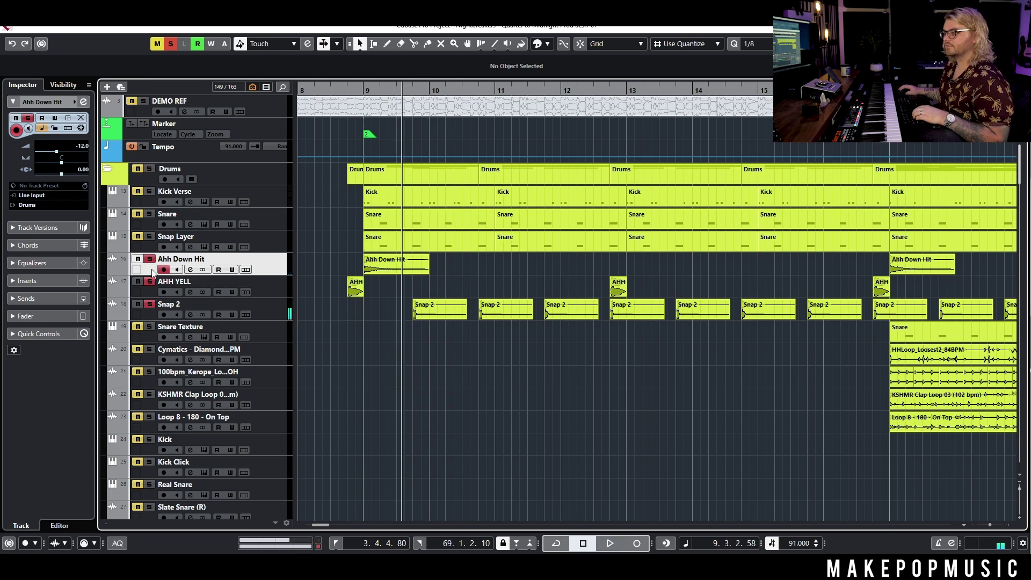
- Open the Snap 2 track's channel settings and view its H-Delay Stereo insert
click(190, 314)
click(304, 260)
drag(964, 191, 548, 303)
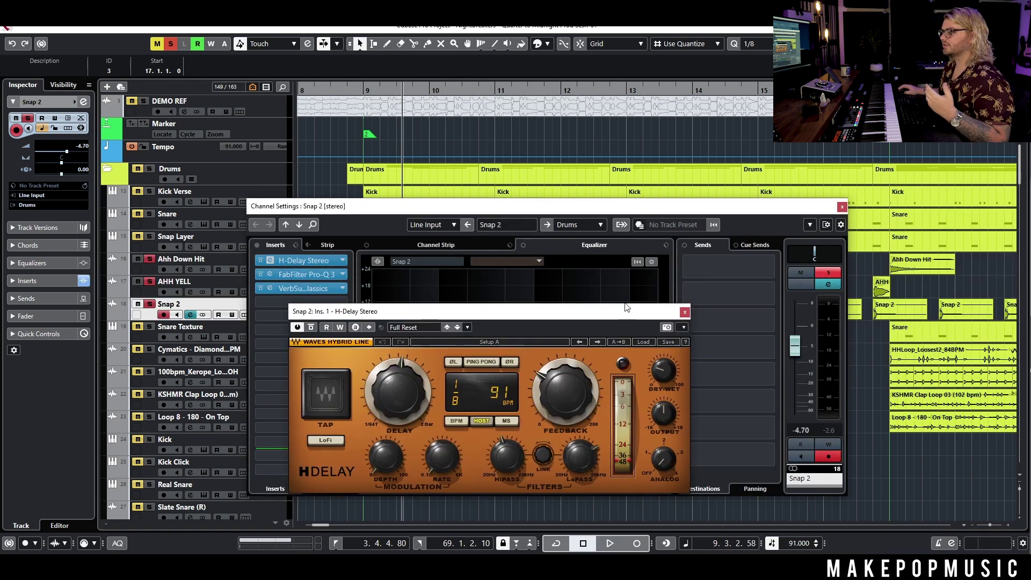
- Inspect the FabFilter Pro-Q 3 and VerbSuite Classics inserts on Snap 2 and close the channel settings
click(320, 280)
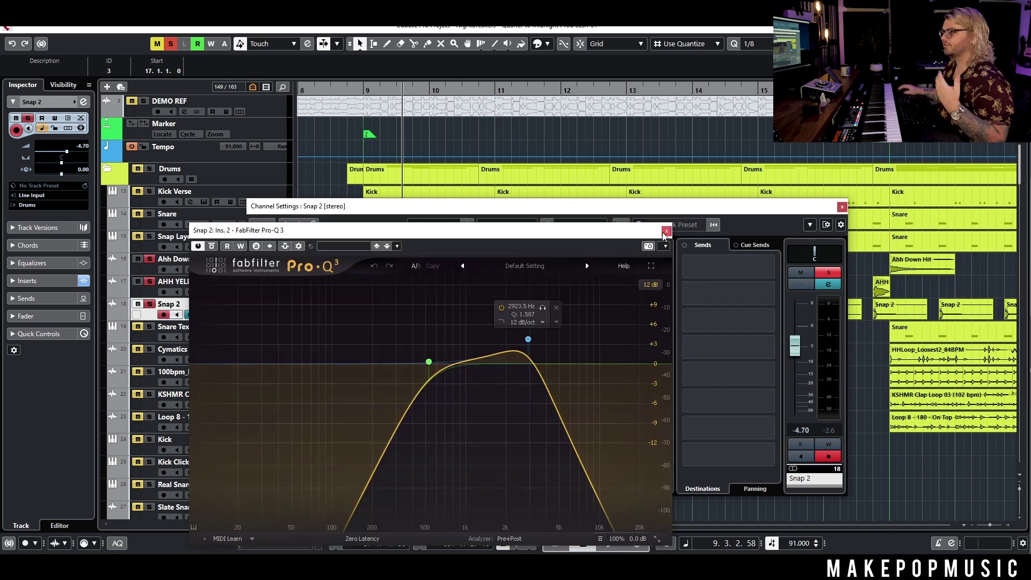
click(305, 275)
click(325, 289)
drag(784, 170, 568, 301)
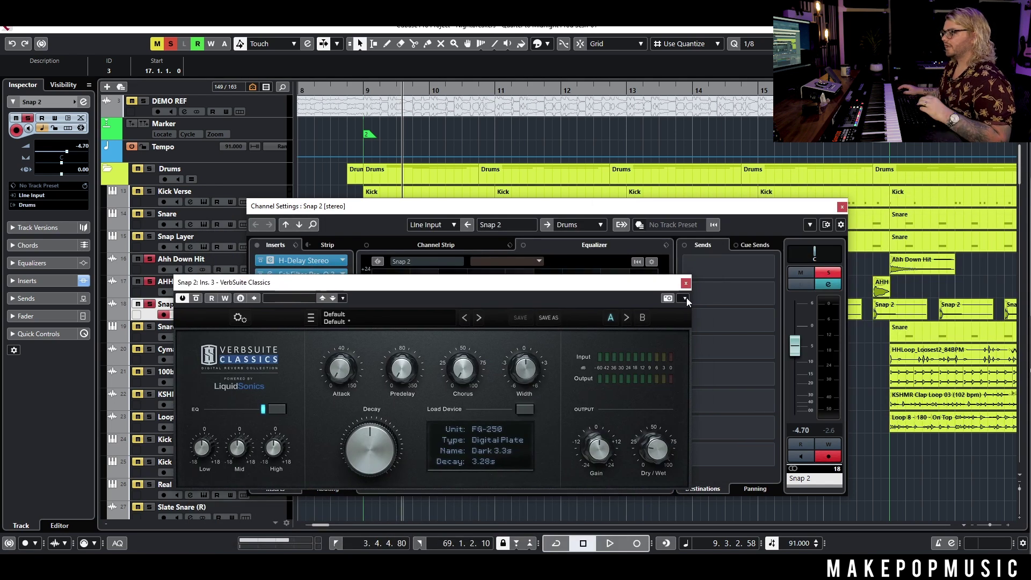
click(843, 207)
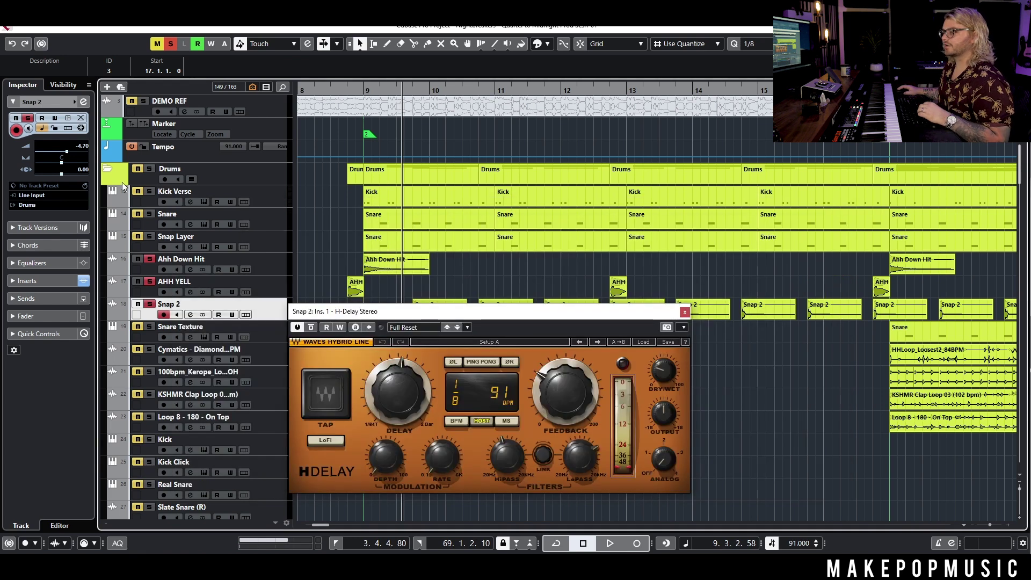
- Solo the whole Drums folder, close the H-Delay window and play the drums from bar 9
click(149, 169)
click(683, 312)
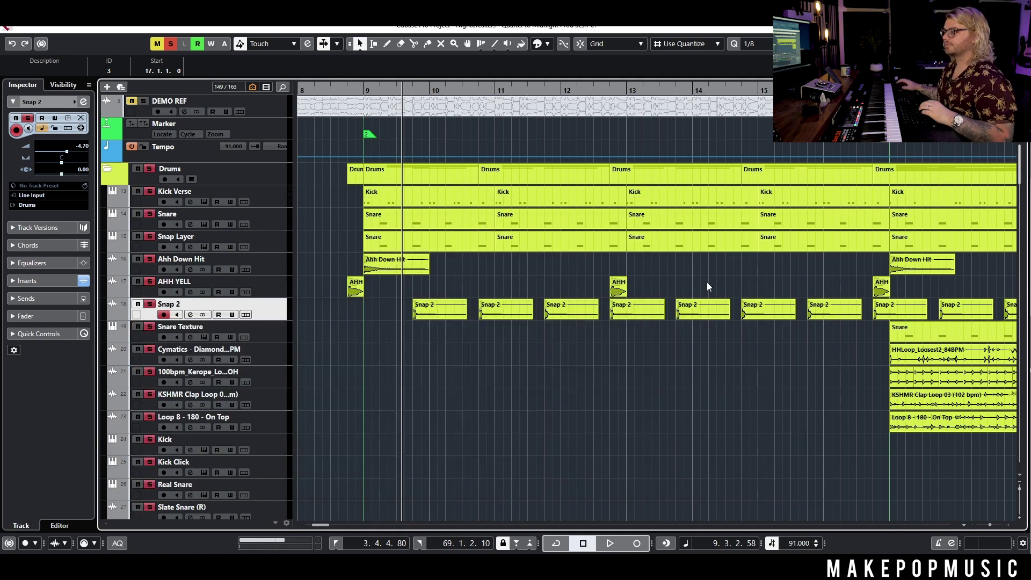
scroll(704, 281, down, 4)
scroll(690, 311, up, 4)
click(365, 87)
key(space)
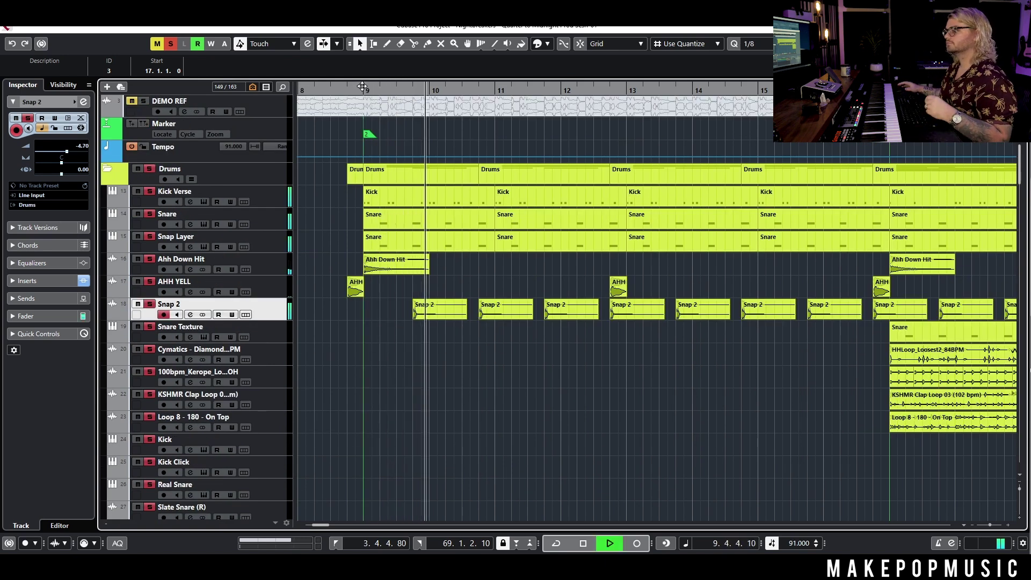
scroll(371, 236, down, 5)
scroll(397, 255, up, 3)
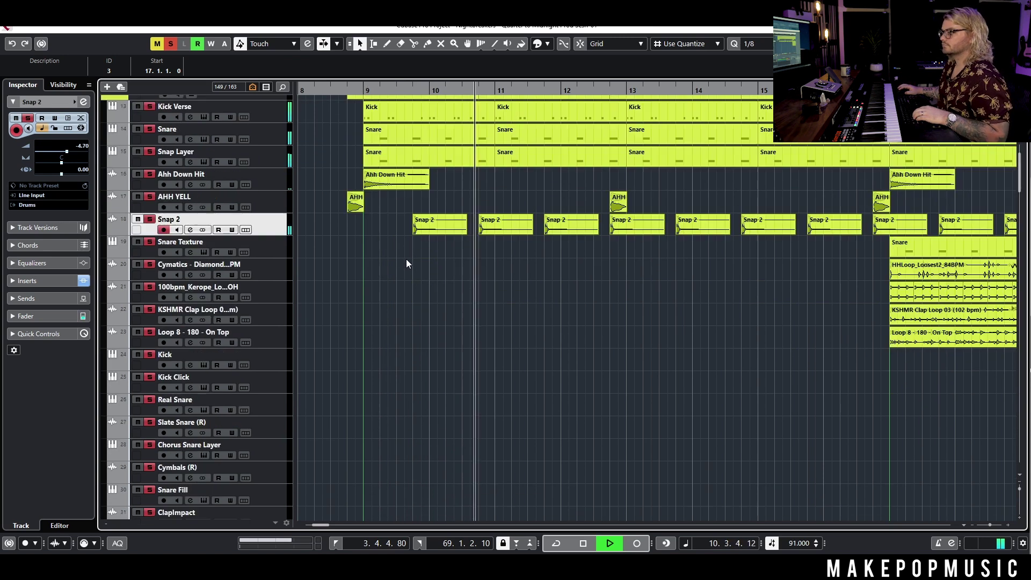
key(space)
scroll(435, 274, down, 3)
scroll(429, 288, up, 4)
- Unsolo the Drums folder, then solo and select the Acoustic Gtr L VERSE track in the Guitar folder
click(151, 169)
scroll(459, 322, down, 12)
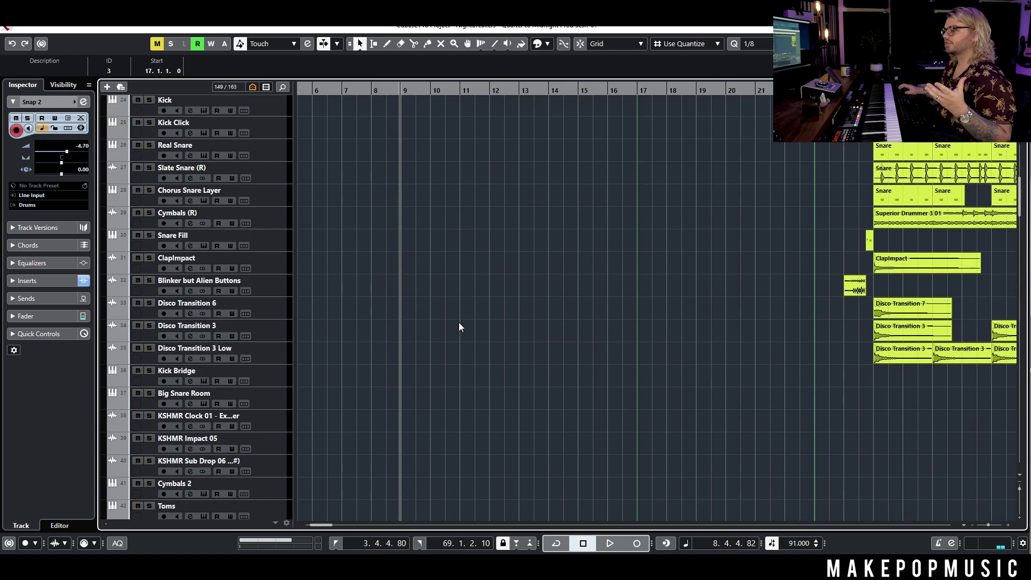
scroll(484, 298, down, 4)
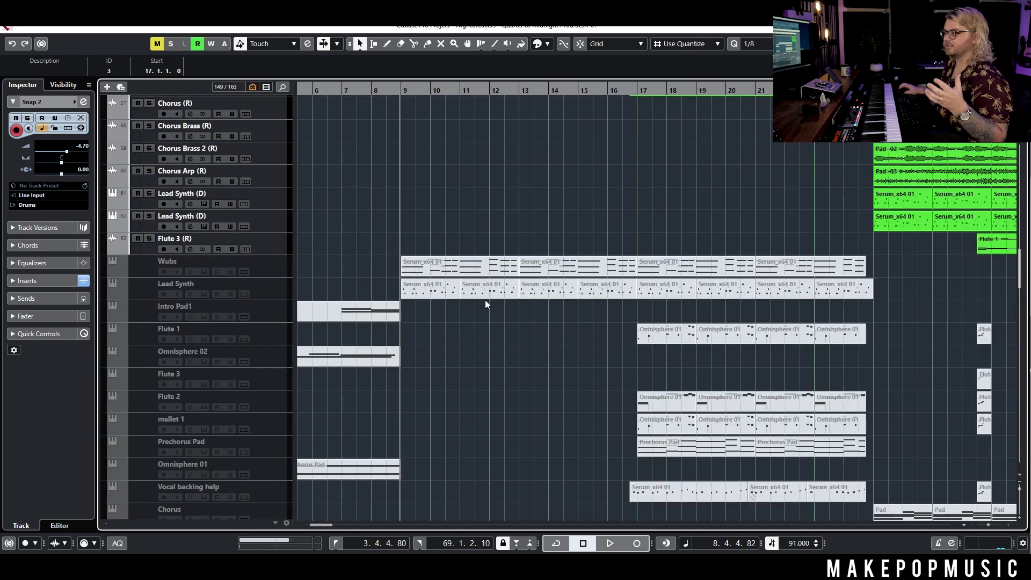
scroll(526, 298, down, 5)
click(149, 288)
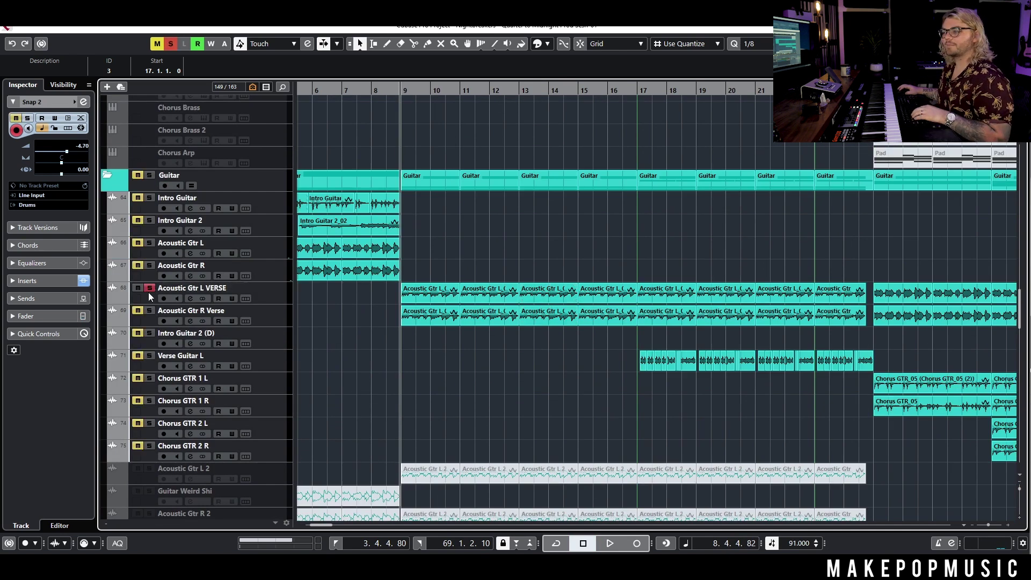
click(349, 294)
scroll(430, 289, up, 1)
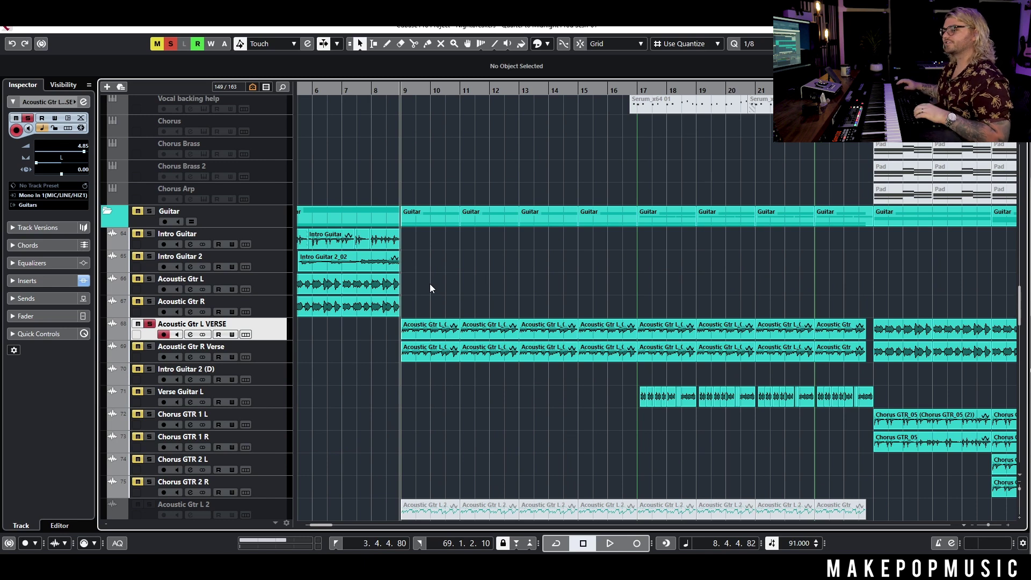
- View the insert chain in the Acoustic Gtr L VERSE channel settings and close the window
click(189, 335)
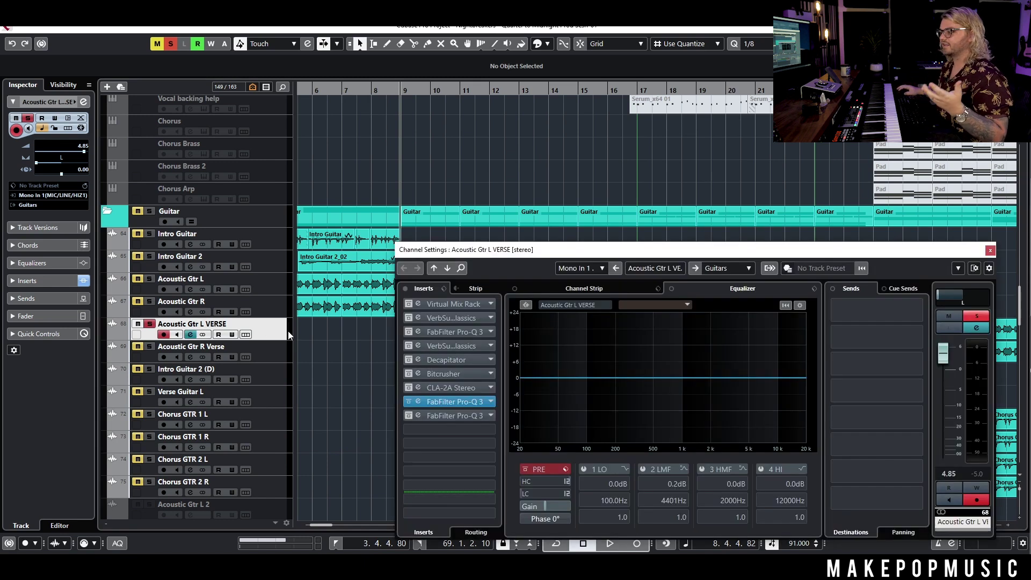
drag(473, 254, 409, 270)
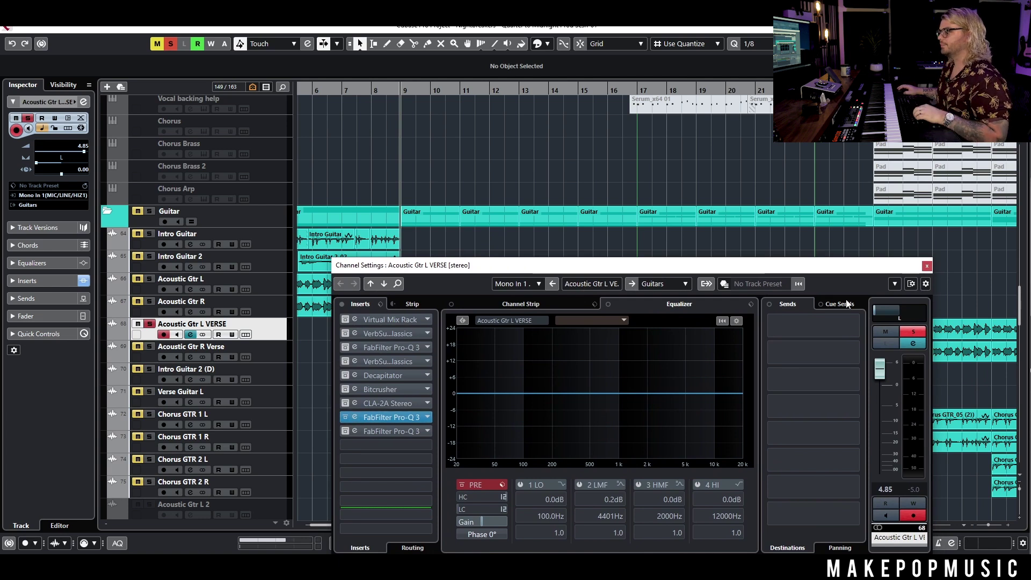
click(927, 266)
- Show automation for Acoustic Gtr L VERSE and display the Host Bypass parameter of the insert 8 FabFilter Pro-Q 3
right_click(258, 328)
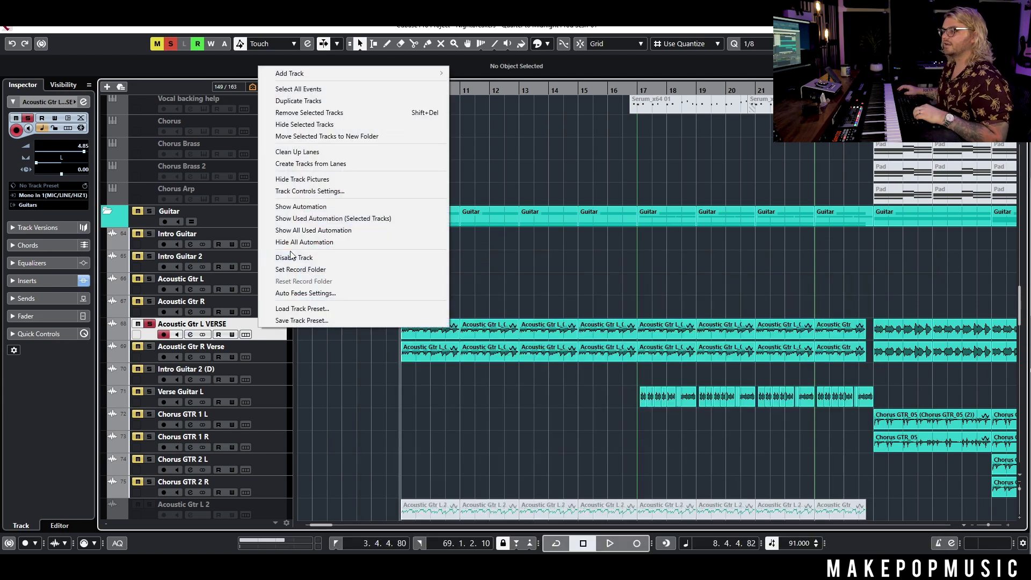
click(324, 209)
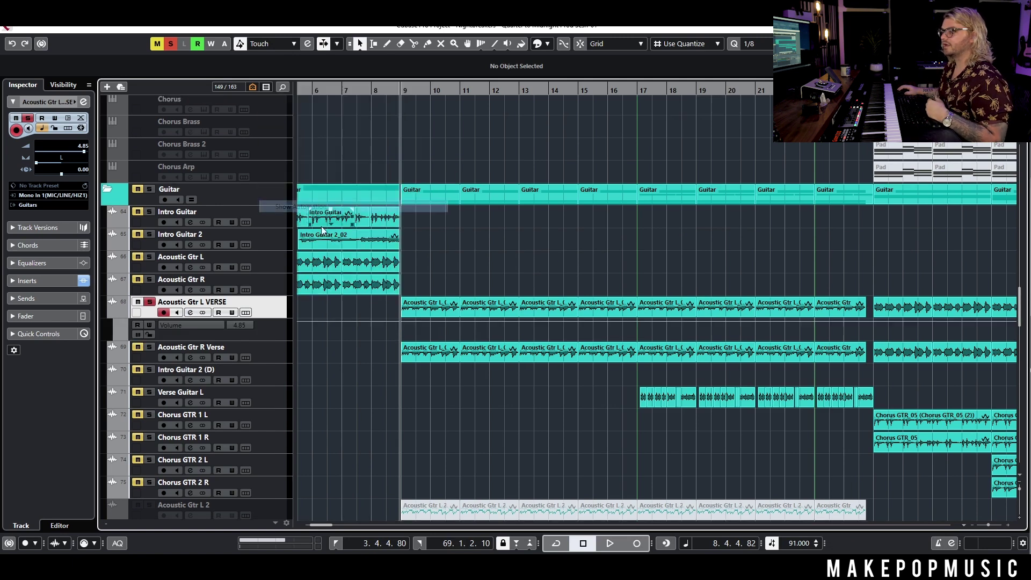
click(218, 324)
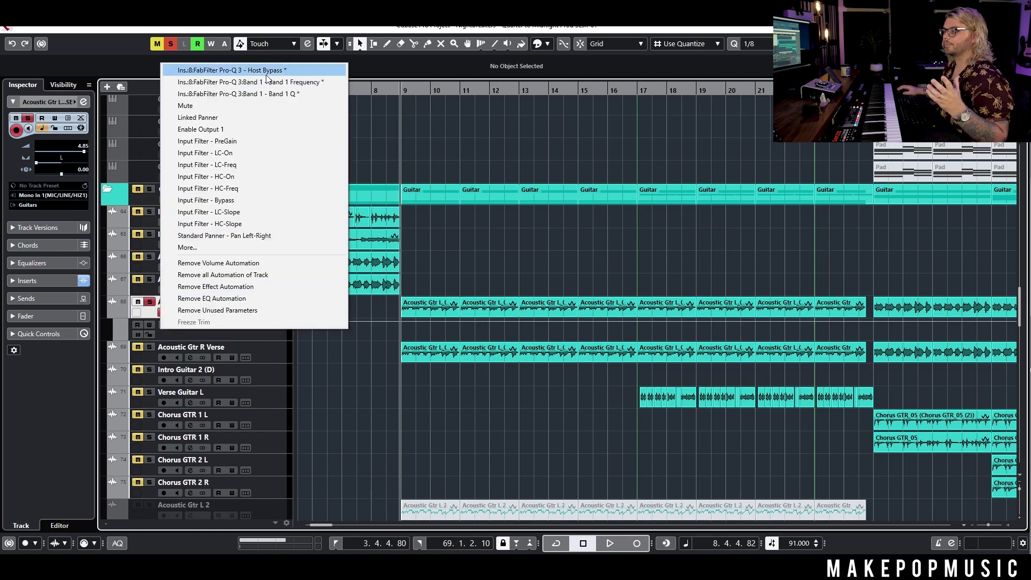
click(301, 69)
- Try automating the insert 8 Pro-Q 3 as bypassed around bar 10, play the guitar, and undo the change
key(g)
key(g)
drag(505, 337, 431, 168)
key(space)
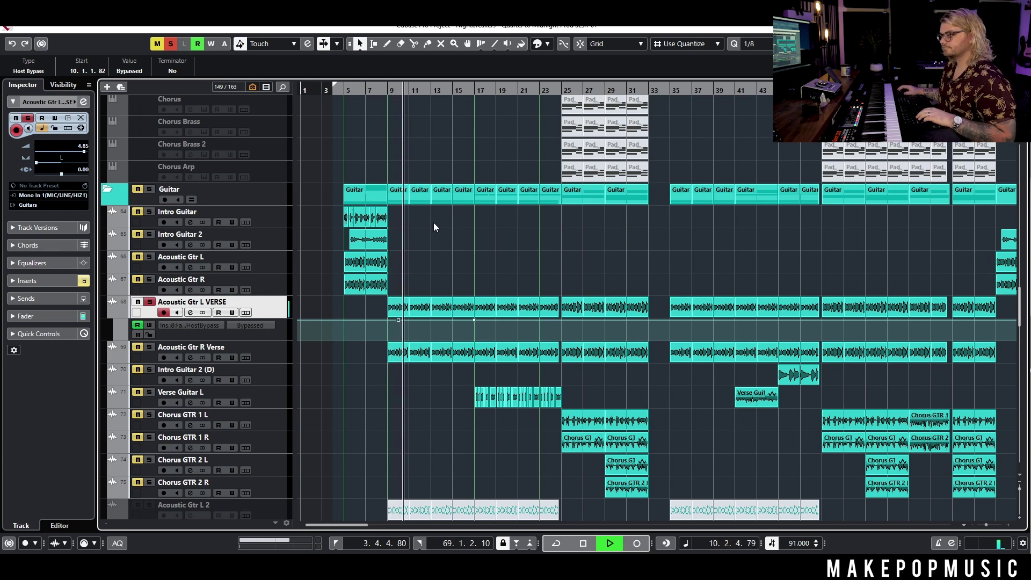
key(space)
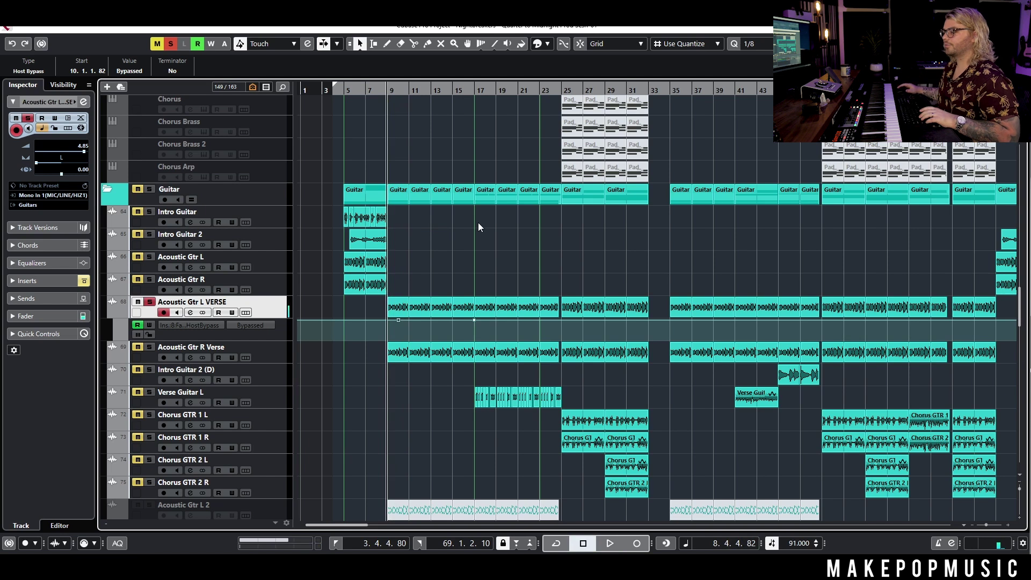
key(ctrl+z)
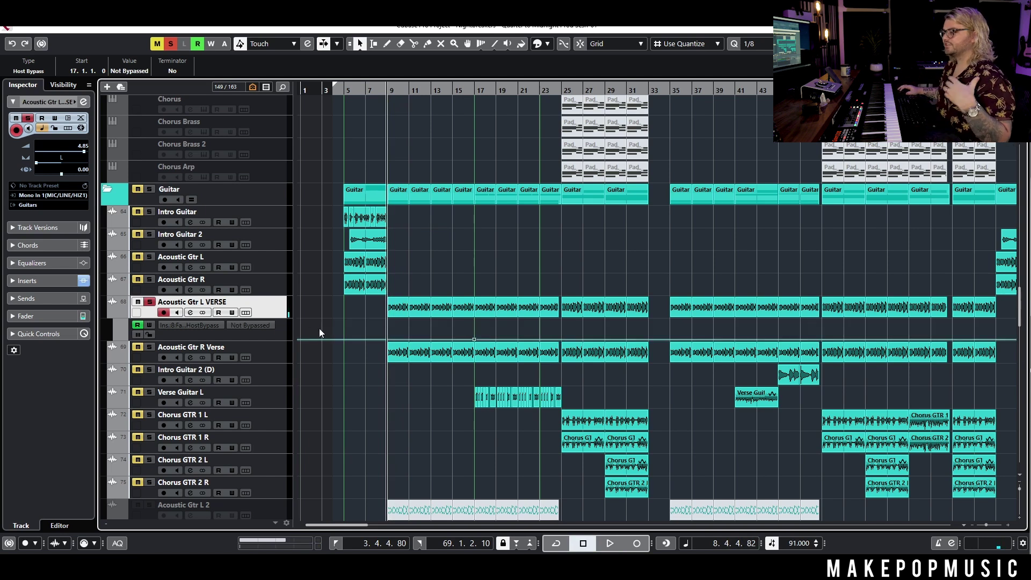
- Reopen the Acoustic Gtr L VERSE channel settings and inspect the Virtual Mix Rack insert with its Acoustic Guitar 1 preset
click(187, 314)
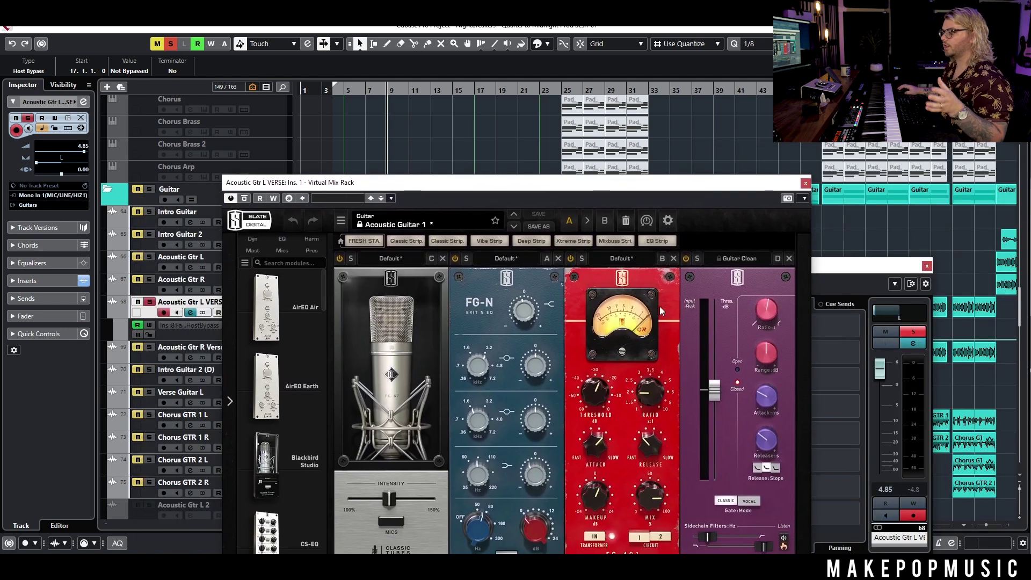
drag(478, 192, 489, 139)
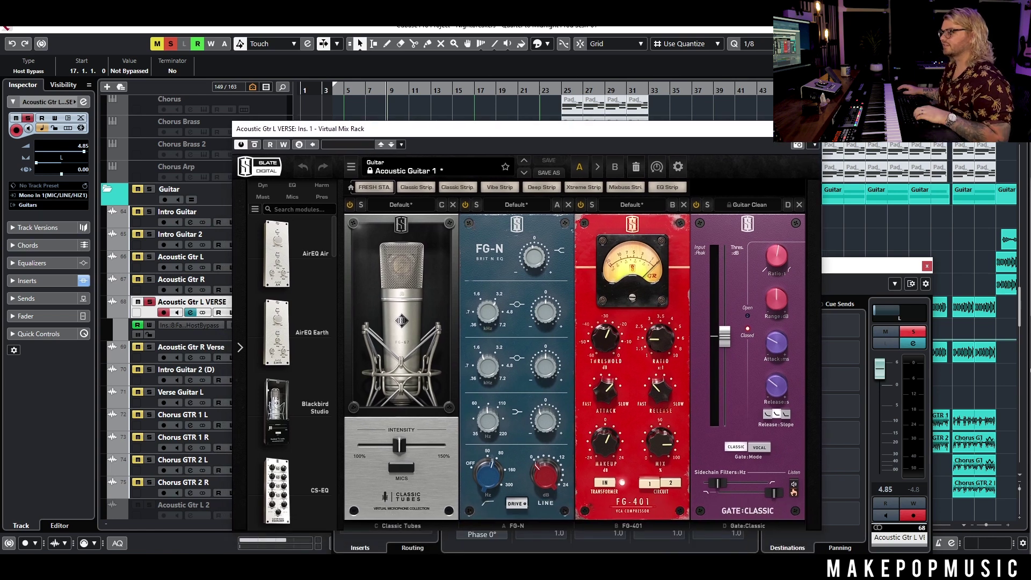
click(826, 129)
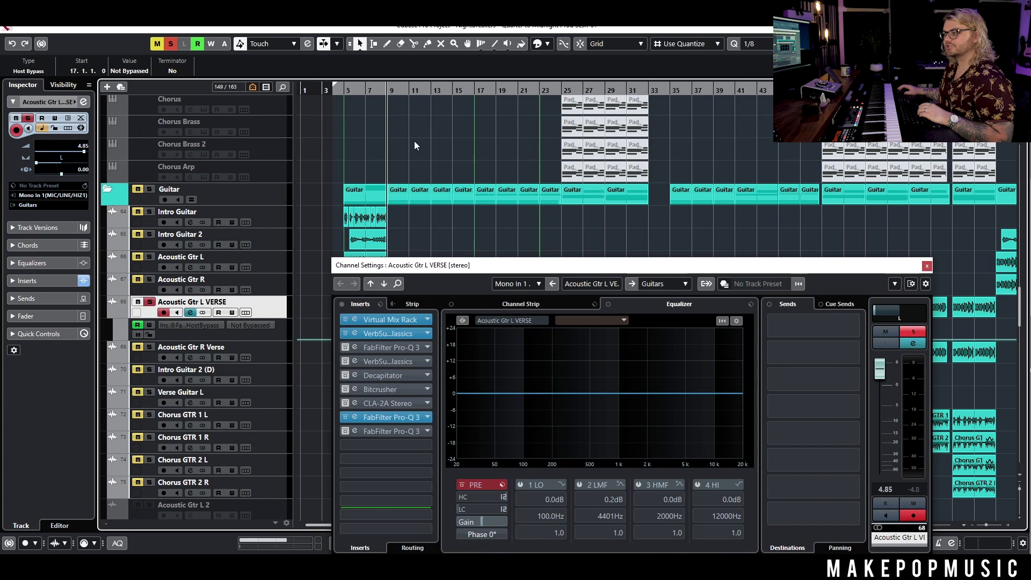
- Play the guitar while activating the insert 3 FabFilter Pro-Q 3 and insert 4 VerbSuite Classics, and view the reverb's settings
key(space)
click(346, 347)
click(346, 362)
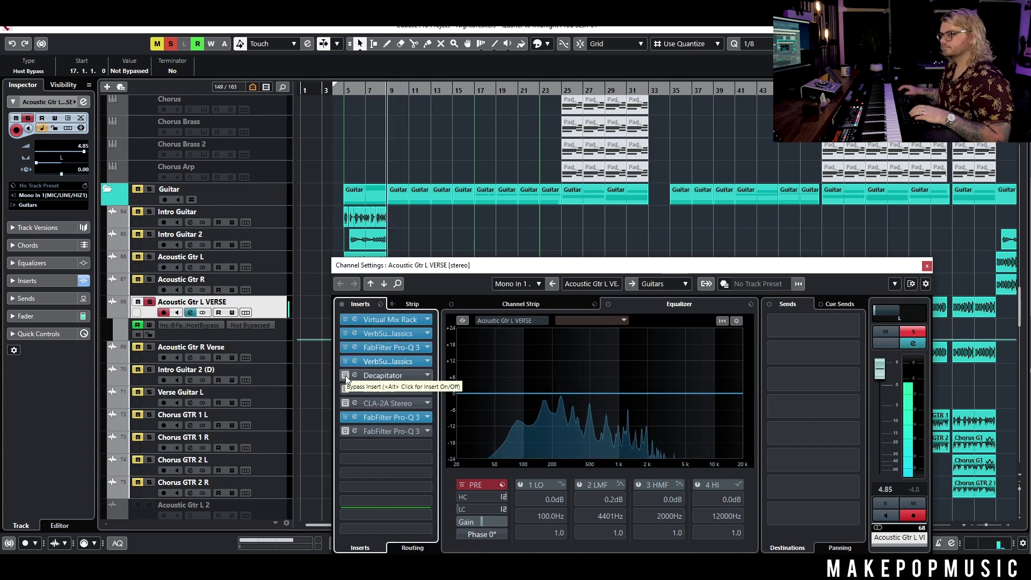
click(382, 363)
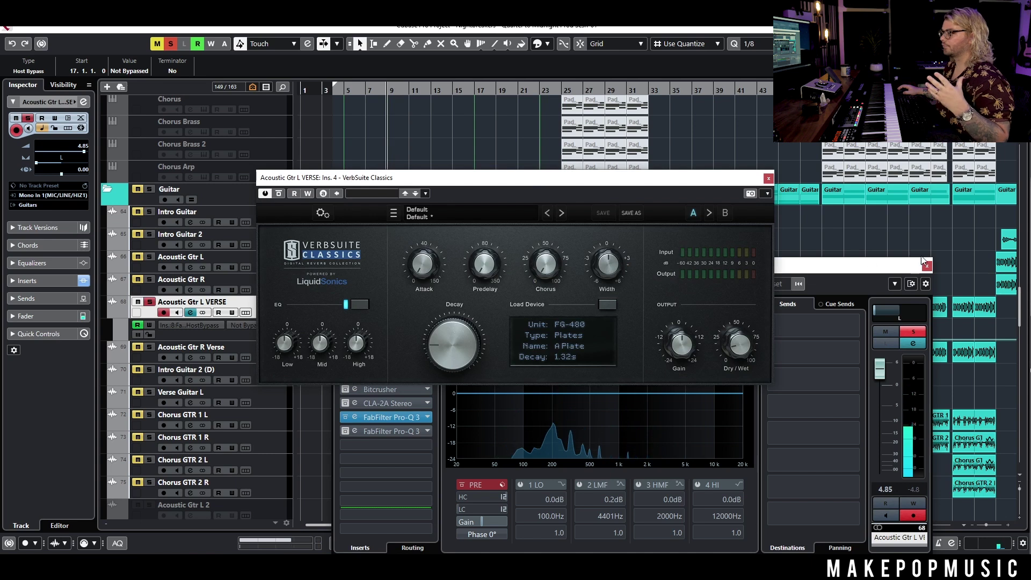
click(769, 179)
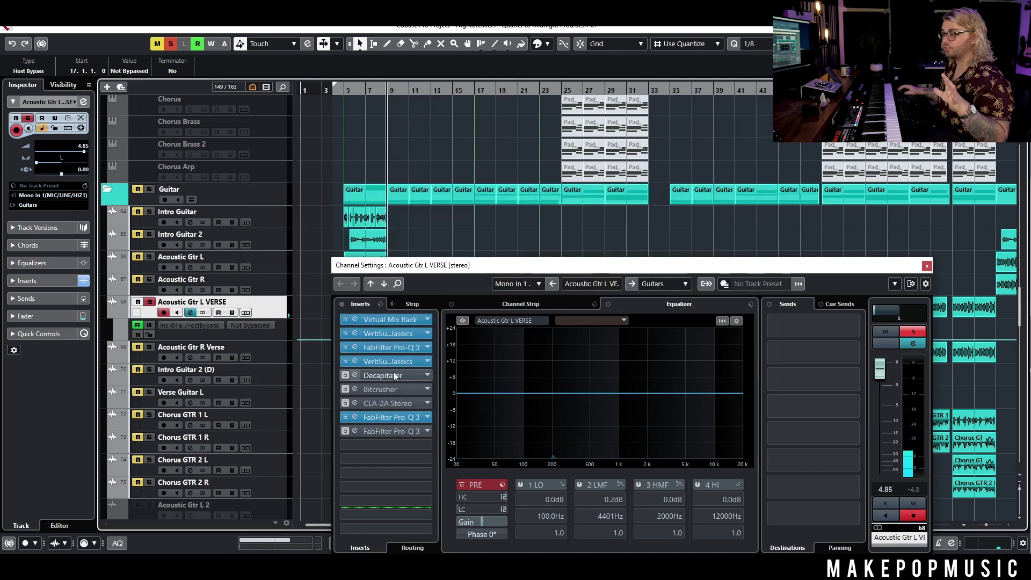
- Activate the bypassed Decapitator, Bitcrusher and CLA-2A Stereo inserts on Acoustic Gtr L VERSE one after another
click(346, 375)
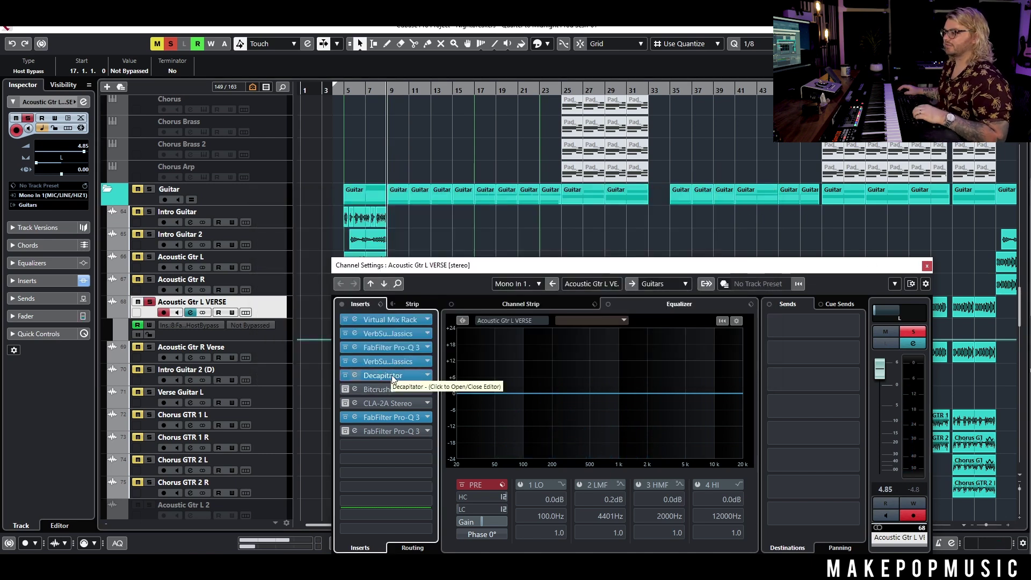
click(344, 389)
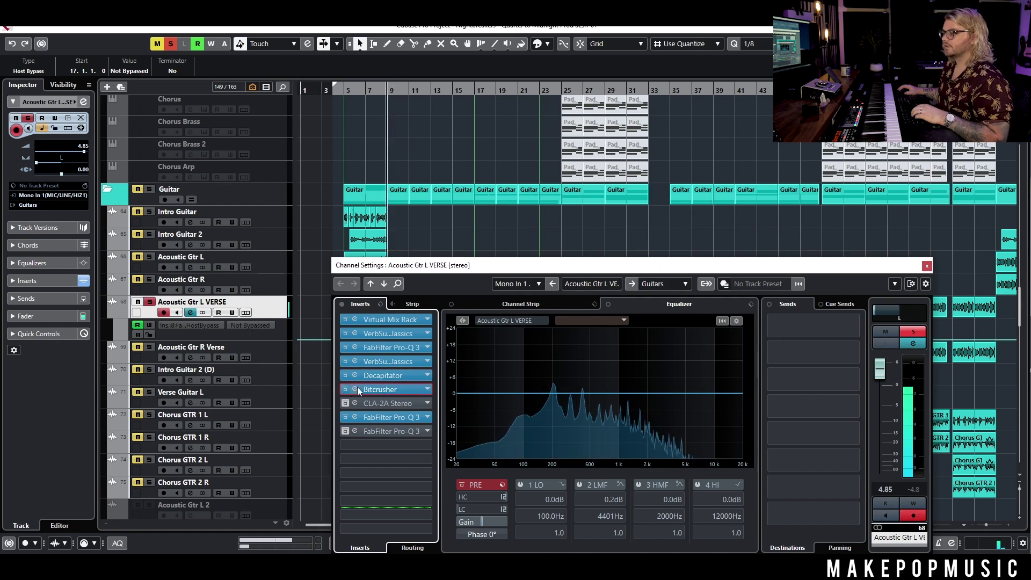
click(345, 404)
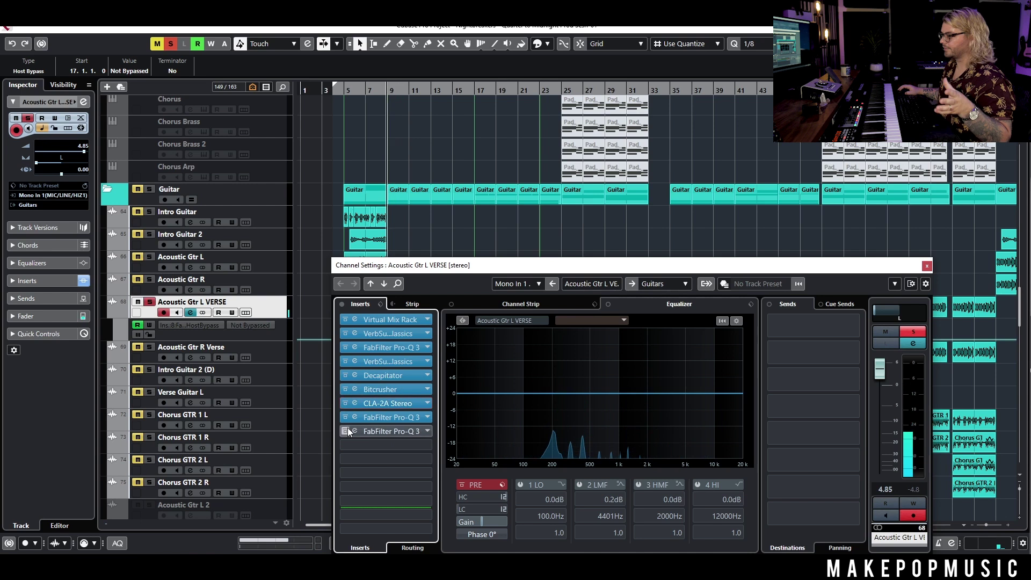
- Activate the insert 9 FabFilter Pro-Q 3, view its EQ curve, and close the plug-in and channel settings
click(345, 431)
click(411, 431)
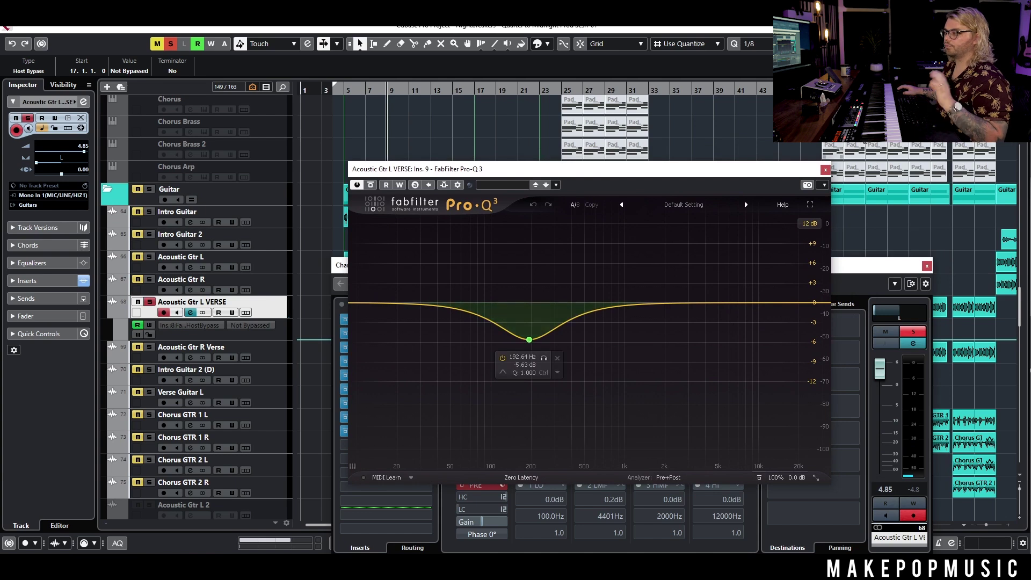
click(825, 169)
click(927, 266)
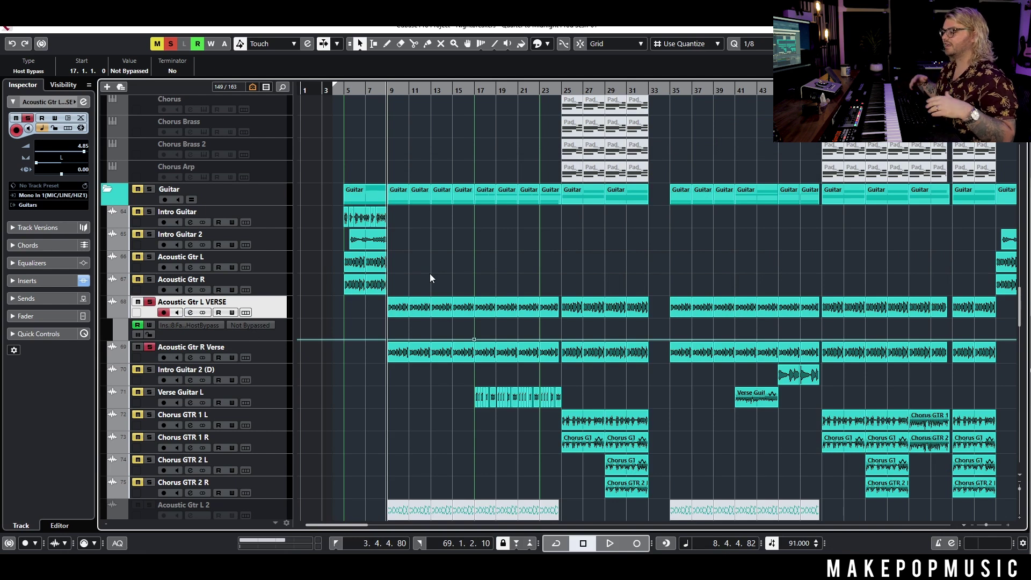
- Play the soloed Acoustic Gtr L VERSE and Acoustic Gtr R Verse tracks together from just before bar 9
key(space)
key(h)
key(h)
key(g)
key(g)
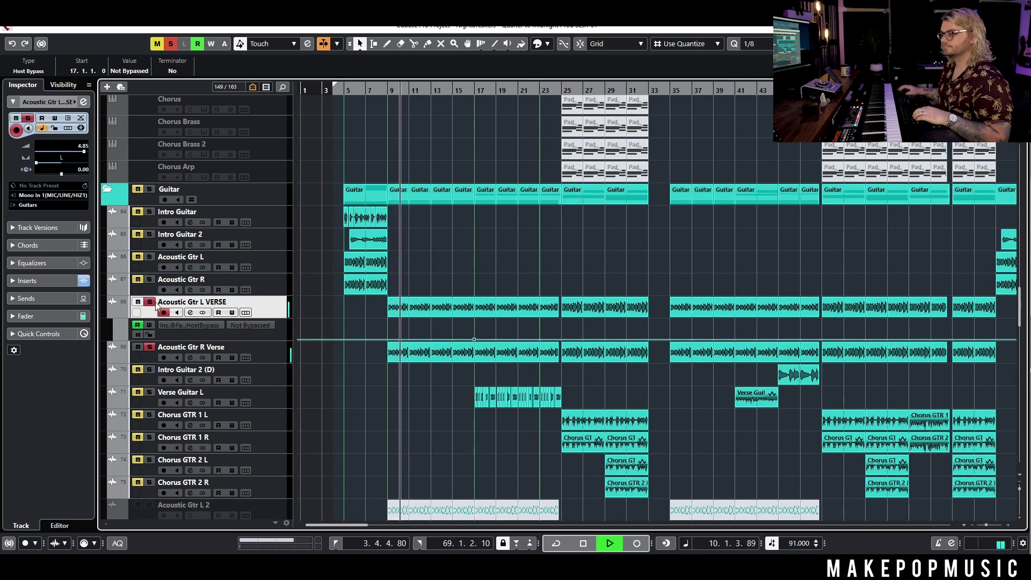
- Unsolo both verse acoustic guitar tracks during playback and stop
click(149, 347)
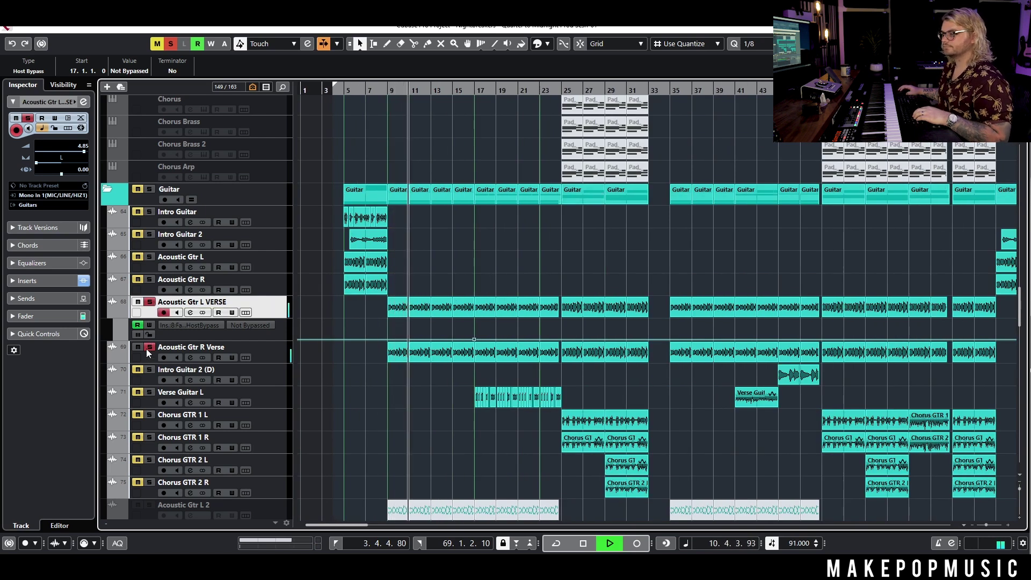
click(150, 303)
scroll(412, 298, up, 10)
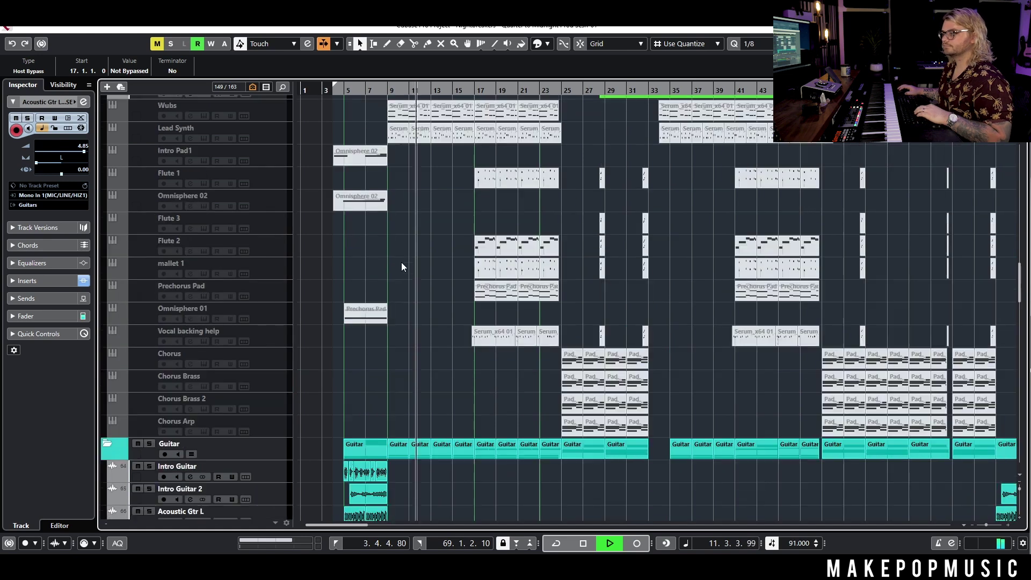
key(space)
- Solo the Drums and Guitar folders and play them together from just before bar 9
scroll(168, 171, up, 6)
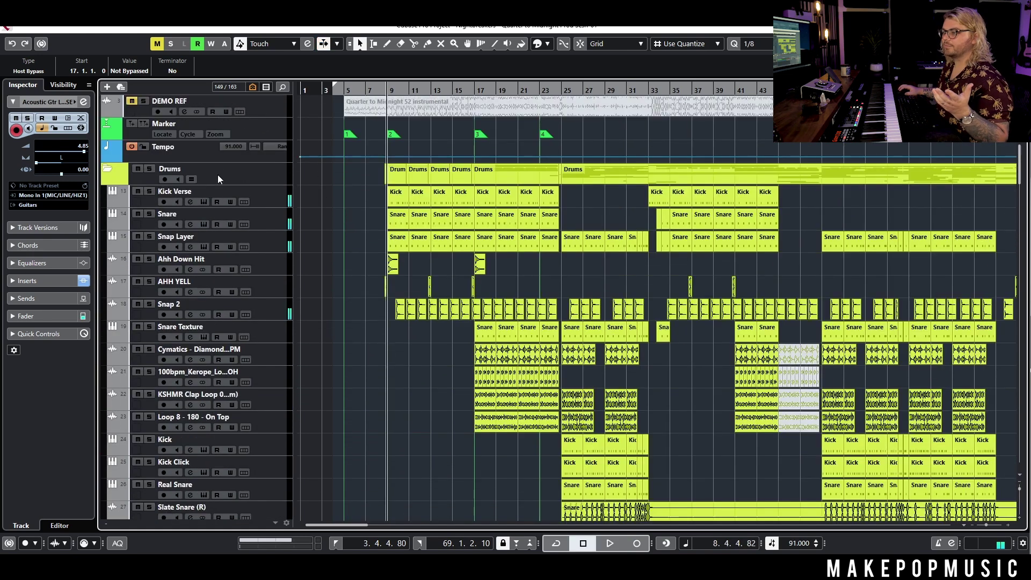
click(151, 170)
scroll(433, 254, down, 12)
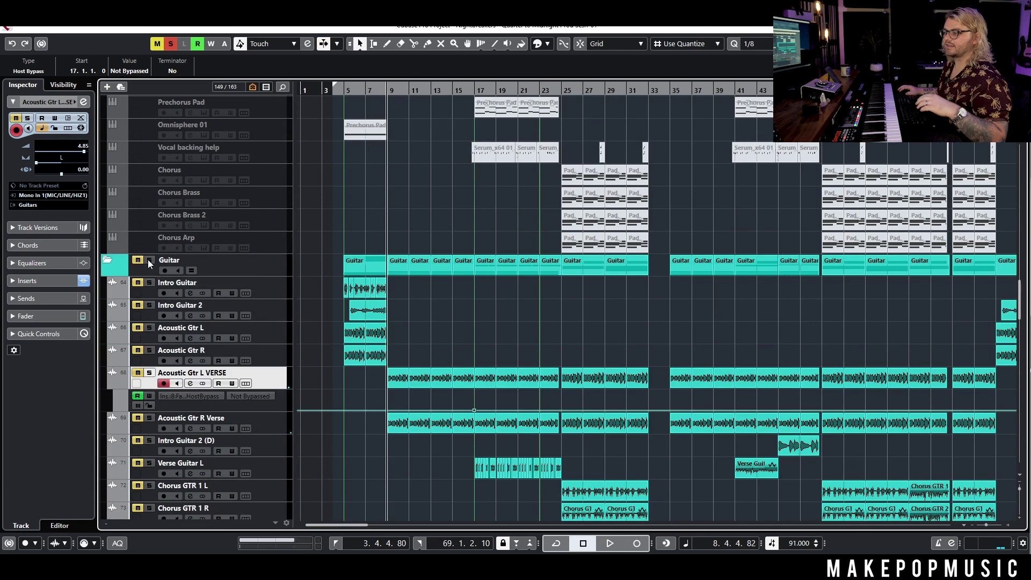
click(150, 261)
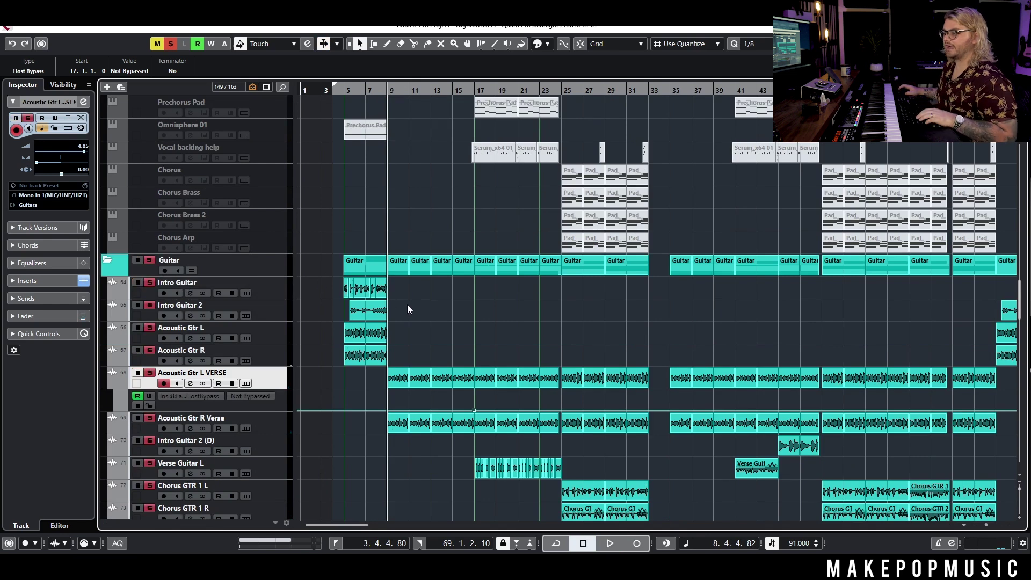
scroll(409, 294, up, 3)
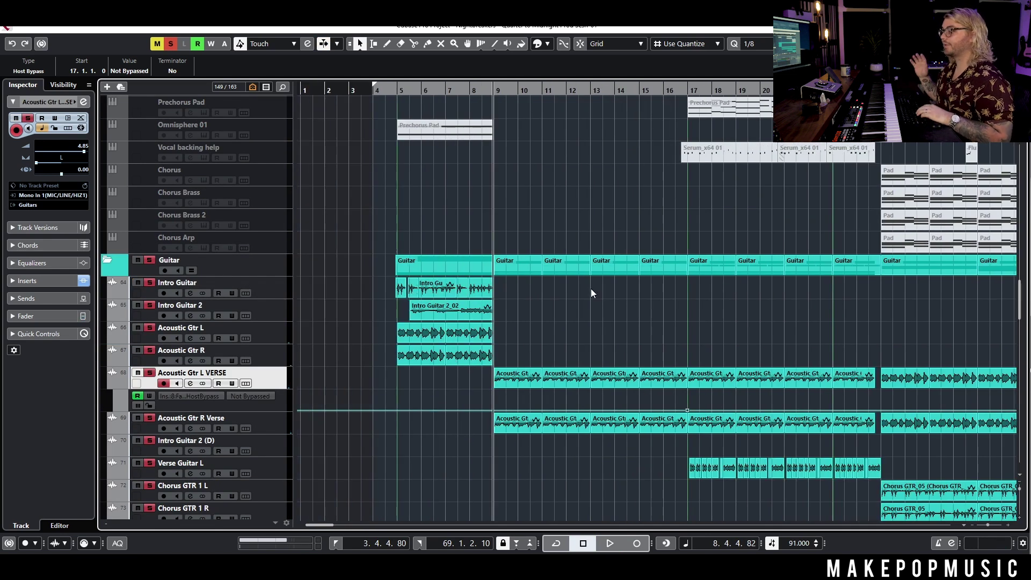
key(space)
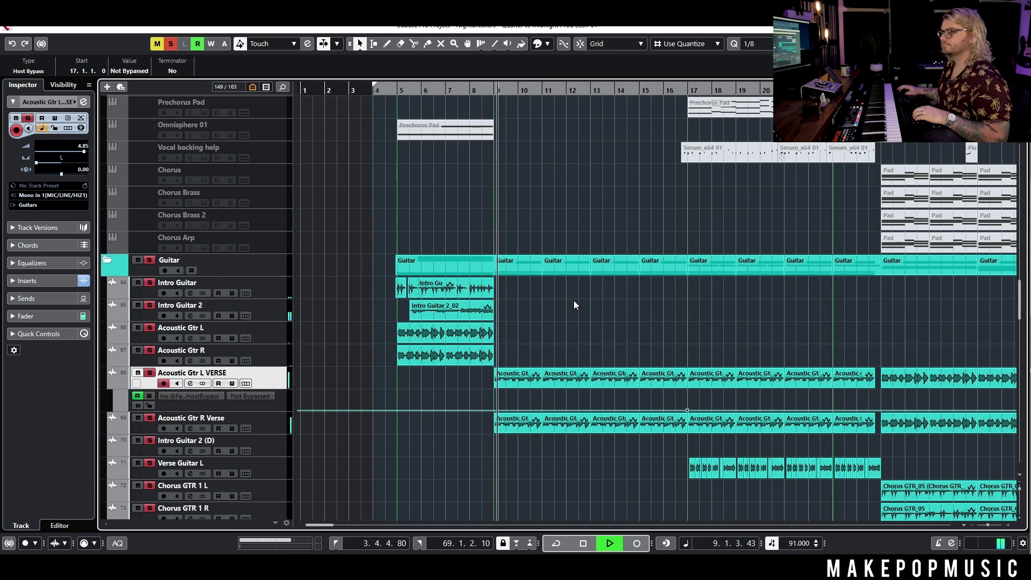
scroll(574, 301, down, 4)
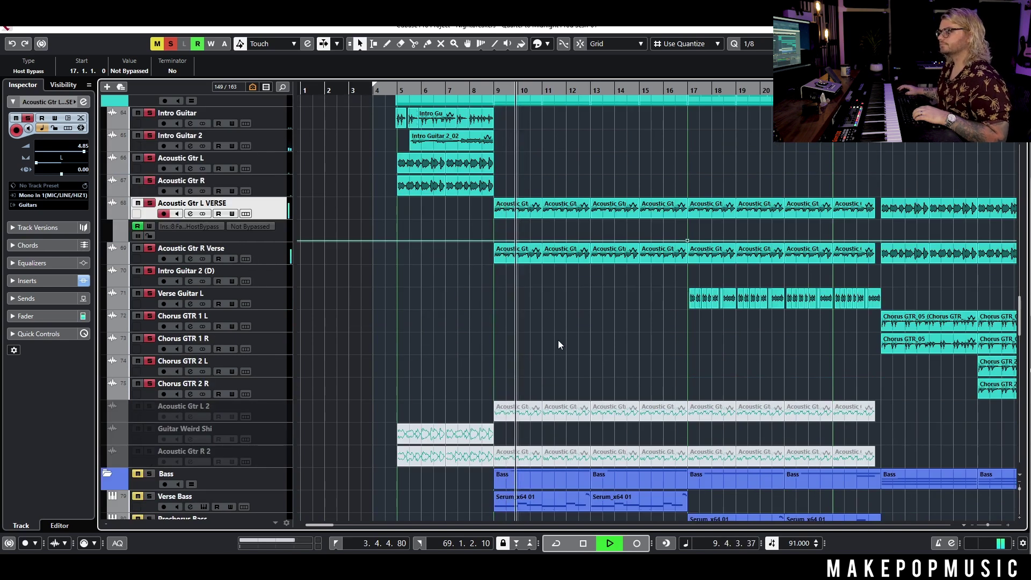
- Add the Verse Bass track to the soloed drums and guitars and stop playback
scroll(581, 340, down, 4)
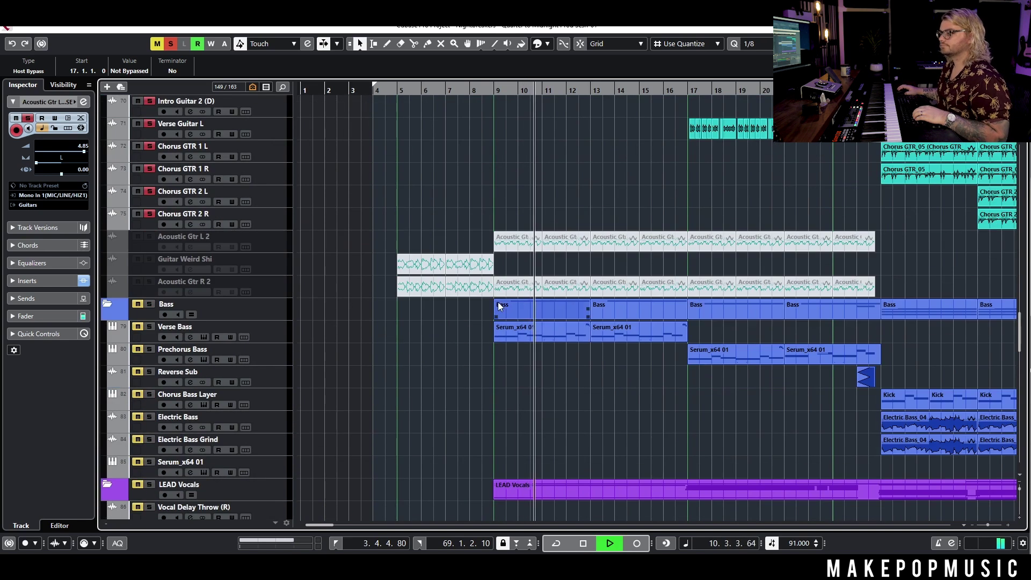
key(space)
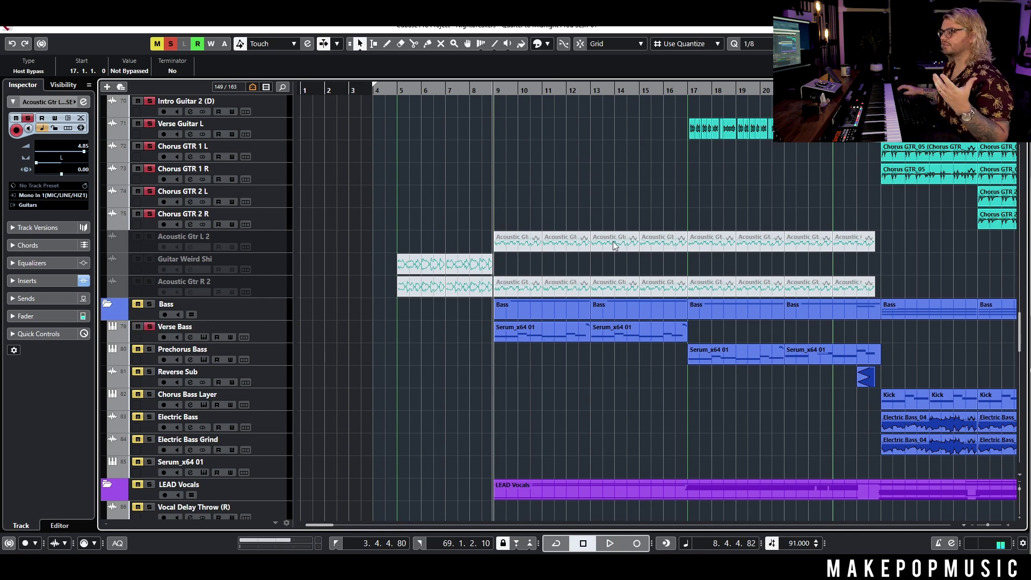
- Open the Verse Bass Serum instrument, view the FTMI - Nashville Presets list containing BA - Fatty, and reposition the plug-in window
click(204, 336)
click(422, 175)
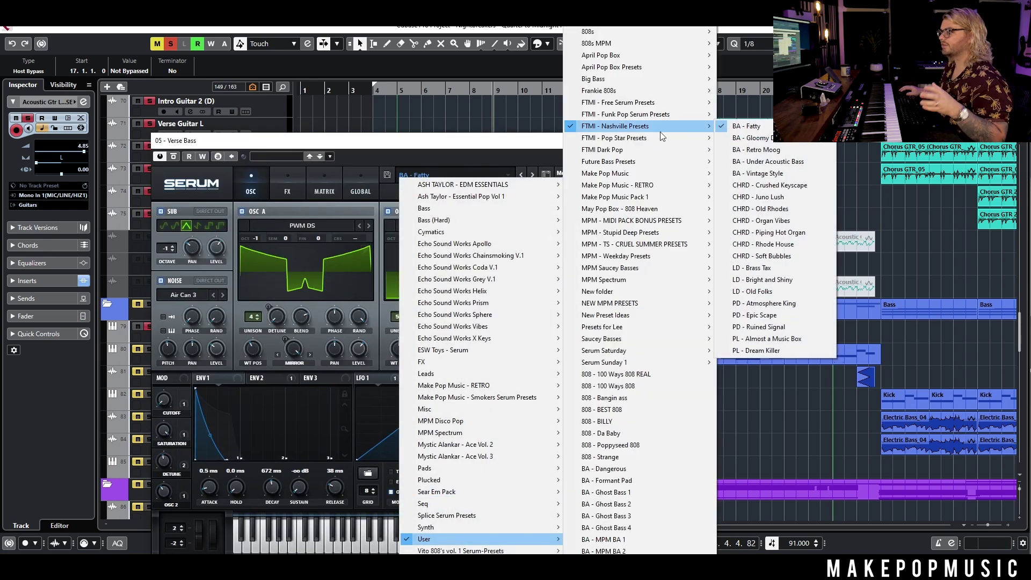
click(453, 146)
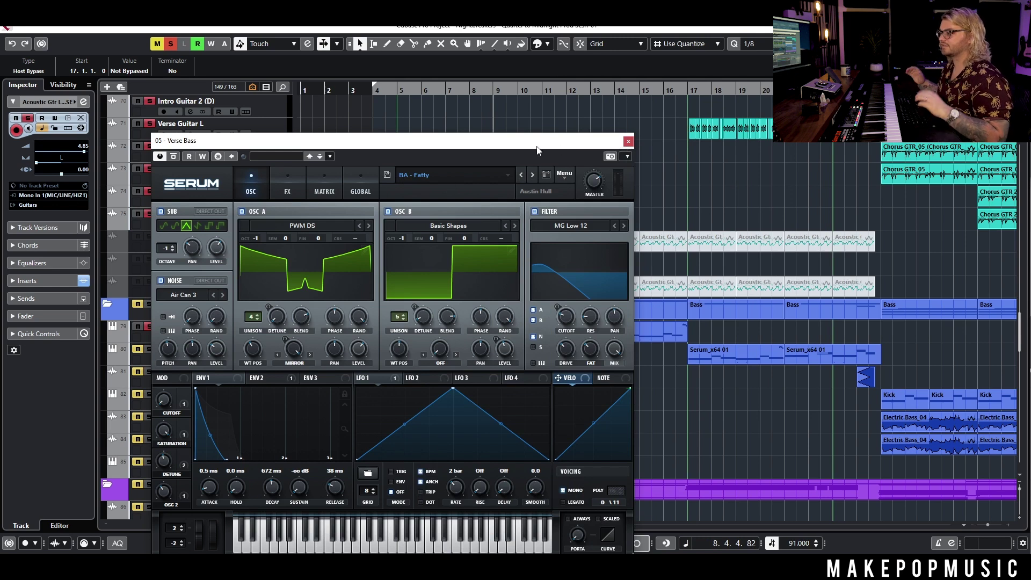
drag(573, 147, 628, 193)
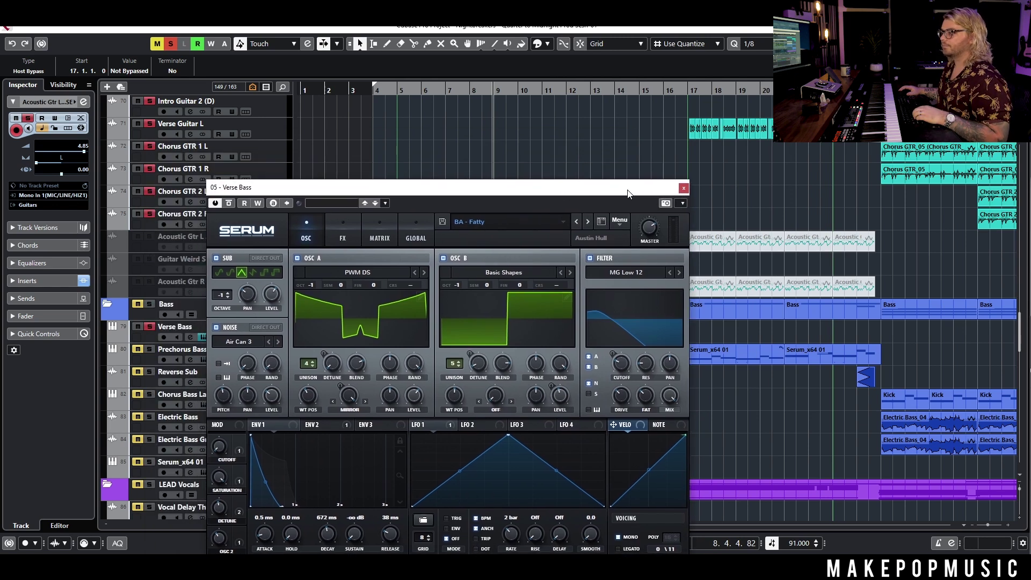
- Play Verse Bass with the drums and guitars from just before bar 9, close Serum, and solo the bass exclusively before stopping
key(space)
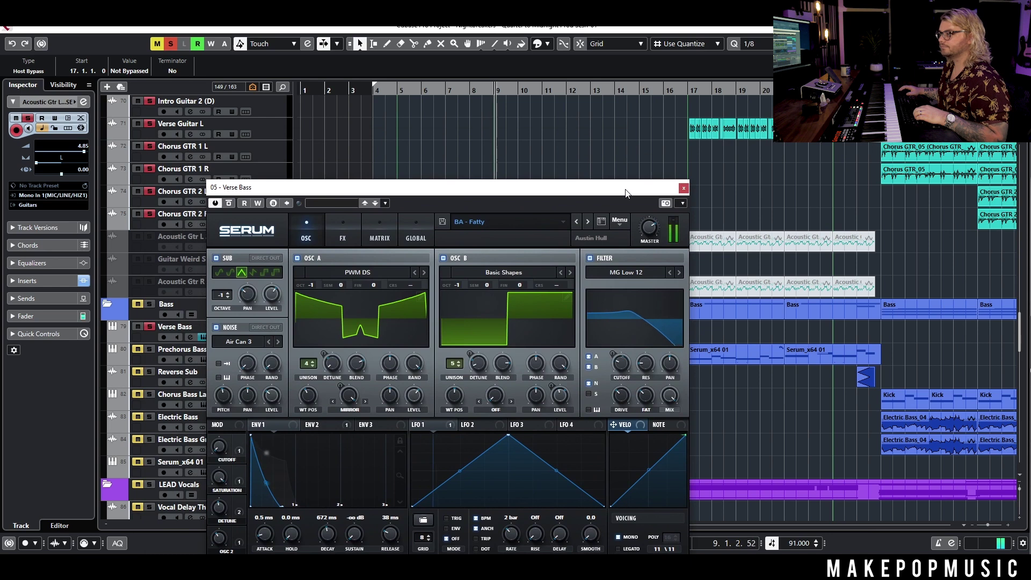
click(683, 187)
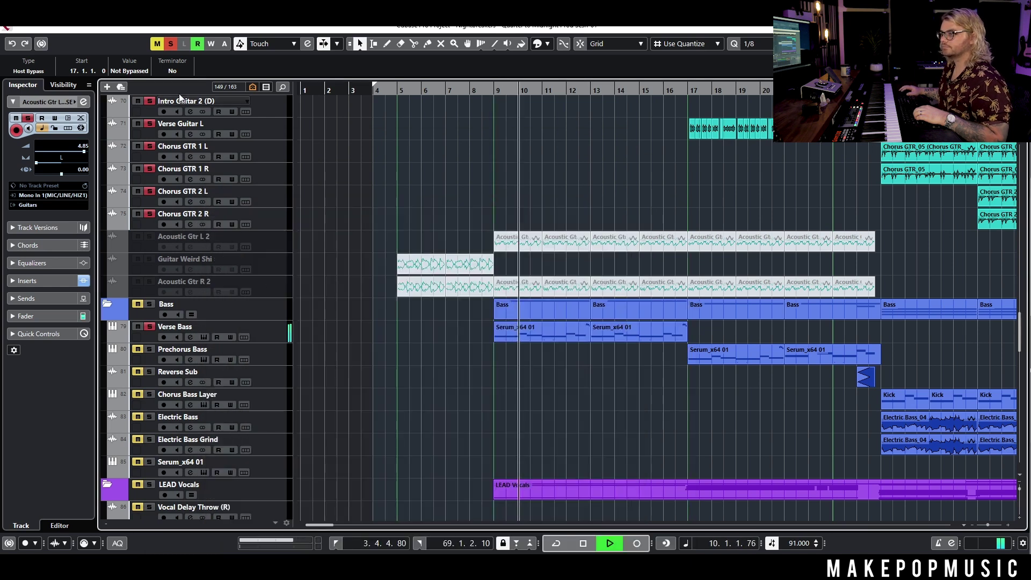
ctrl+click(150, 328)
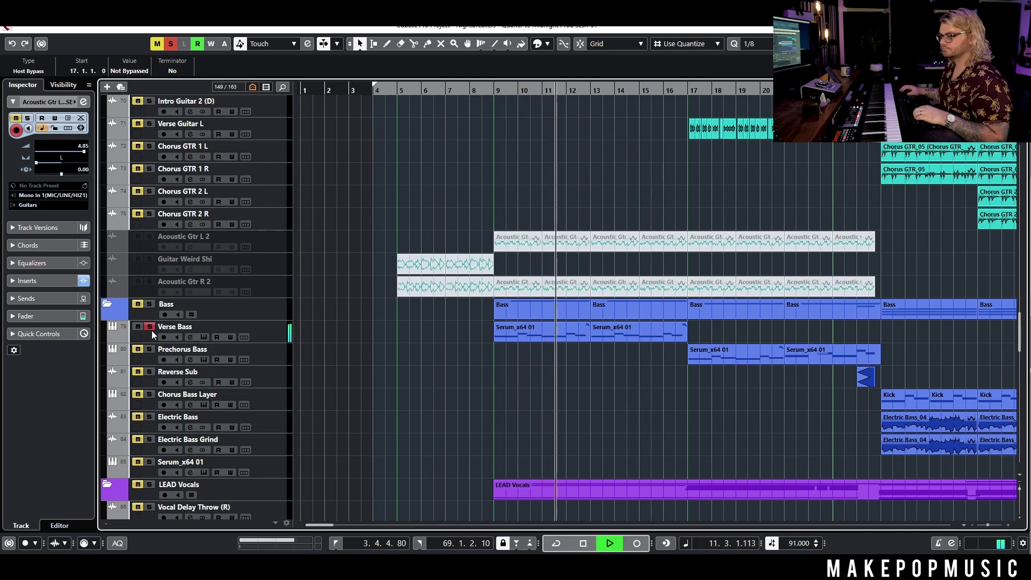
key(space)
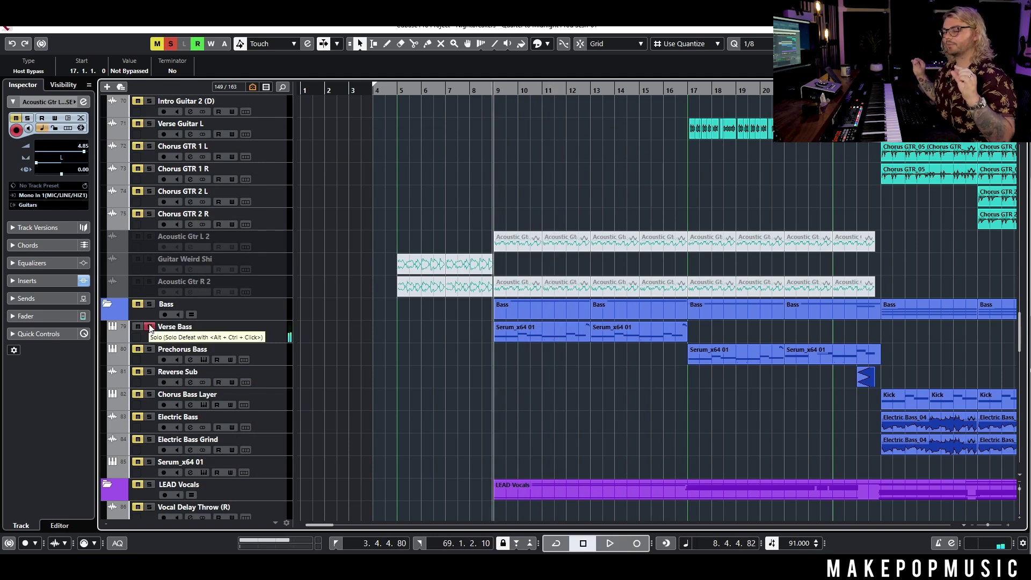
- Solo only the Wubs (R) synth track and play it from just before bar 9 with its channel settings open
scroll(272, 259, up, 5)
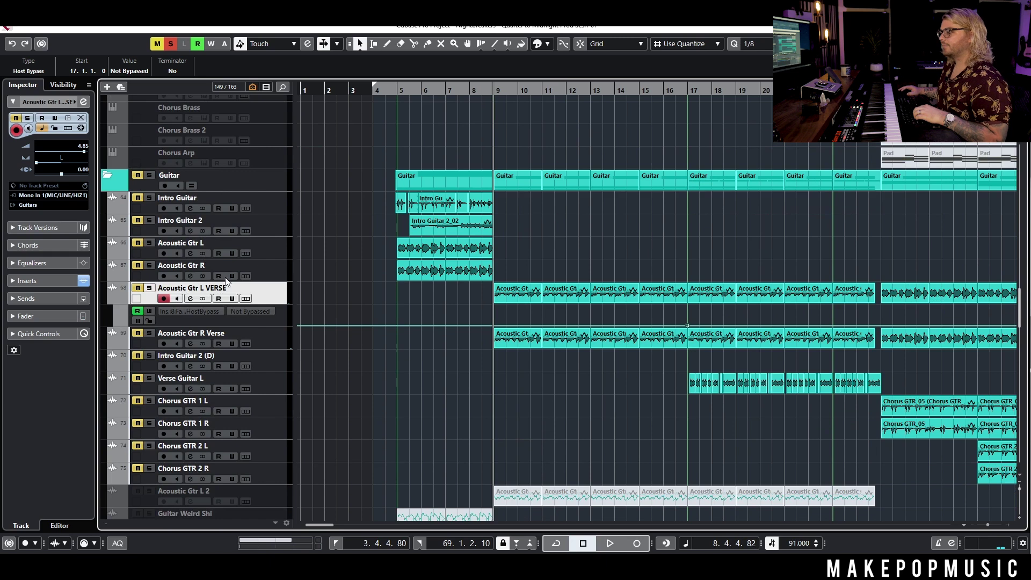
scroll(485, 256, up, 12)
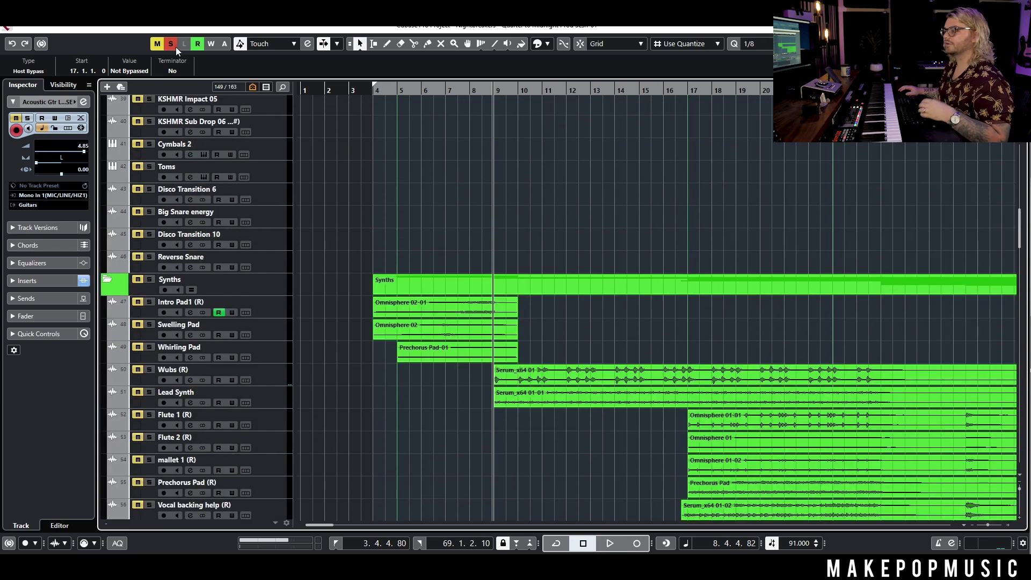
click(175, 45)
click(150, 369)
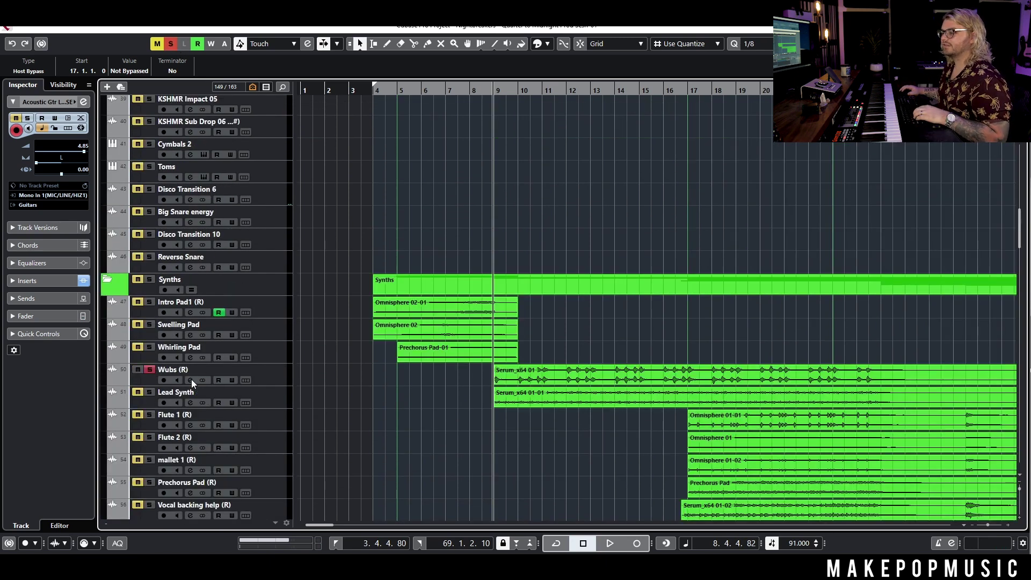
click(190, 380)
drag(776, 260, 723, 410)
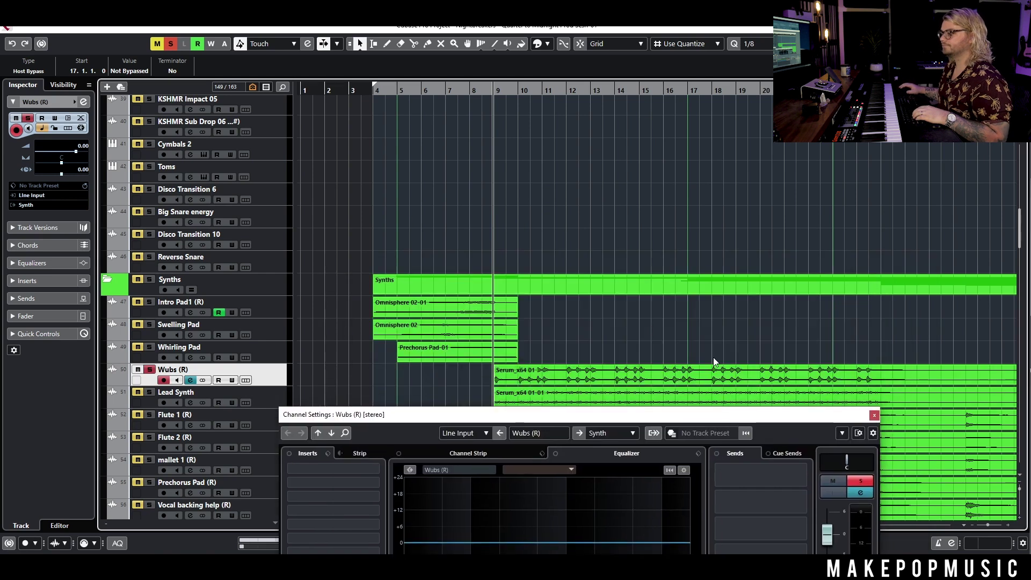
key(space)
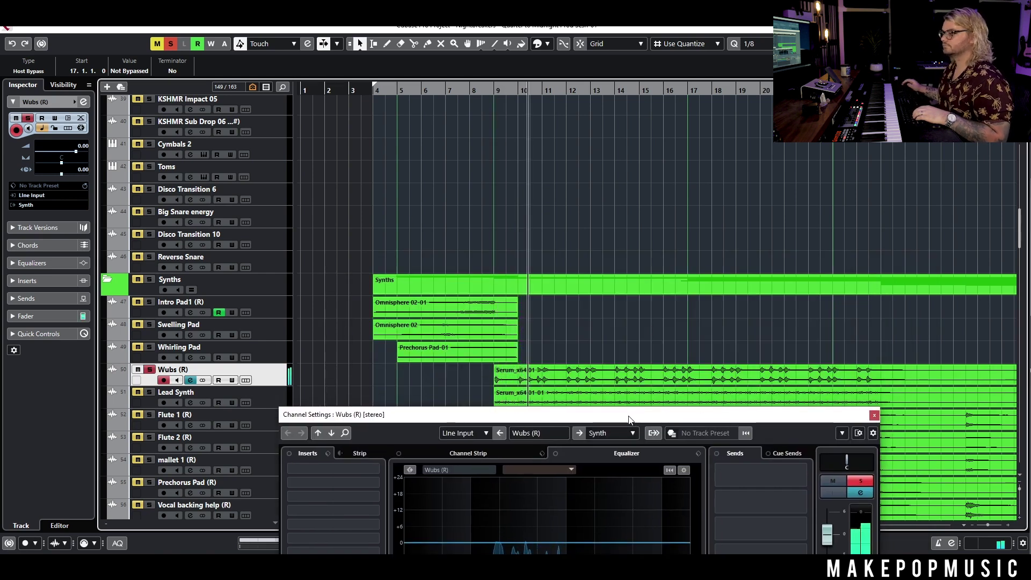
key(space)
- Add the Drums folder to the solo and play it together with Wubs (R) from just before bar 9
scroll(479, 304, up, 15)
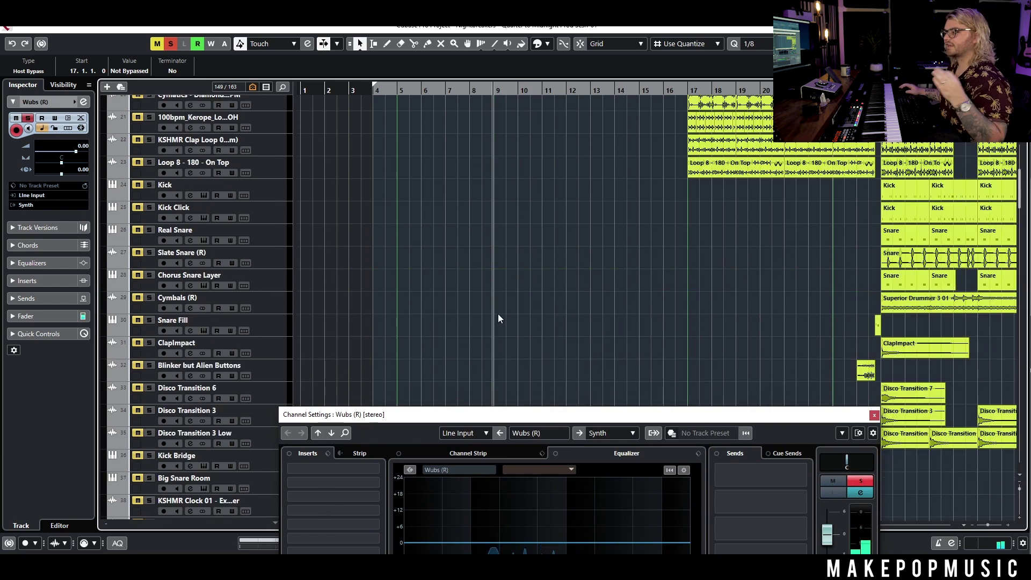
scroll(402, 251, down, 15)
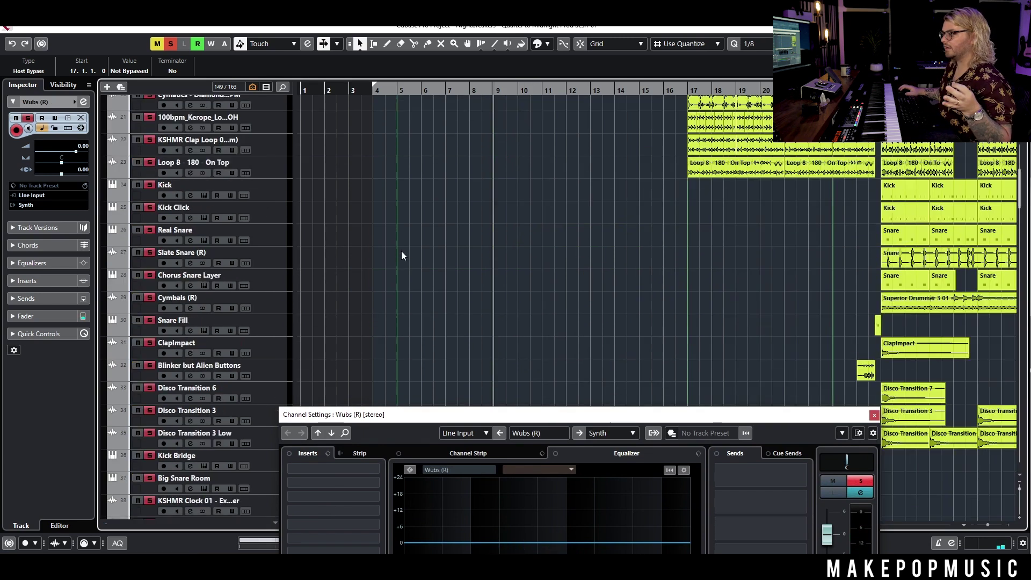
key(space)
scroll(484, 239, down, 5)
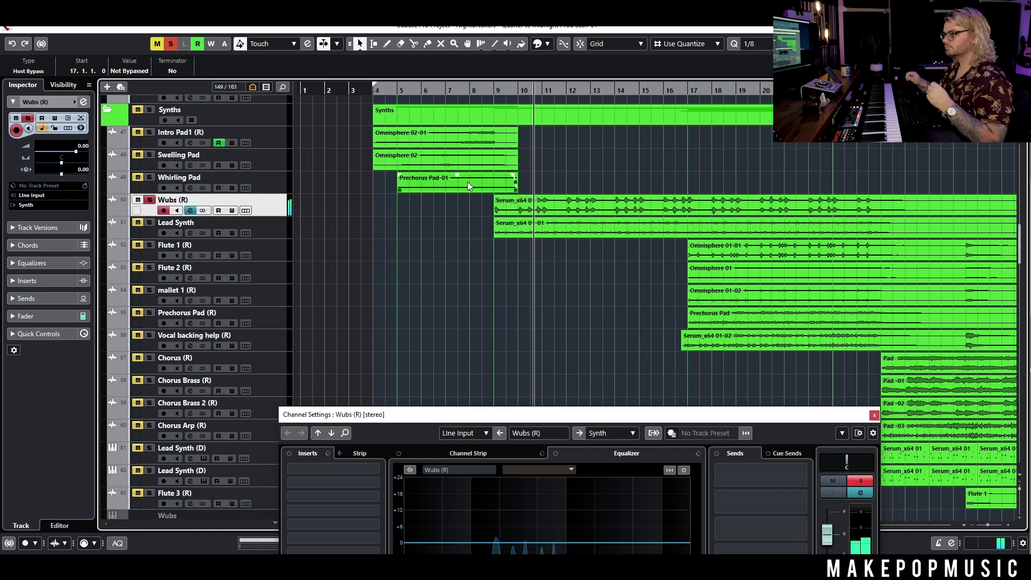
key(space)
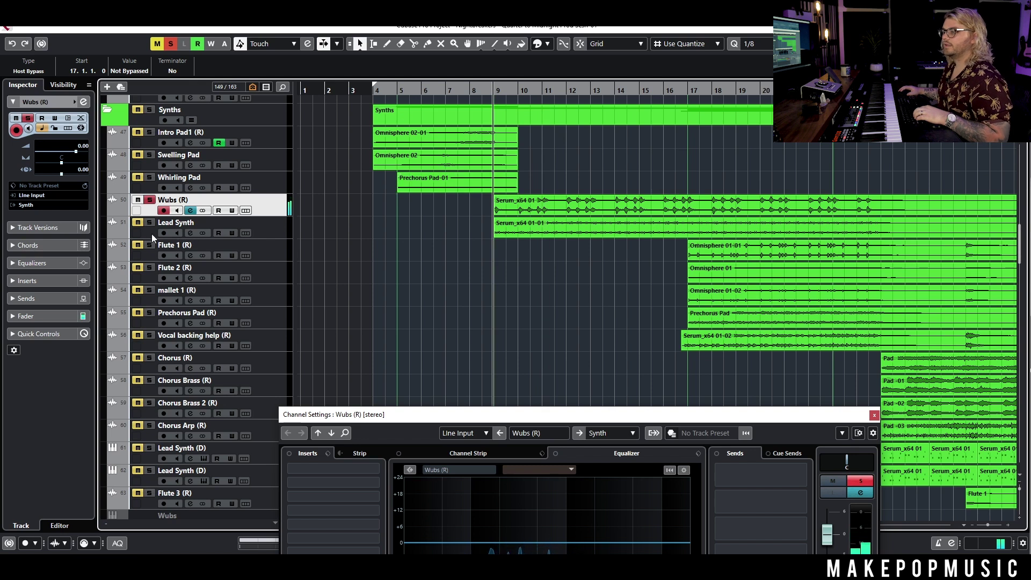
- Solo Lead Synth in place of Wubs (R) and play it with the drums, adding the Guitar folder to the solo during playback
key(Down)
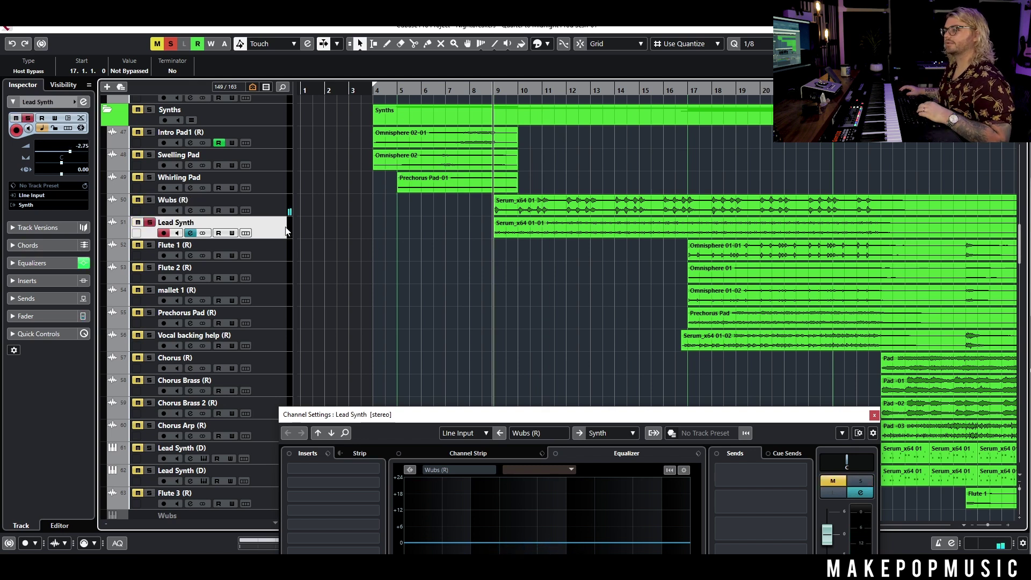
click(874, 415)
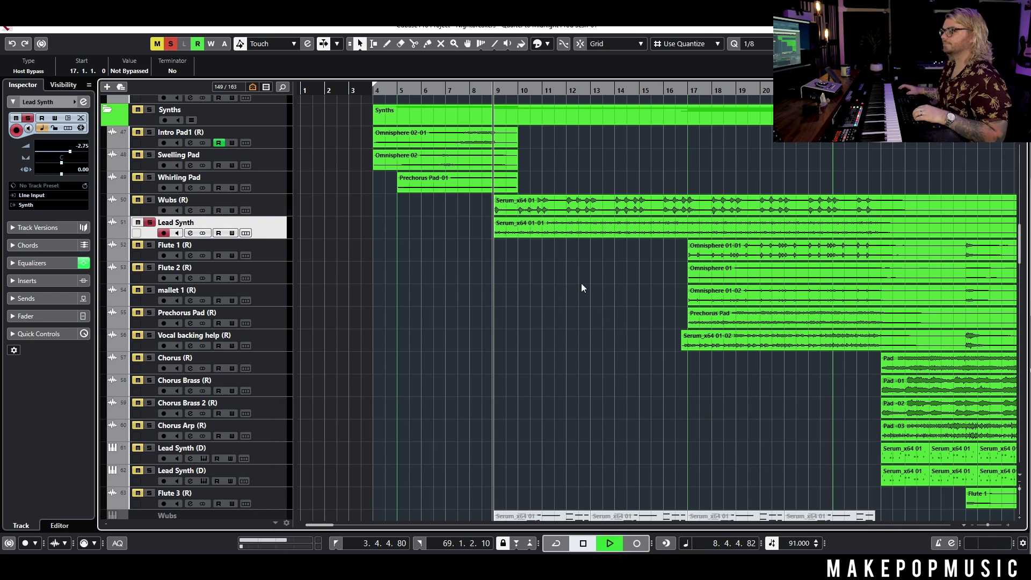
scroll(505, 252, down, 5)
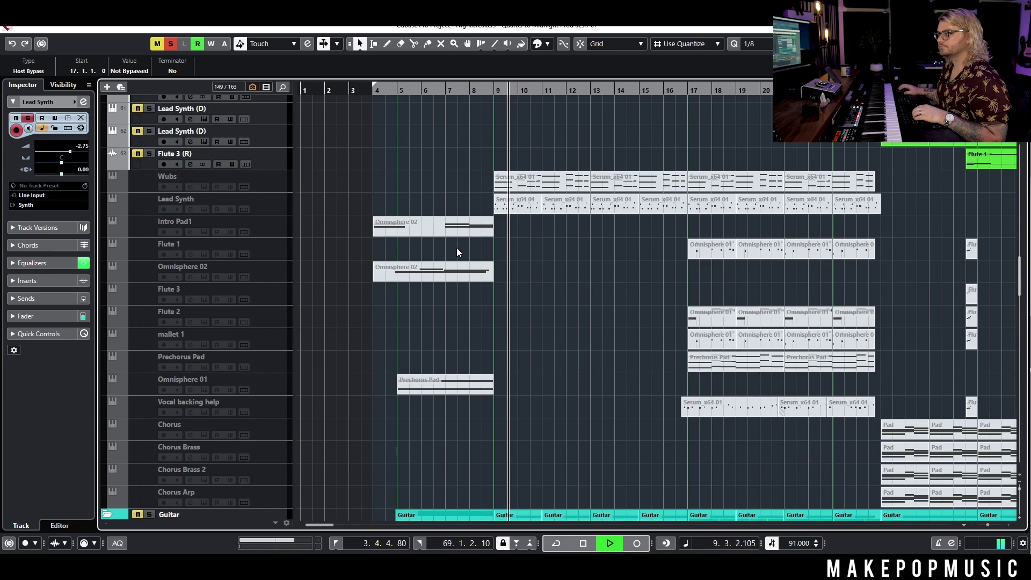
scroll(456, 253, down, 4)
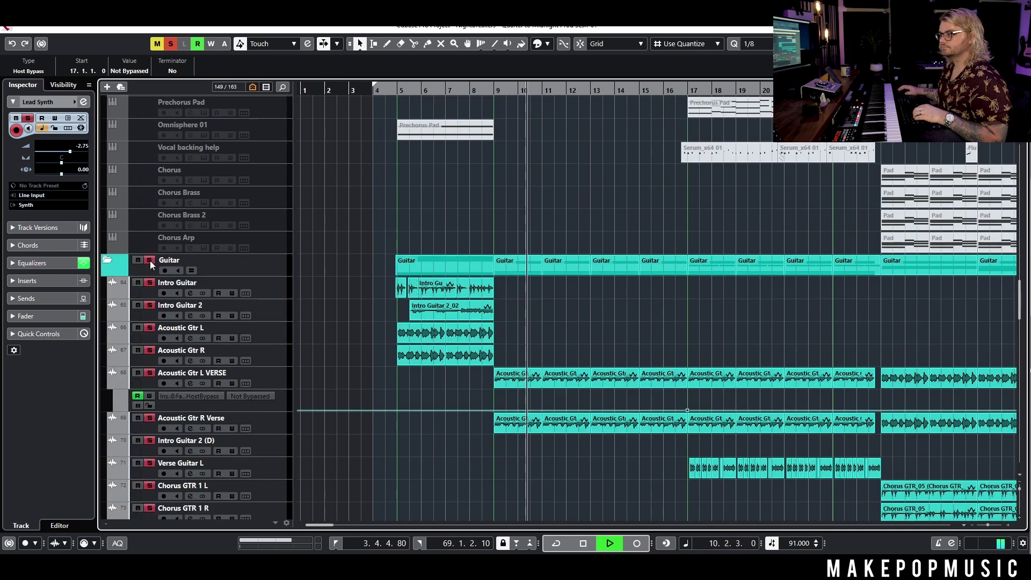
scroll(380, 271, up, 5)
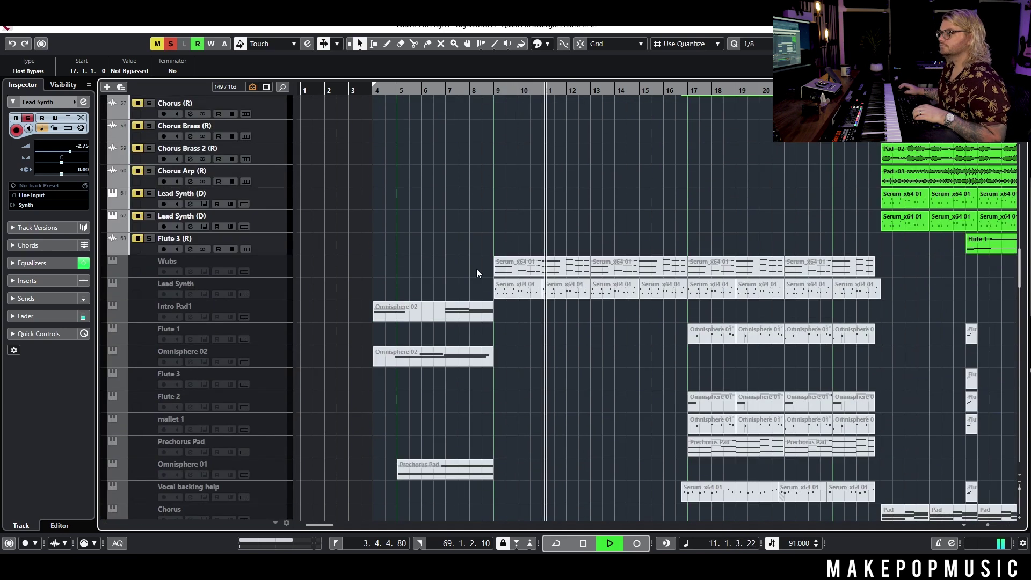
scroll(476, 268, up, 6)
key(space)
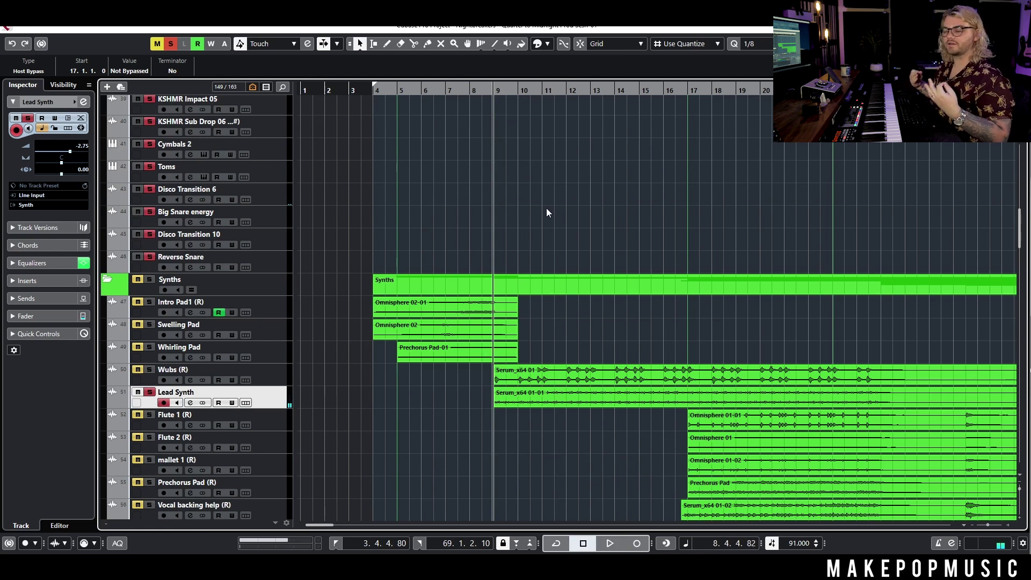
- Clear all track solos in the project
scroll(546, 213, up, 10)
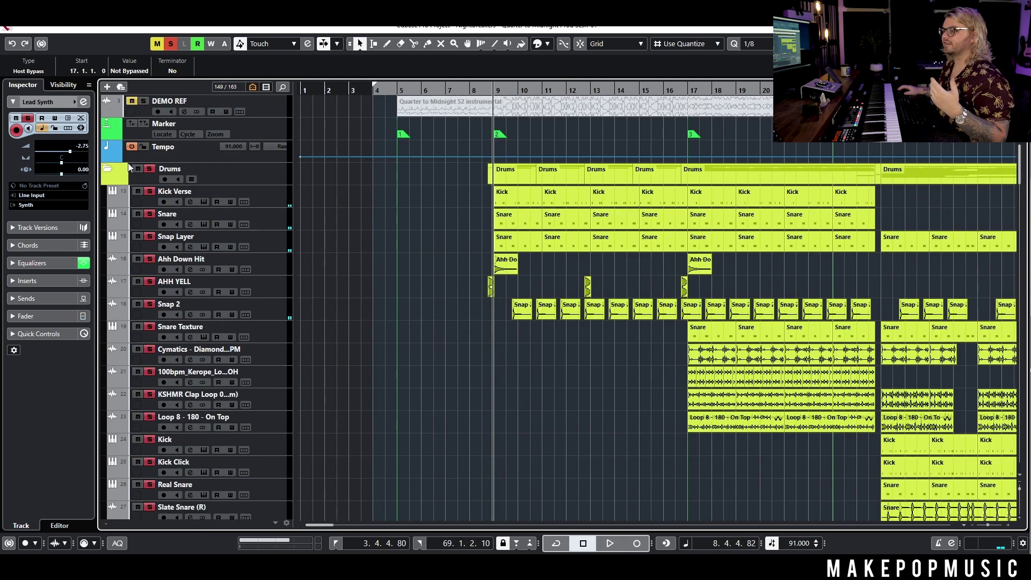
click(170, 45)
click(458, 351)
- Mute the Low Vocal (R) track in the lead vocals and play the full mix from just before bar 9
scroll(481, 336, down, 18)
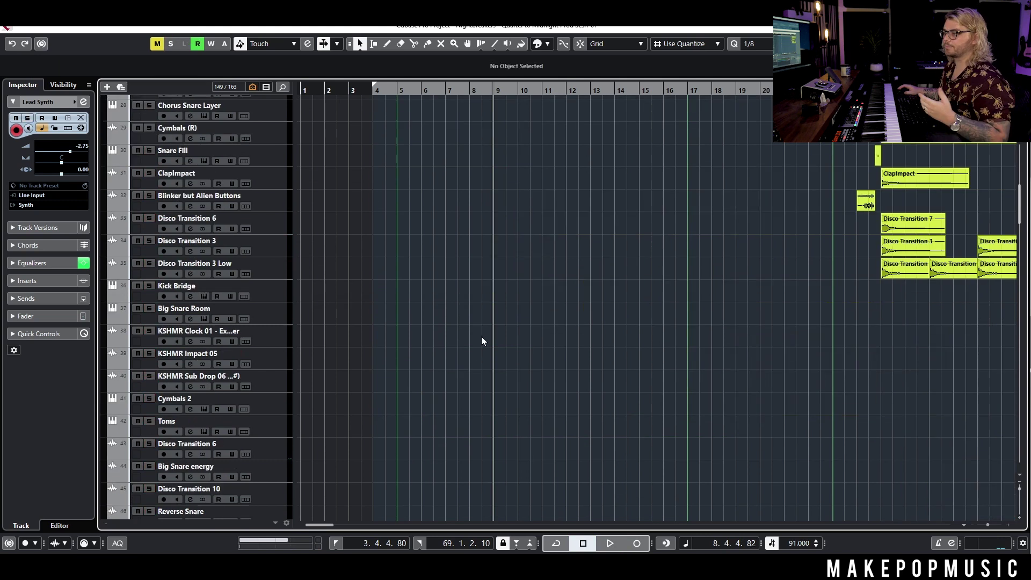
scroll(508, 315, down, 10)
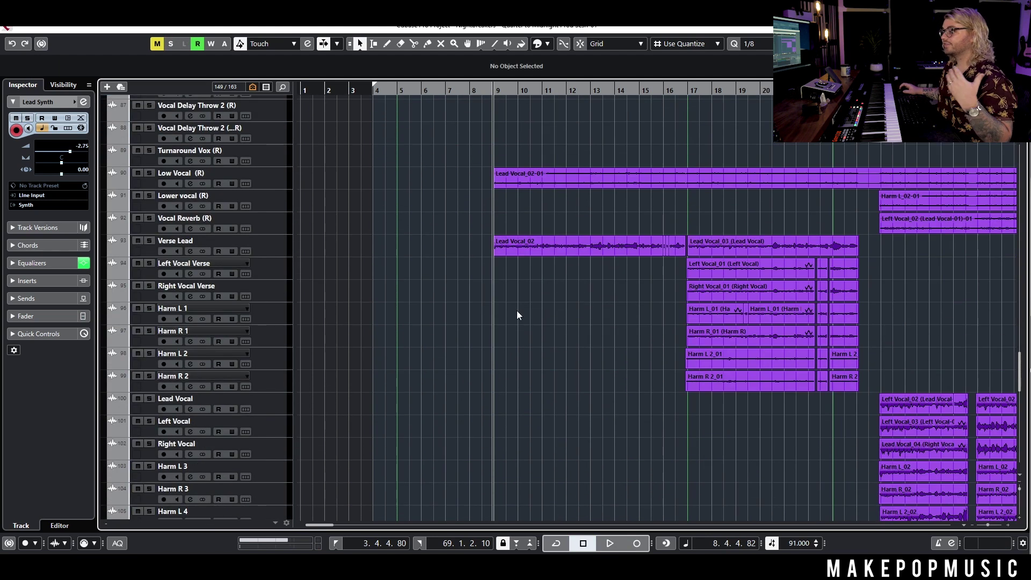
scroll(517, 310, down, 2)
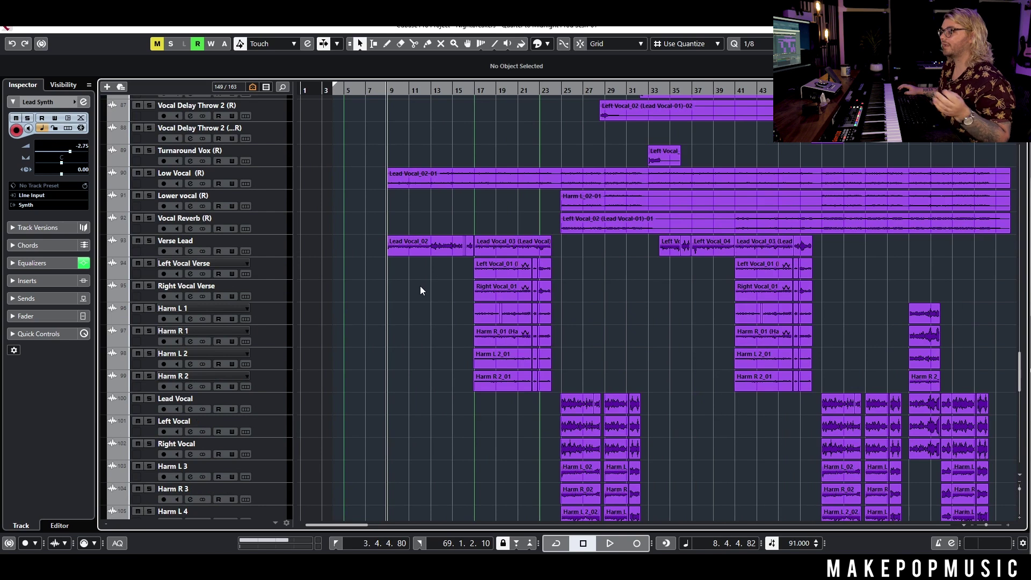
click(171, 186)
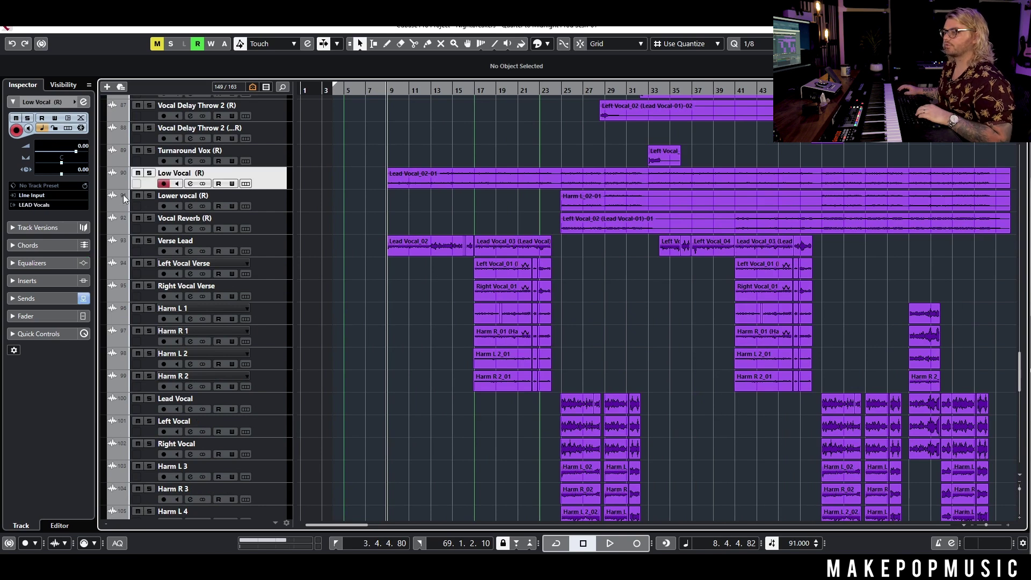
click(135, 174)
key(space)
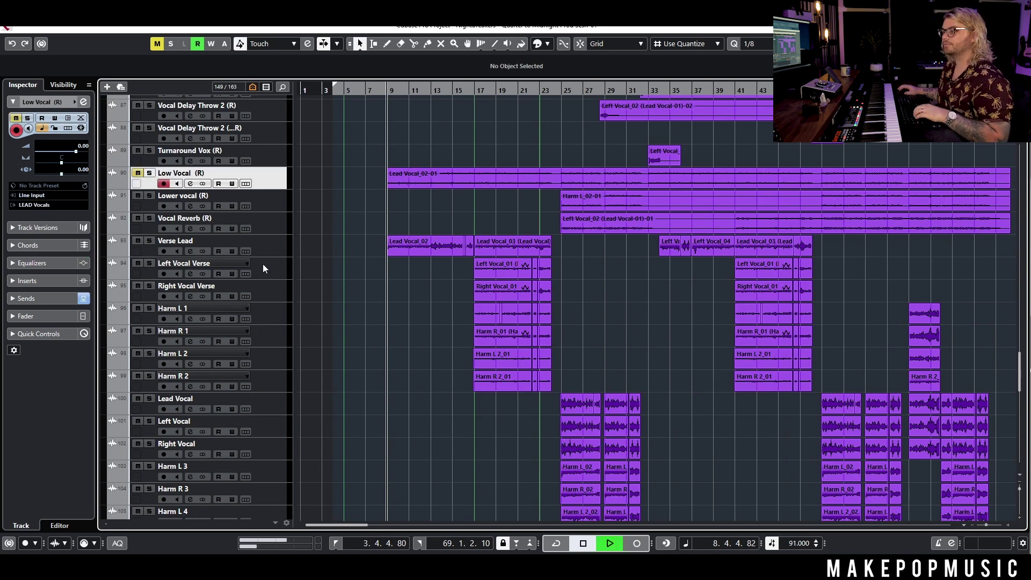
- Open the Verse Lead channel settings, bypass all of its inserts and sends, and solo the track during playback
click(190, 251)
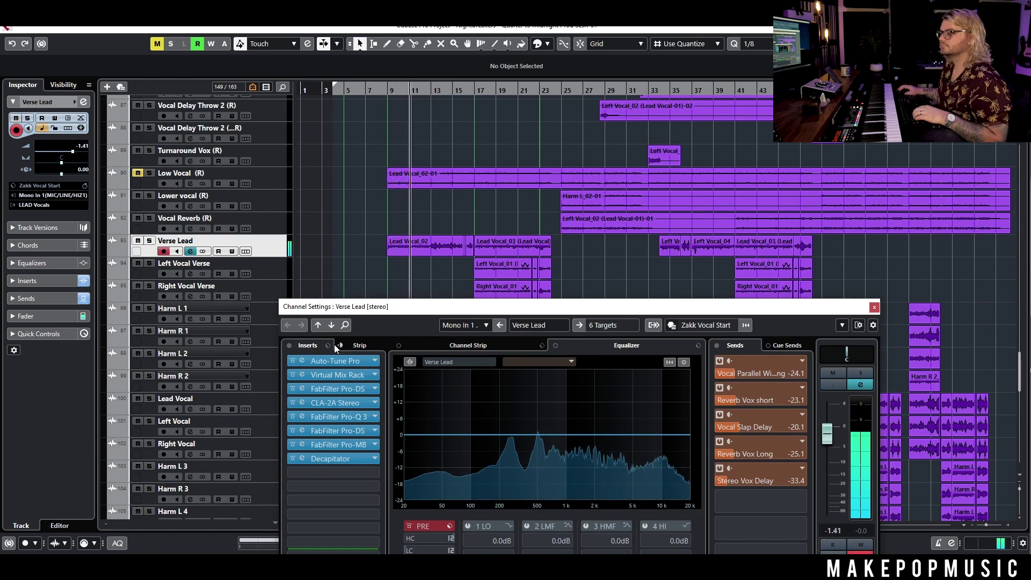
click(290, 345)
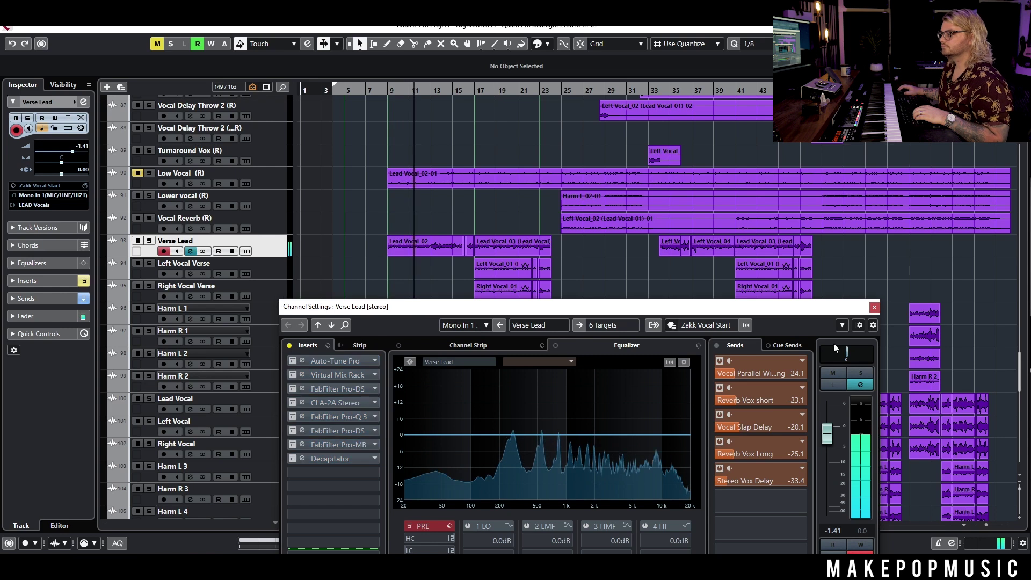
click(150, 241)
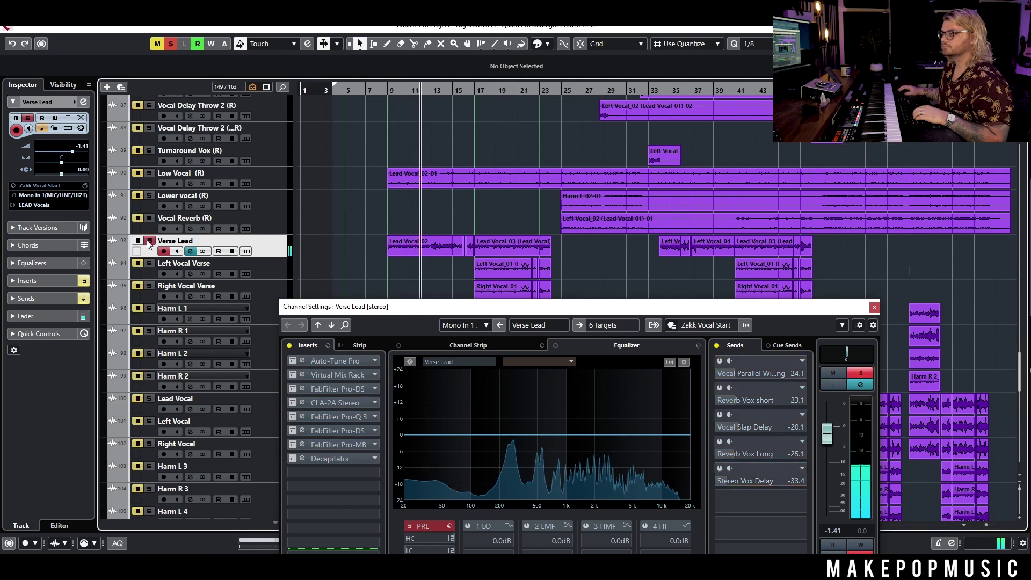
- Reactivate all inserts on the soloed Verse Lead channel, leaving the sends bypassed
click(289, 347)
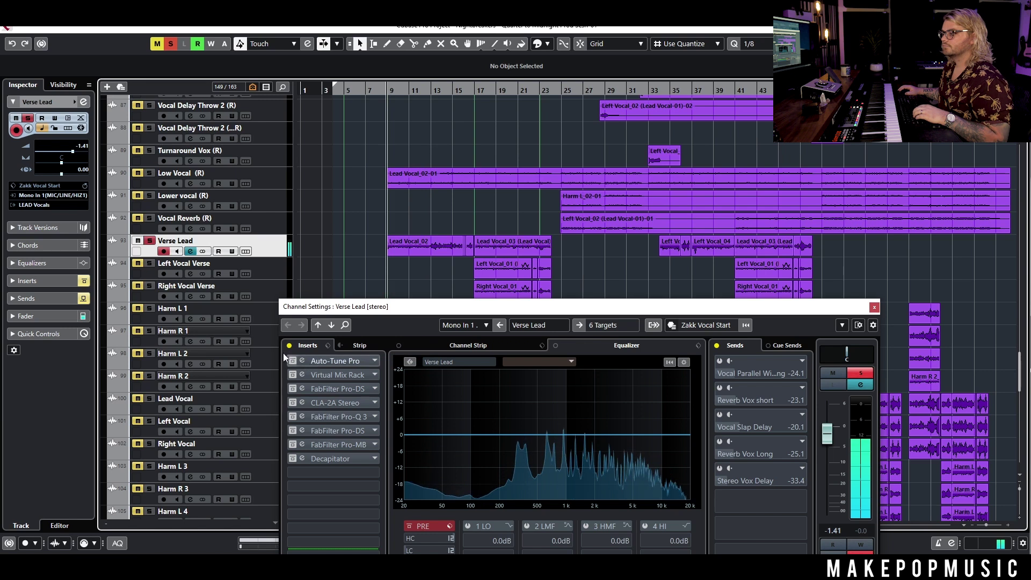
click(289, 346)
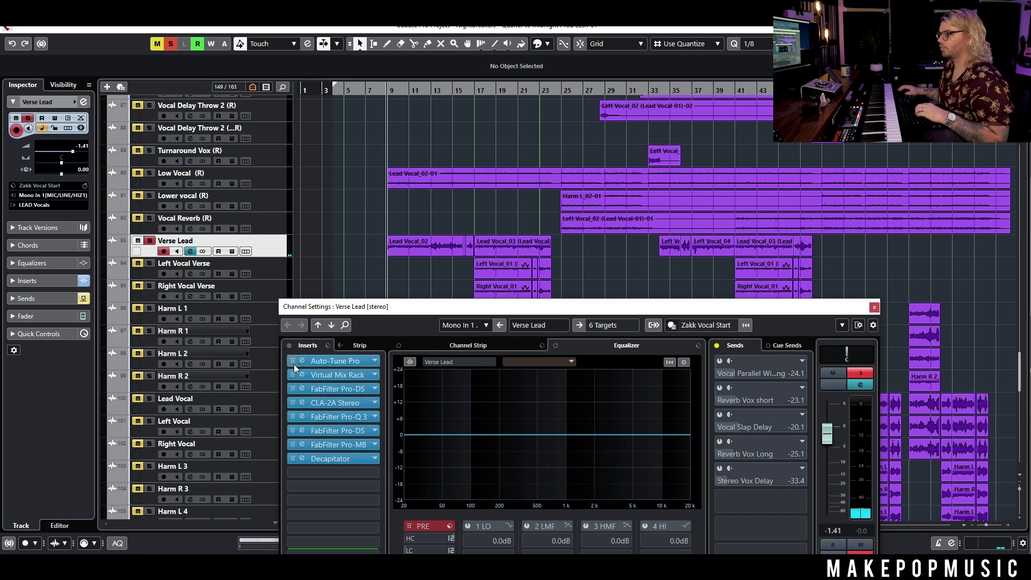
- Reactivate the sends on the Verse Lead channel, close its channel settings and stop playback
click(717, 346)
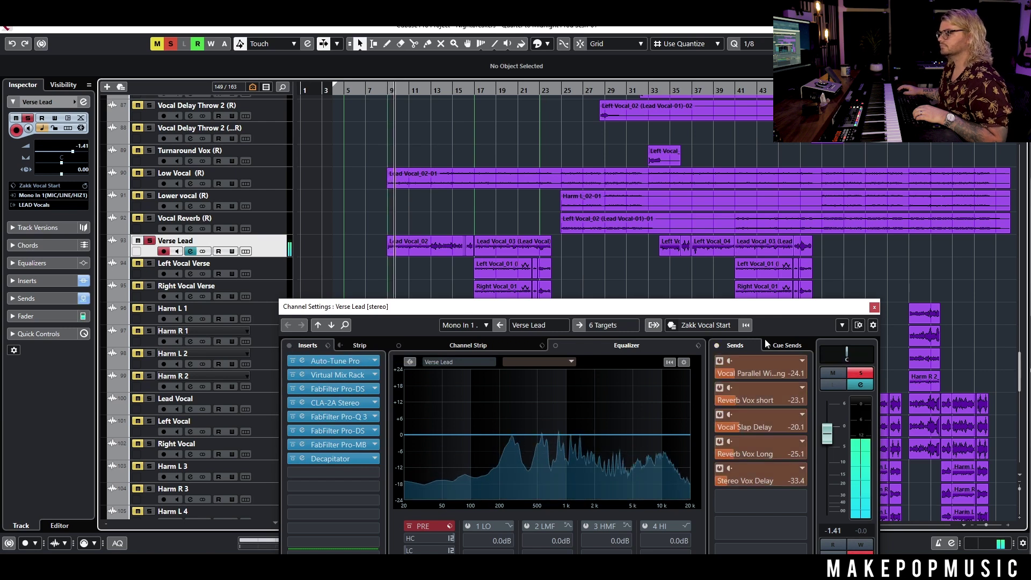
click(874, 307)
scroll(360, 261, up, 3)
key(space)
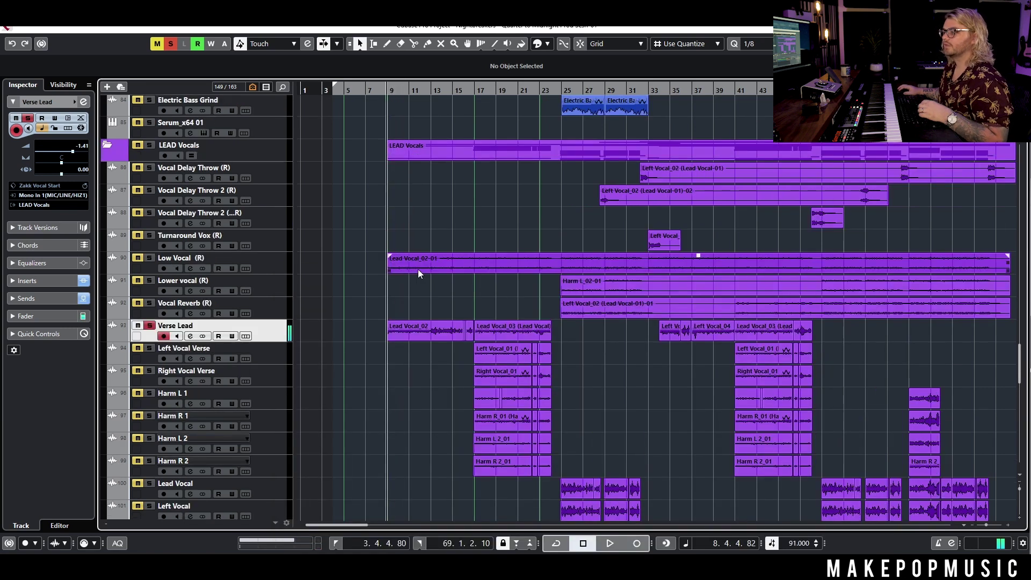
- Solo only the Low Vocal (R) track and play it with its channel settings open to inspect its sends
click(149, 325)
click(151, 258)
click(191, 269)
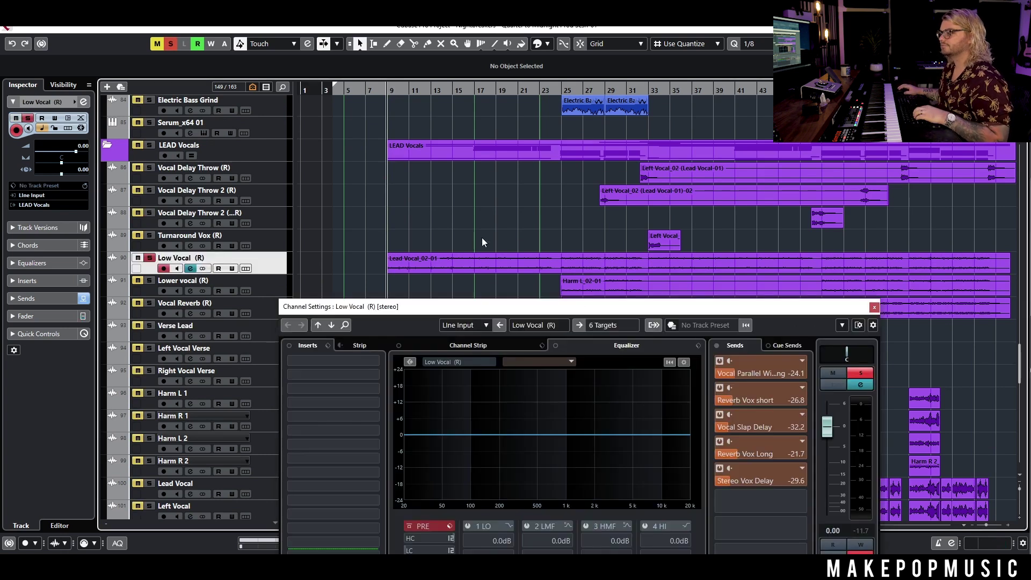
key(space)
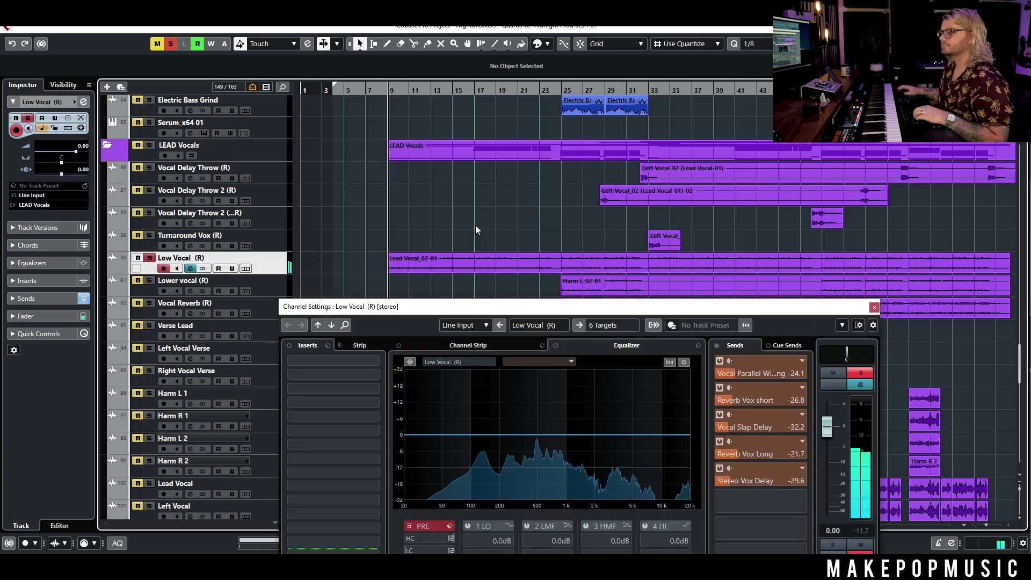
key(space)
click(874, 308)
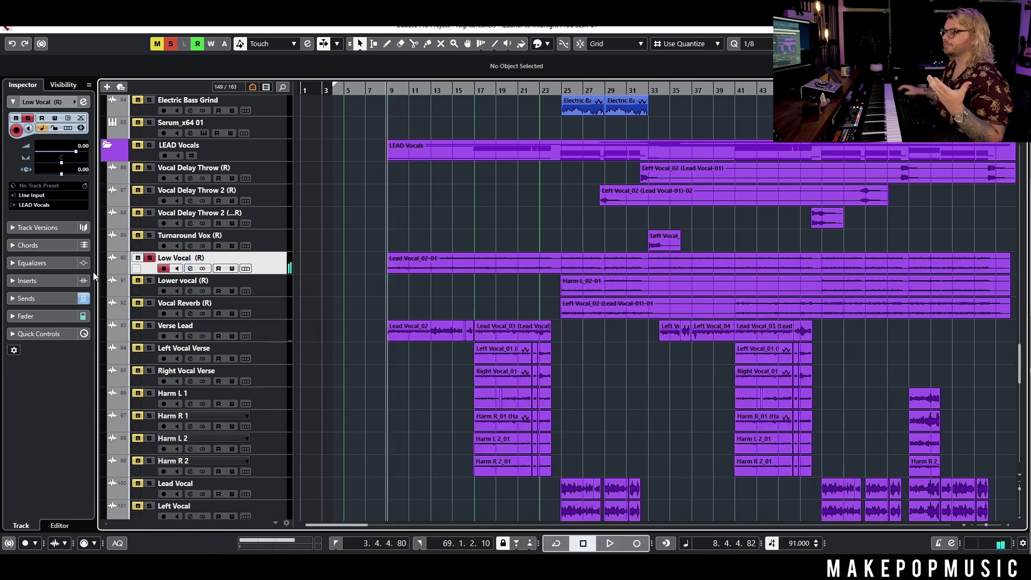
- Solo the Verse Lead and Low Vocal (R) tracks together and play them from just before bar 9
click(151, 258)
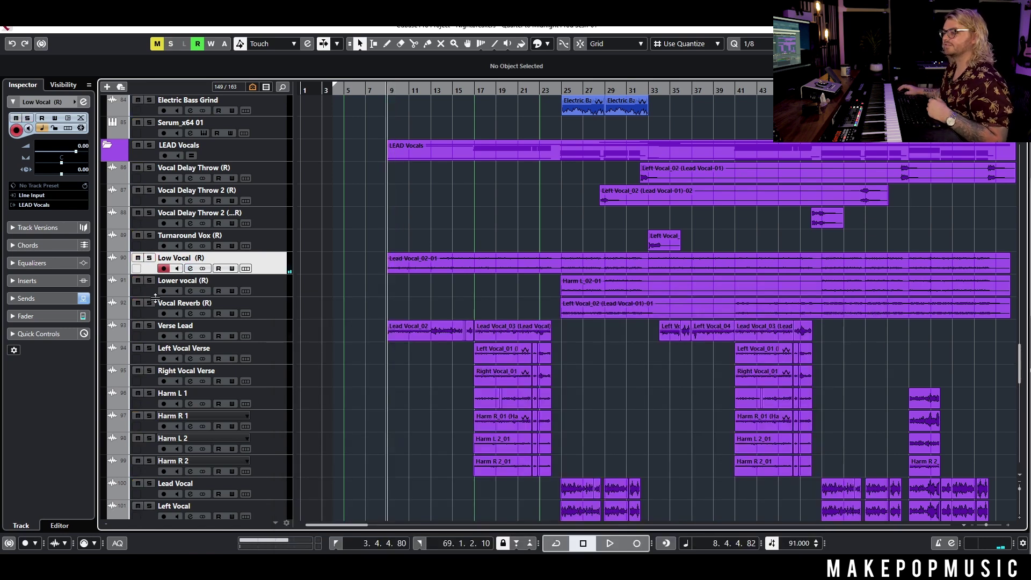
click(150, 326)
click(150, 257)
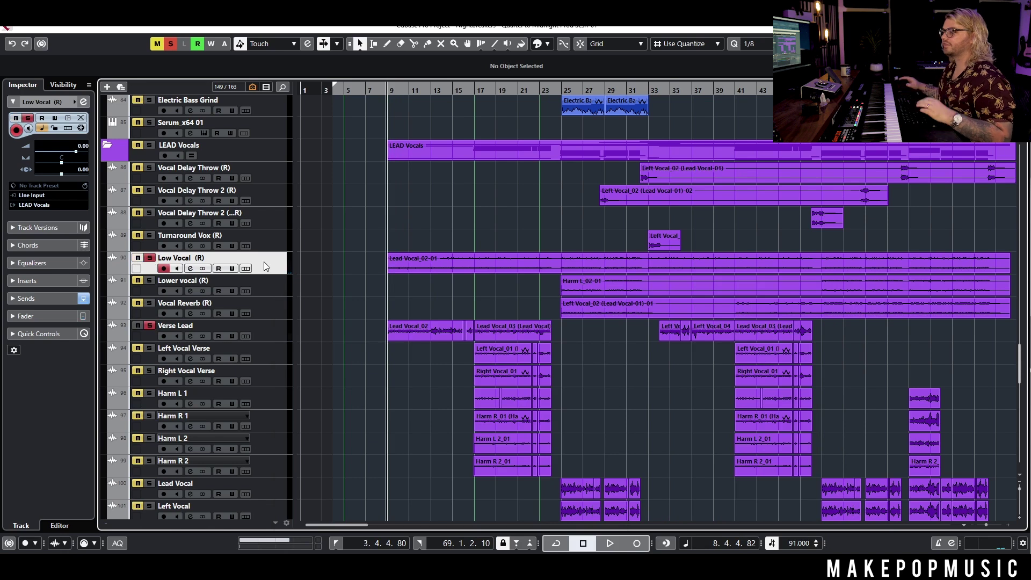
key(space)
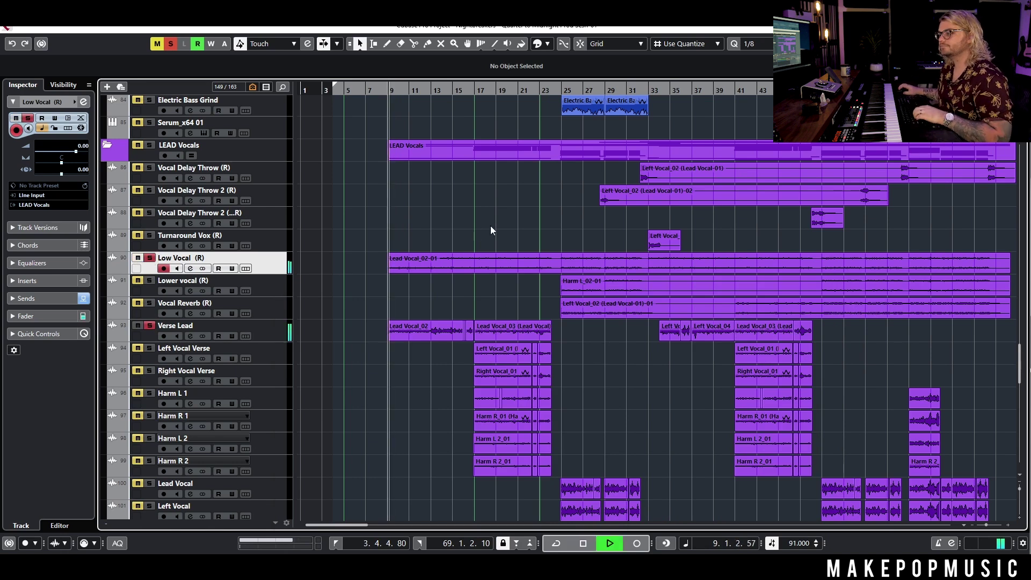
- Add the Synths and Drums folders to the soloed vocals during playback, then stop and clear all solos
scroll(506, 278, up, 6)
scroll(457, 301, up, 2)
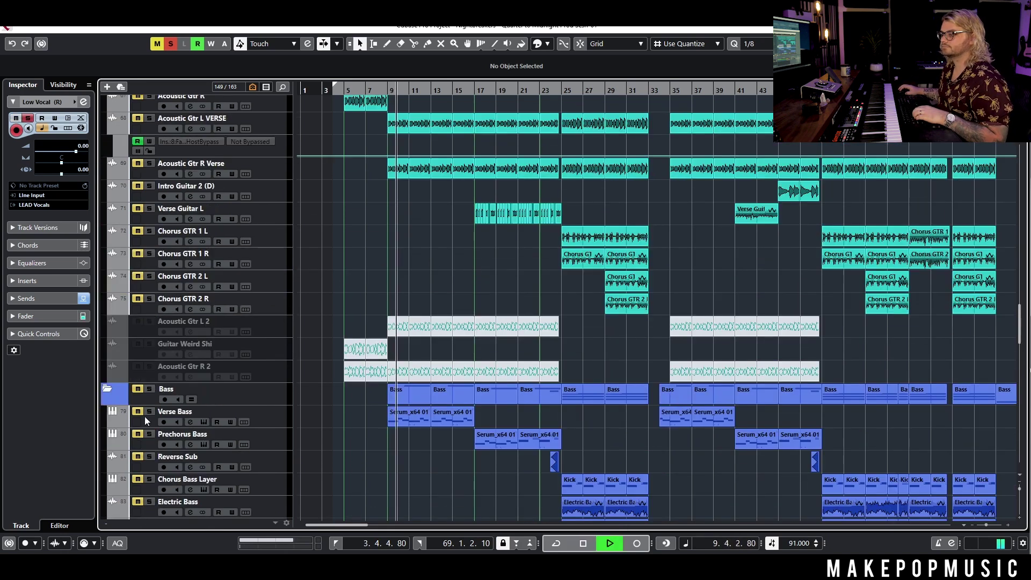
scroll(144, 415, up, 5)
scroll(202, 259, up, 8)
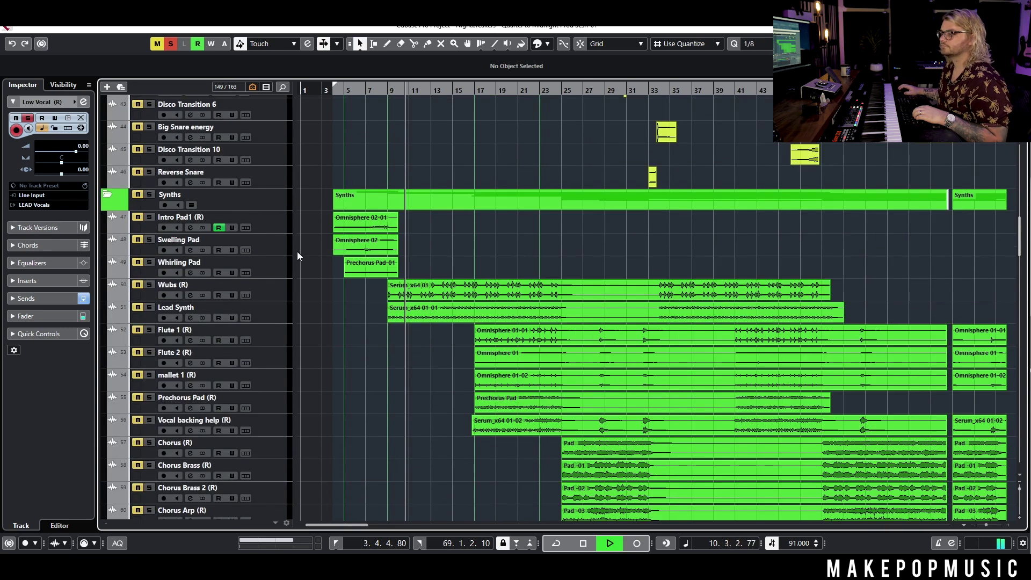
click(150, 195)
scroll(188, 179, up, 15)
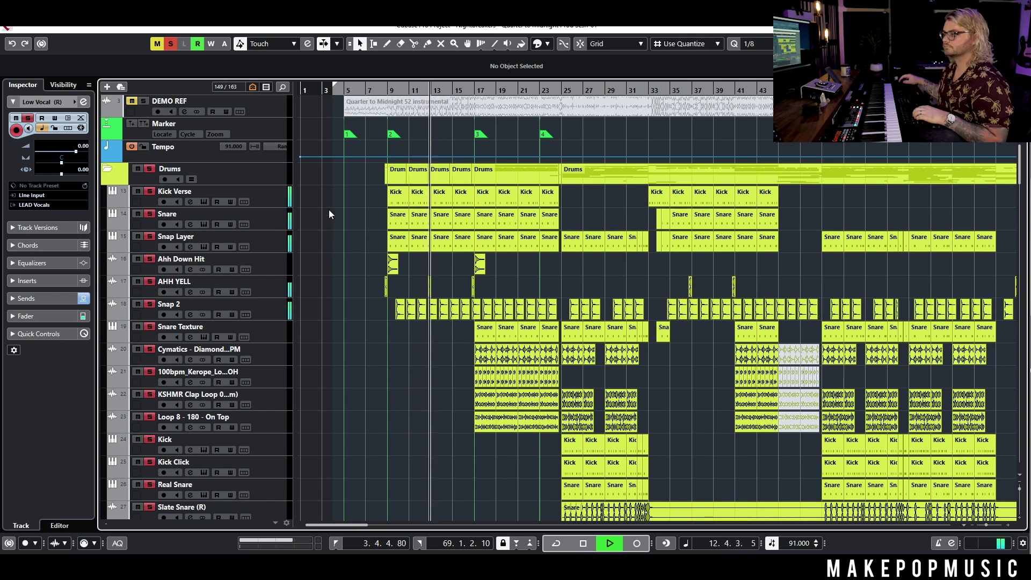
key(space)
click(173, 44)
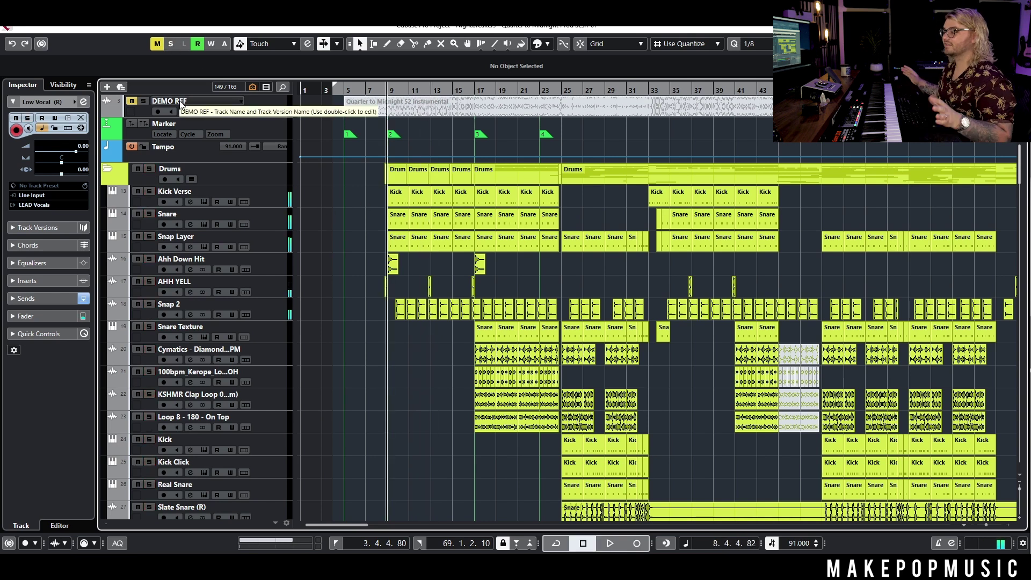
- Place the playhead in bar 16 and look through the drum tracks that enter around bar 17
scroll(375, 285, up, 2)
scroll(557, 293, right, 3)
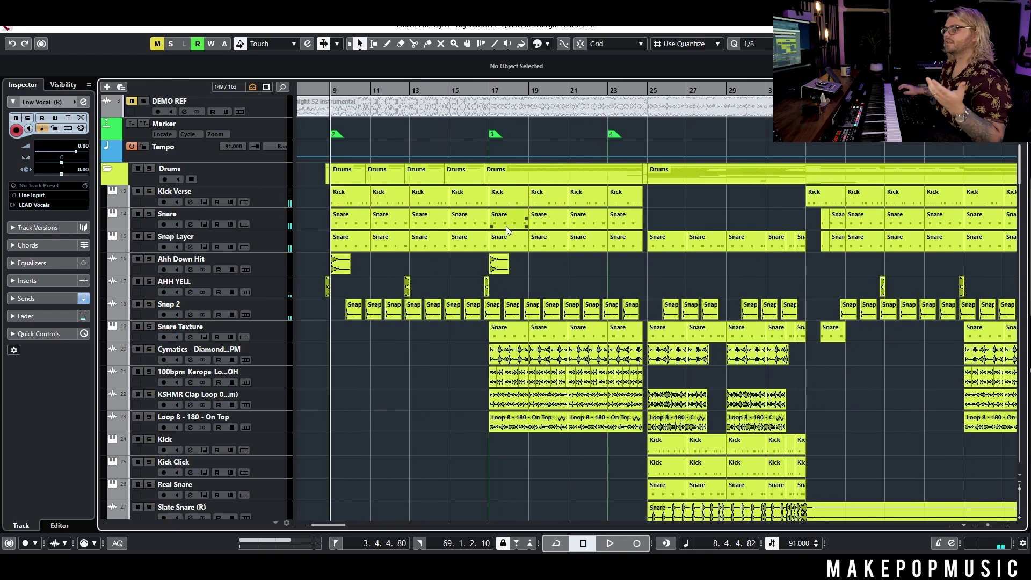
click(476, 93)
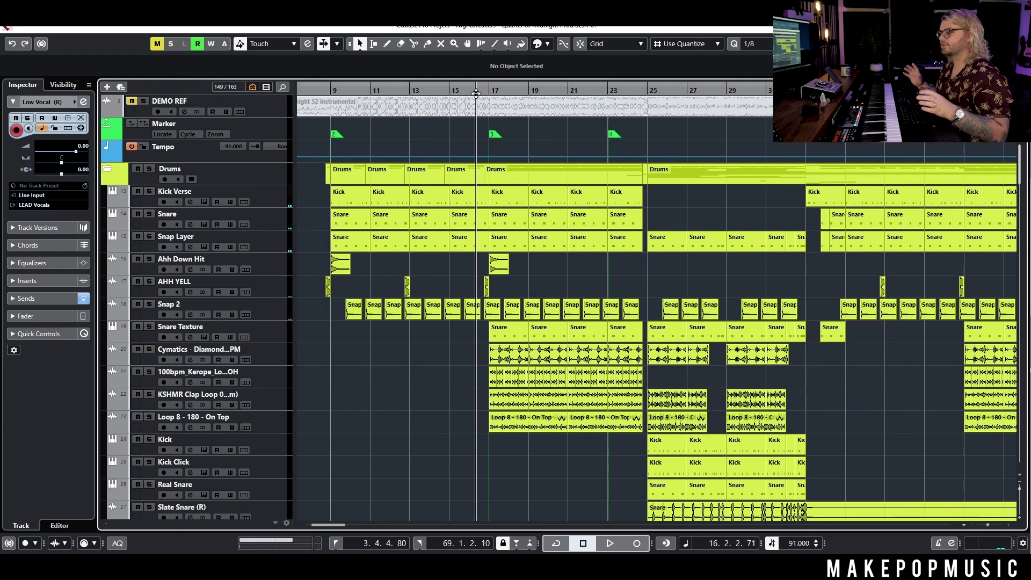
scroll(510, 202, down, 5)
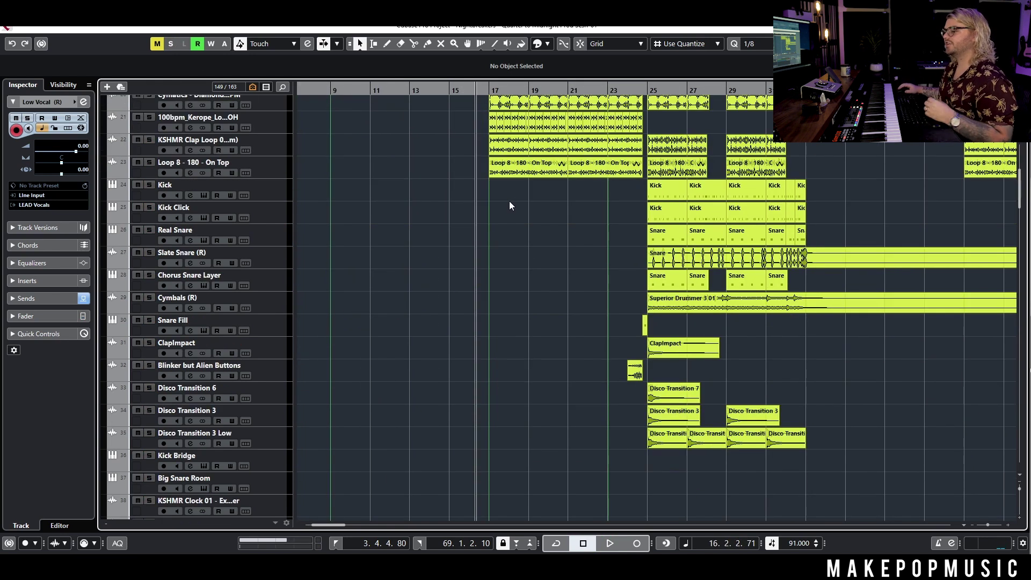
scroll(509, 201, down, 12)
scroll(498, 201, up, 20)
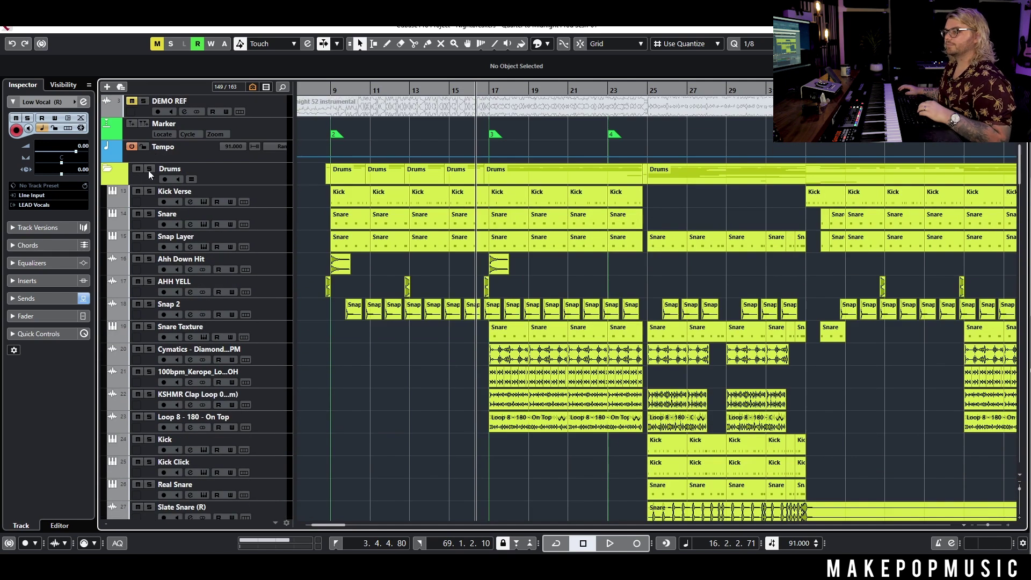
- Solo only the Snare Texture track, turn on cycle mode and play from just before bar 17
click(148, 169)
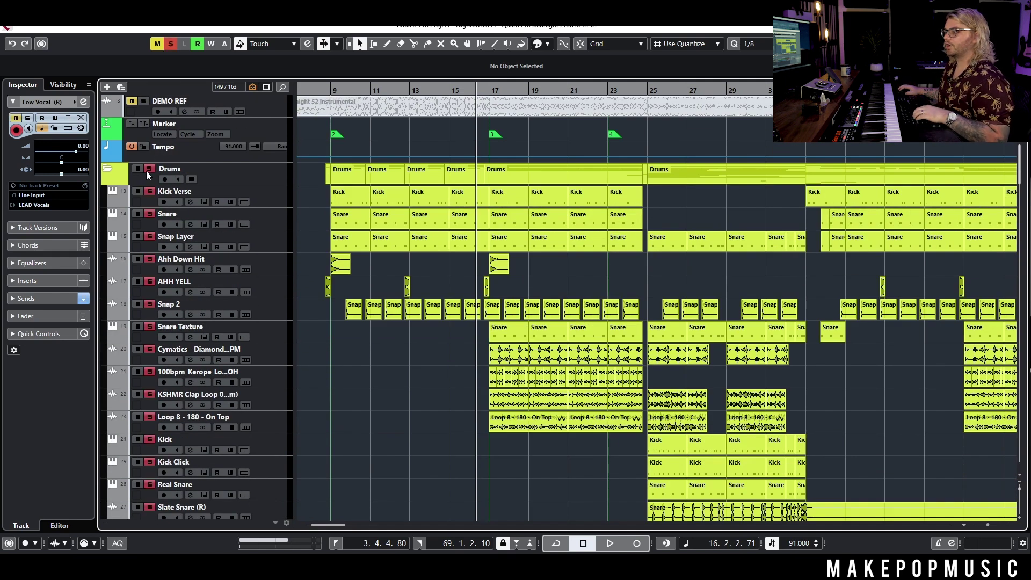
key(h)
click(150, 169)
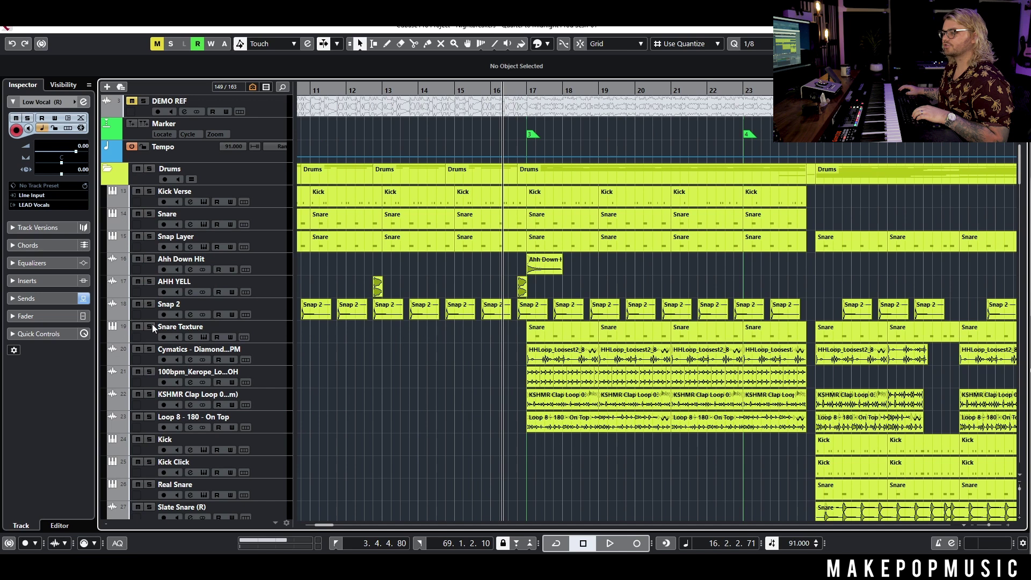
click(151, 327)
key(KP_Divide)
click(521, 89)
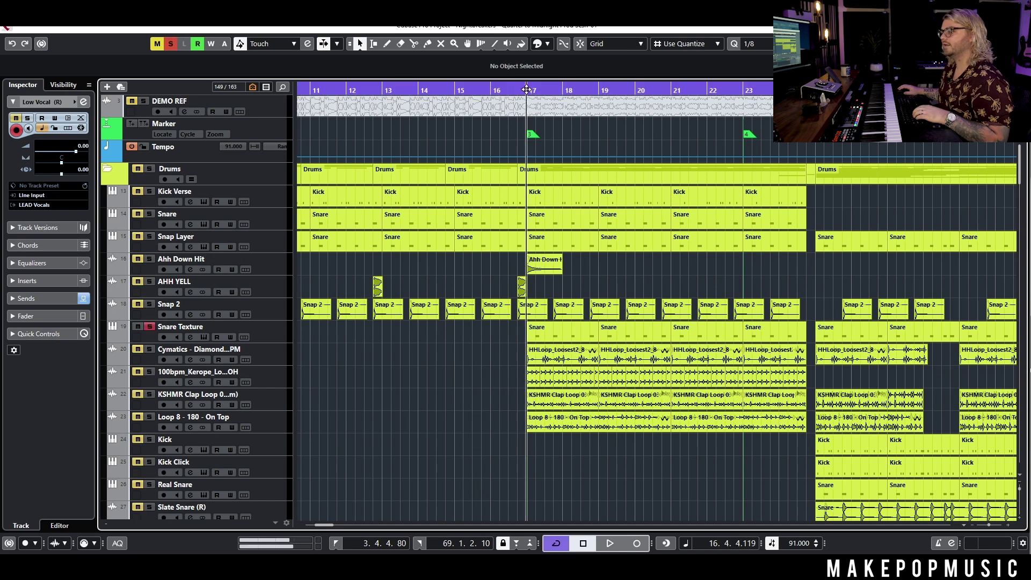
key(space)
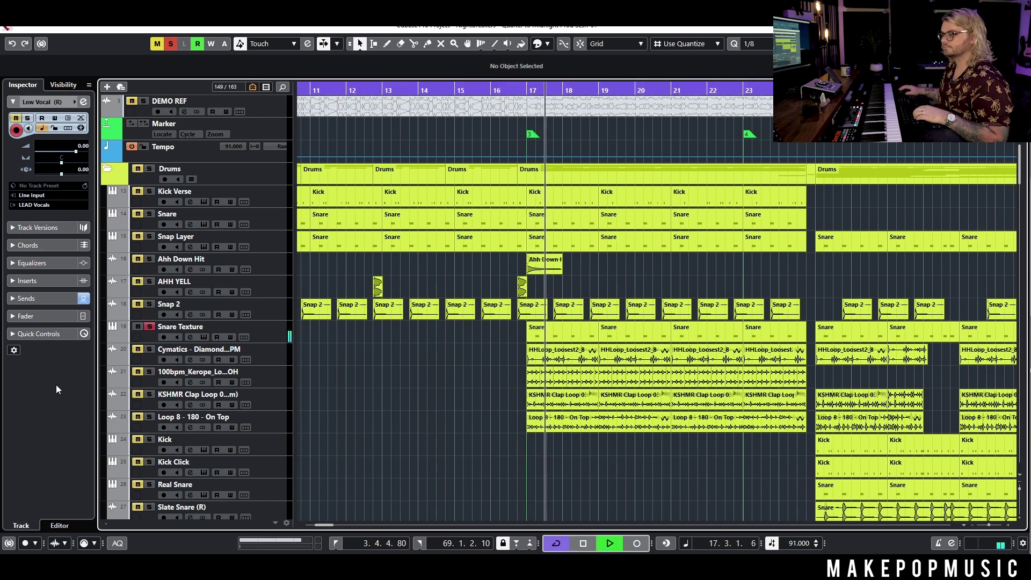
key(space)
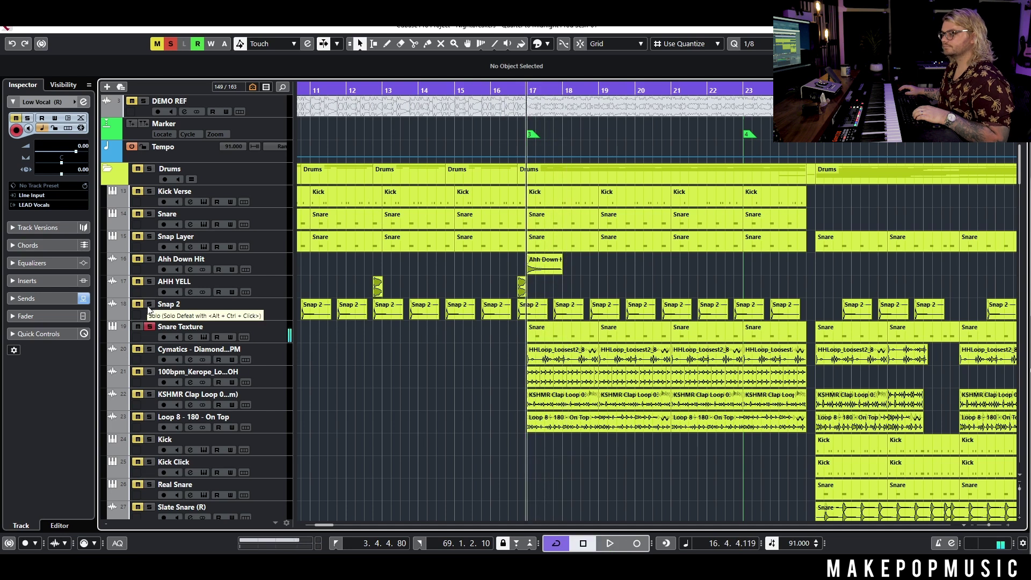
- Clear the solos, solo the Cymatics hi-hat loop track, select its first event at bar 17 and play it
click(150, 169)
click(172, 43)
click(150, 350)
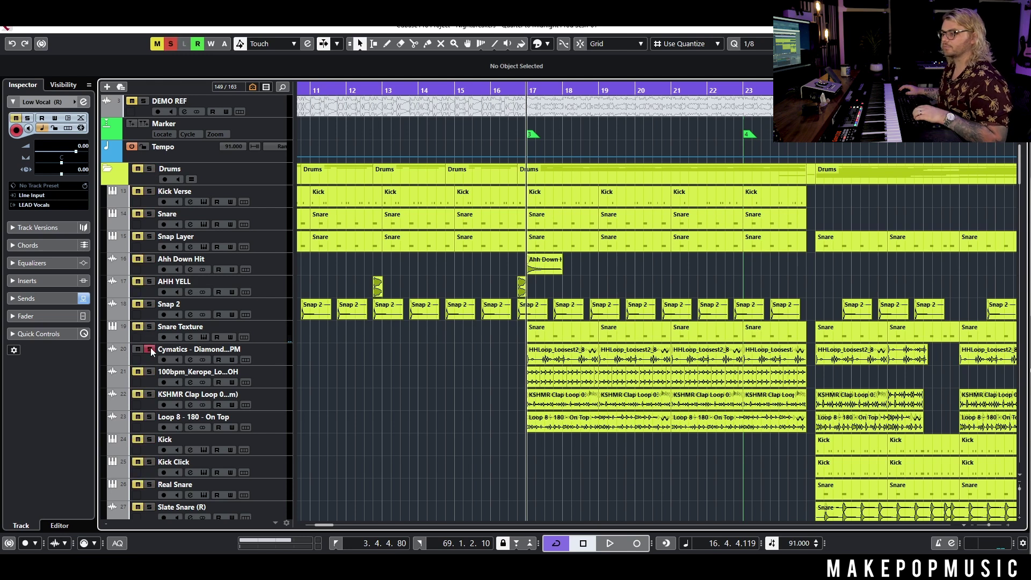
click(574, 358)
scroll(583, 371, up, 3)
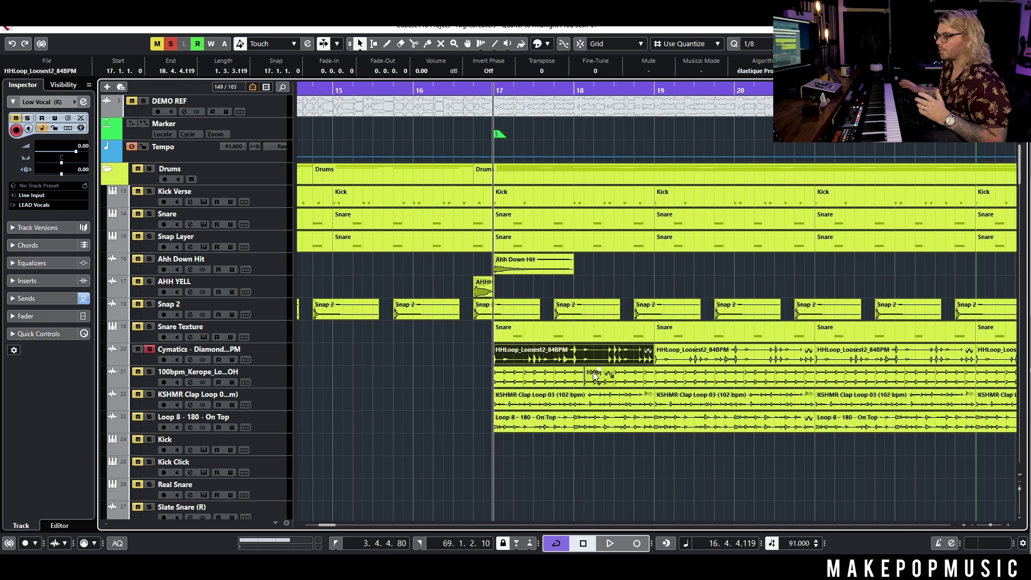
scroll(546, 355, up, 3)
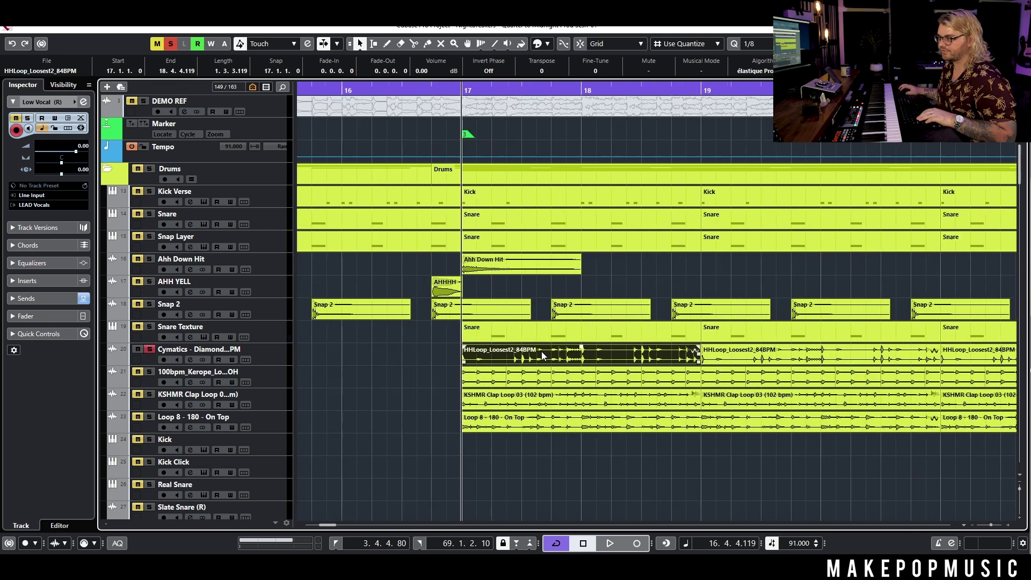
scroll(541, 351, down, 1)
key(space)
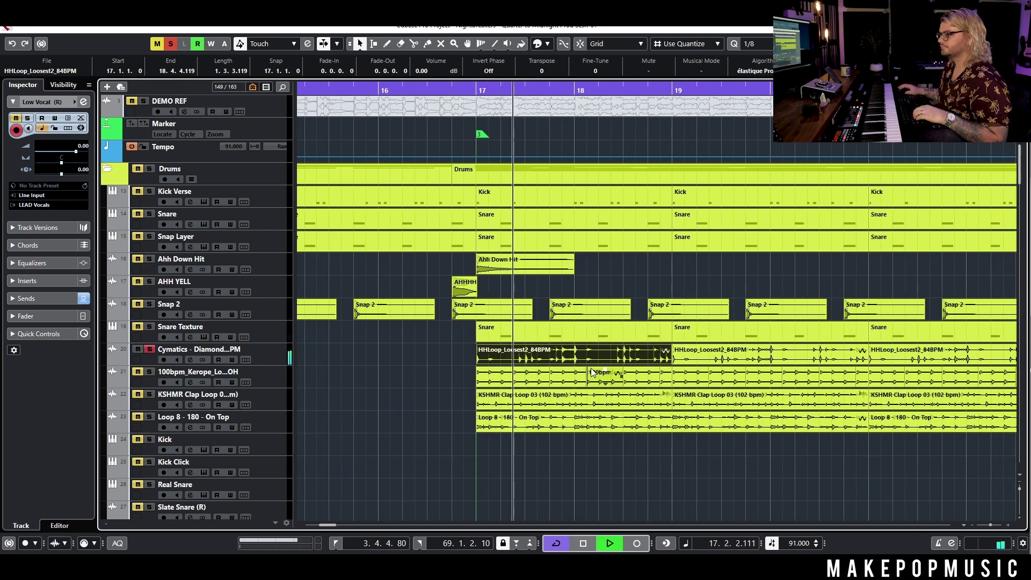
key(space)
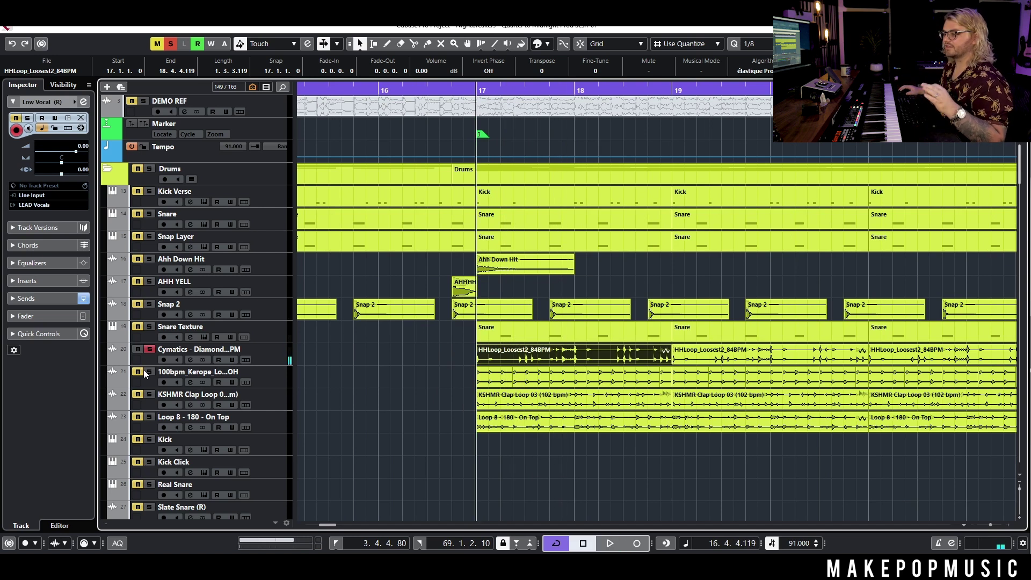
- Play the 100bpm_Kerope loop together with the soloed Cymatics hi-hat loop from just before bar 17
scroll(489, 379, up, 10)
key(space)
key(space)
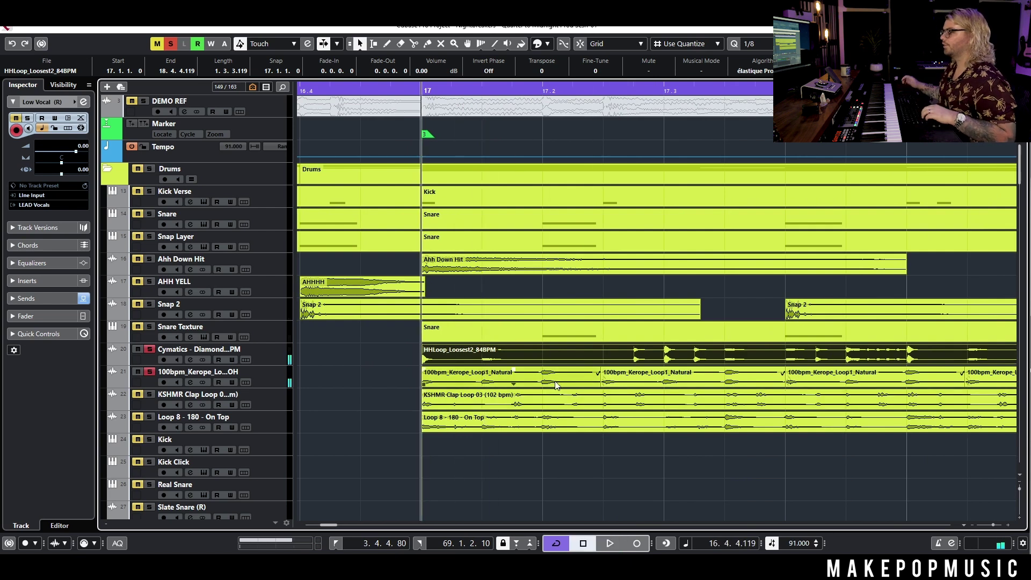
scroll(553, 391, down, 7)
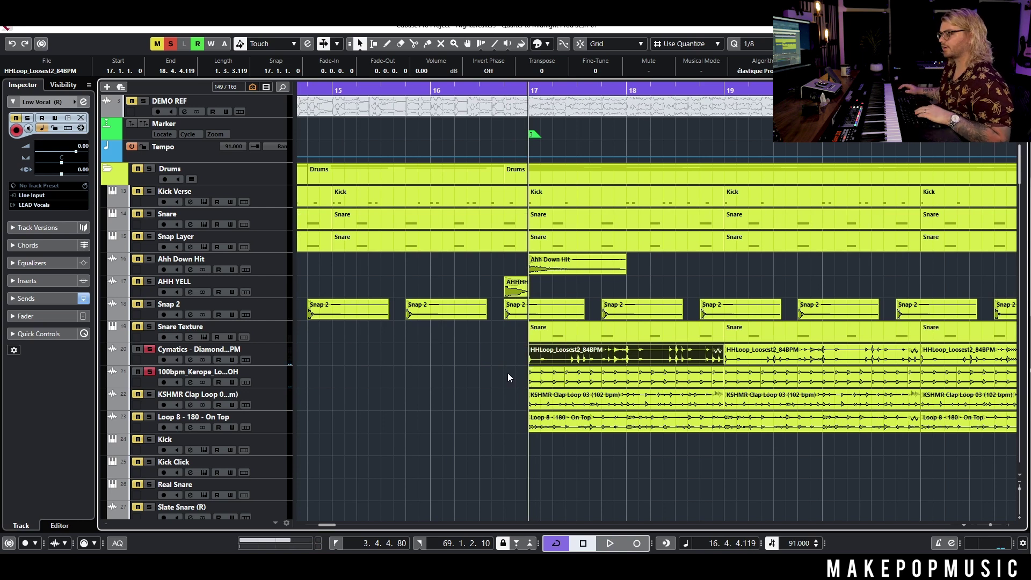
key(space)
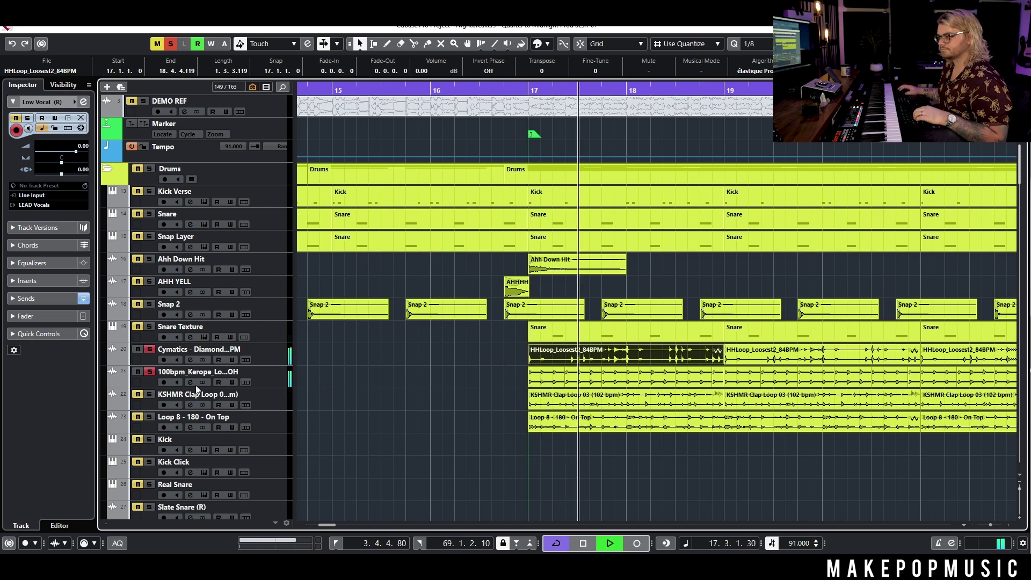
key(space)
- Solo only the KSHMR Clap Loop track, play it and open its channel settings
click(150, 395)
key(space)
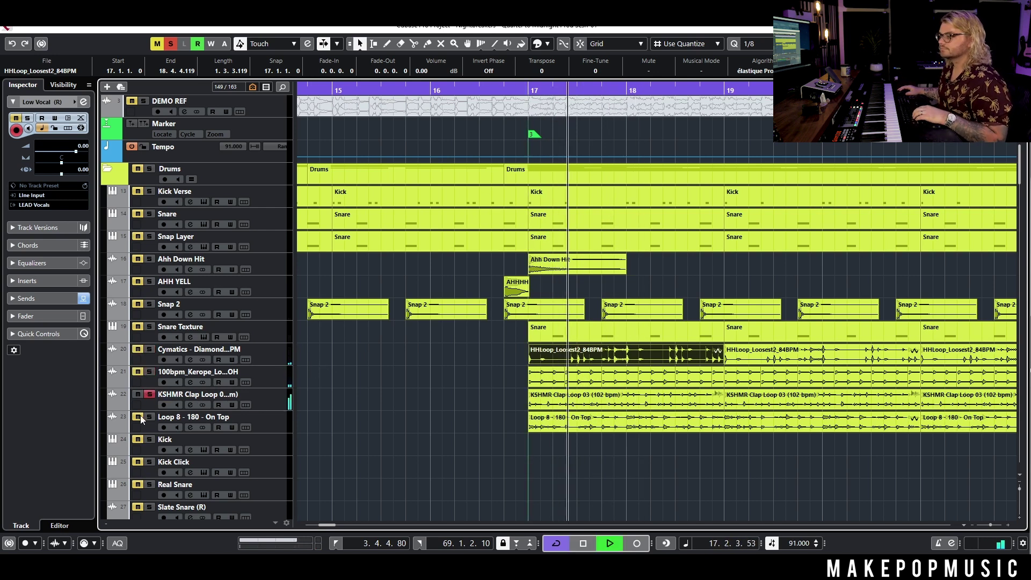
click(191, 405)
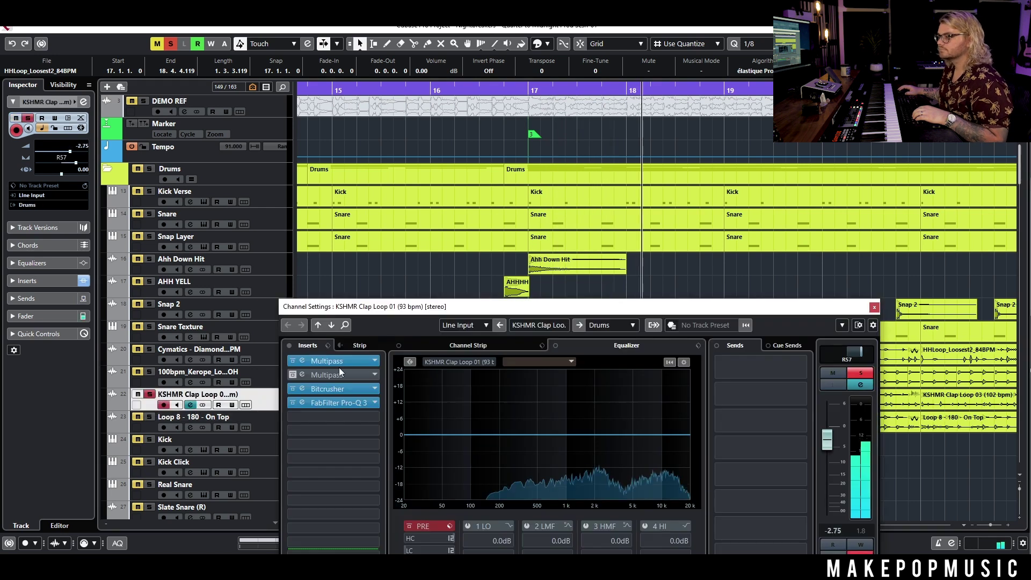
key(space)
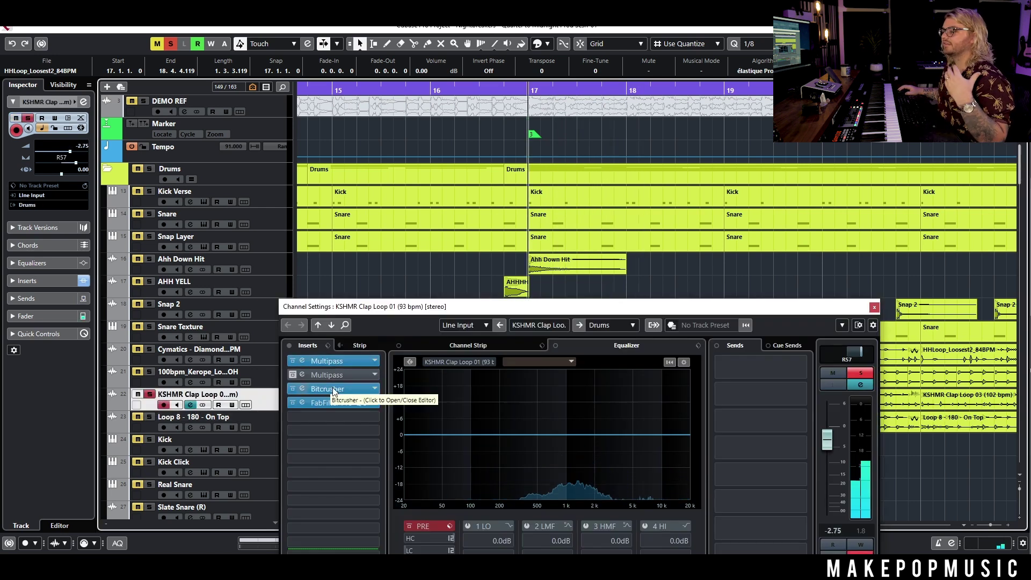
- Inspect the first Multipass insert and the Bitcrusher insert on the KSHMR Clap Loop channel, closing each plugin window
click(335, 361)
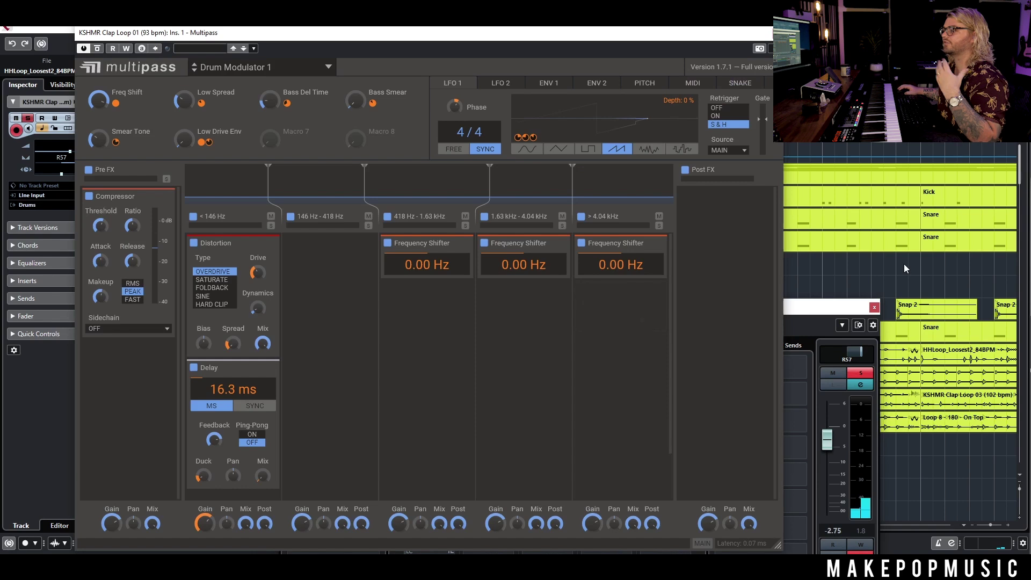
click(769, 31)
click(353, 389)
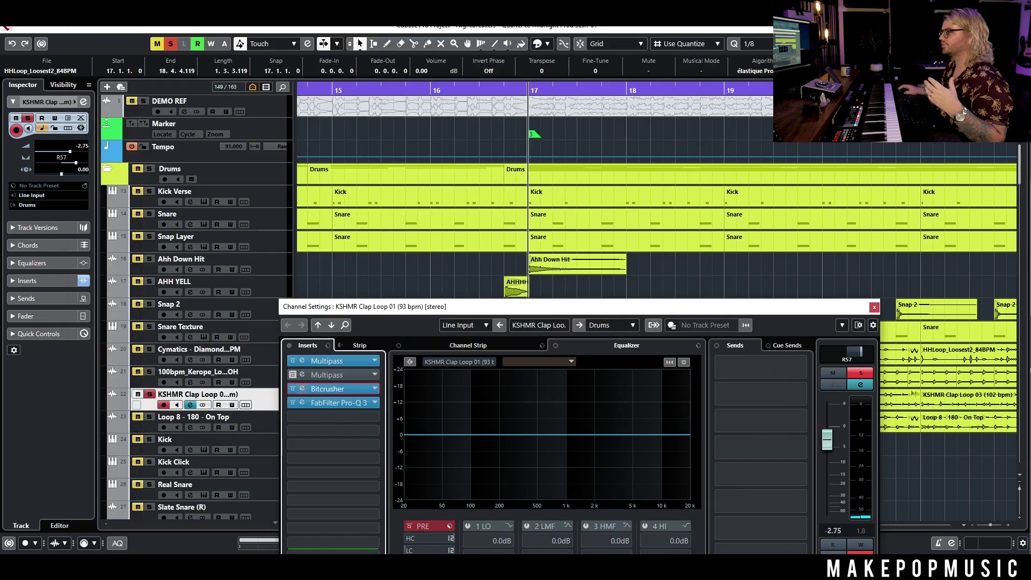
drag(1010, 160, 440, 232)
click(502, 230)
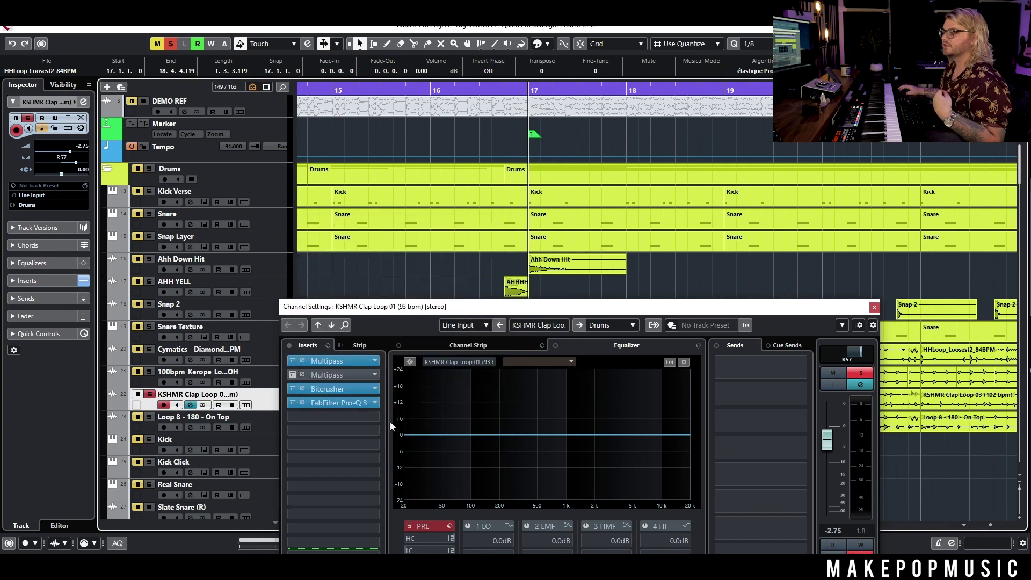
- Inspect the FabFilter Pro-Q 3 insert on the KSHMR Clap Loop channel, closing the plugin and channel settings windows
click(335, 403)
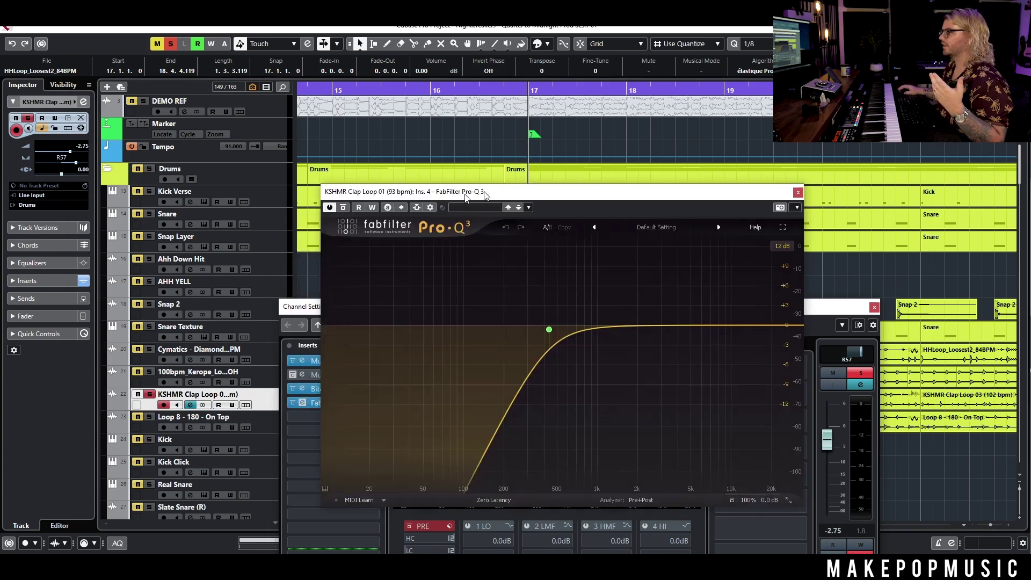
click(874, 308)
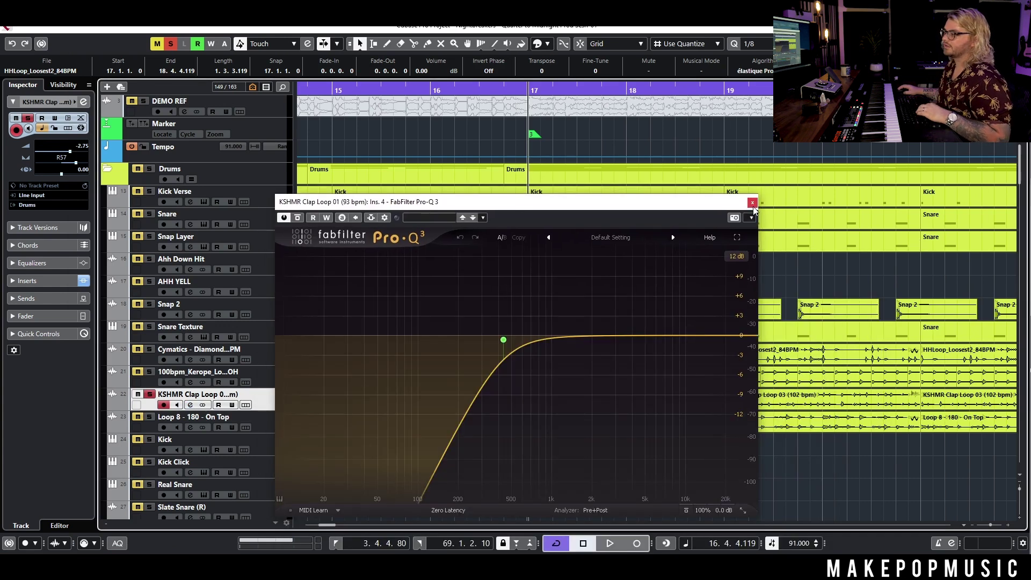
click(752, 203)
- Play the KSHMR Clap Loop from bar 17 together with the soloed 100bpm_Kerope and Cymatics loops
key(space)
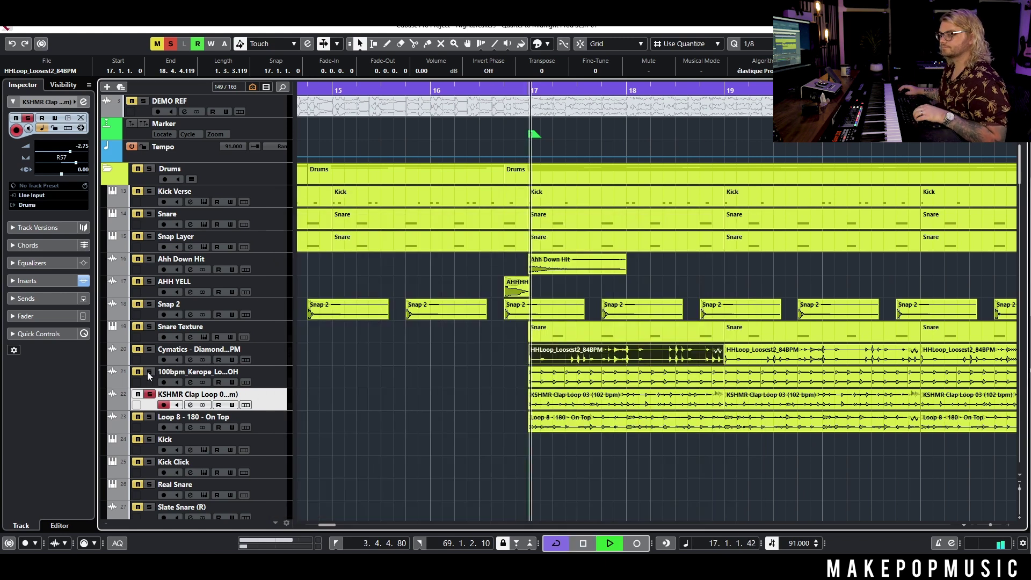
click(150, 350)
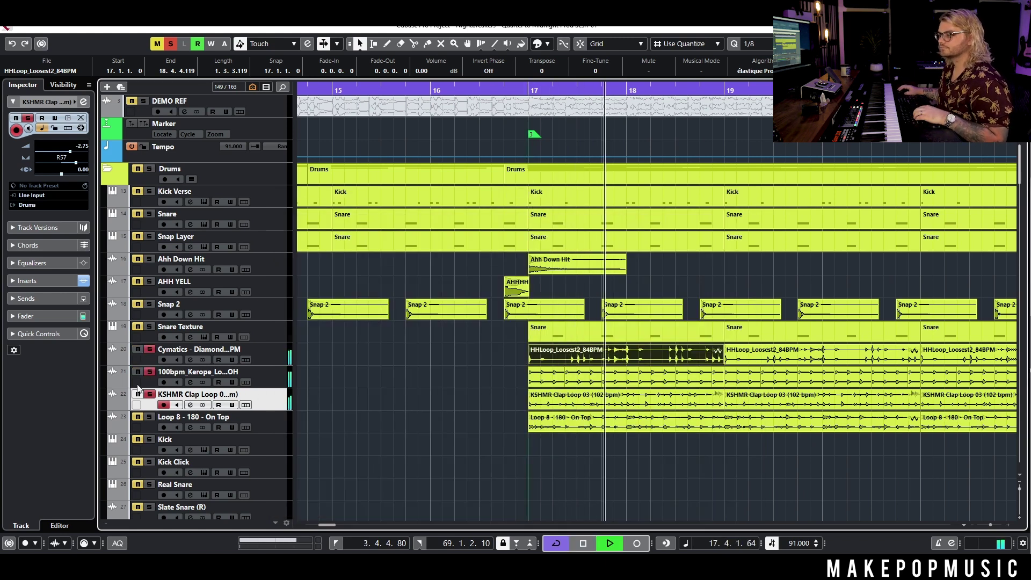
key(space)
- Clear the loop solos, solo only the Loop 8 - 180 - On Top track, select it and play it from bar 17
click(150, 395)
click(148, 375)
click(151, 350)
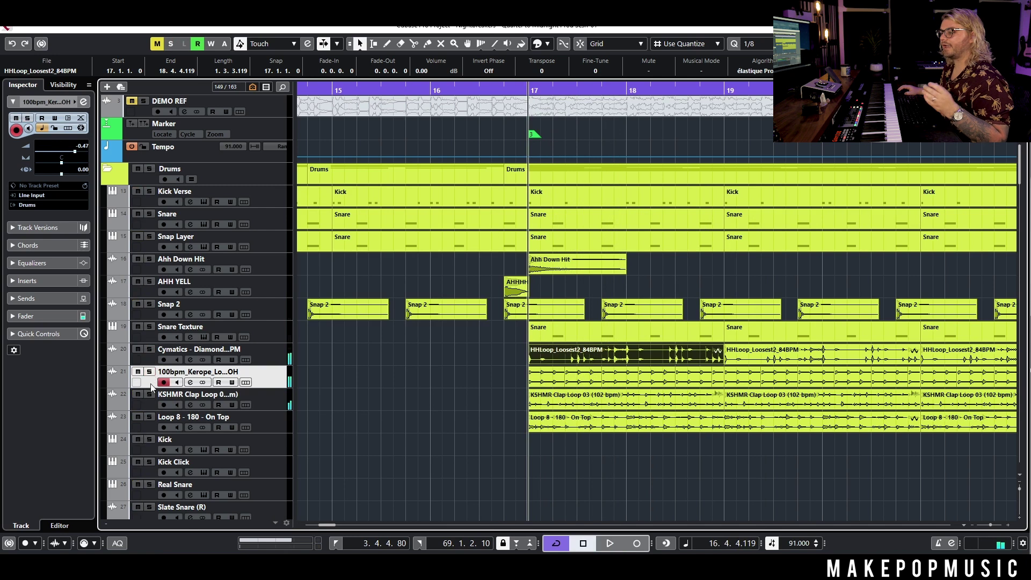
click(150, 417)
key(space)
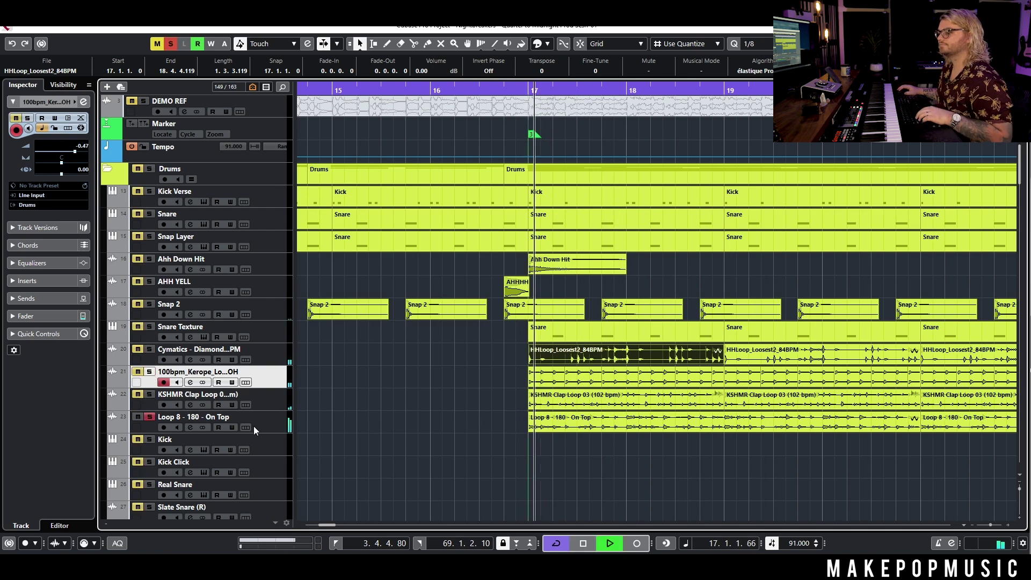
click(242, 425)
scroll(485, 423, up, 5)
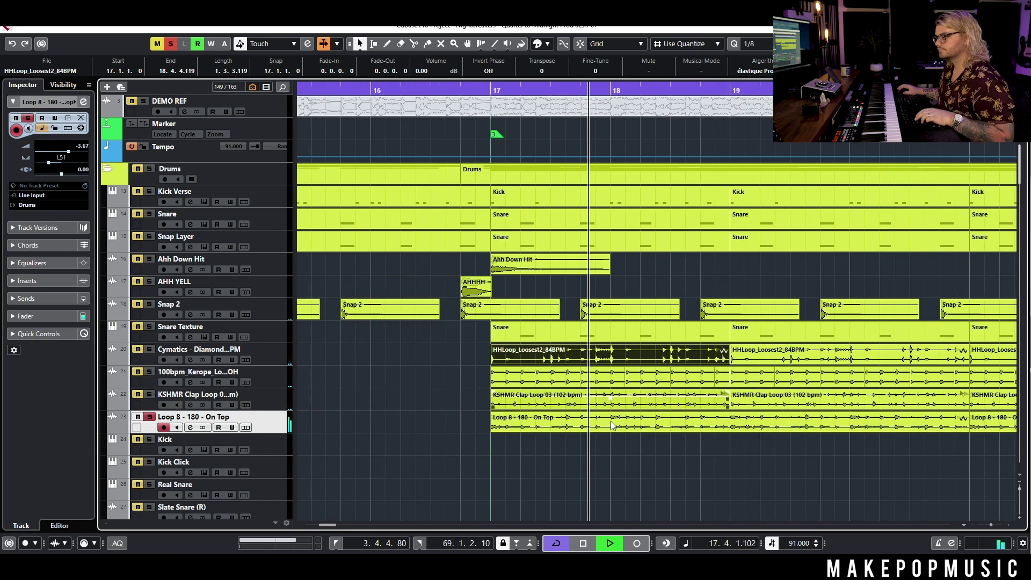
- Add the KSHMR Clap Loop, 100bpm_Kerope and Cymatics tracks to the solo during playback, listen to all four loops and stop
click(150, 395)
click(149, 373)
click(149, 350)
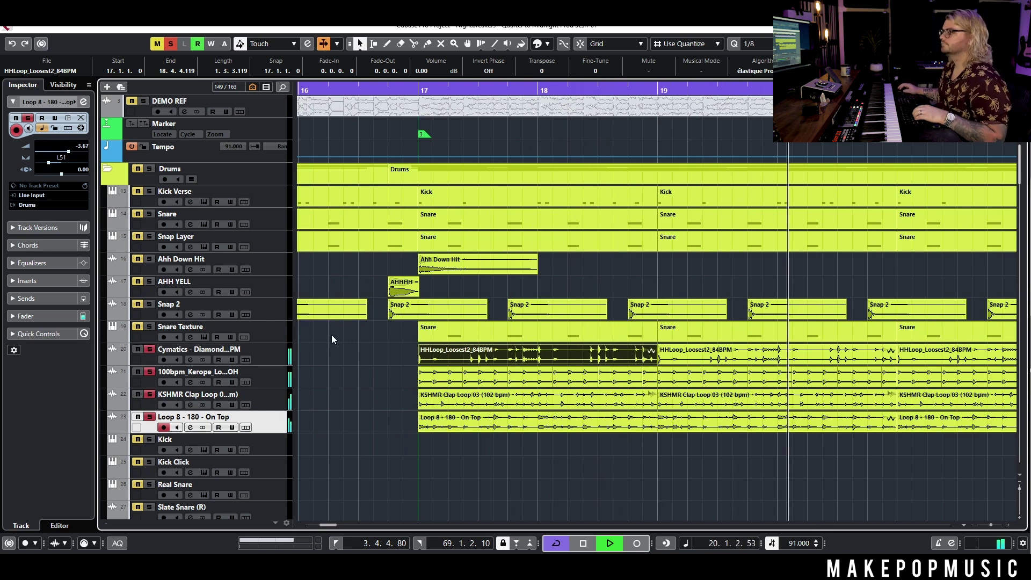
key(space)
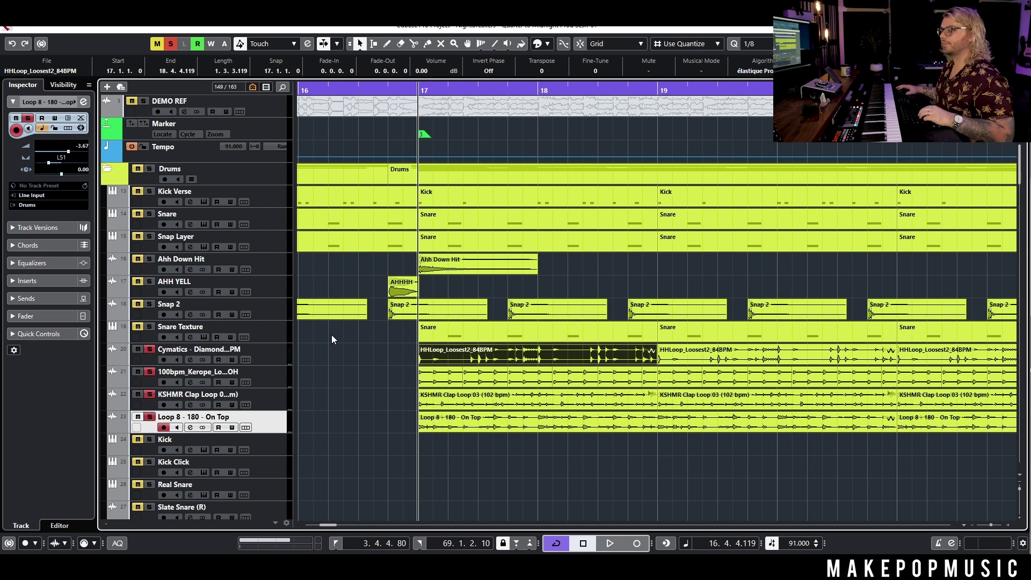
- Solo the whole Drums folder, clear the event selection and play all drum layers from bar 17
key(g)
key(g)
key(g)
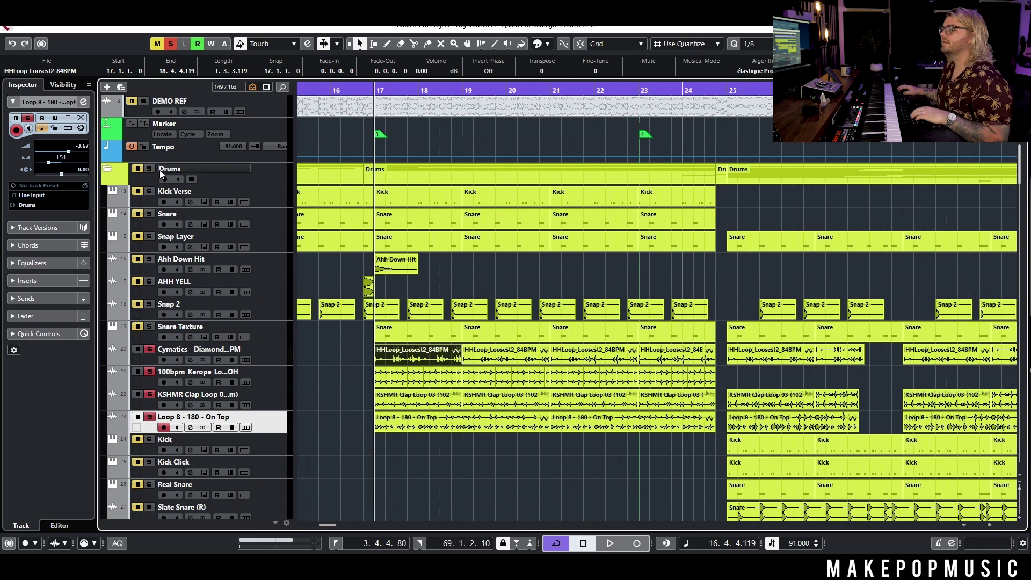
click(151, 168)
click(452, 269)
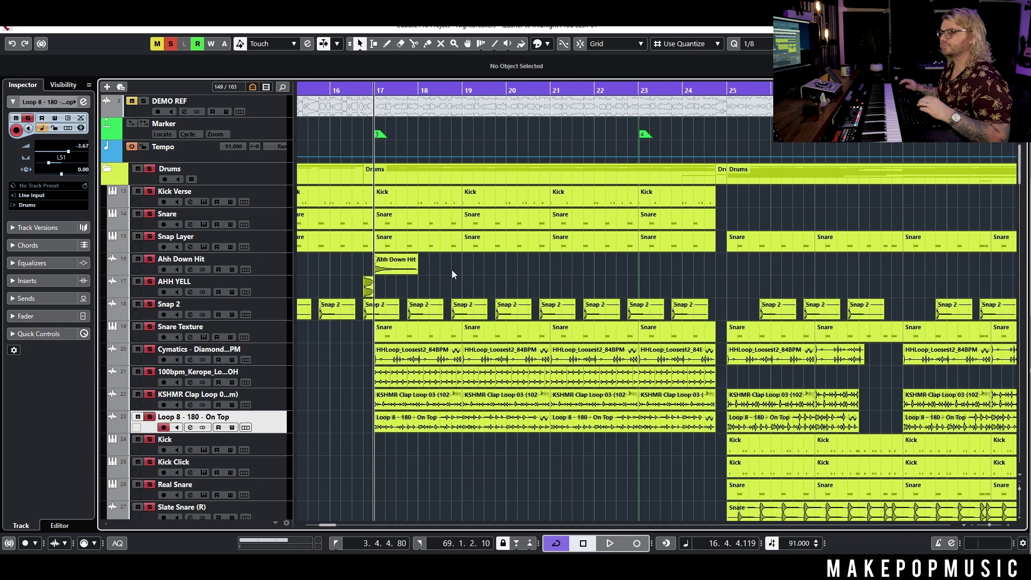
scroll(444, 289, down, 3)
key(space)
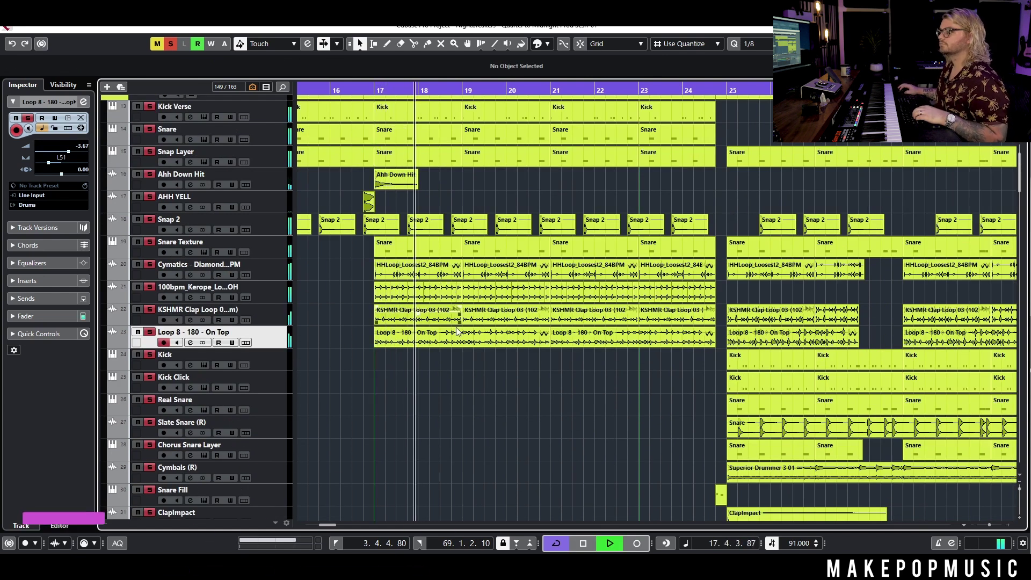
scroll(498, 399, down, 15)
scroll(489, 376, down, 15)
key(space)
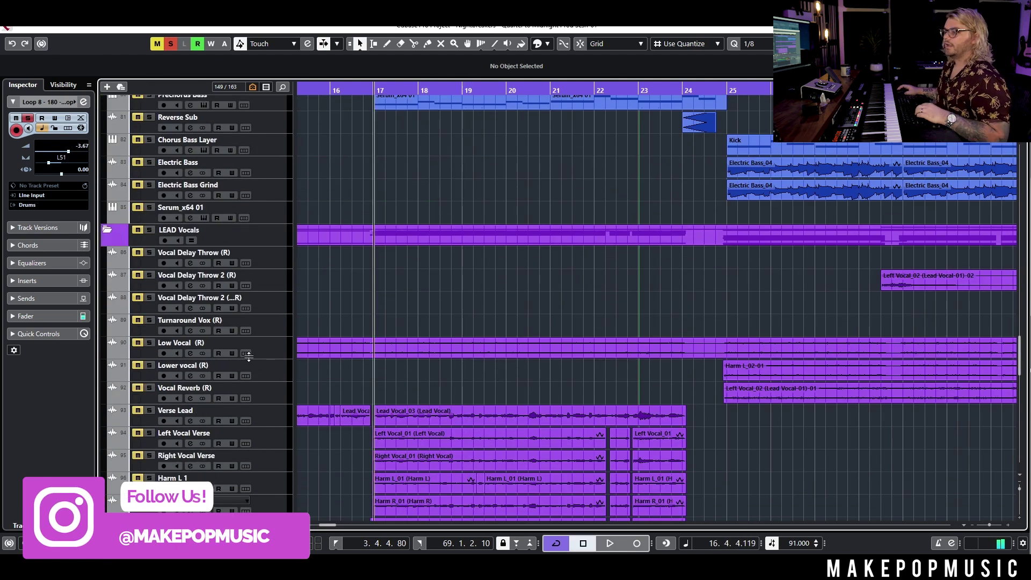
- Solo only the Verse Lead vocal track and play it from bar 17
scroll(253, 344, down, 3)
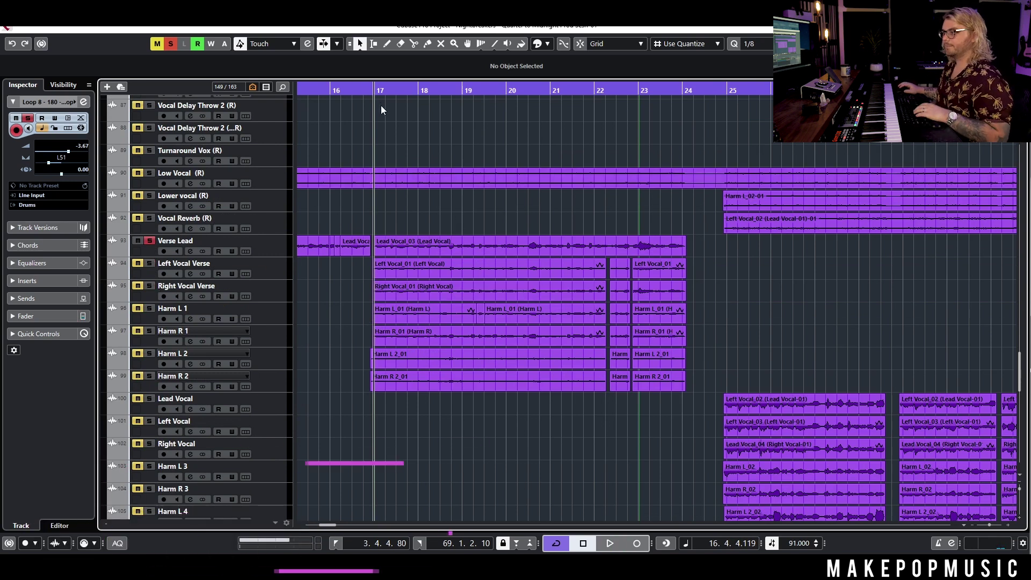
key(space)
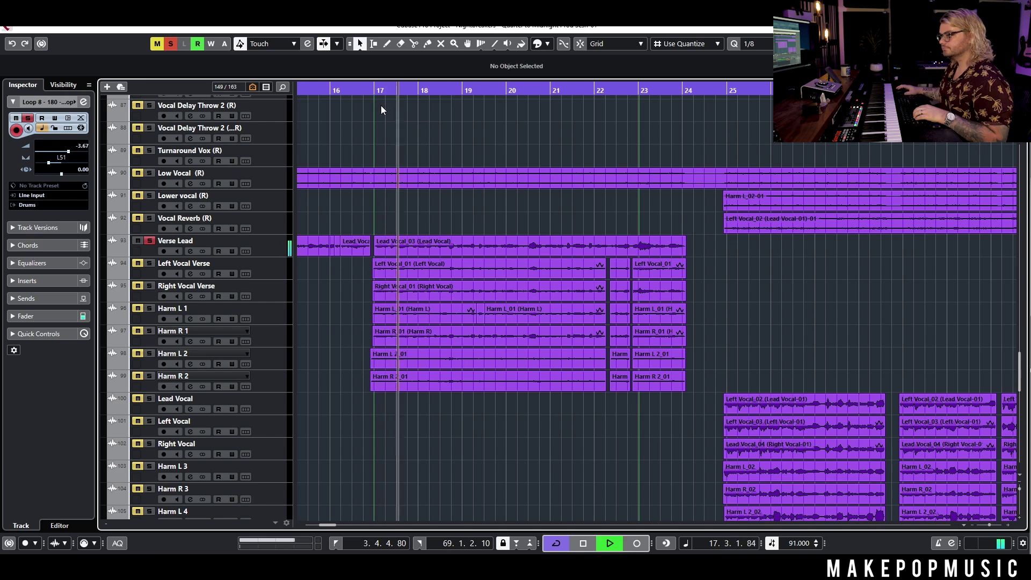
mouse_move(375, 263)
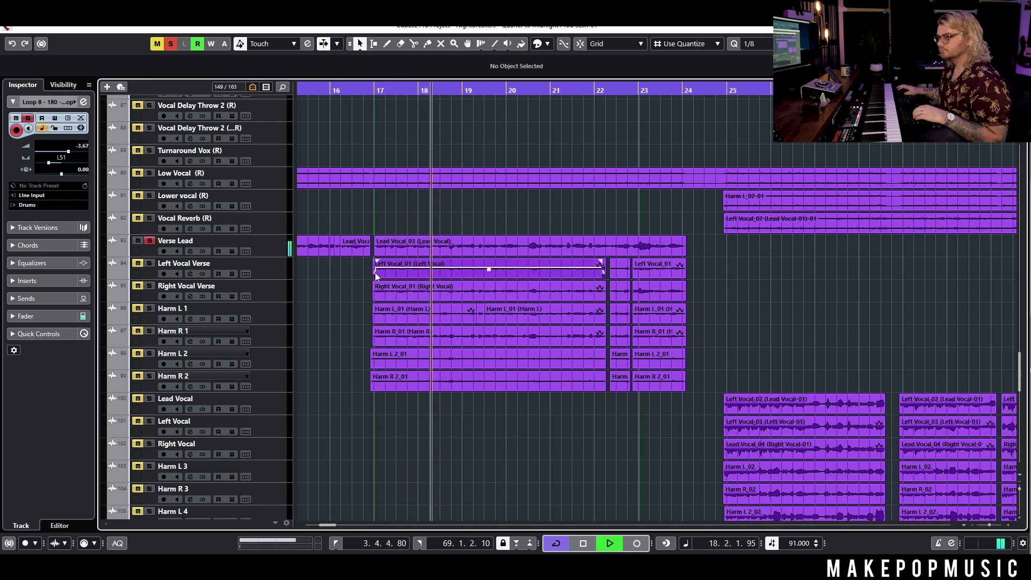
key(space)
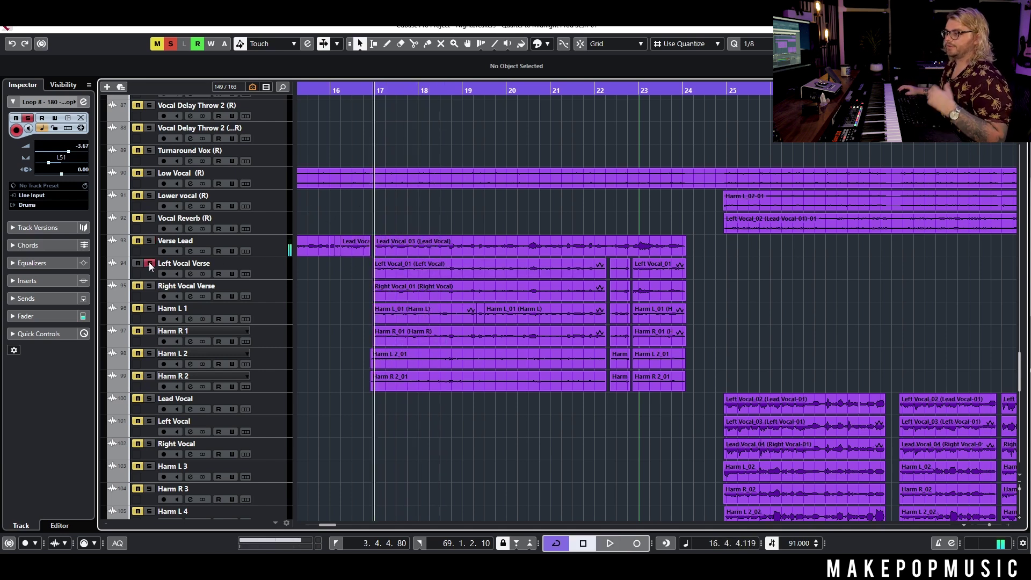
- Solo the Left and Right Vocal Verse tracks, play them from bar 17 and add the Verse Lead to the solo
click(168, 288)
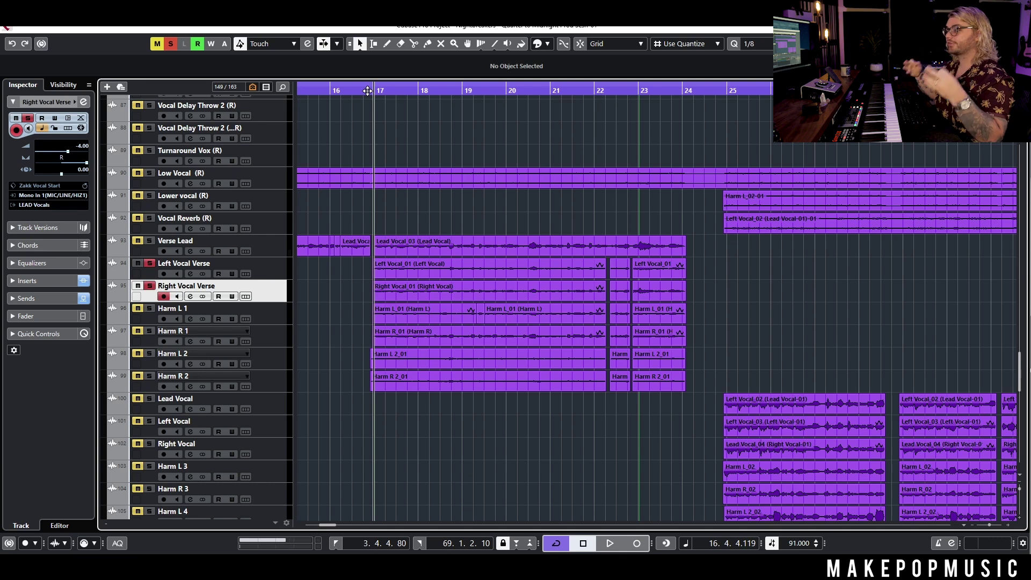
key(space)
click(148, 242)
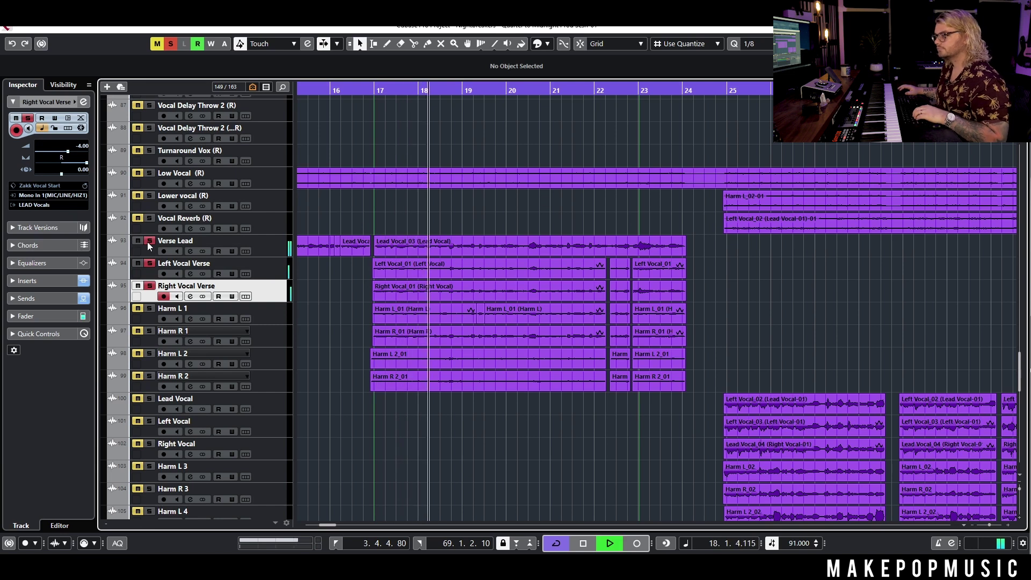
key(space)
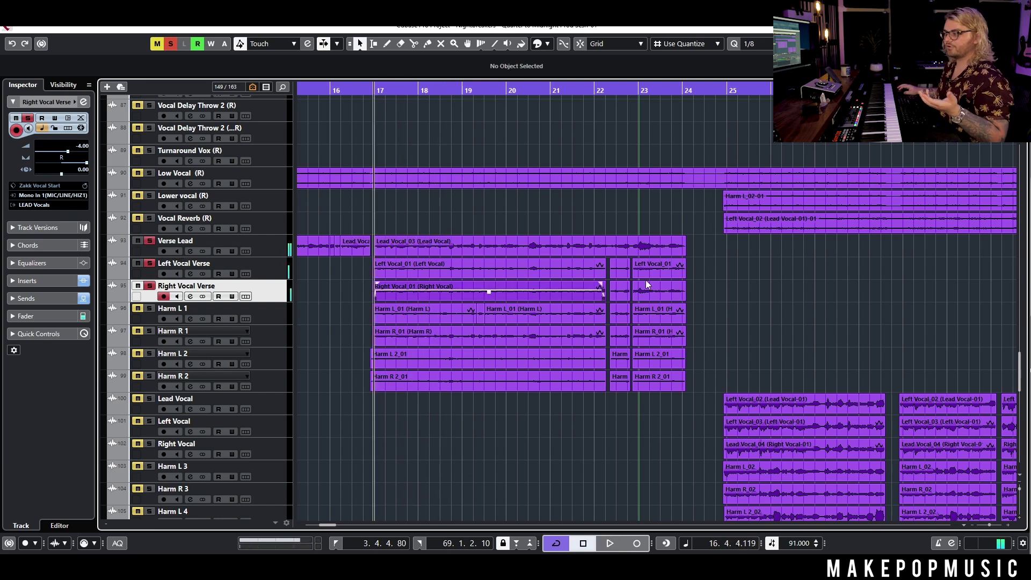
drag(695, 250, 378, 293)
click(412, 223)
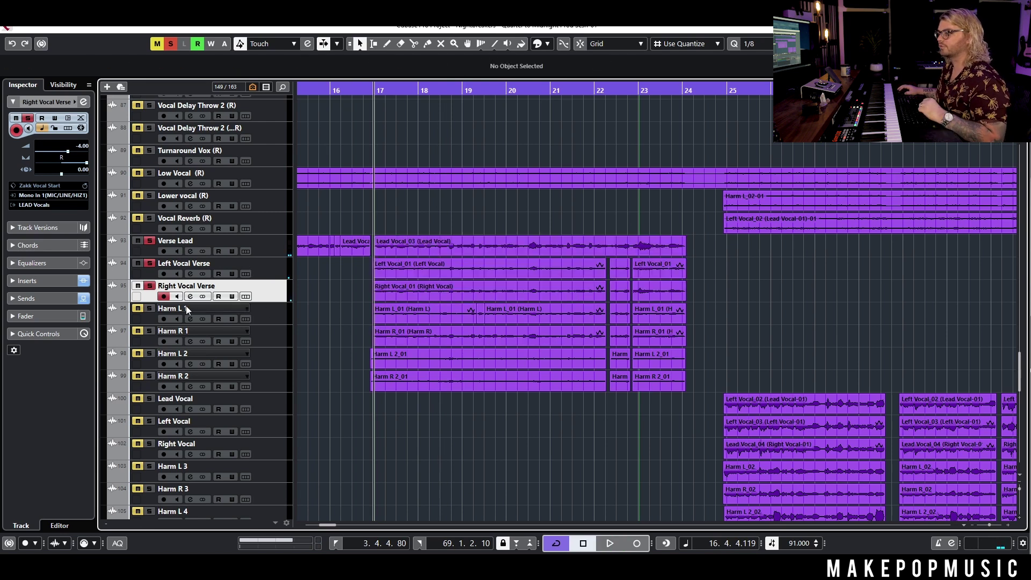
- Solo only the Harm L 1 and Harm R 1 tracks, select each to check its panning, and play them
click(149, 309)
click(149, 286)
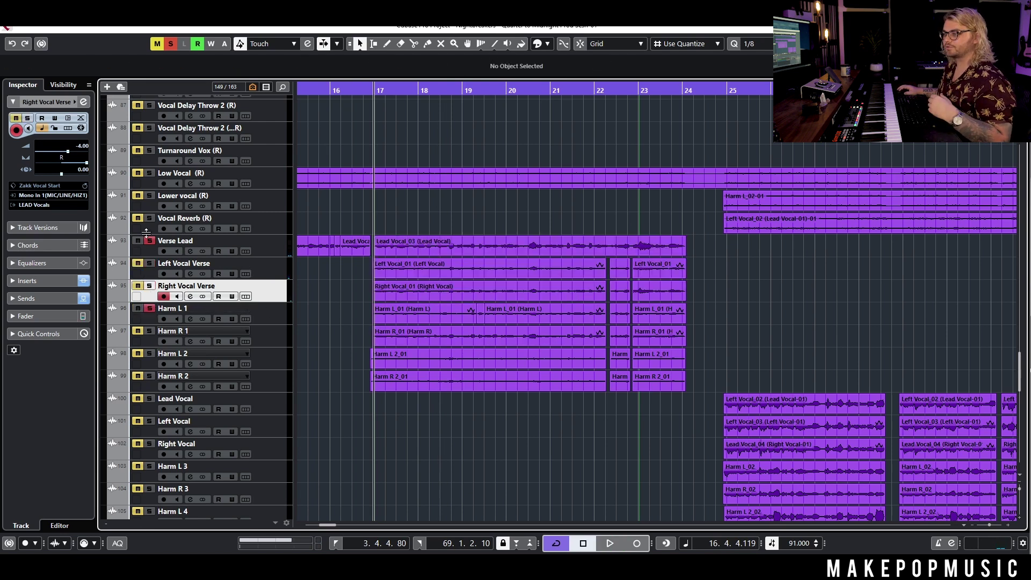
click(150, 331)
click(262, 308)
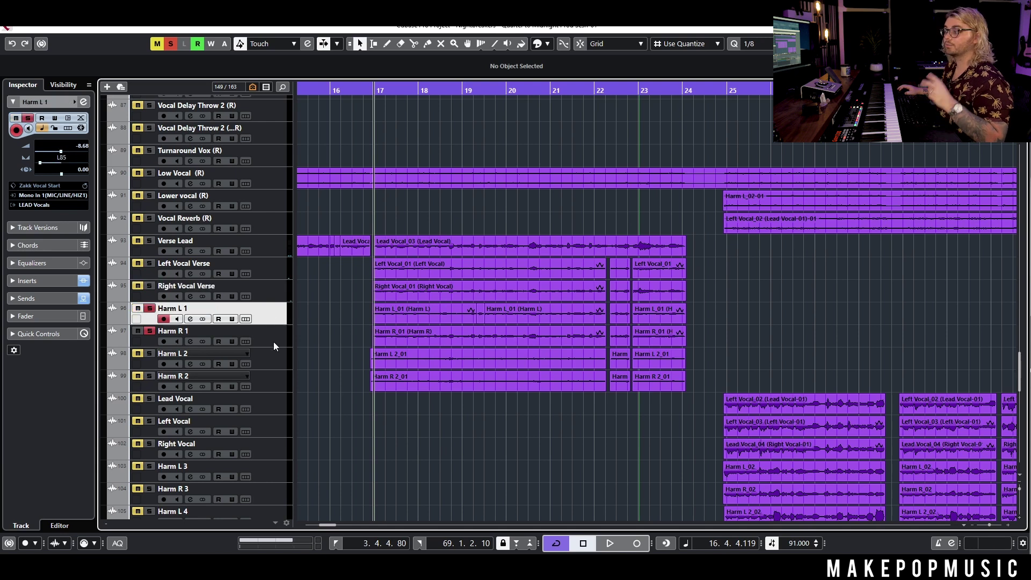
click(273, 342)
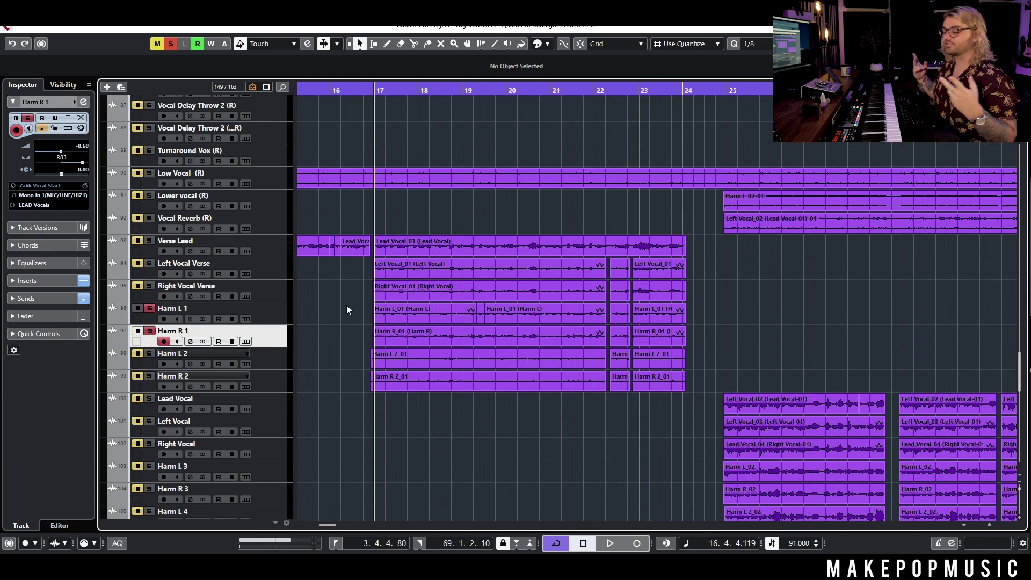
key(space)
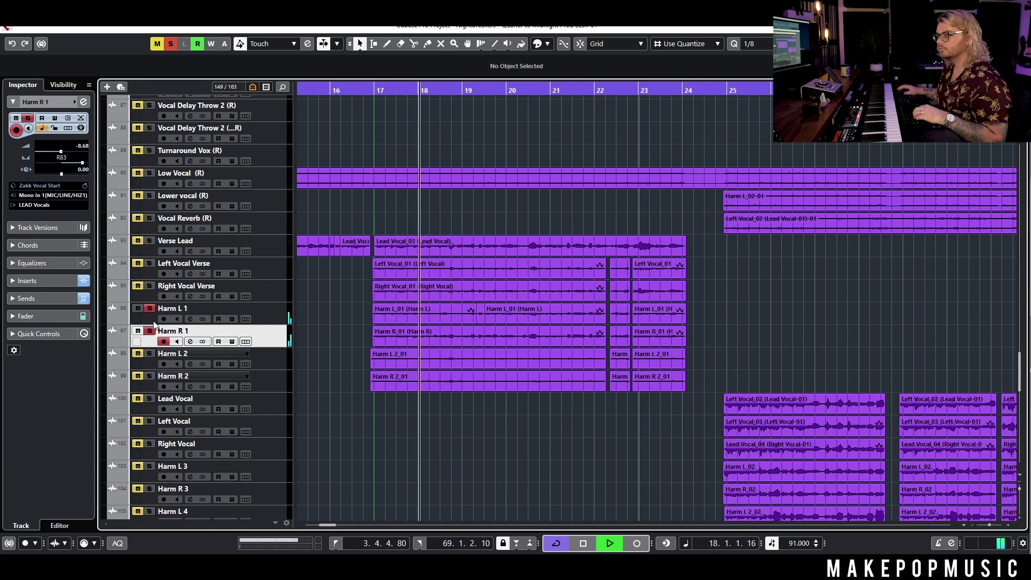
- Add the Right and Left Vocal Verse tracks to the soloed first harmonies during playback and stop
click(149, 288)
click(150, 263)
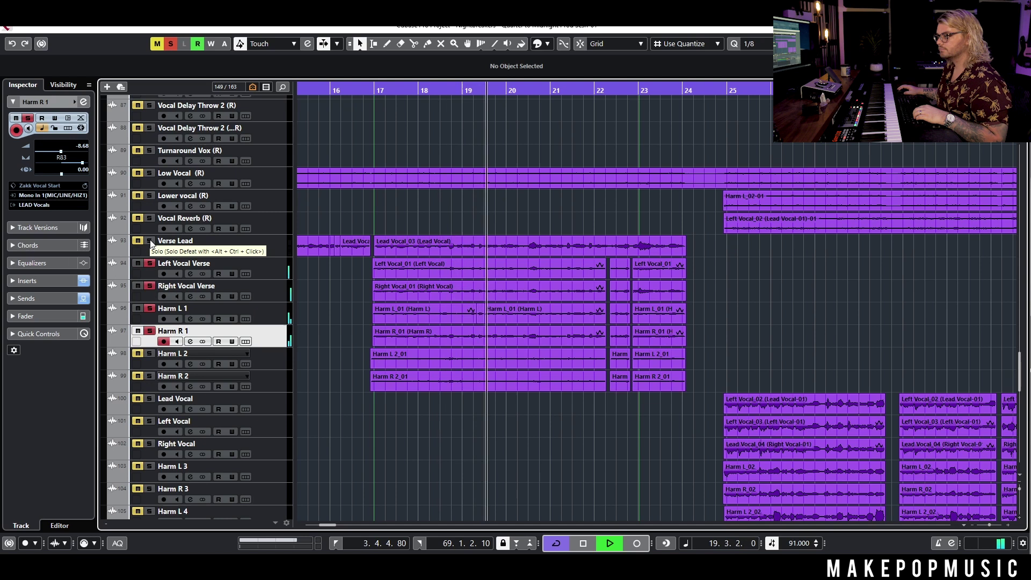
key(space)
- Compare the panning of the Harm L 1 and Harm R 1 tracks with the Left and Right Vocal Verse tracks
click(279, 308)
click(276, 337)
click(274, 312)
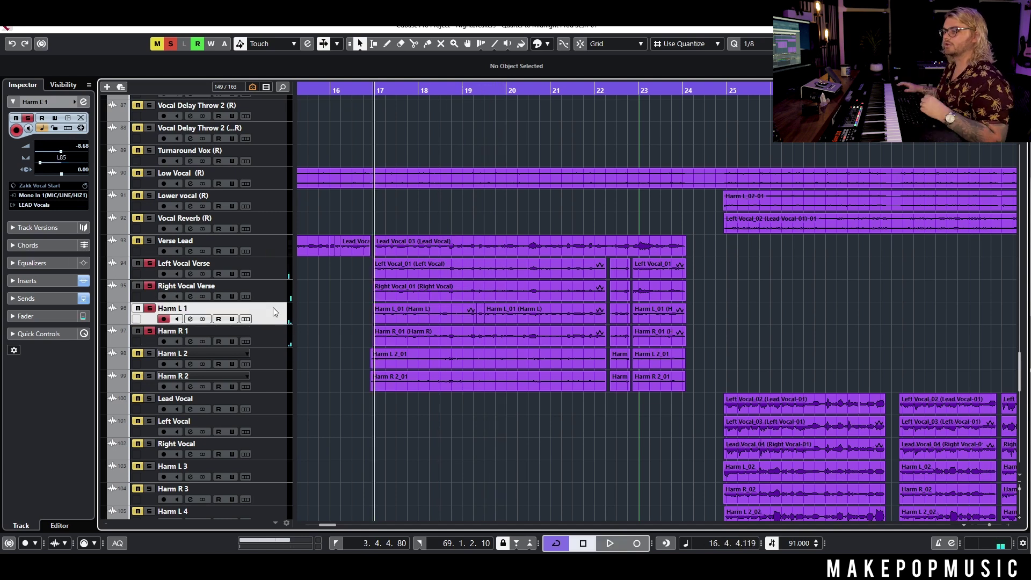
click(262, 298)
click(264, 268)
click(265, 291)
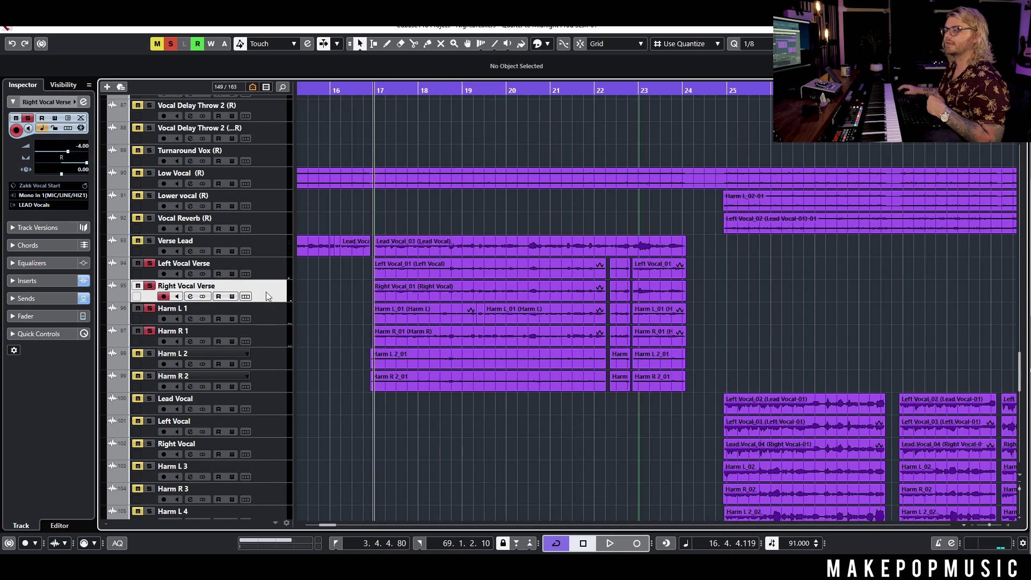
click(268, 314)
click(270, 336)
- Solo only the Harm L 2 and Harm R 2 tracks, check the panning of each and play them from bar 17
click(149, 353)
click(146, 264)
click(150, 330)
click(266, 381)
click(278, 367)
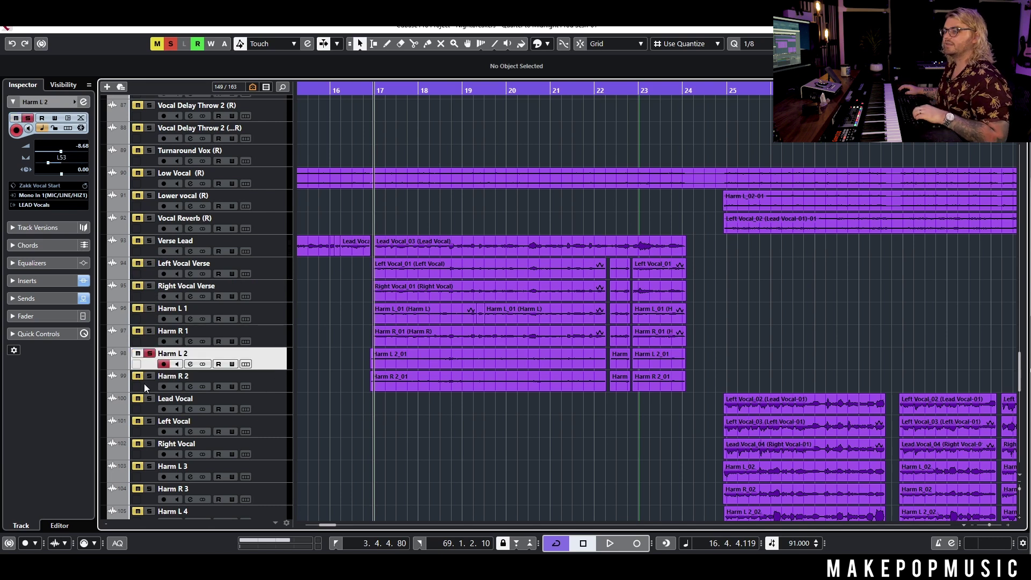
click(150, 376)
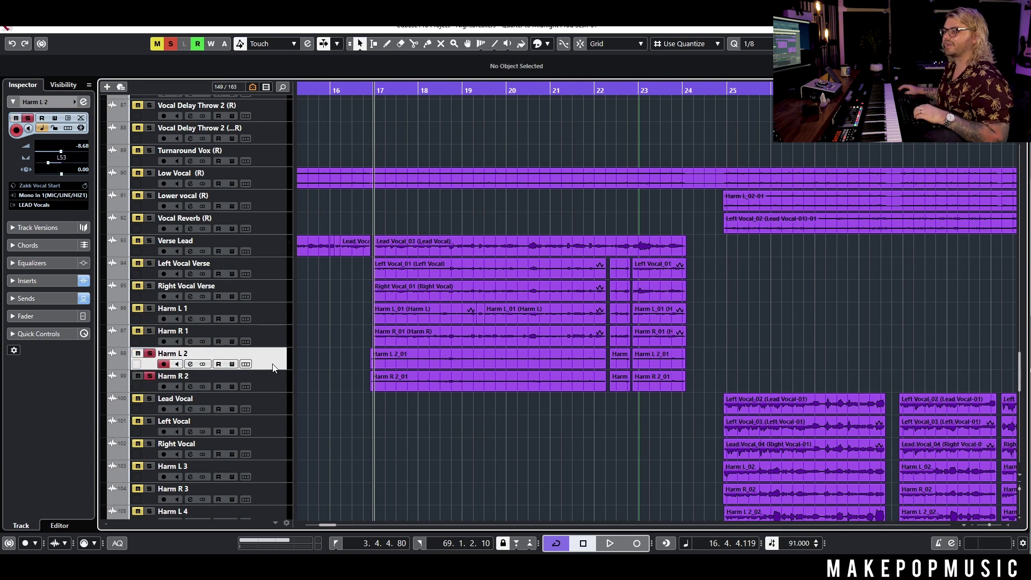
click(275, 372)
key(space)
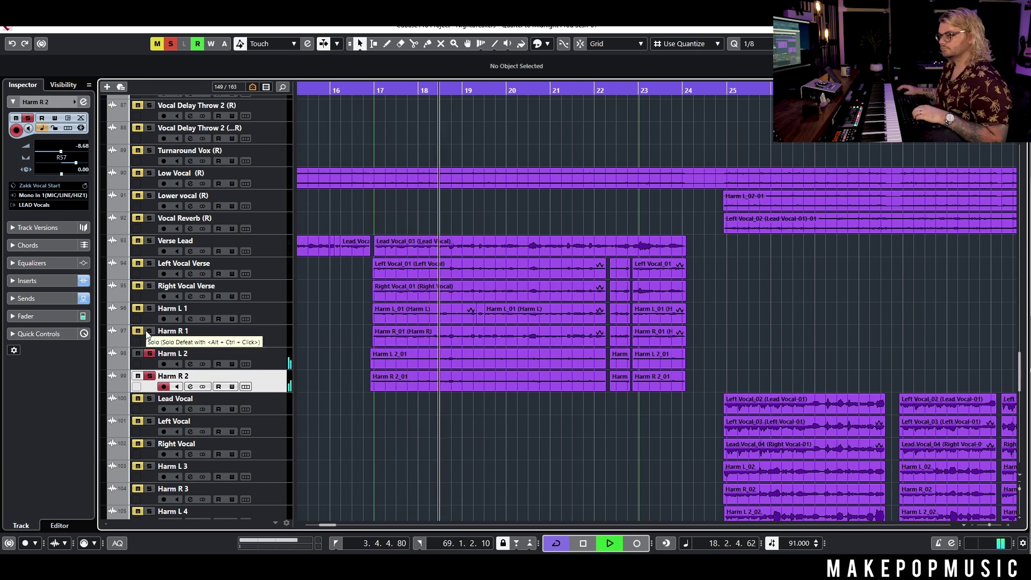
key(space)
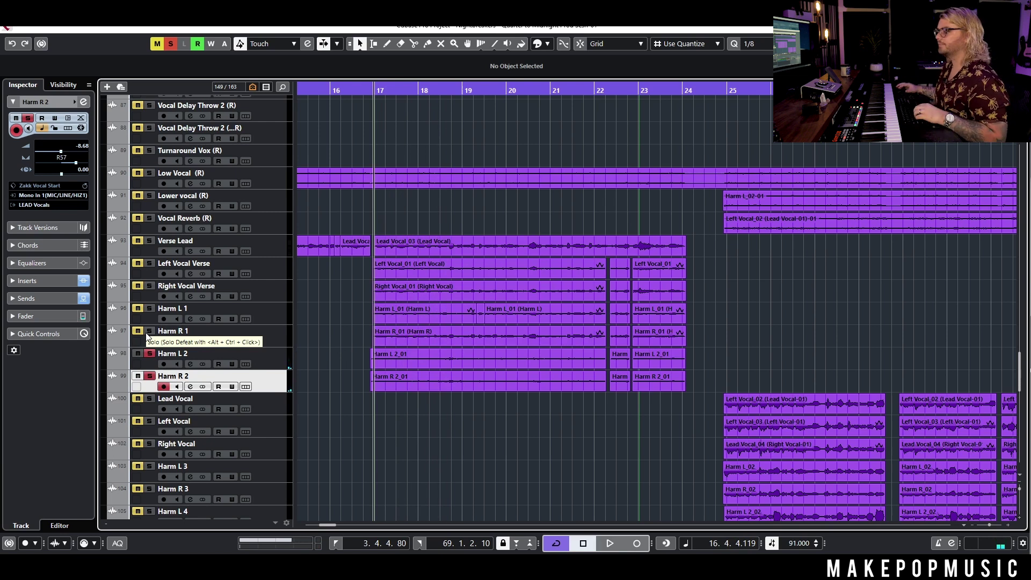
- Add the first harmony pair, the Left and Right Vocal Verse tracks and the Verse Lead to the soloed second harmonies
click(154, 315)
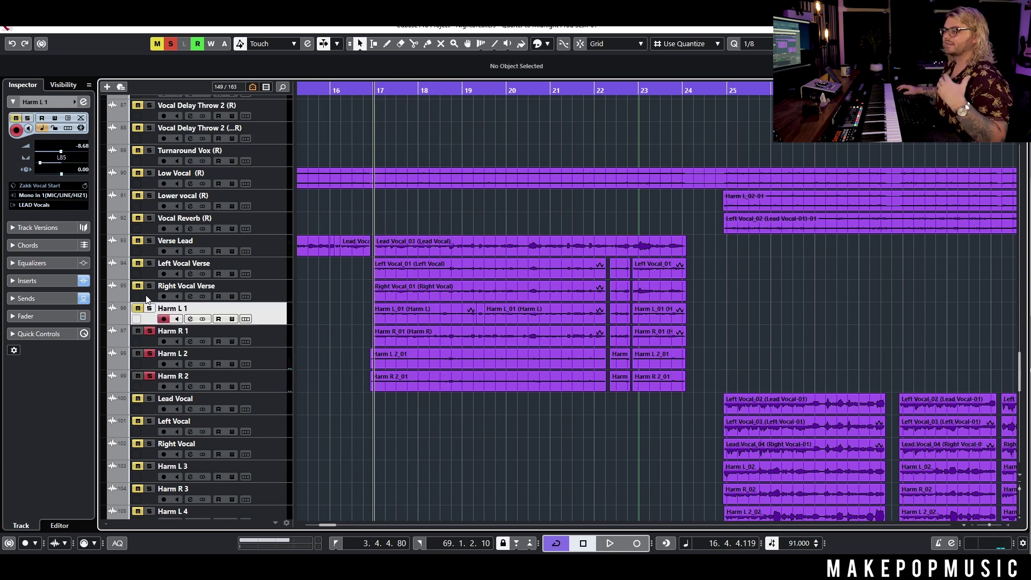
click(150, 286)
key(s)
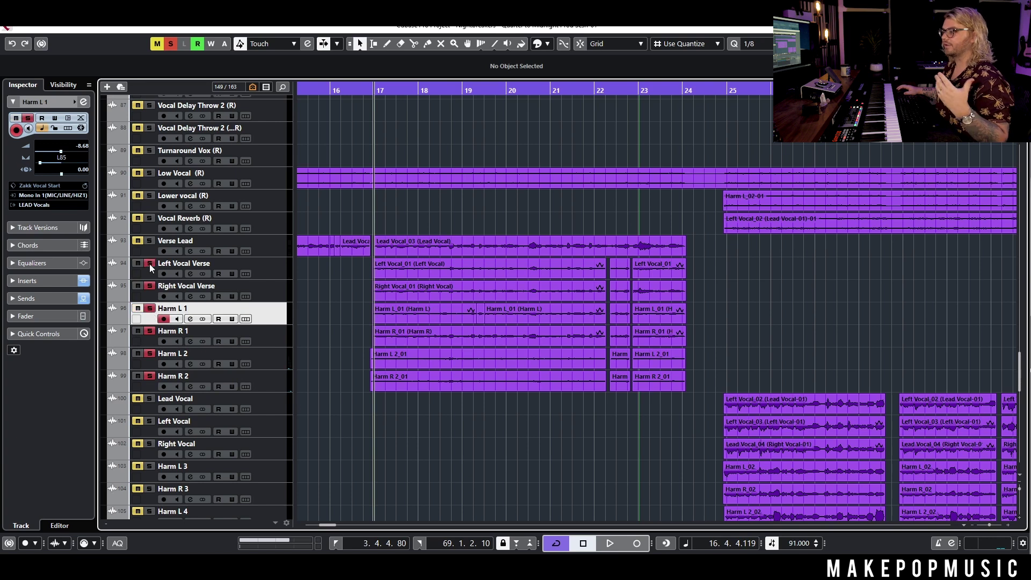
click(149, 242)
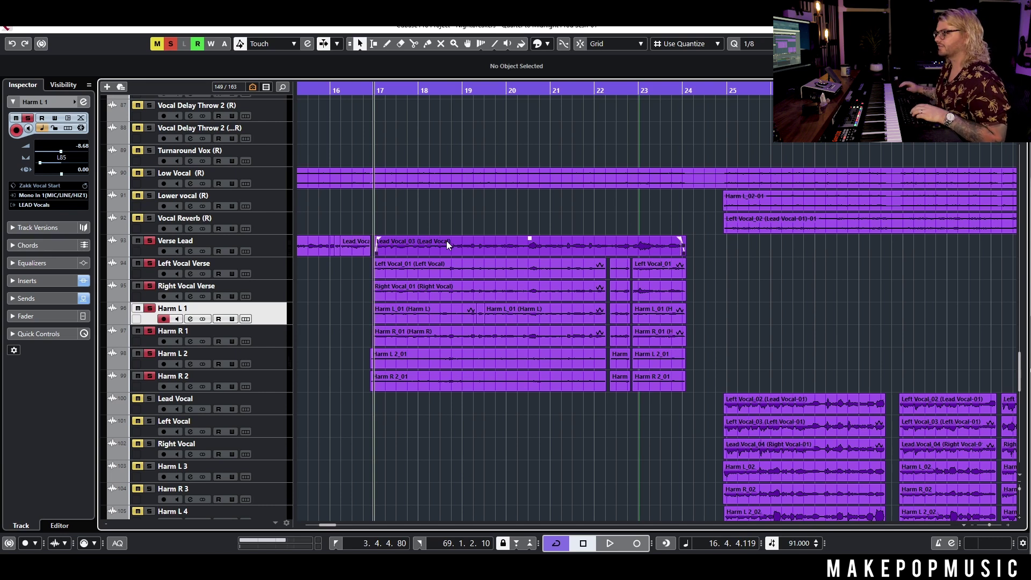
- Play the soloed Verse Lead, Left and Right Vocal Verse and both harmony pairs together from bar 17, then stop
key(space)
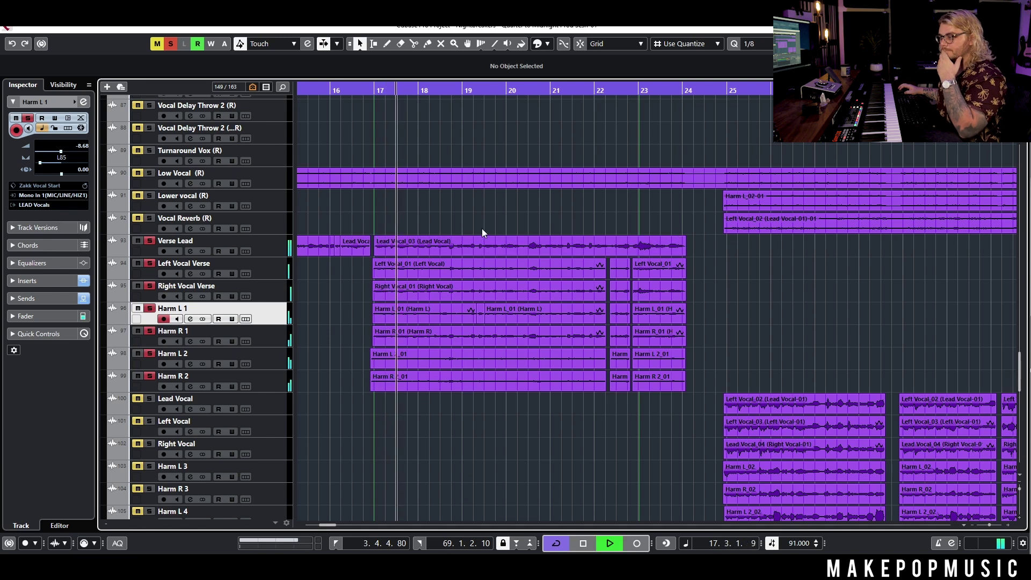
scroll(489, 224, down, 3)
scroll(489, 224, up, 3)
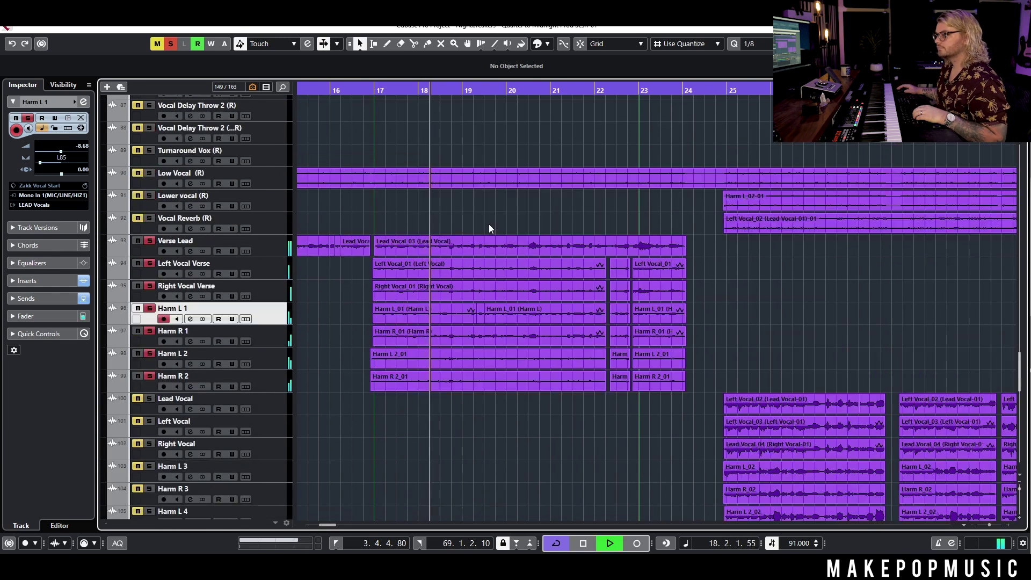
scroll(488, 224, up, 5)
key(space)
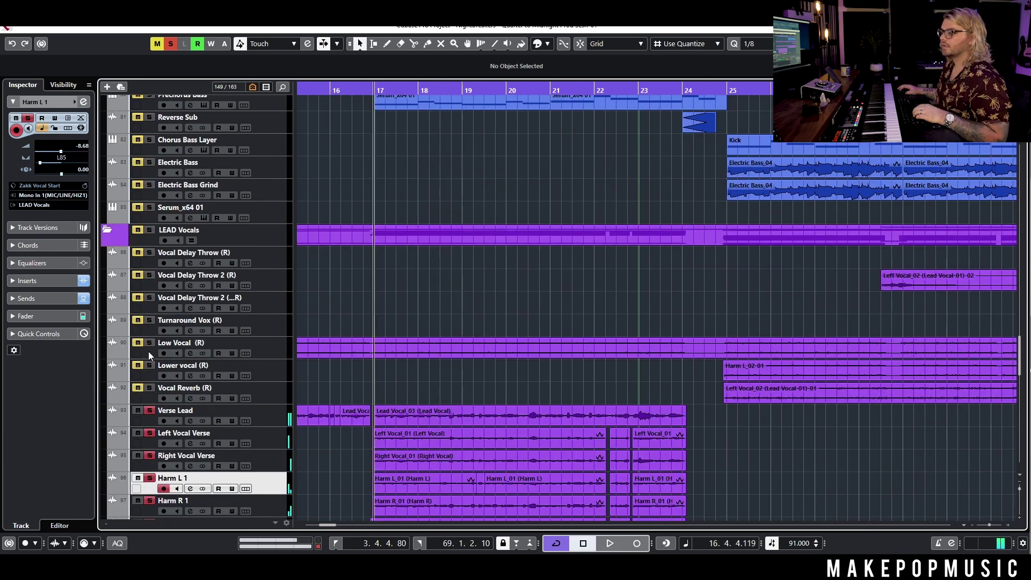
- Add the Low Vocal (R) track to the soloed verse vocals, play them from bar 17 and stop
key(space)
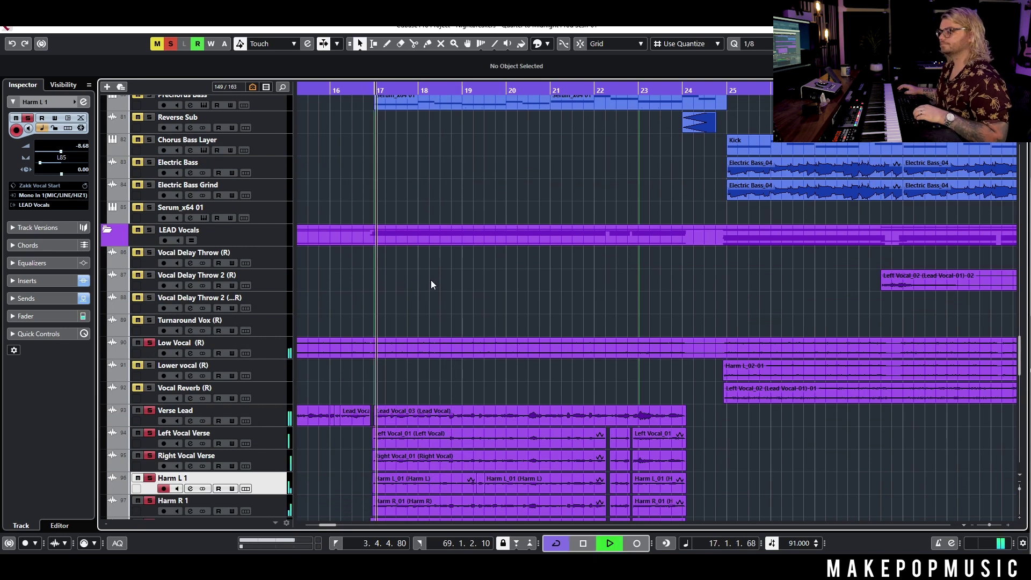
scroll(451, 279, up, 12)
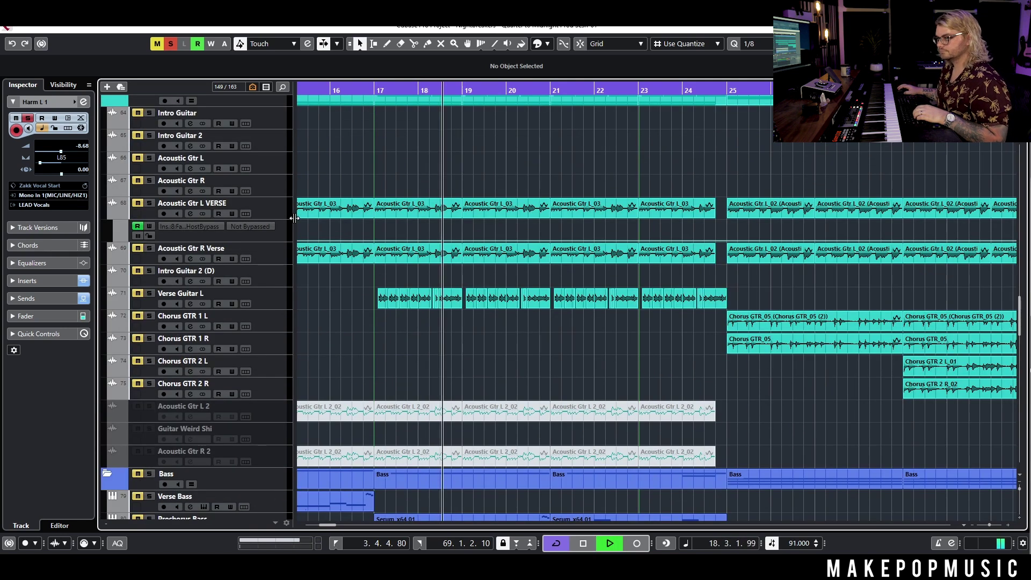
key(space)
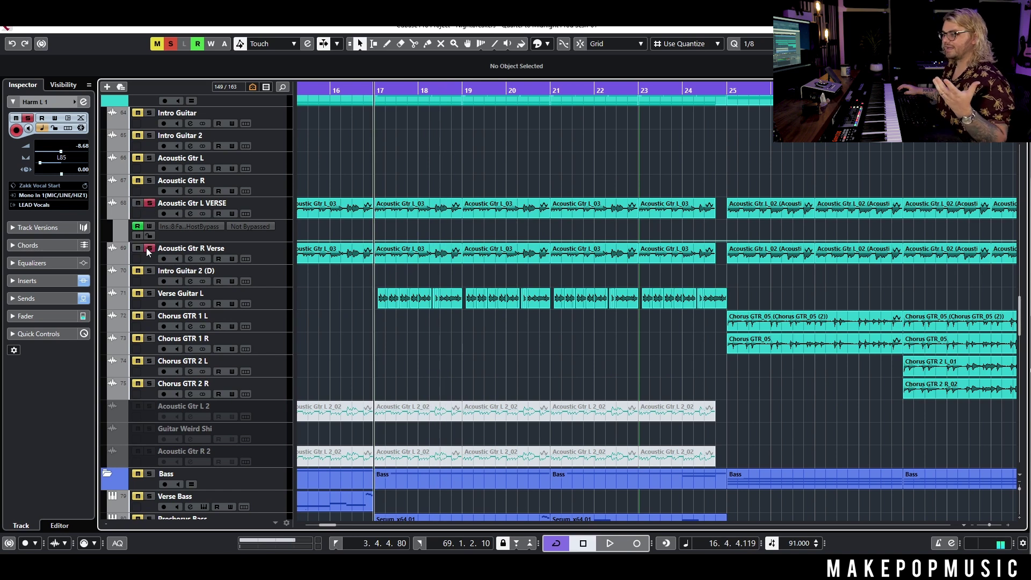
- Solo only the Acoustic Gtr L VERSE and Acoustic Gtr R Verse tracks and play them from bar 17
key(space)
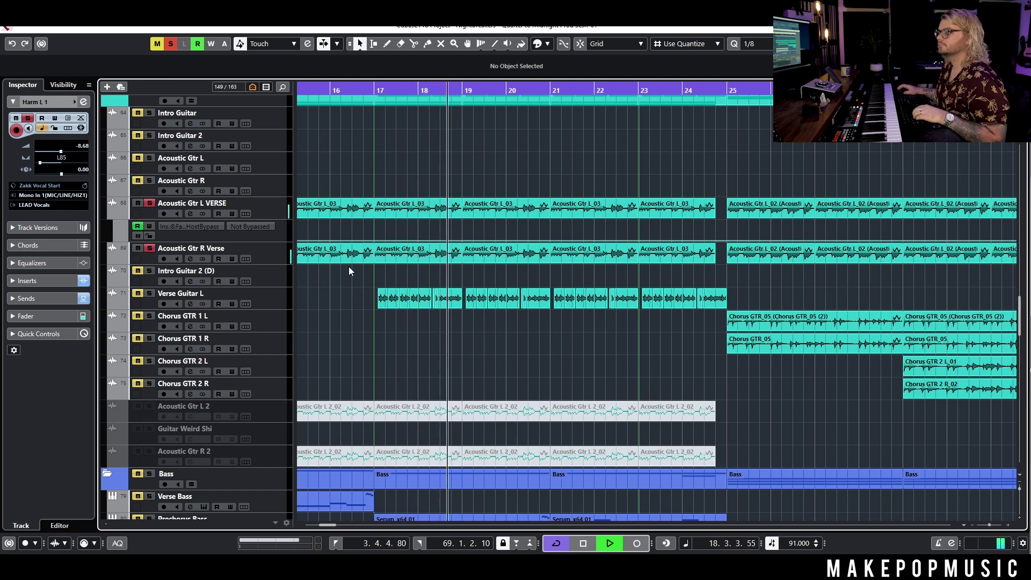
scroll(347, 286, down, 3)
scroll(347, 287, up, 4)
key(space)
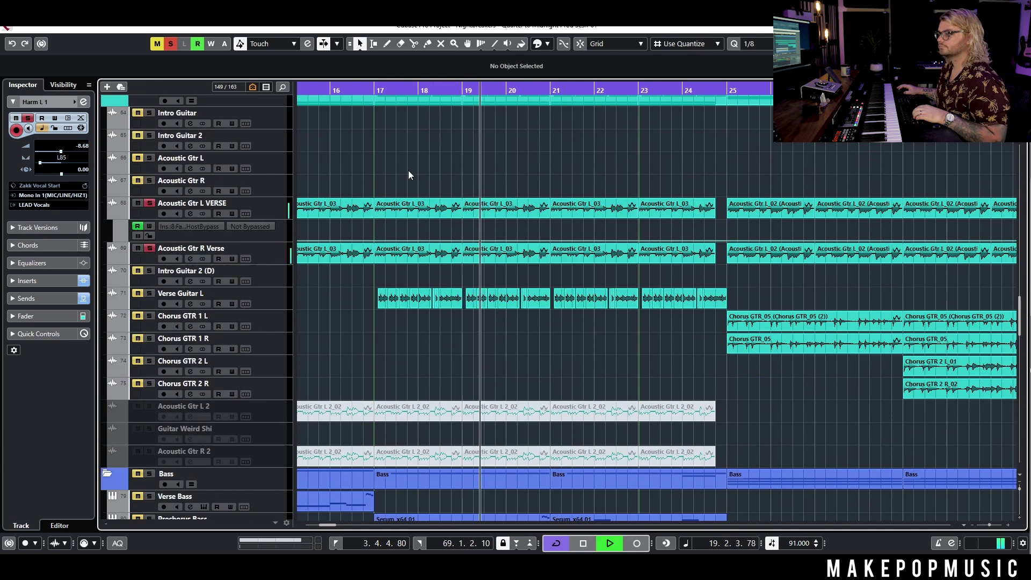
- Clear all solos, play only Verse Guitar L from bar 17, and unsolo it during playback to hear the full mix
click(172, 44)
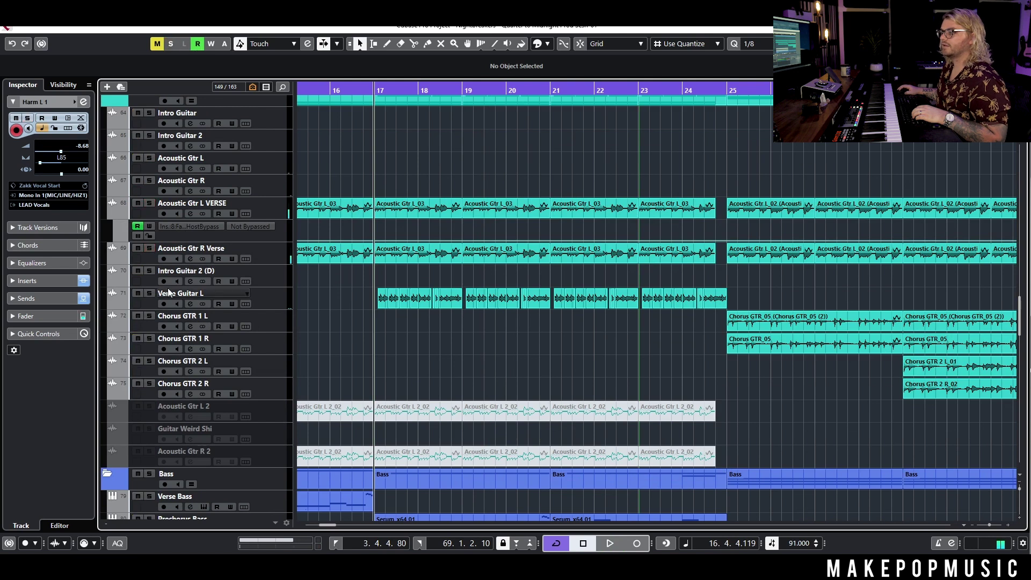
click(275, 299)
key(space)
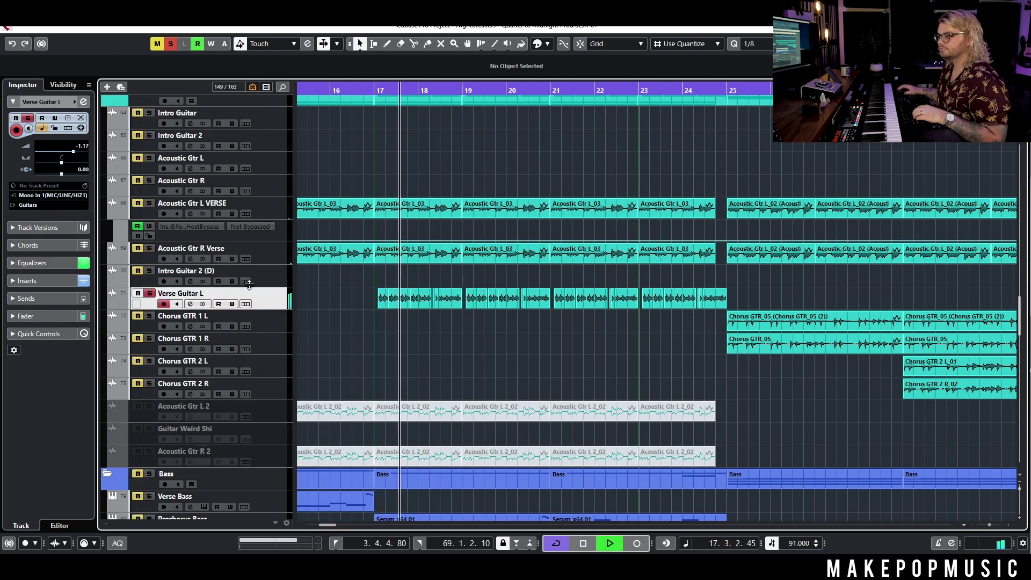
click(149, 294)
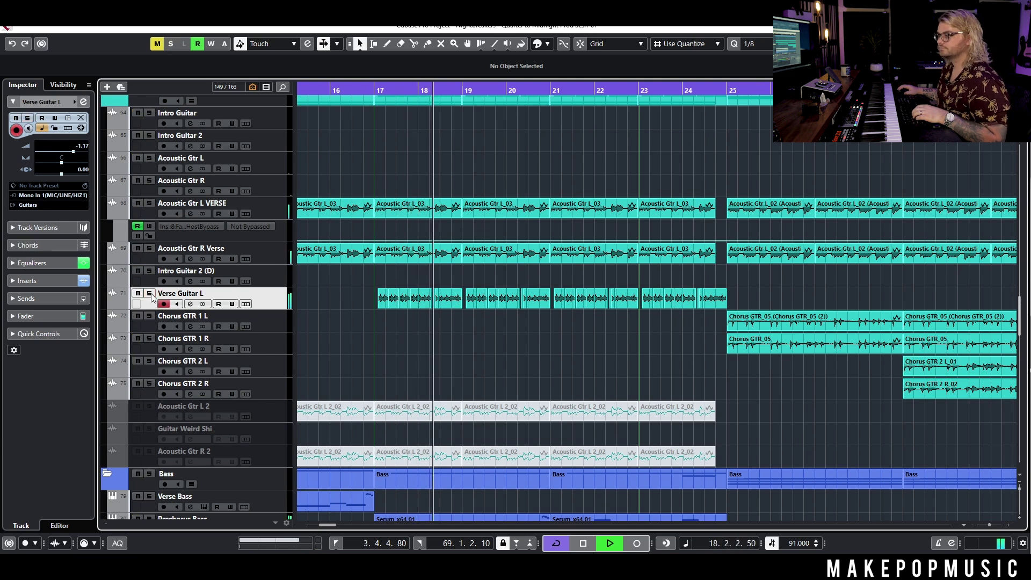
key(space)
- Solo the whole Guitar folder and the LEAD Vocals folder together
scroll(497, 280, down, 3)
scroll(467, 274, up, 6)
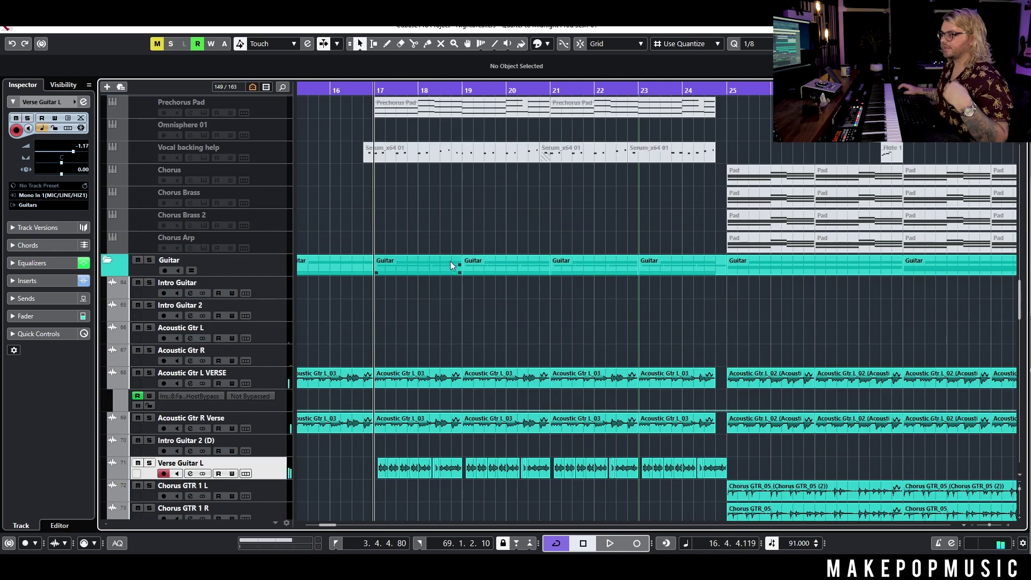
scroll(431, 323, down, 3)
scroll(424, 293, up, 2)
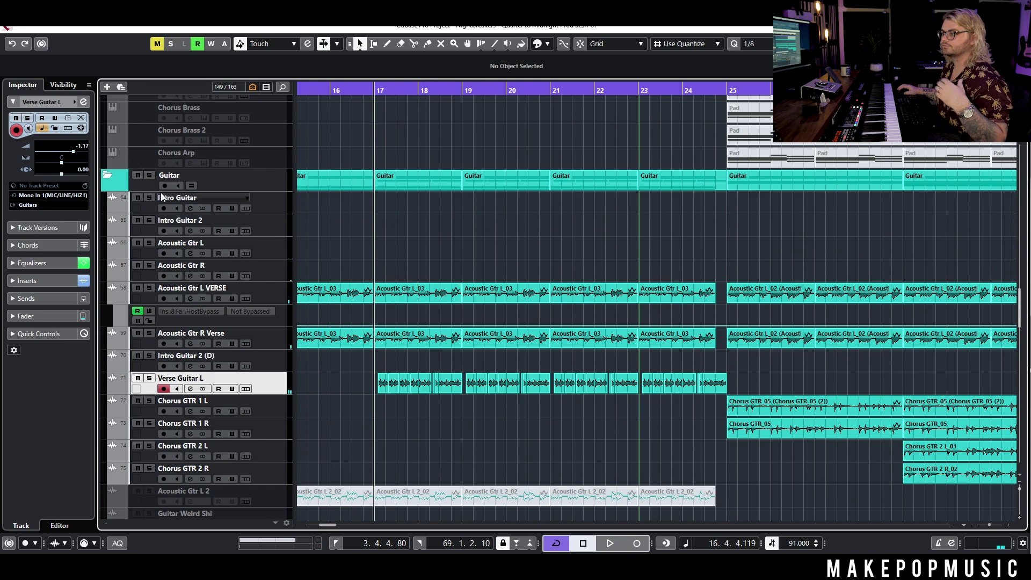
click(150, 175)
scroll(204, 349, down, 5)
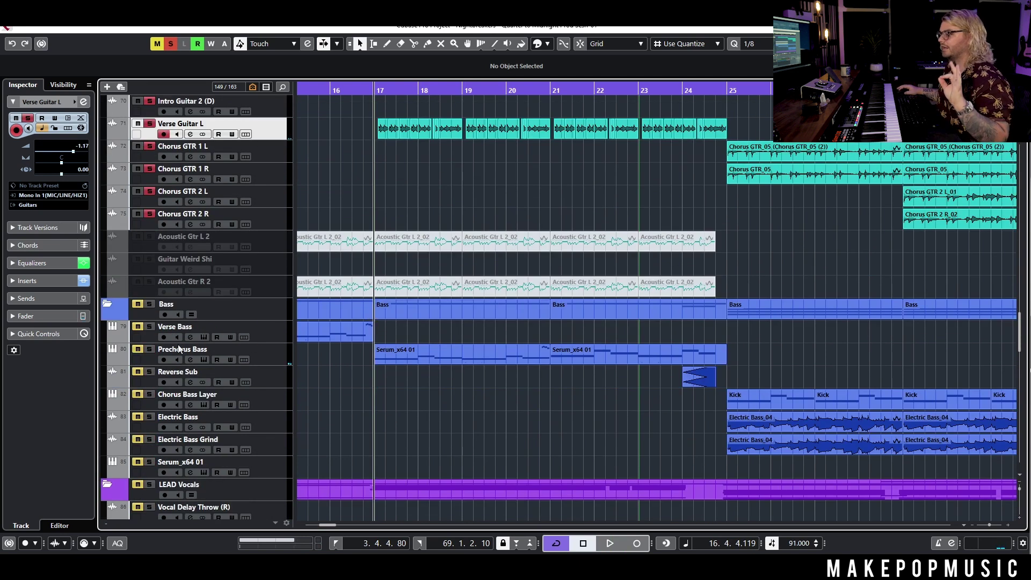
scroll(242, 372, down, 2)
click(149, 400)
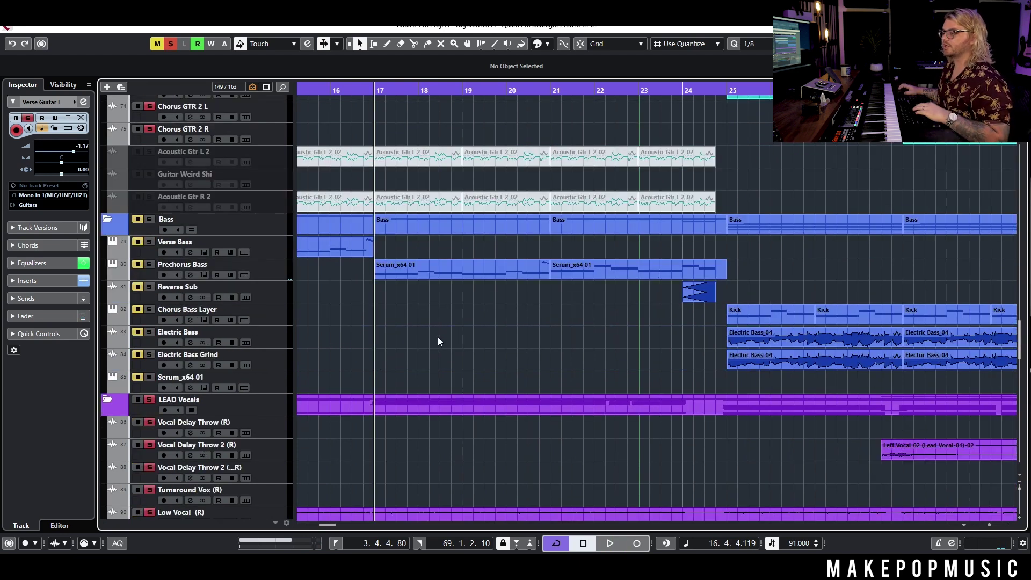
- Play the soloed guitars and lead vocals with the Drums folder added to the solo, then stop
scroll(437, 337, up, 15)
key(space)
scroll(434, 304, up, 6)
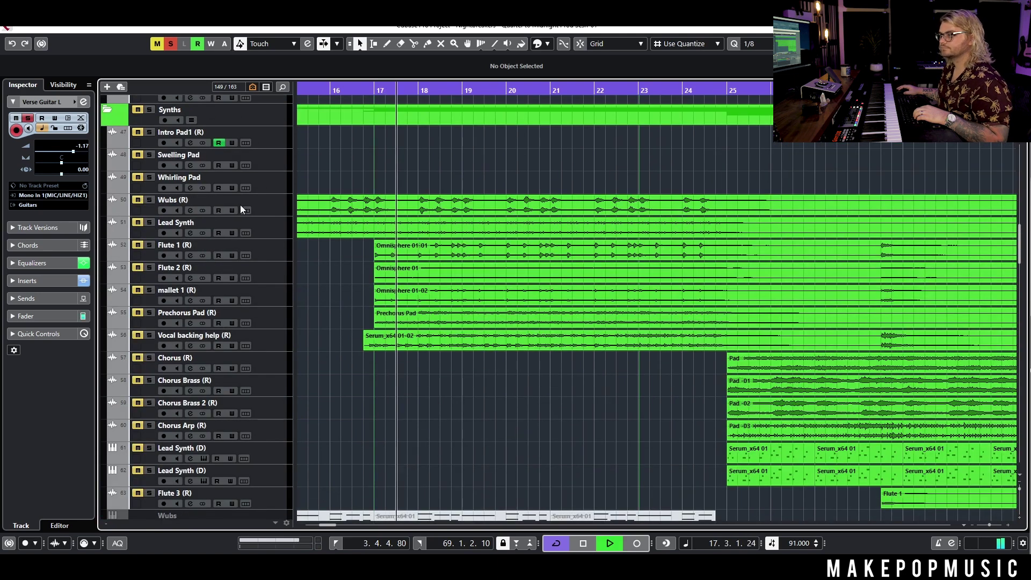
scroll(240, 204, up, 12)
scroll(164, 161, up, 6)
click(144, 169)
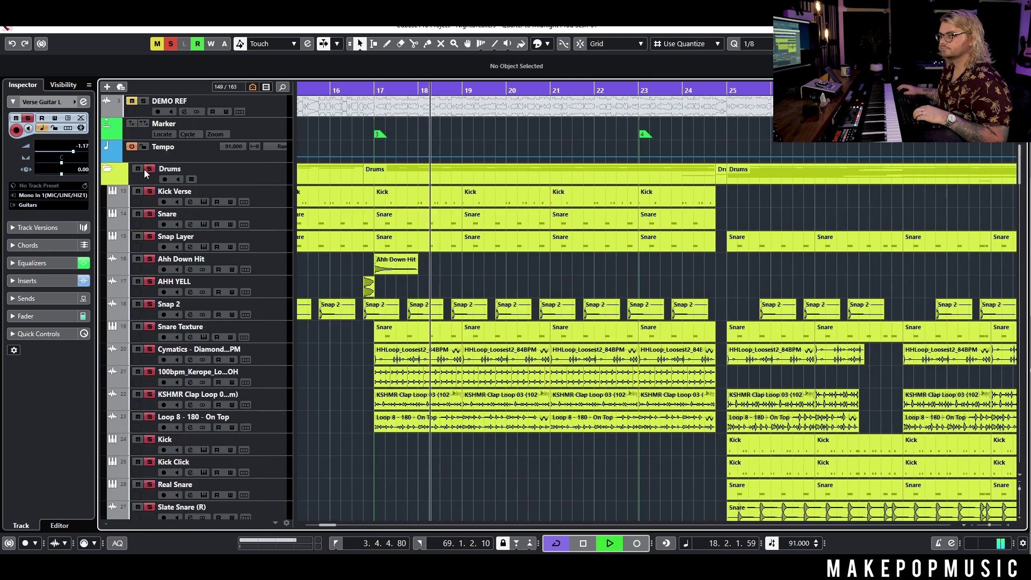
scroll(316, 266, down, 10)
scroll(349, 262, down, 9)
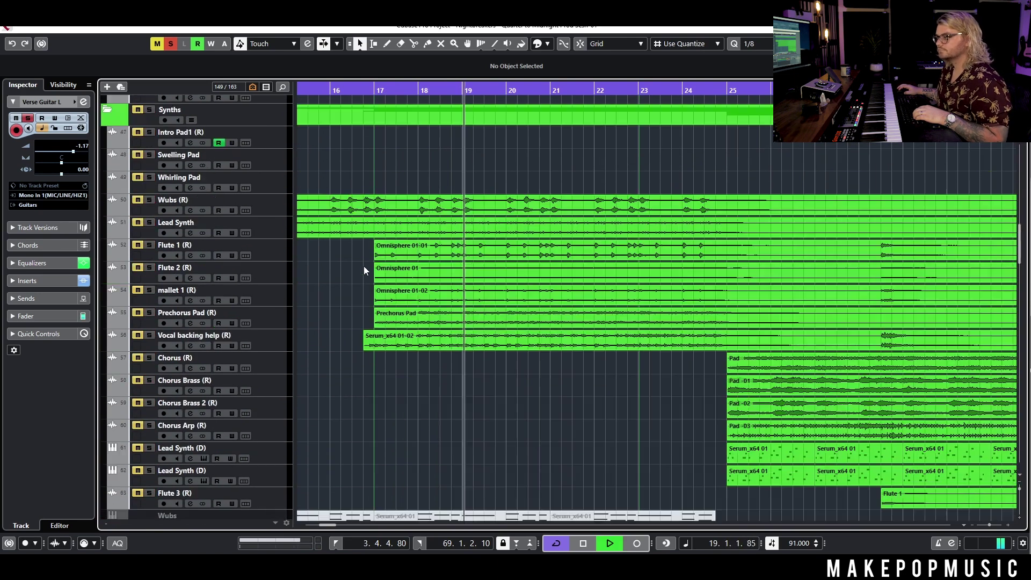
key(space)
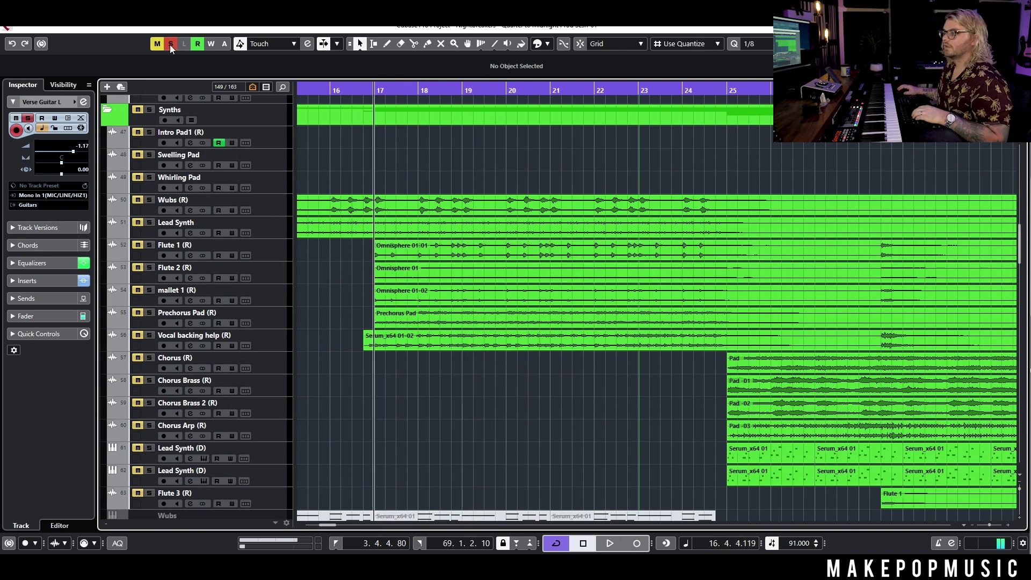
- Clear all solos, solo the Wubs (R) and Lead Synth tracks, and play them briefly from bar 17
click(169, 44)
click(150, 246)
click(150, 245)
click(150, 222)
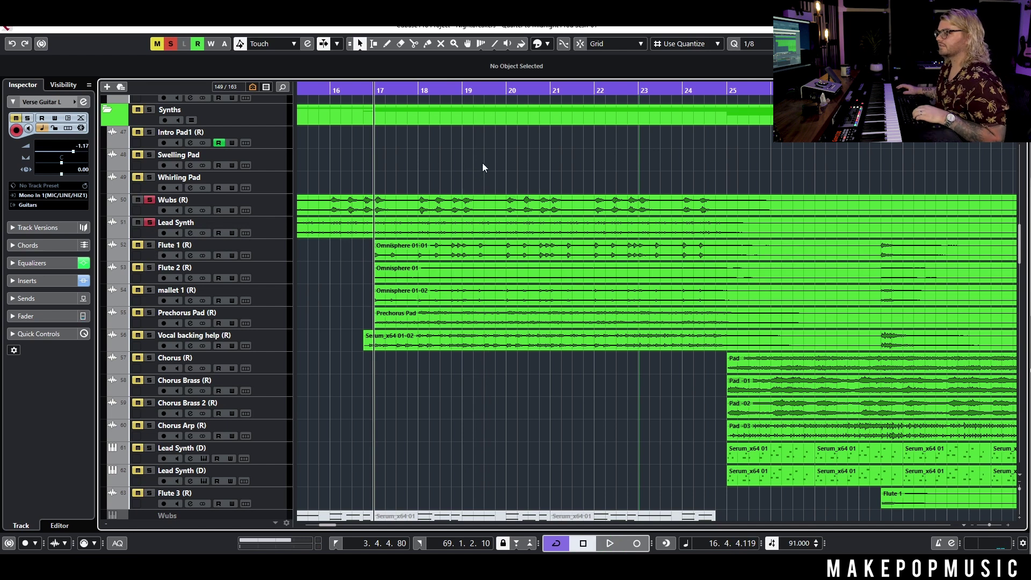
key(space)
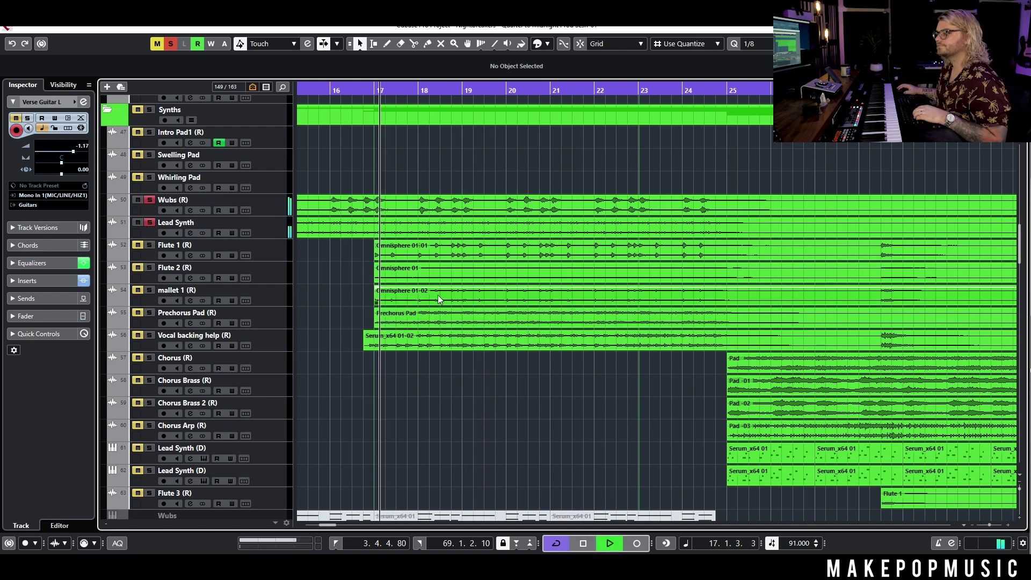
key(space)
- Solo only the mallet 1 (R) track, play it from bar 17 and leave the track selected
click(150, 291)
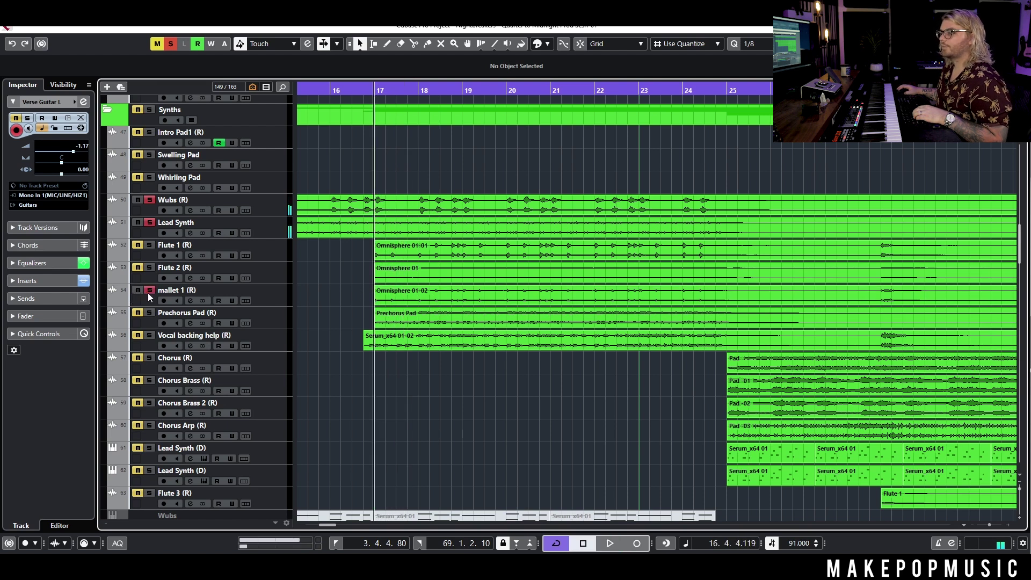
click(150, 222)
click(148, 199)
key(space)
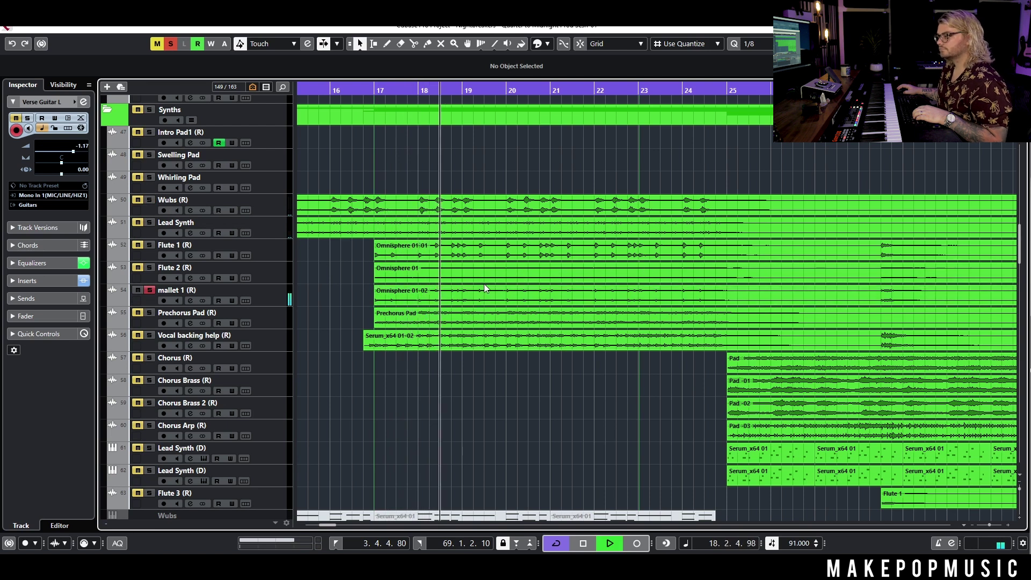
key(space)
click(275, 296)
click(279, 313)
click(282, 304)
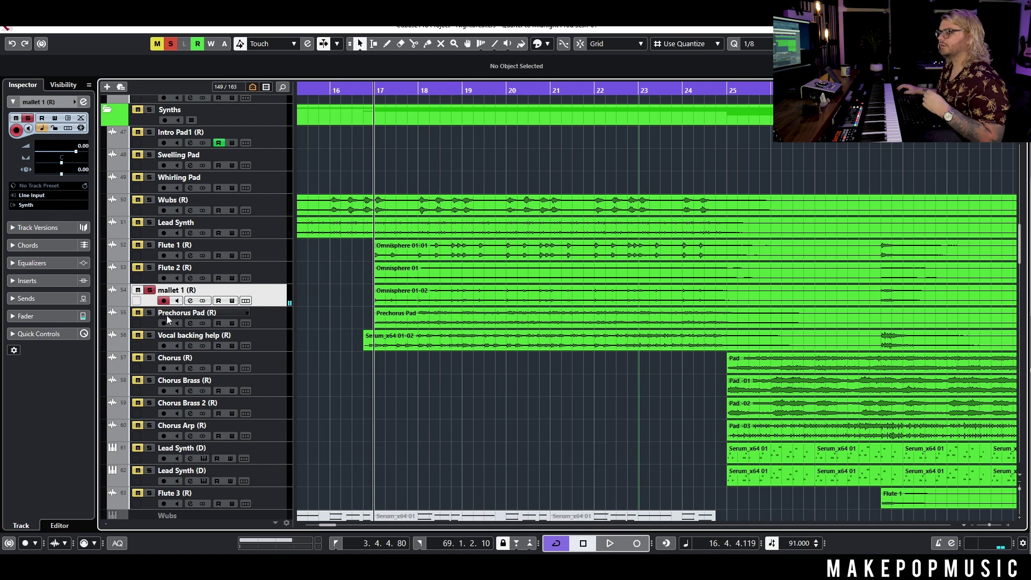
- Solo only the Prechorus Pad (R) track, play it from bar 17 and add mallet 1 (R) to the solo
click(150, 291)
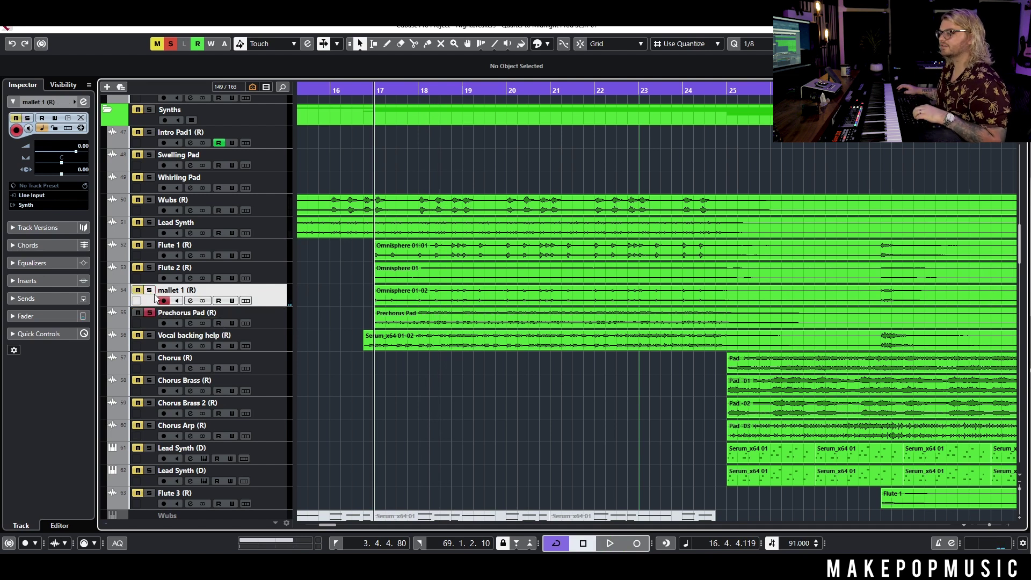
click(260, 319)
key(space)
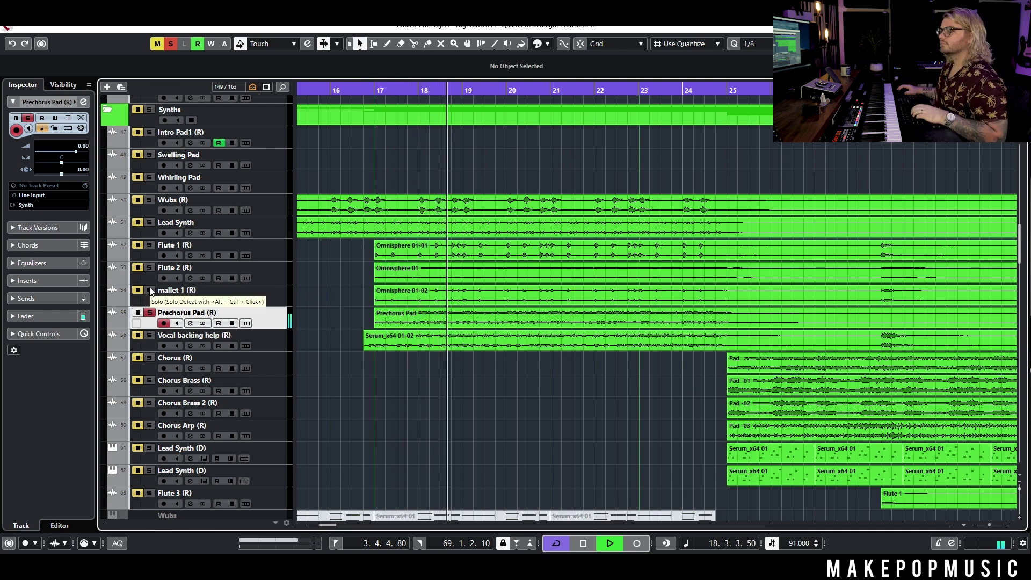
key(space)
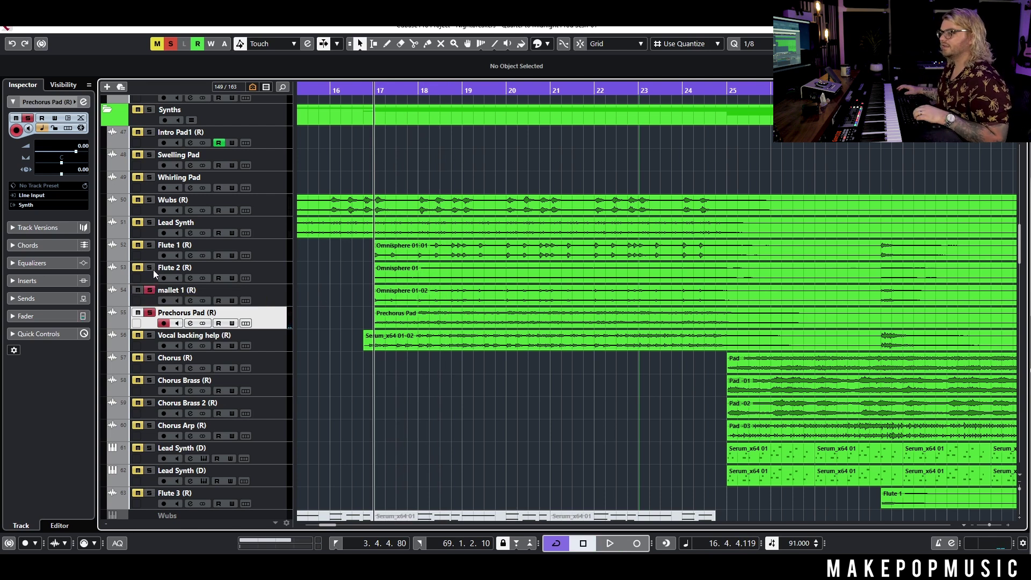
- Solo Flute 1 (R) exclusively, select it and play it from bar 17, then stop
ctrl+click(149, 246)
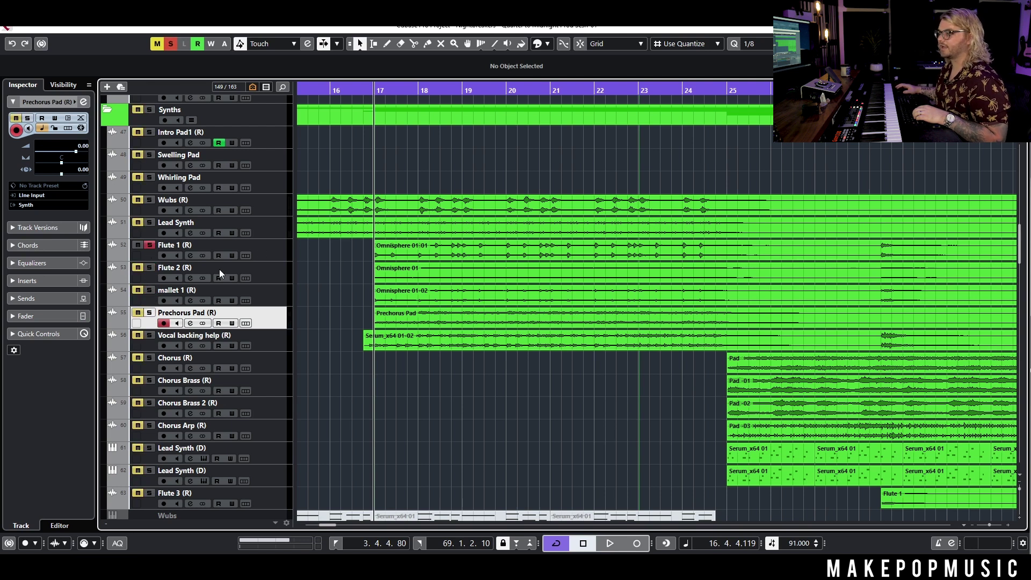
key(space)
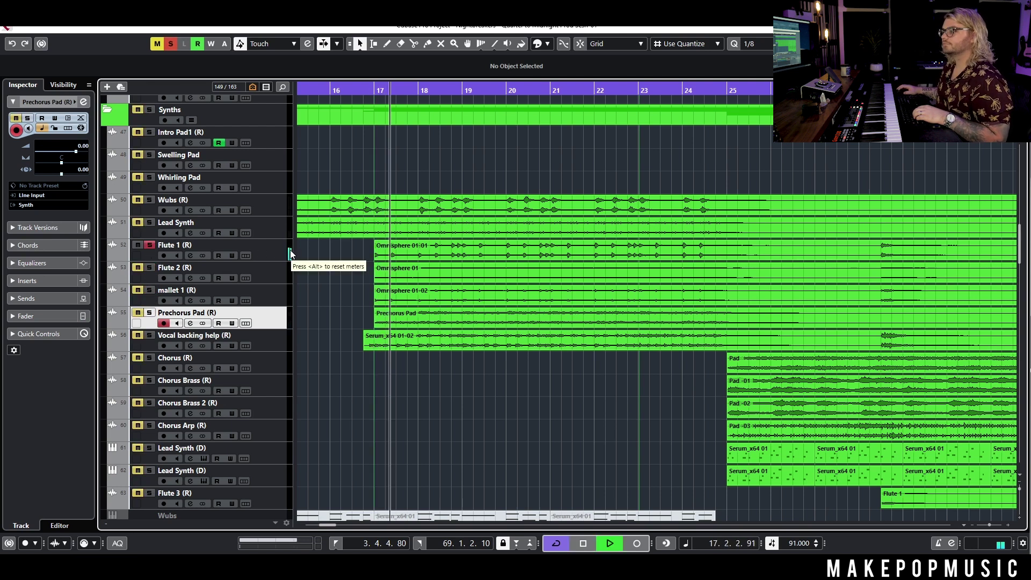
click(290, 254)
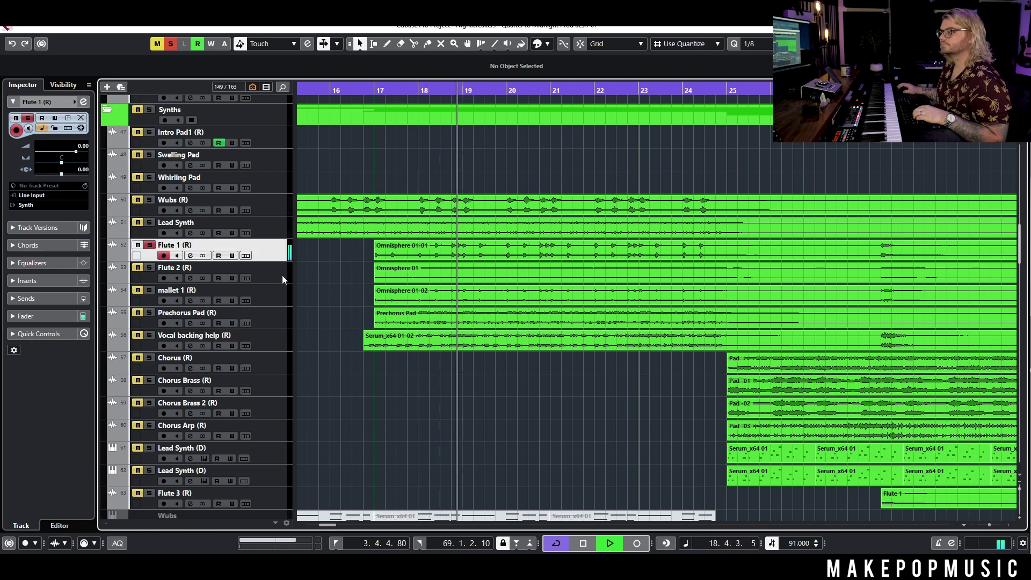
key(space)
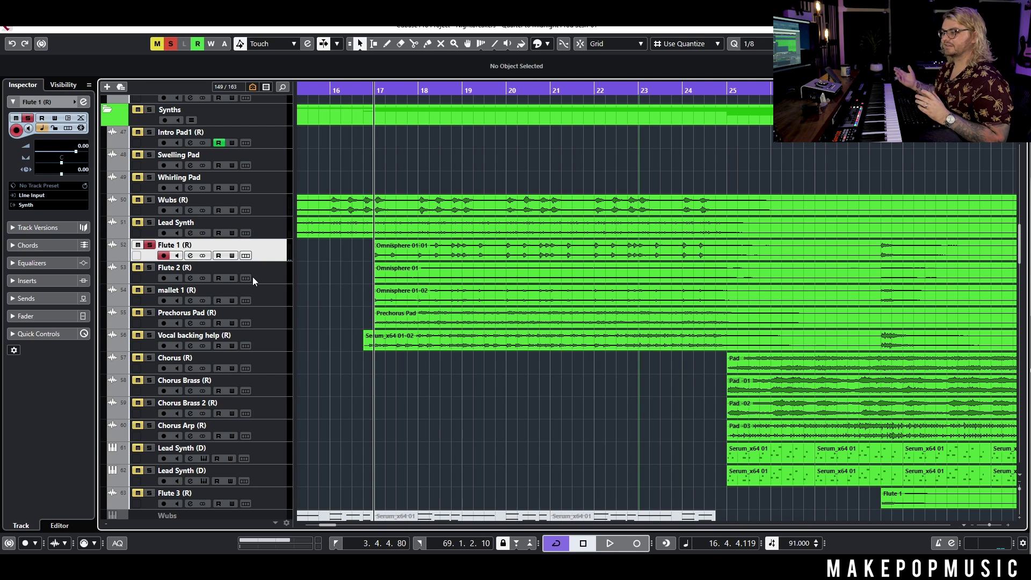
- Solo only Flute 2 (R), play it from bar 17 and add Flute 1 (R) and mallet 1 (R) during playback
click(144, 272)
click(151, 247)
click(149, 267)
key(space)
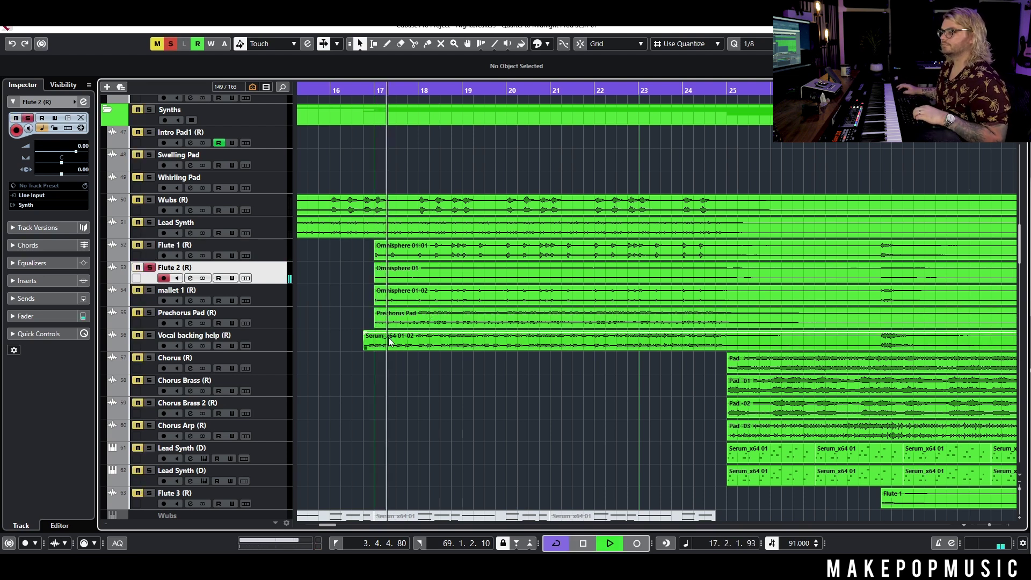
click(150, 246)
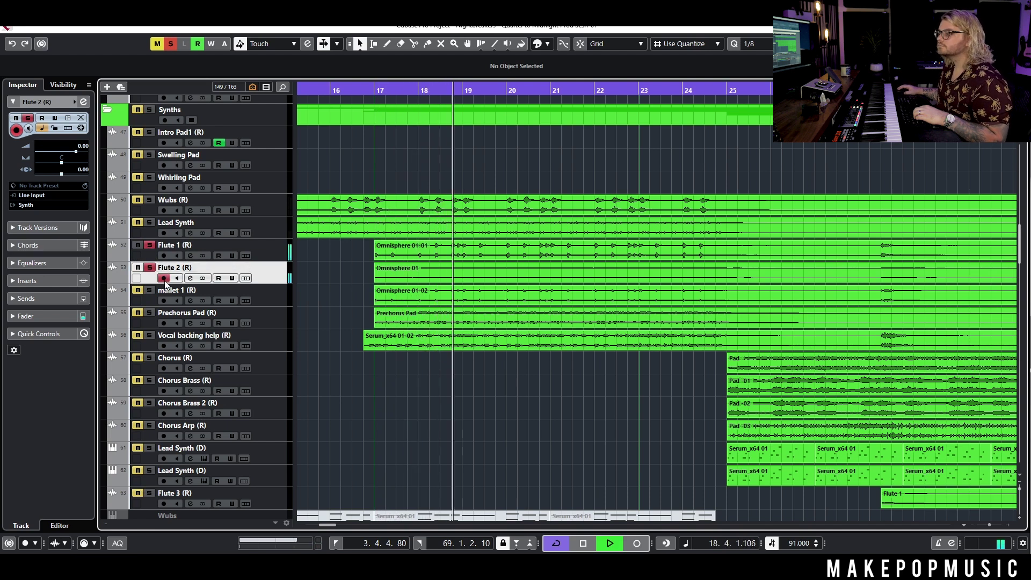
click(149, 291)
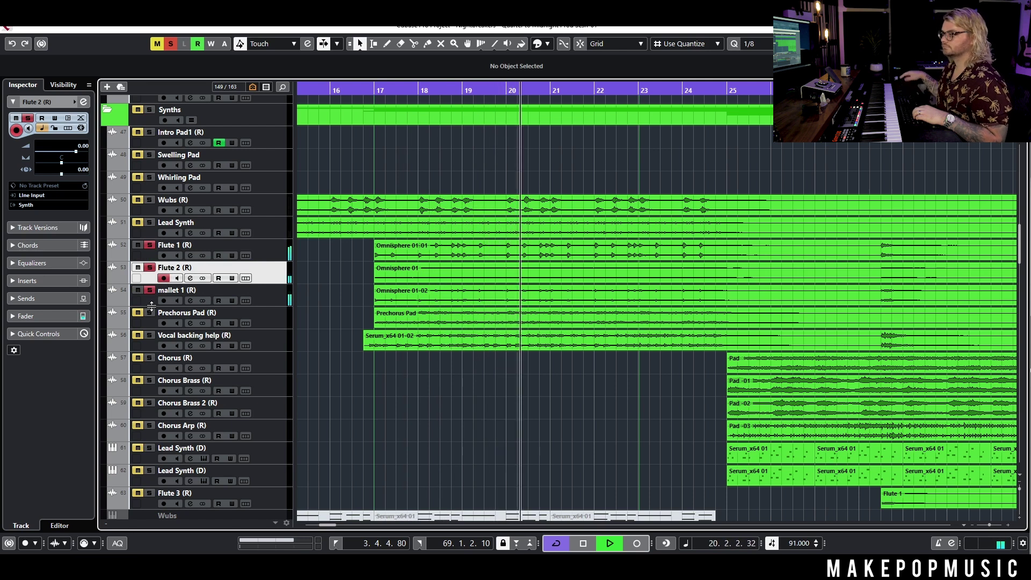
key(space)
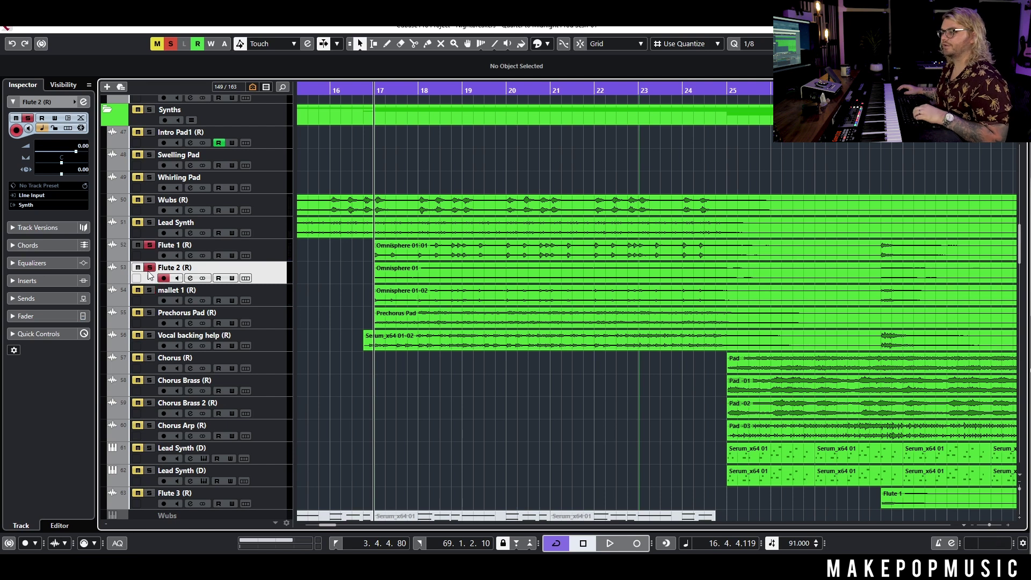
- Clear the track solos, select the Flute 1 (R) track and select the prechorus clips on Flute 1, Flute 2 and mallet 1
click(149, 246)
drag(353, 256, 398, 303)
click(338, 289)
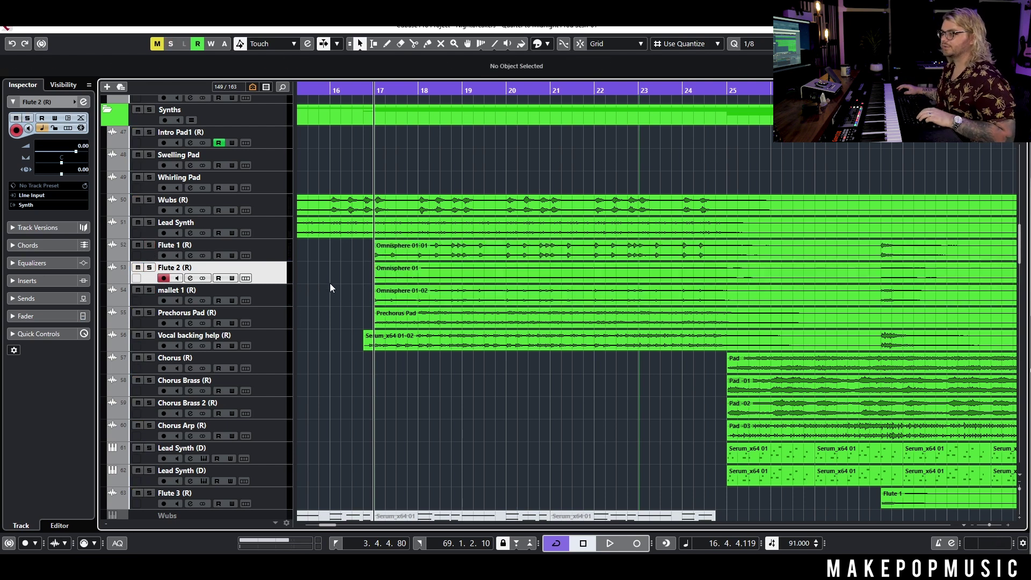
click(272, 260)
scroll(311, 292, down, 2)
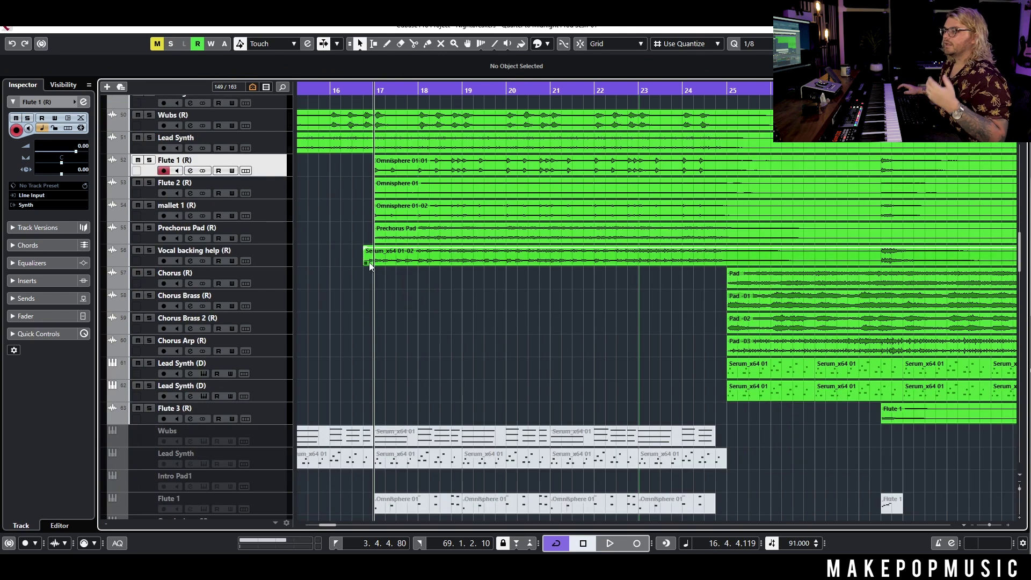
scroll(369, 262, up, 2)
drag(330, 260, 422, 295)
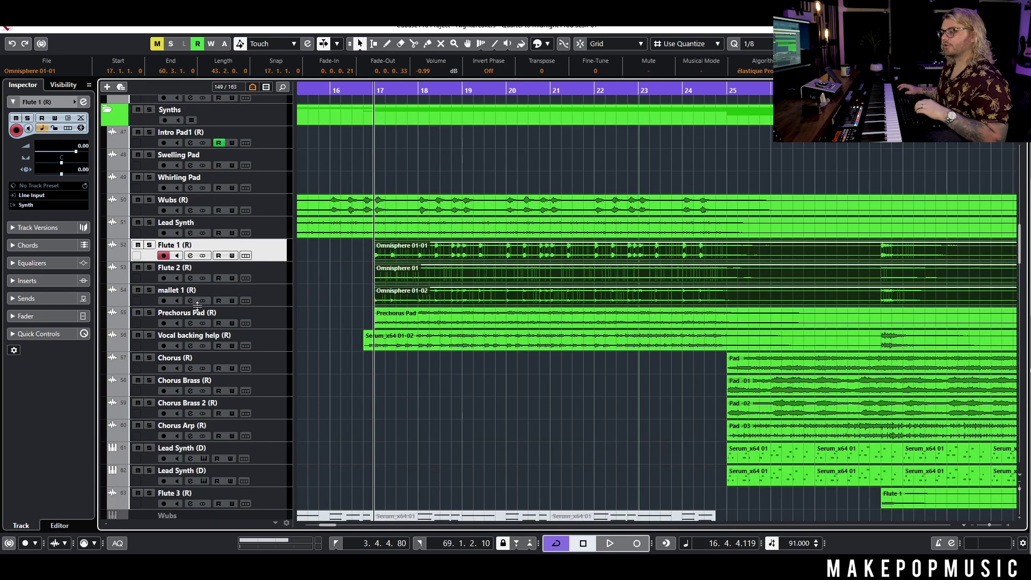
- Solo Prechorus Pad (R) and play it briefly from bar 17, then stop
click(149, 313)
key(space)
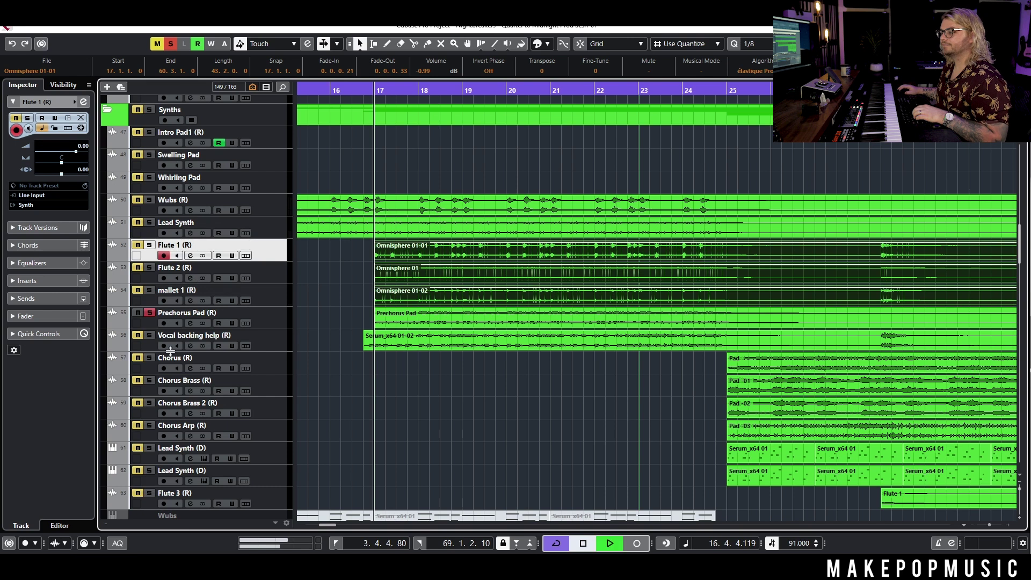
key(space)
- Solo only Vocal backing help (R), select the track and play it from bar 17, then stop
click(150, 336)
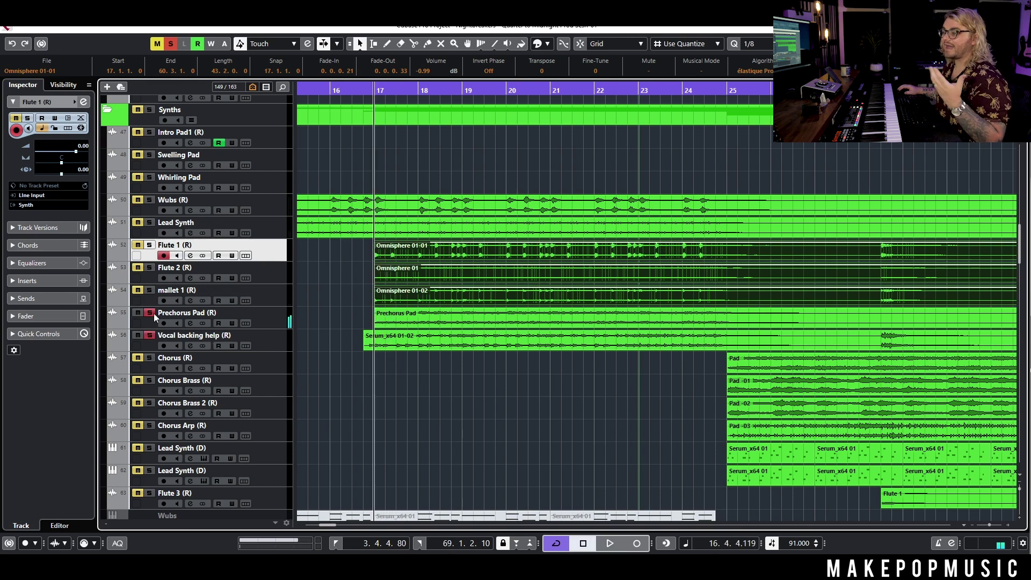
click(274, 341)
key(space)
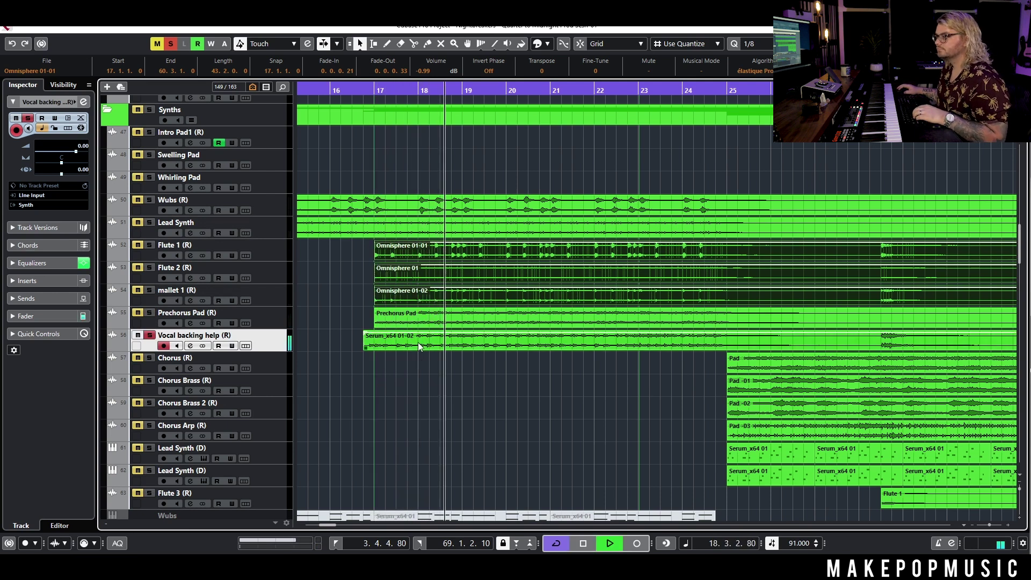
key(space)
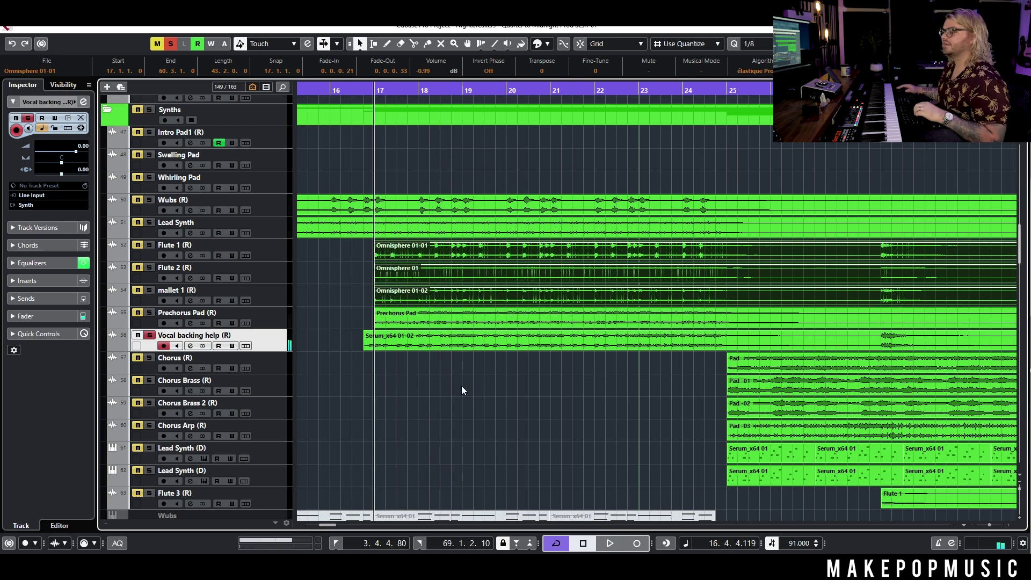
scroll(462, 385, down, 4)
scroll(459, 387, up, 5)
scroll(456, 387, down, 2)
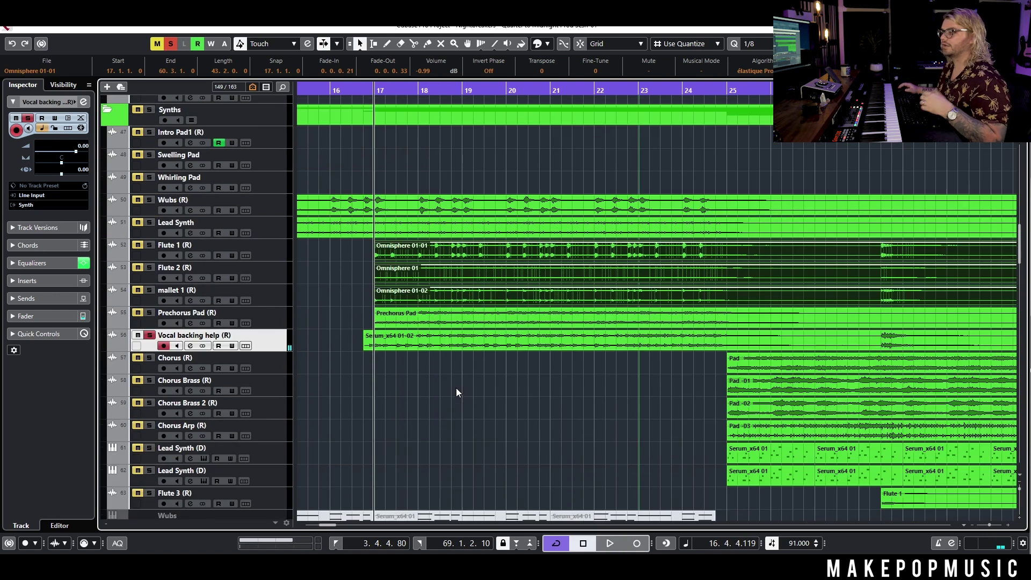
- Select the Vocal backing help (R) clip, solo the LEAD Vocals folder as well and play from just before bar 17
click(443, 341)
scroll(417, 388, down, 4)
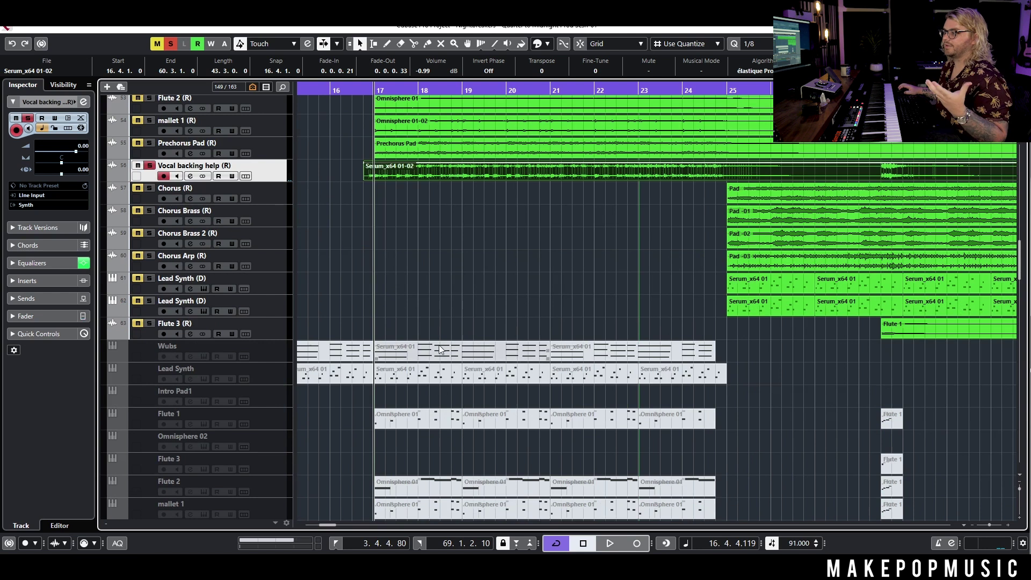
scroll(430, 321, down, 10)
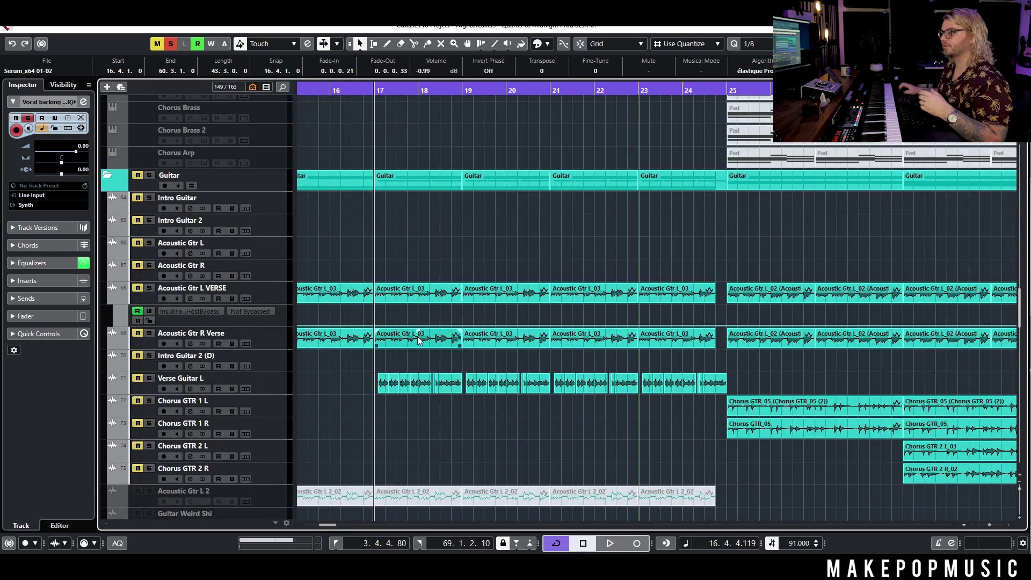
scroll(429, 322, down, 10)
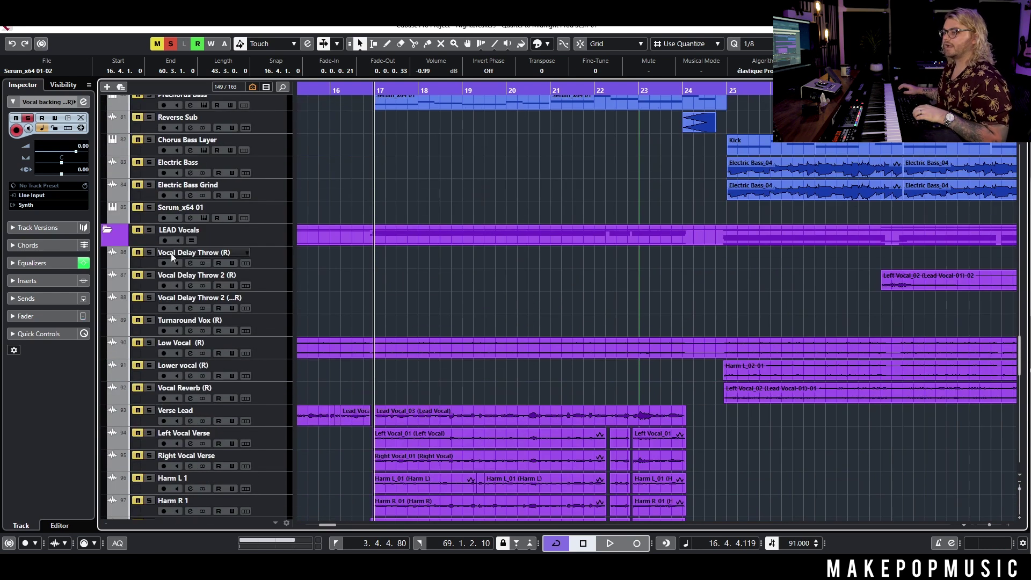
click(149, 229)
click(363, 91)
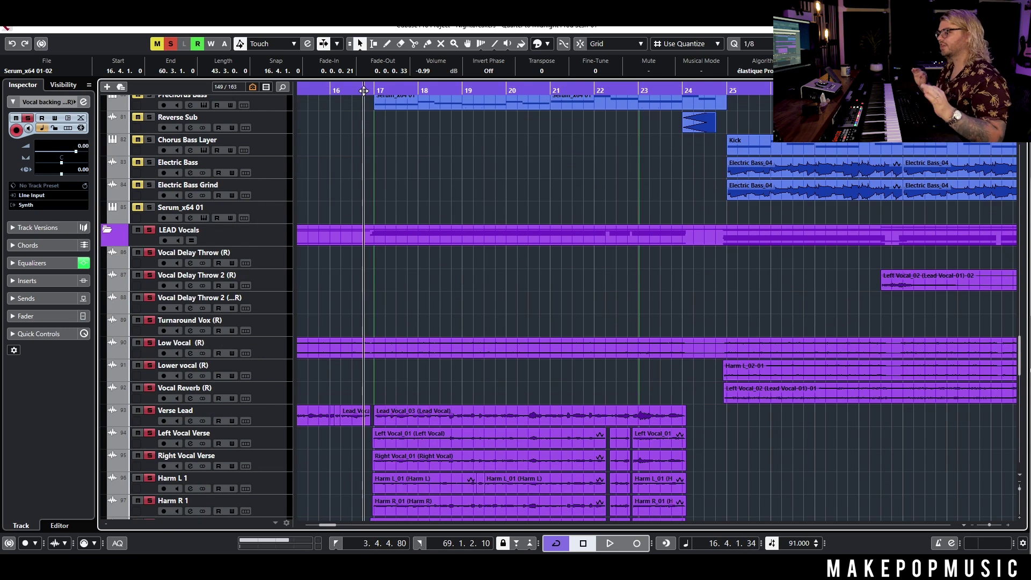
key(space)
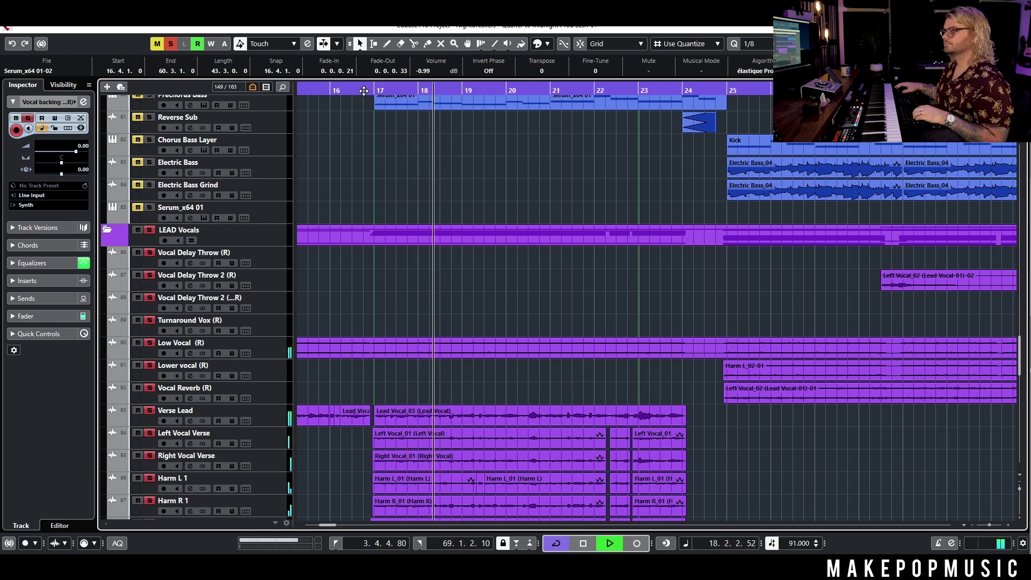
key(space)
- Clear the vocal solos, solo and select only Prechorus Bass, select the last Verse Bass clip before bar 17 and start playback
scroll(498, 285, up, 5)
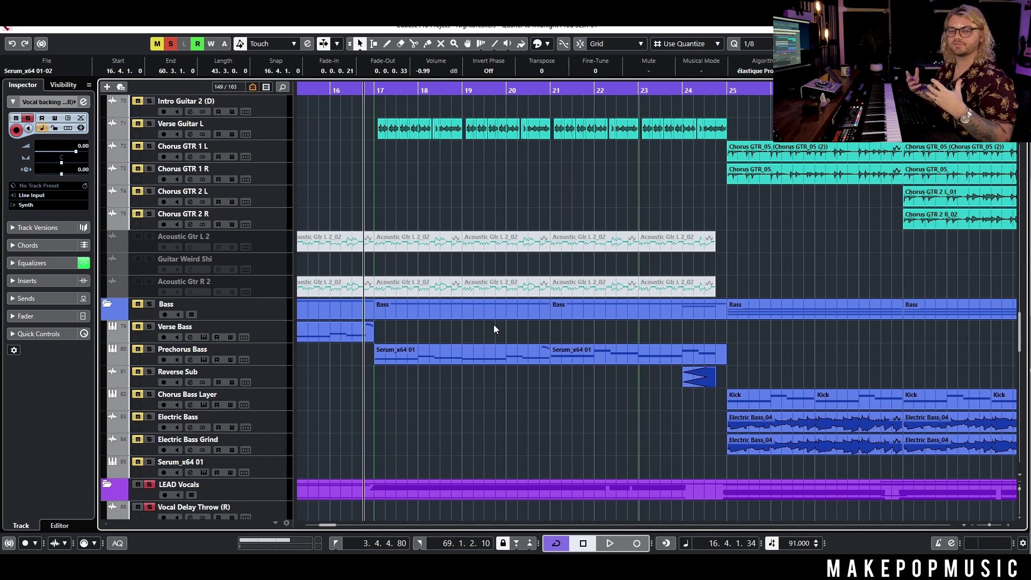
scroll(478, 308, up, 3)
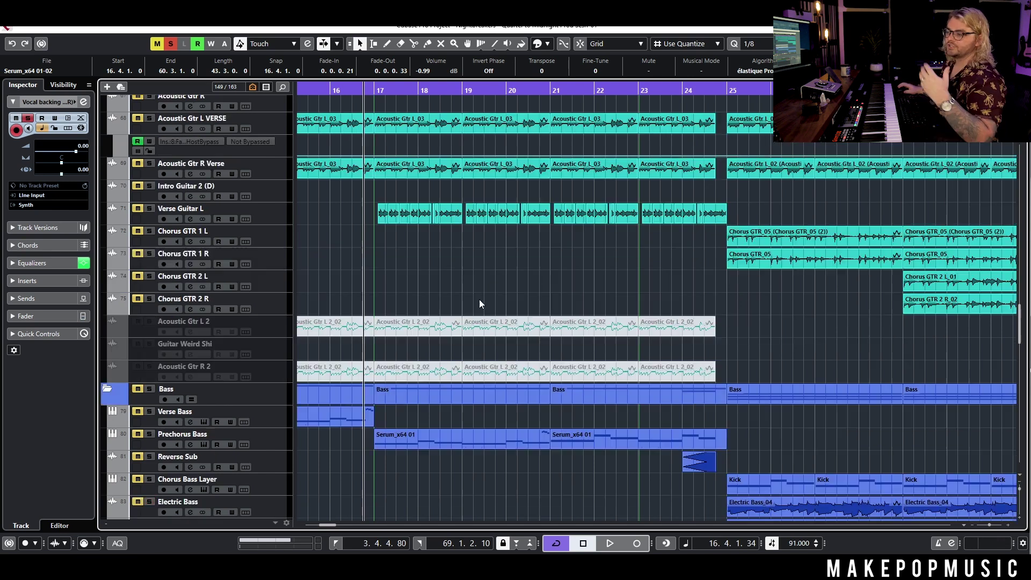
scroll(491, 347, up, 5)
scroll(397, 159, down, 11)
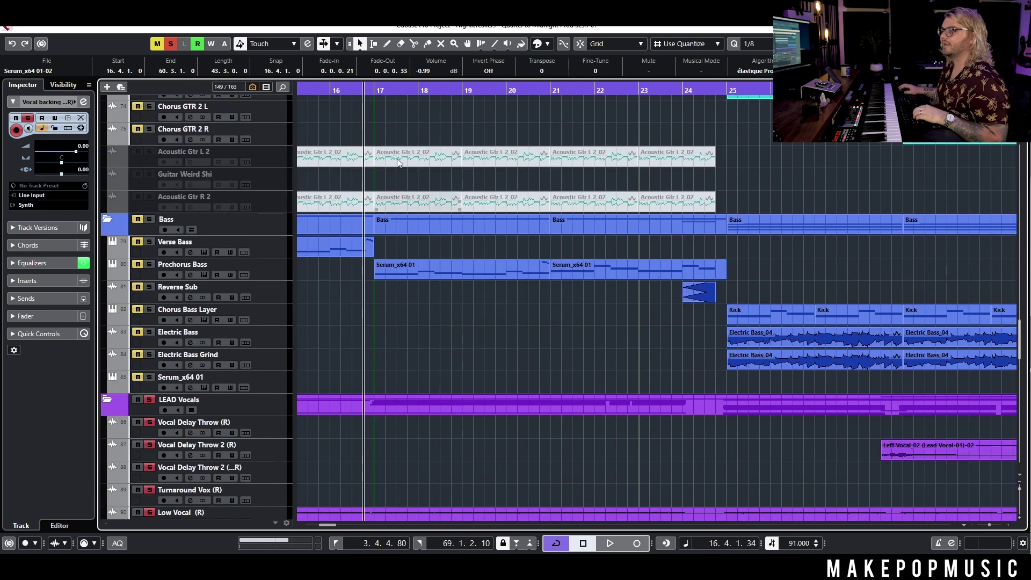
click(173, 43)
click(150, 264)
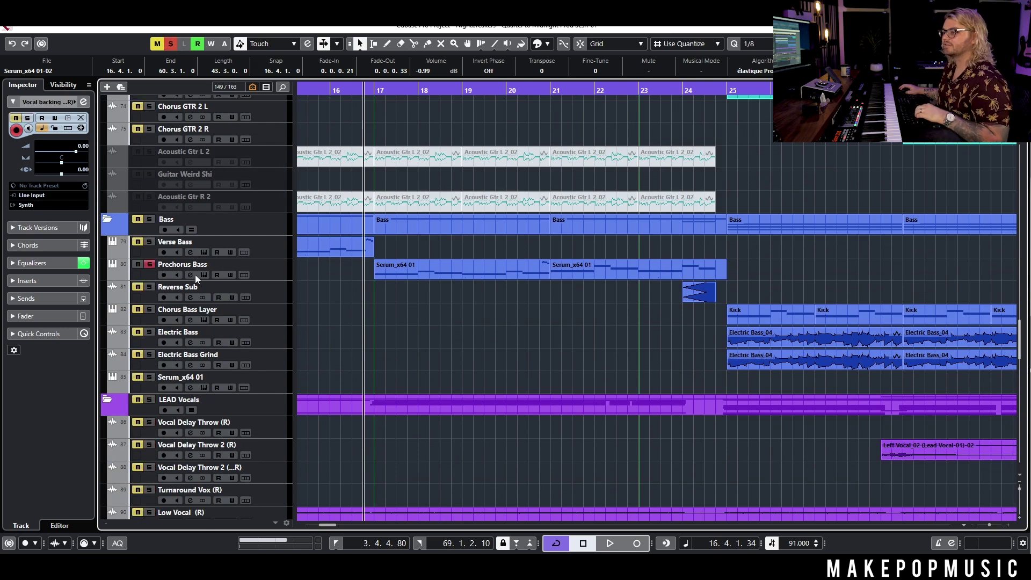
click(256, 272)
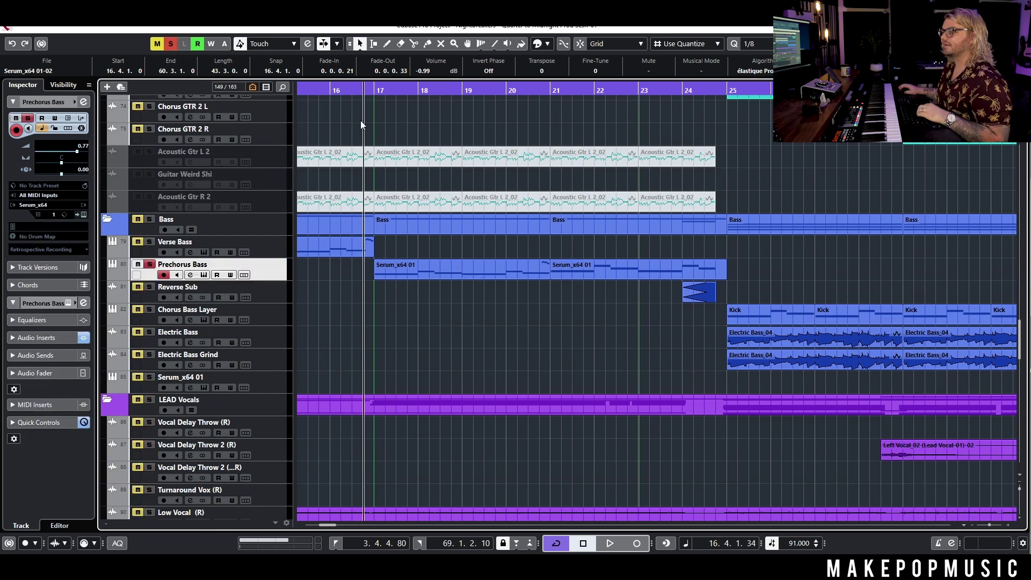
click(328, 246)
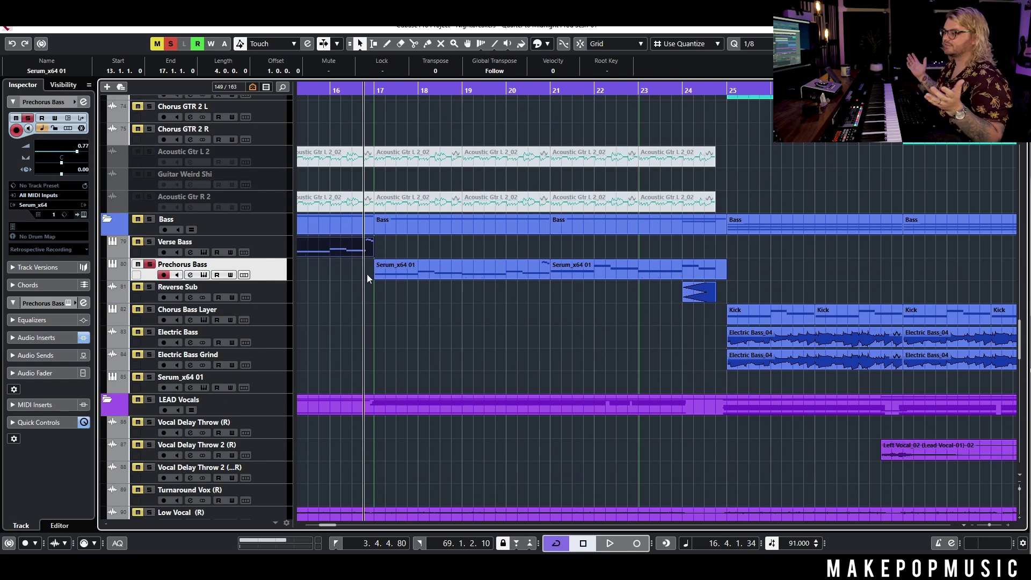
key(space)
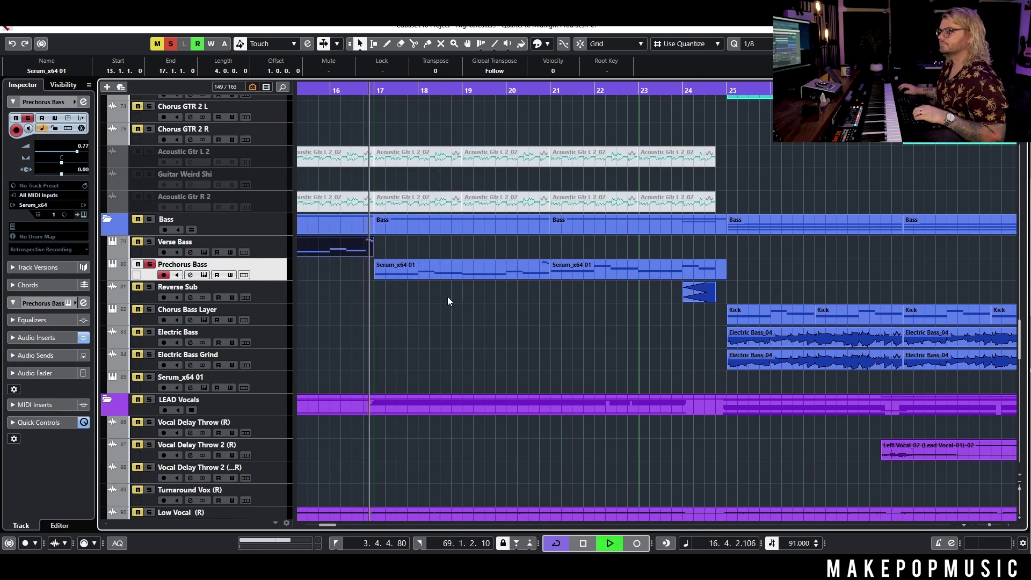
- Inspect the Serum instrument on Prechorus Bass during playback, then stop and close its window
click(206, 276)
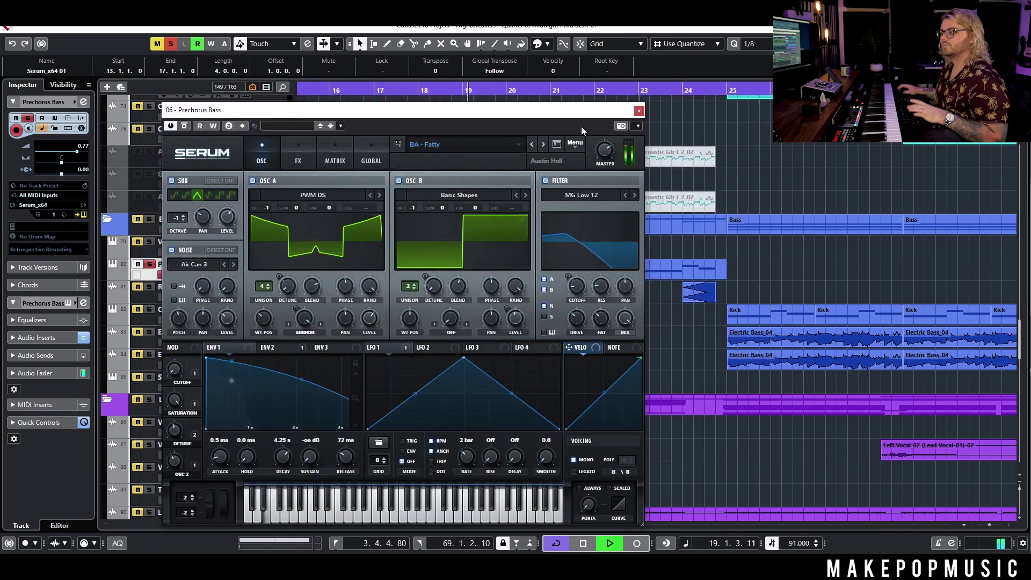
key(space)
key(ctrl+w)
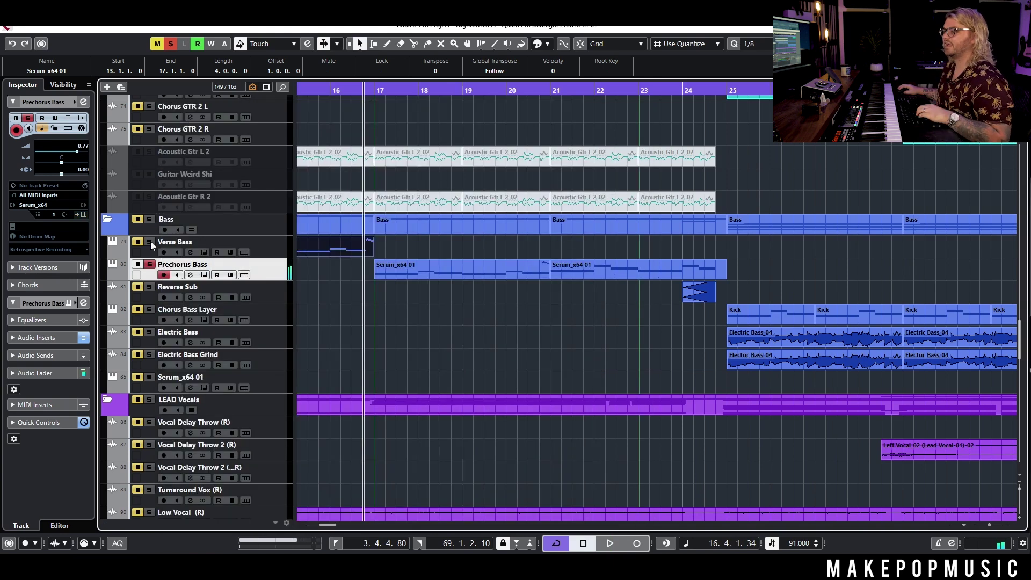
- Add Verse Bass to the solo, play the transition into the Prechorus Bass from bar 16, then stop and deselect the clip
click(338, 93)
key(space)
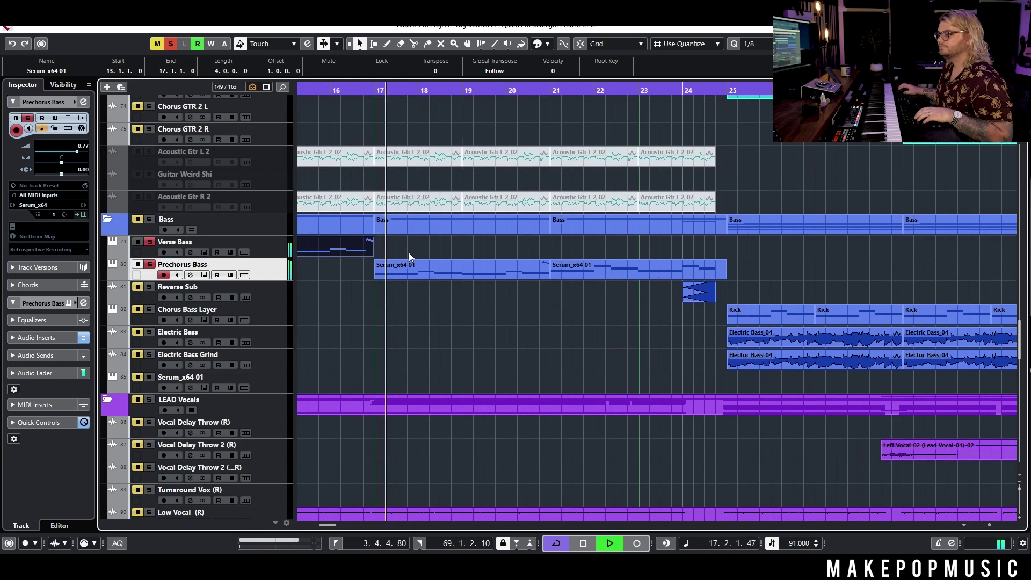
key(f)
key(g)
key(space)
scroll(426, 311, down, 5)
scroll(413, 286, up, 5)
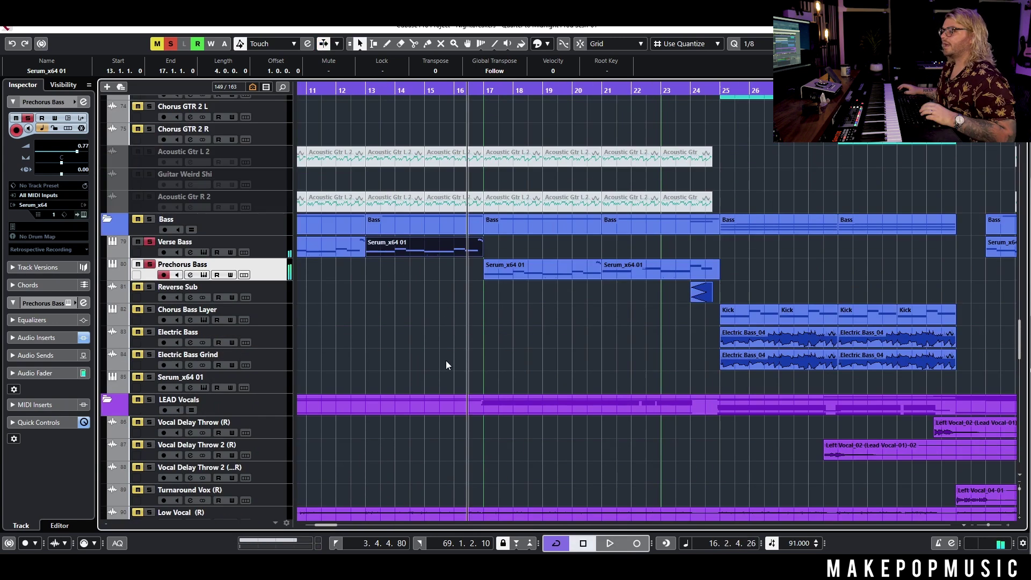
click(446, 361)
key(g)
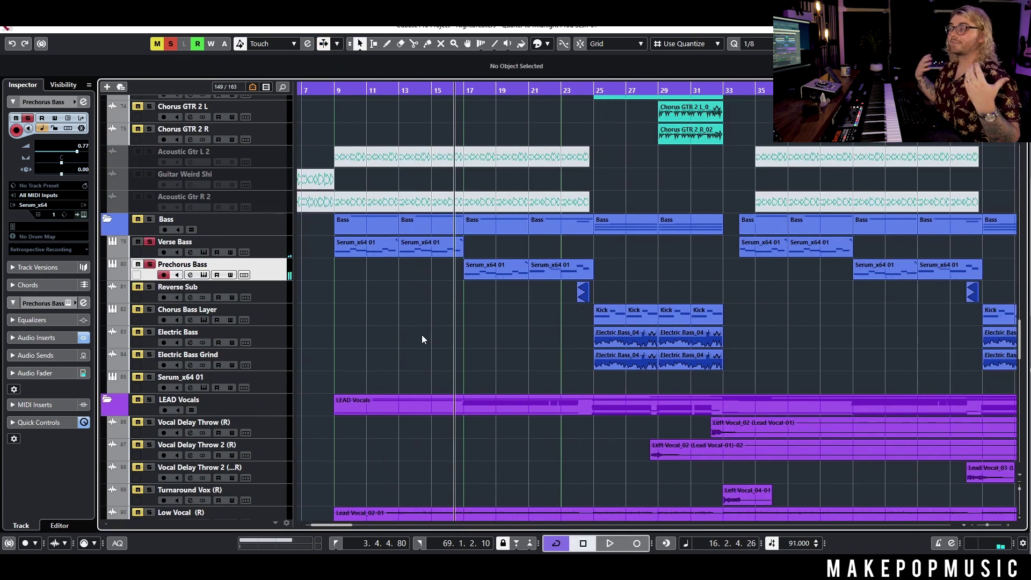
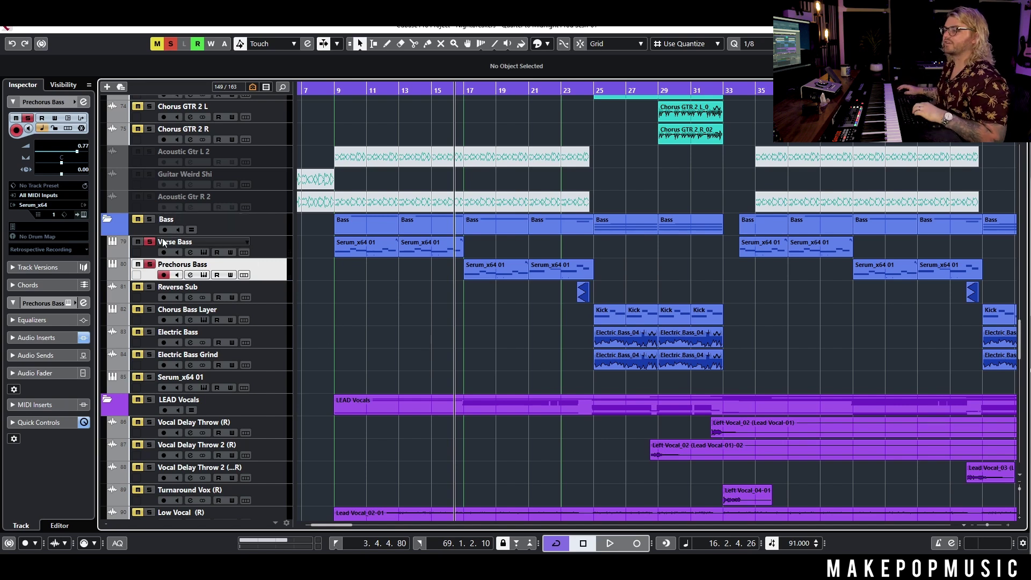
- Clear the bass solos and play the full arrangement from bar 15
click(151, 265)
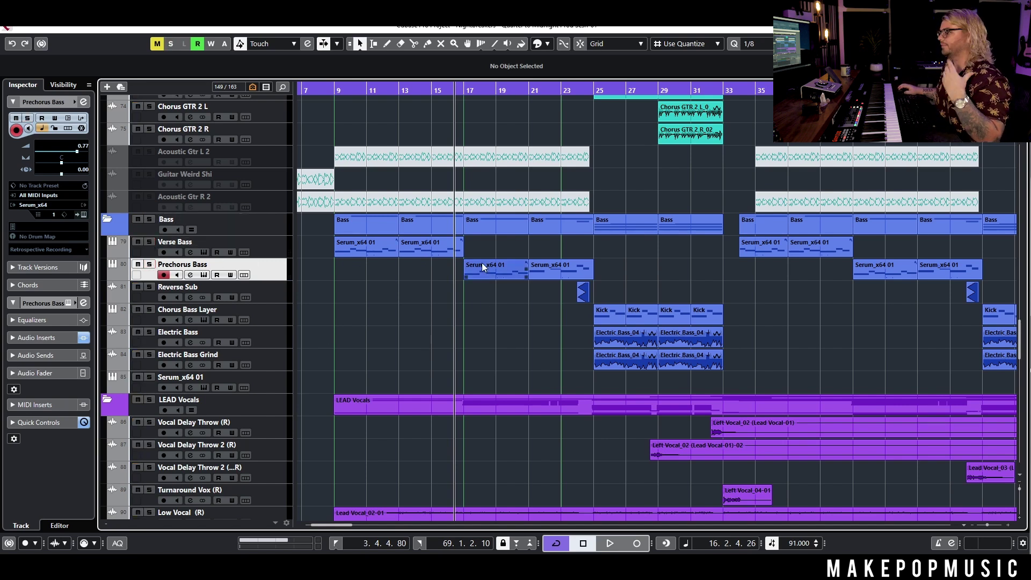
scroll(492, 281, up, 5)
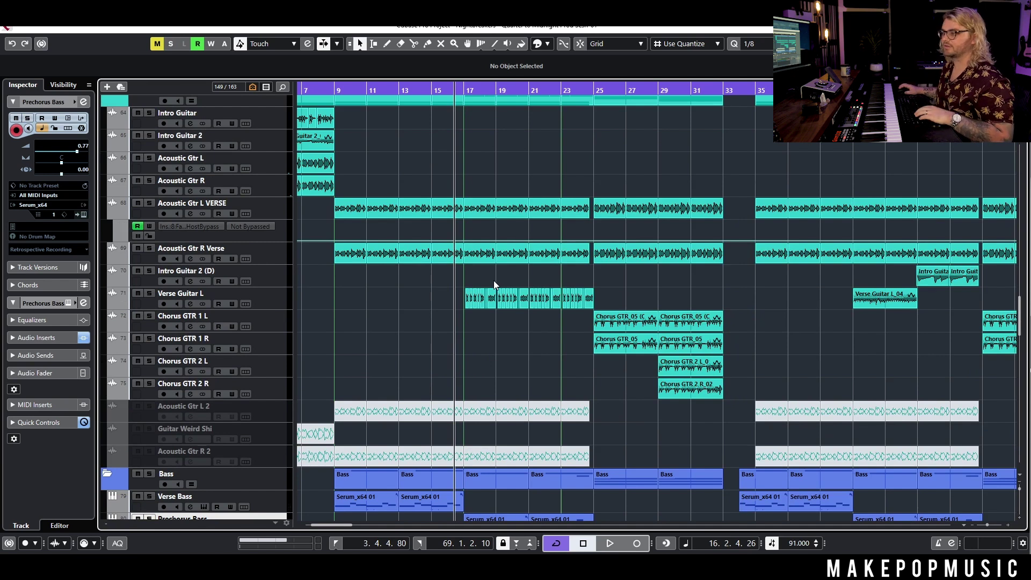
scroll(495, 280, up, 6)
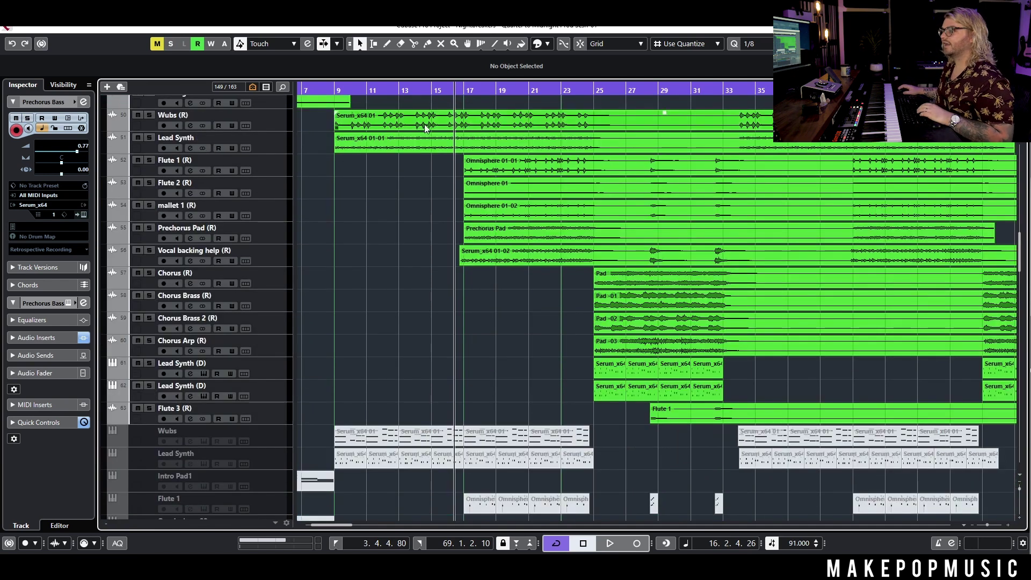
click(438, 92)
scroll(457, 107, down, 1)
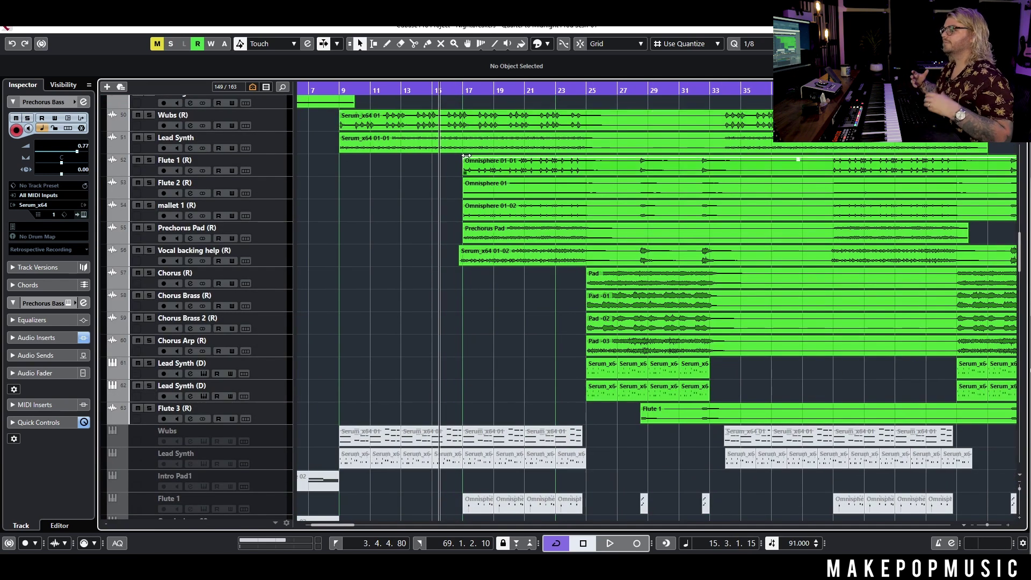
key(space)
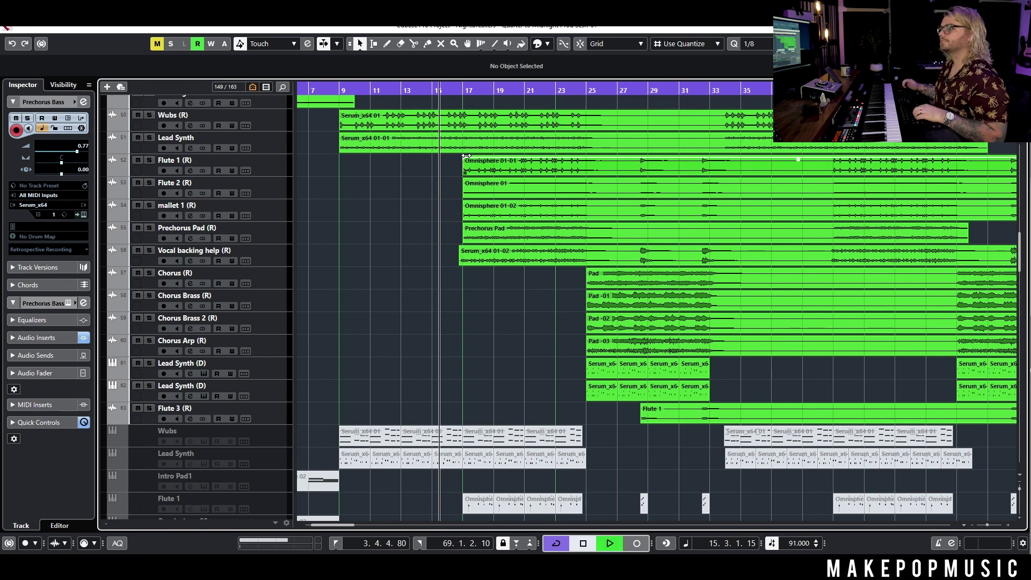
- Review the drum, synth, guitar, bass and vocal tracks while the full prechorus plays, then stop playback
scroll(472, 155, up, 9)
scroll(477, 145, up, 12)
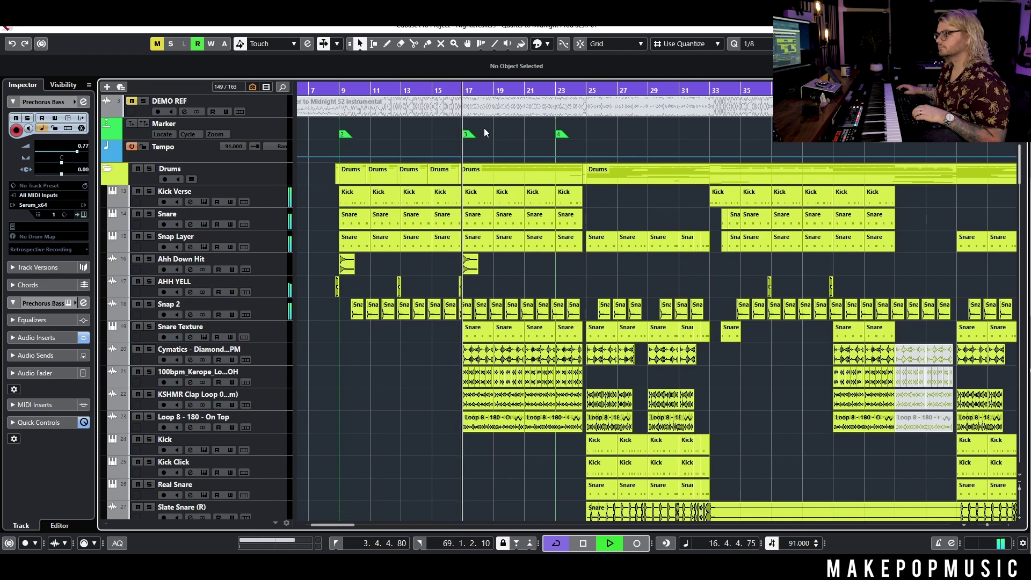
scroll(618, 239, down, 20)
scroll(553, 269, down, 15)
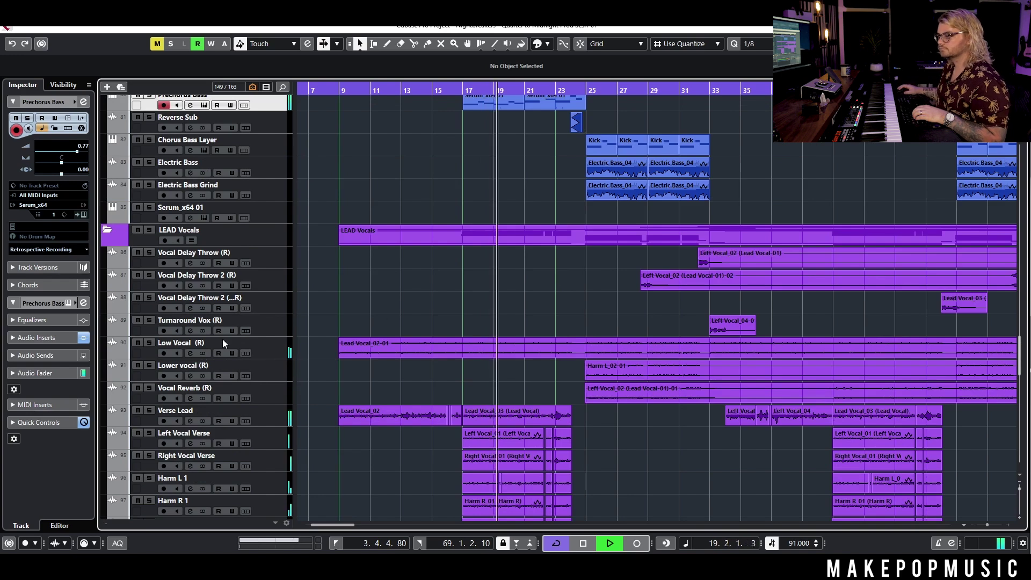
scroll(483, 311, up, 8)
key(space)
scroll(524, 326, up, 10)
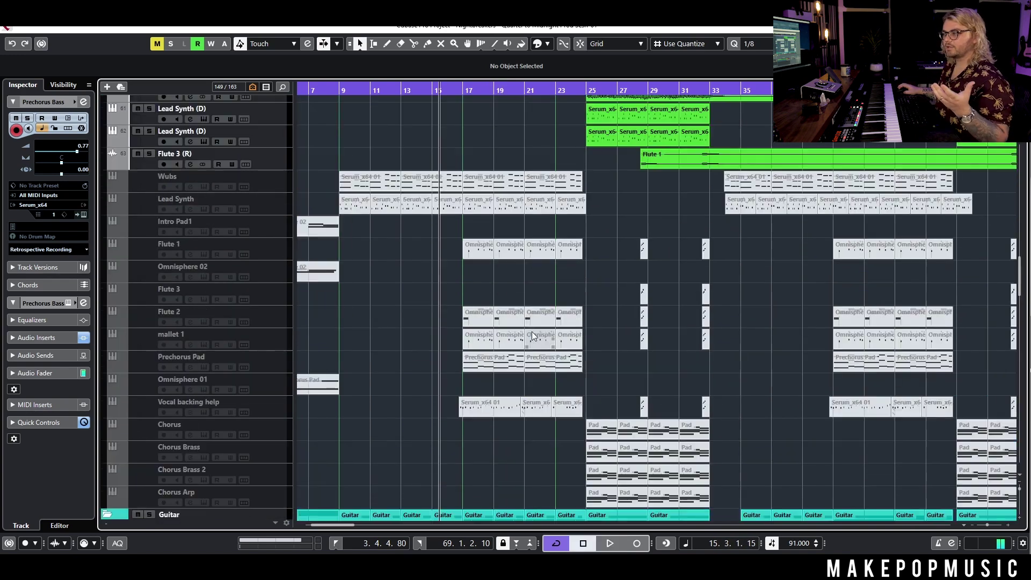
scroll(501, 311, down, 10)
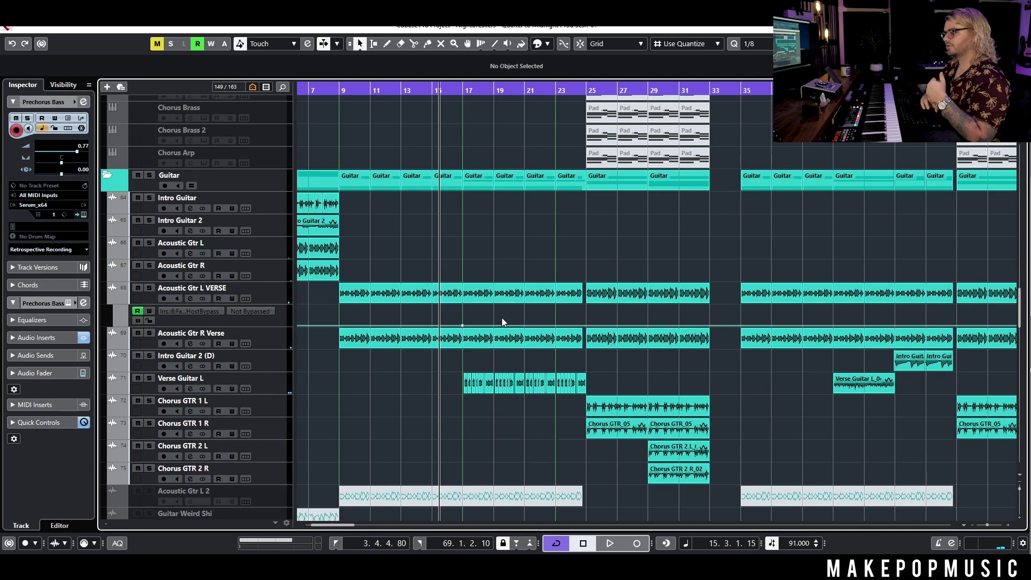
- Play the full arrangement from just before bar 23 into the chorus, reviewing the drum, synth and guitar tracks, then stop
scroll(516, 319, up, 12)
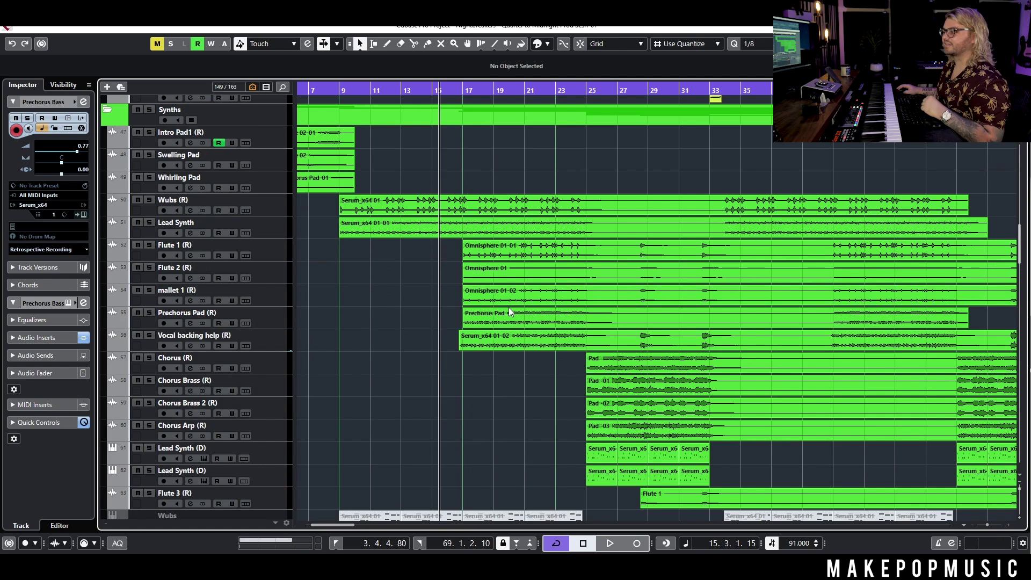
scroll(509, 307, up, 20)
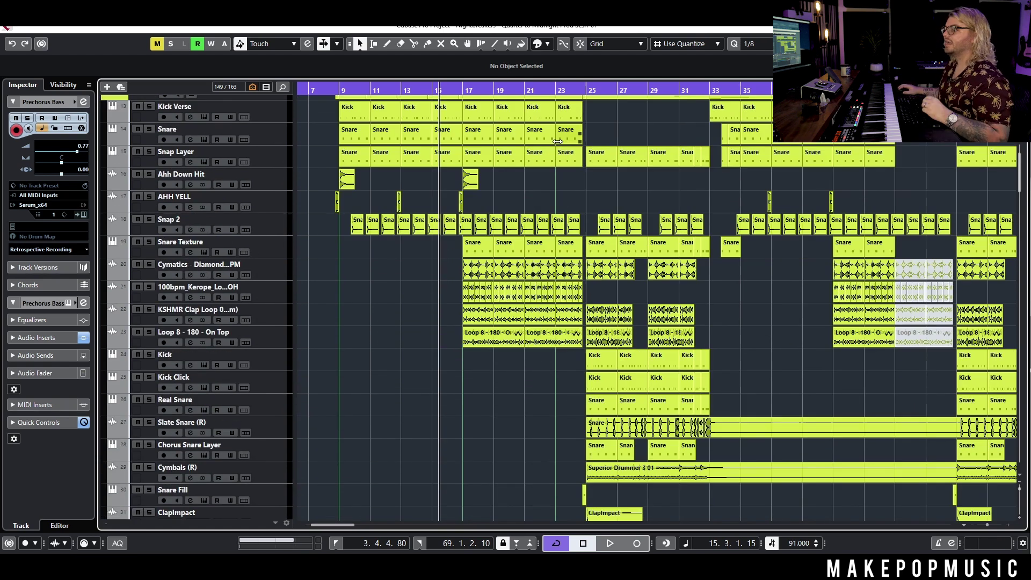
click(555, 92)
scroll(446, 202, right, 2)
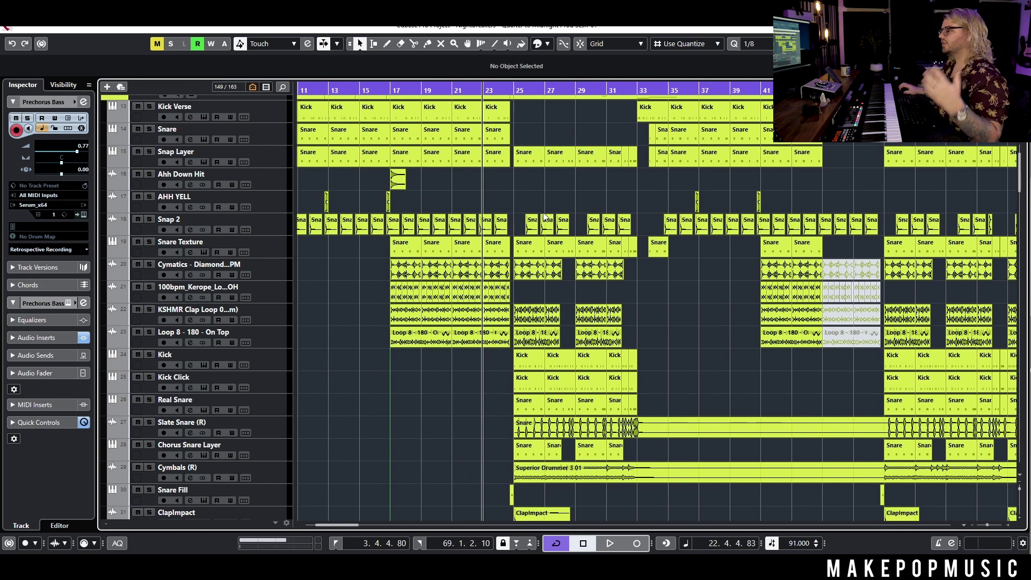
scroll(527, 218, up, 2)
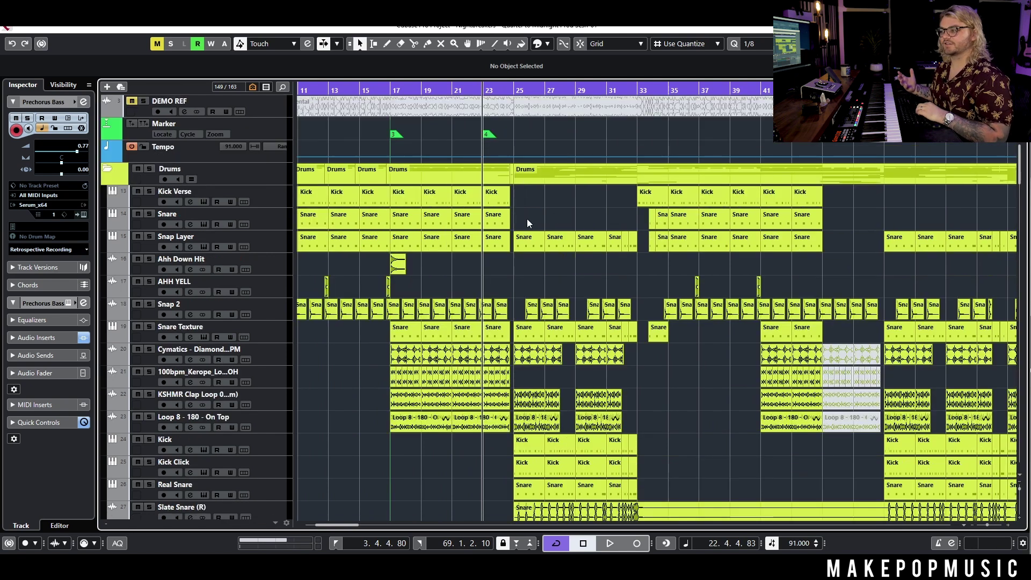
key(space)
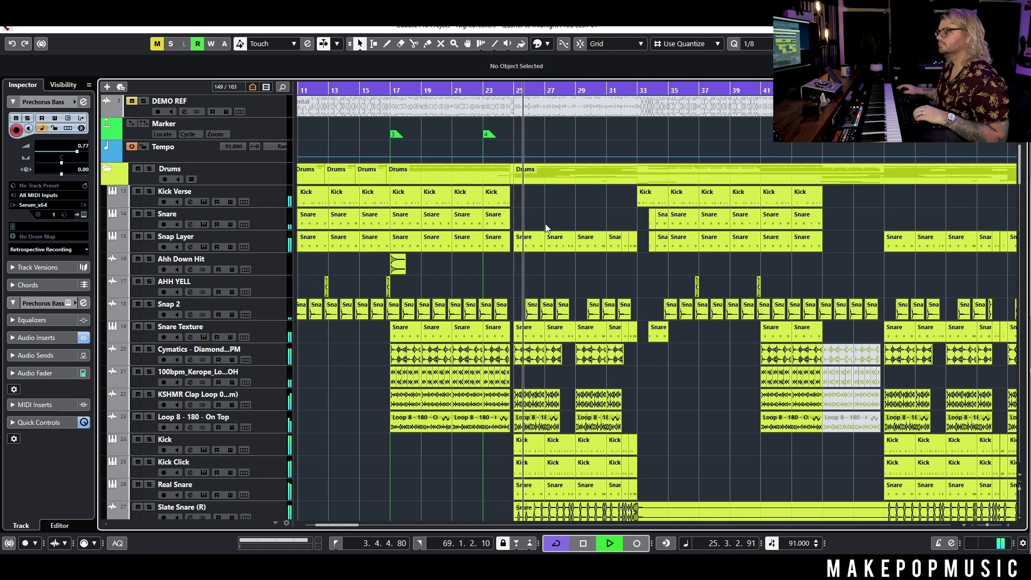
scroll(545, 223, down, 6)
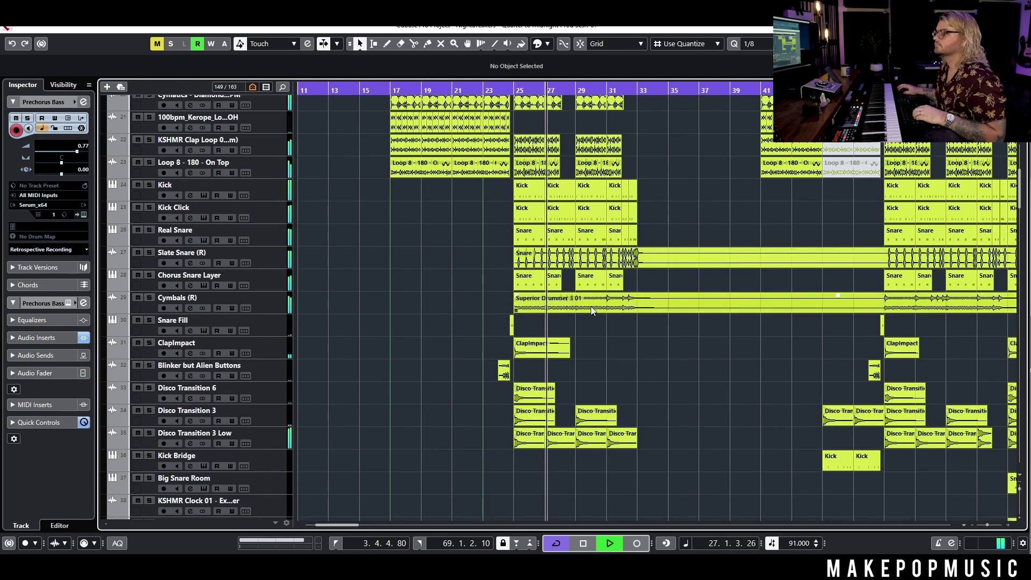
scroll(592, 305, down, 12)
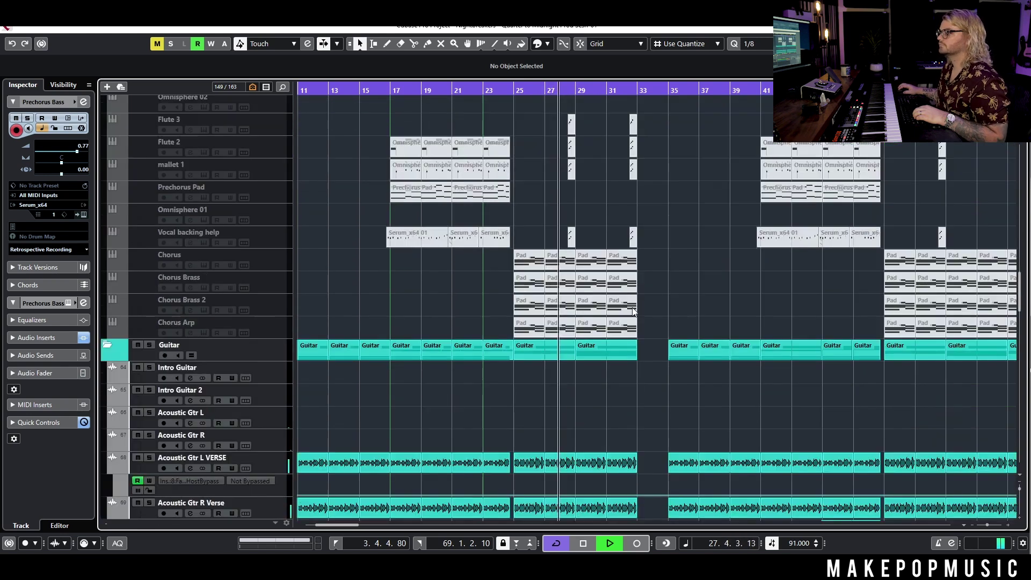
scroll(608, 272, down, 3)
key(space)
- Solo the Kick Verse and Snare tracks, play them from just before bar 23, then stop playback
scroll(591, 258, up, 15)
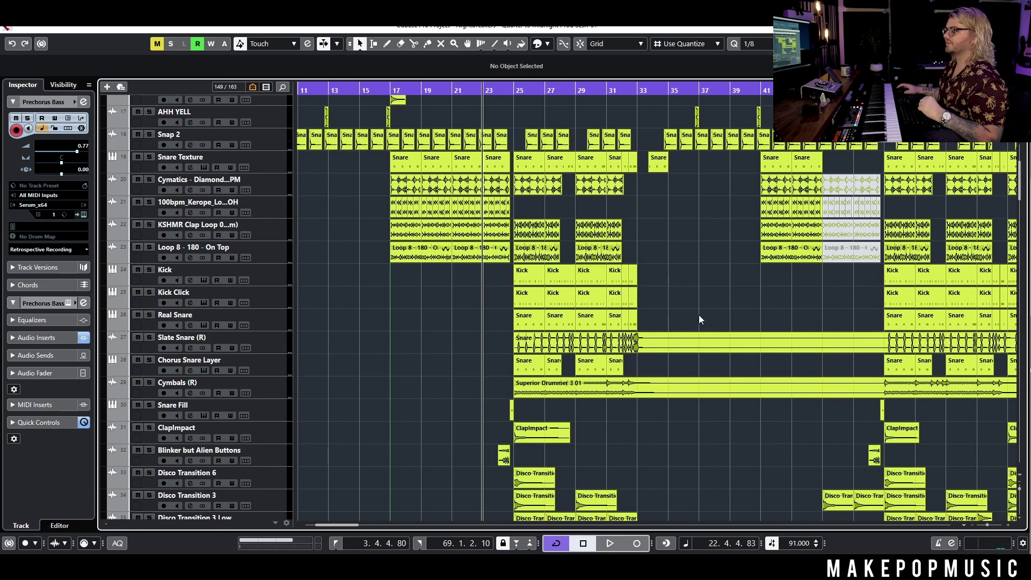
scroll(685, 308, down, 15)
scroll(686, 333, up, 15)
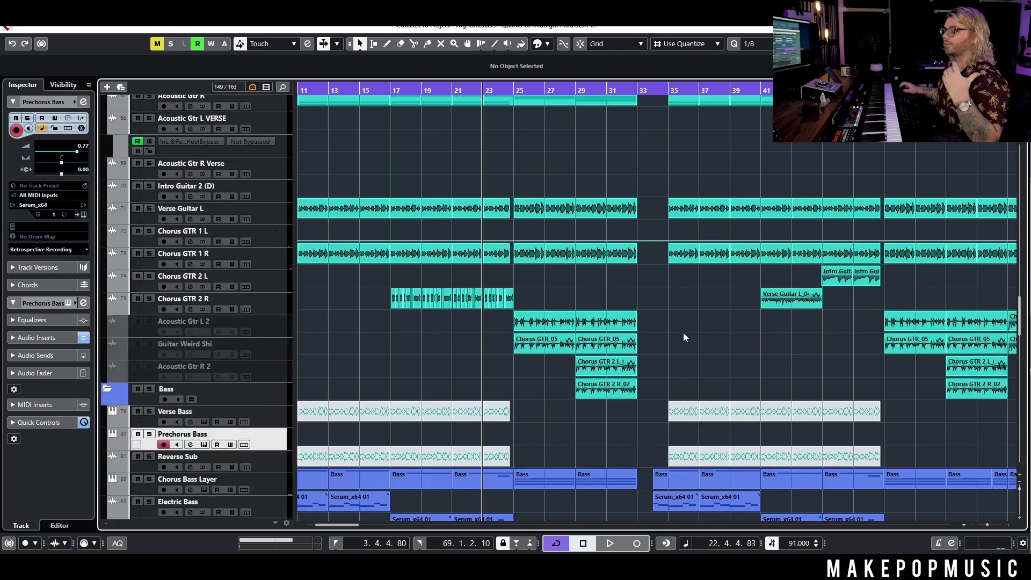
scroll(690, 338, up, 2)
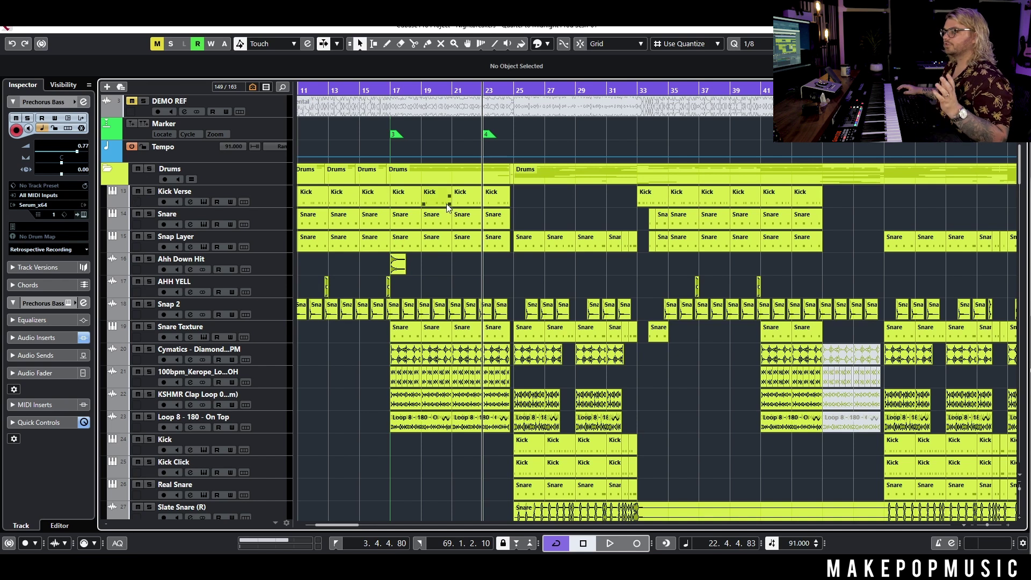
scroll(531, 202, up, 5)
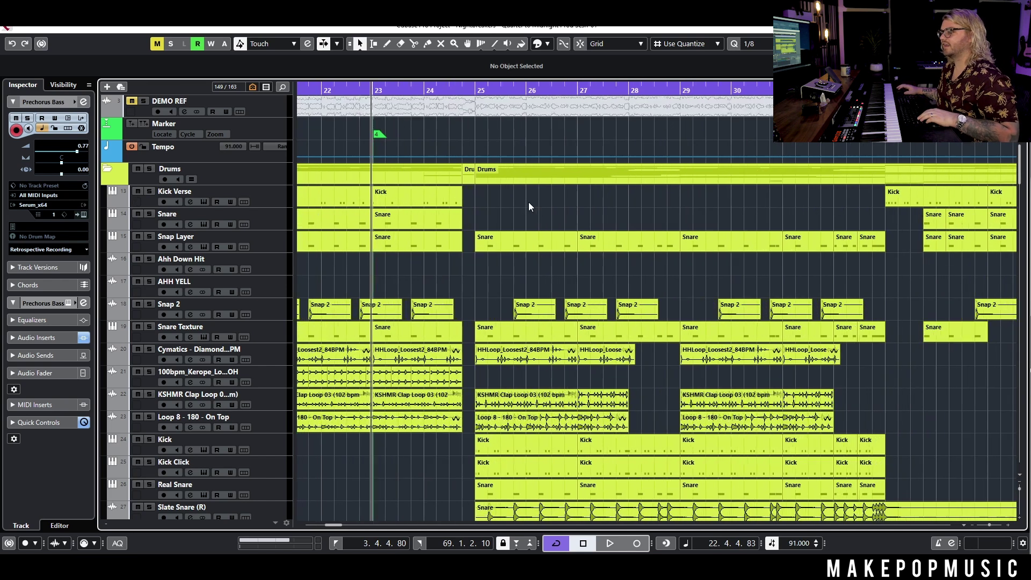
click(150, 192)
key(space)
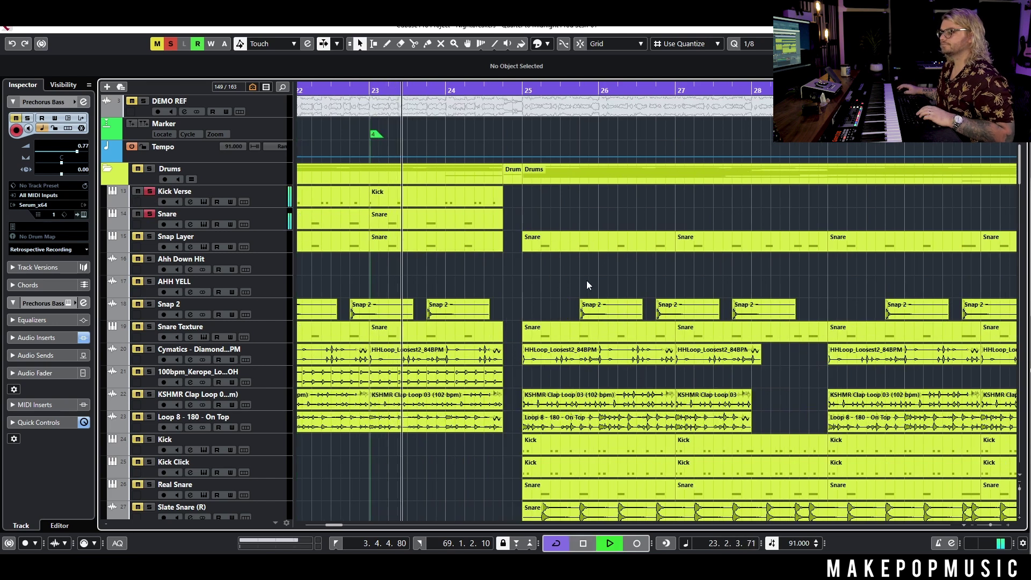
key(space)
- Replace the verse kick and snare solos with the chorus Kick, play it from just before bar 25, then stop
click(150, 192)
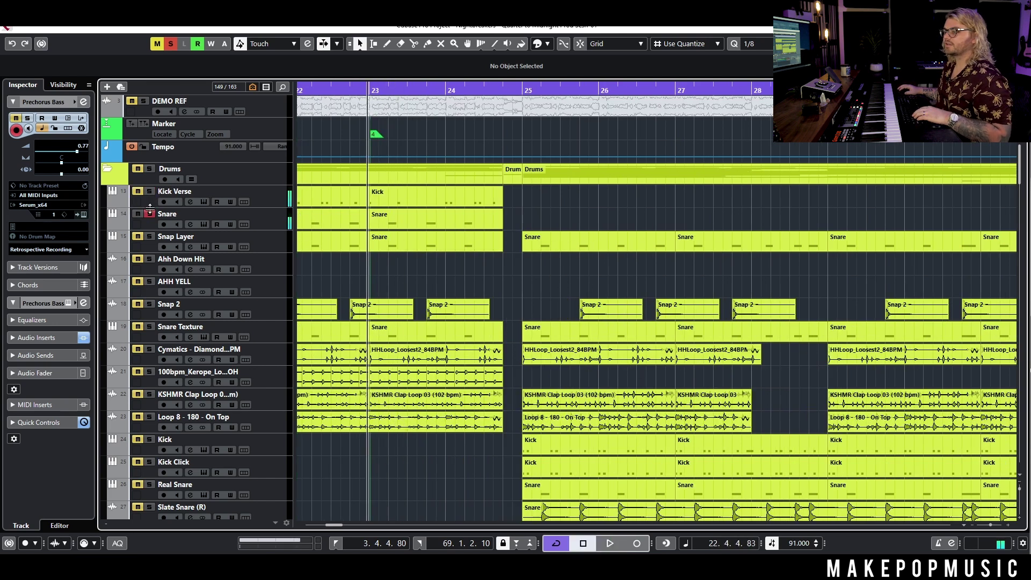
click(150, 441)
click(521, 89)
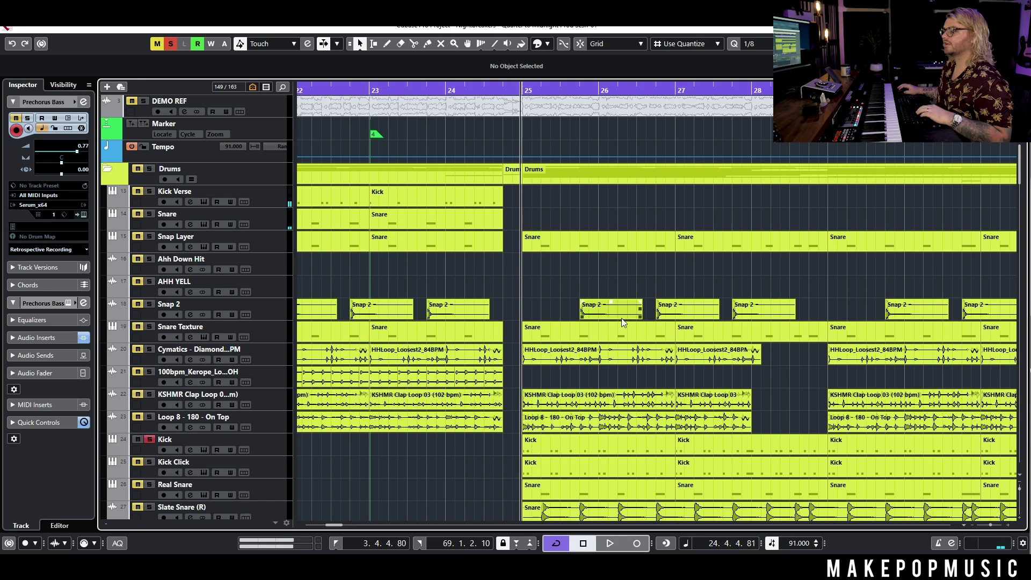
key(h)
key(space)
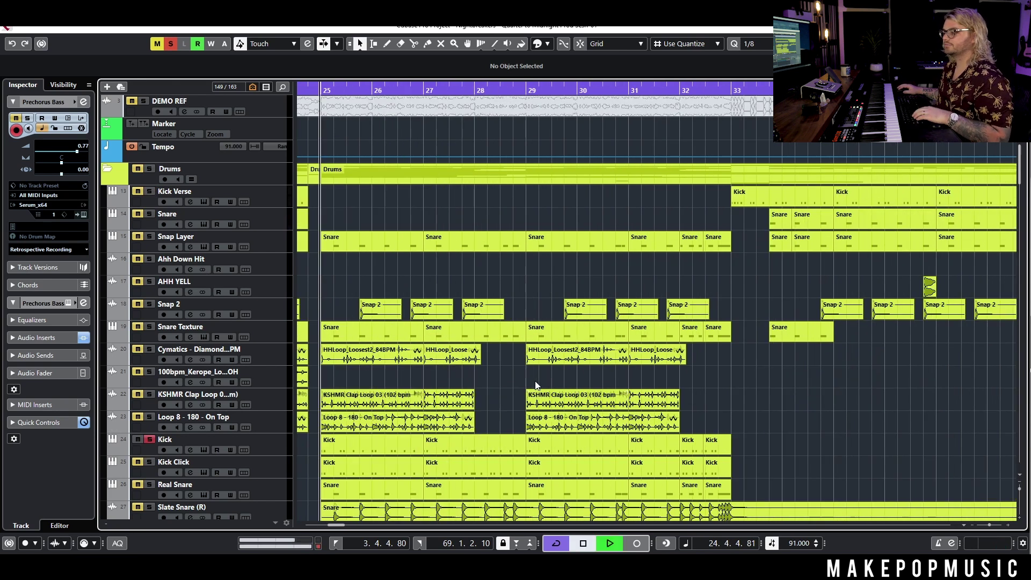
key(space)
- Switch the solo from Kick to Kick Click, play it from just before bar 25, then stop
click(150, 462)
click(150, 440)
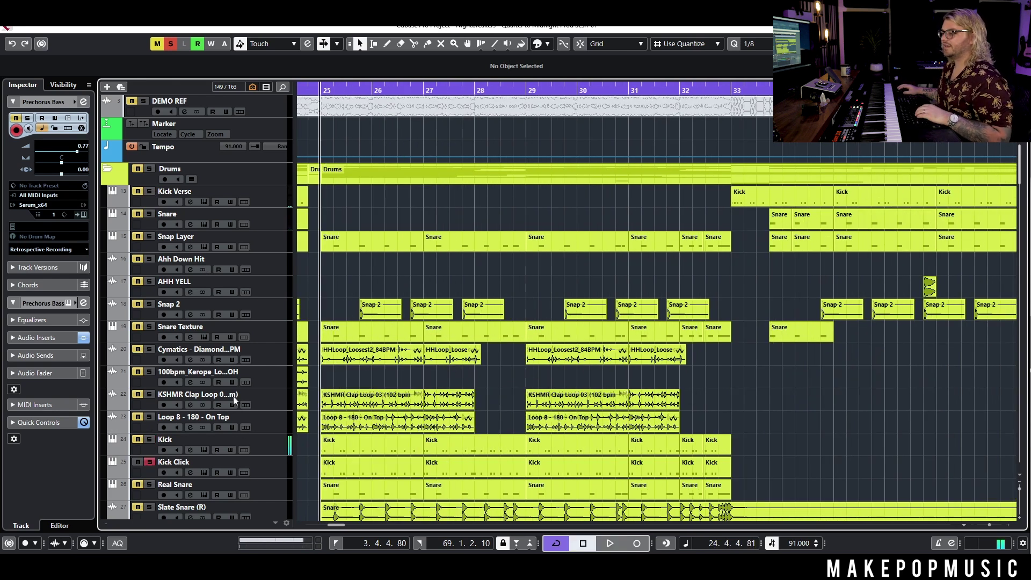
key(space)
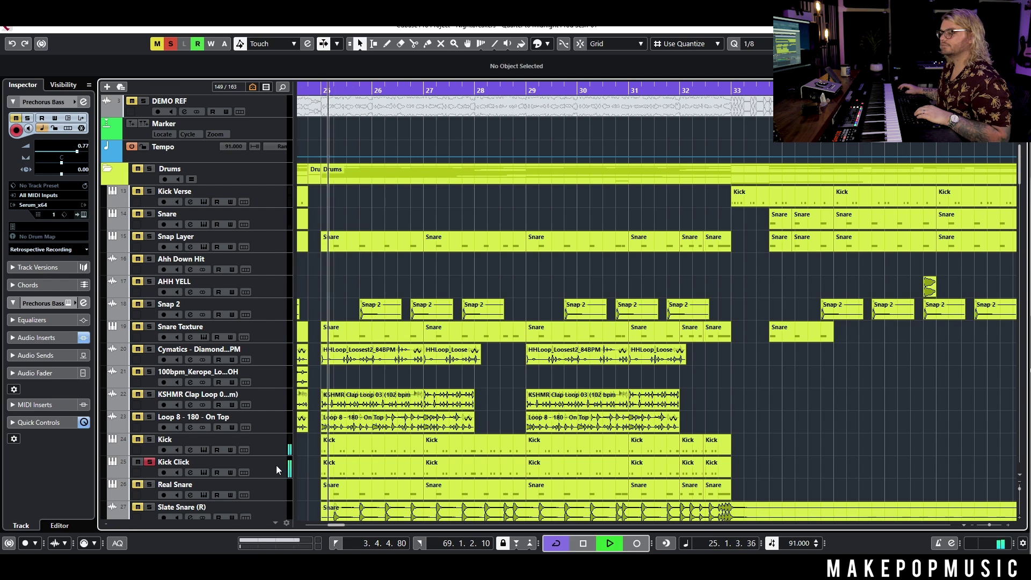
click(276, 466)
key(space)
- Add the Kick track to the Kick Click solo, play both layers together at the chorus start, then stop
click(281, 444)
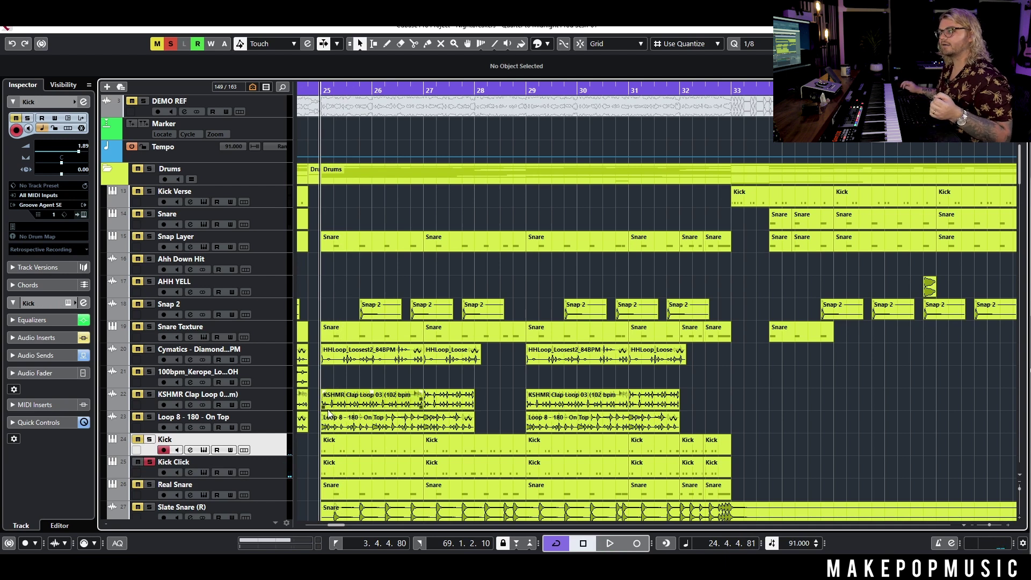
scroll(328, 413, left, 5)
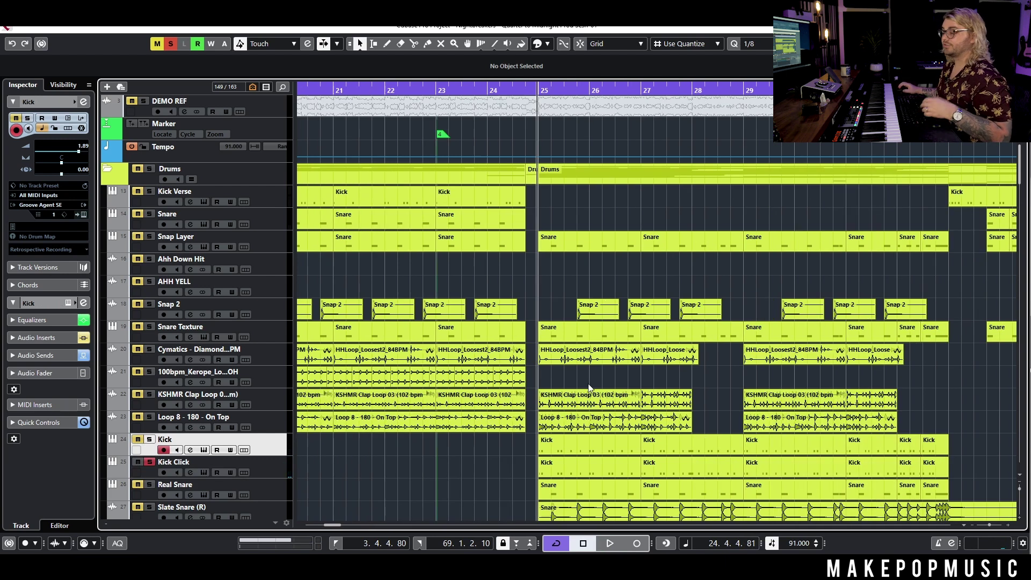
scroll(589, 388, down, 3)
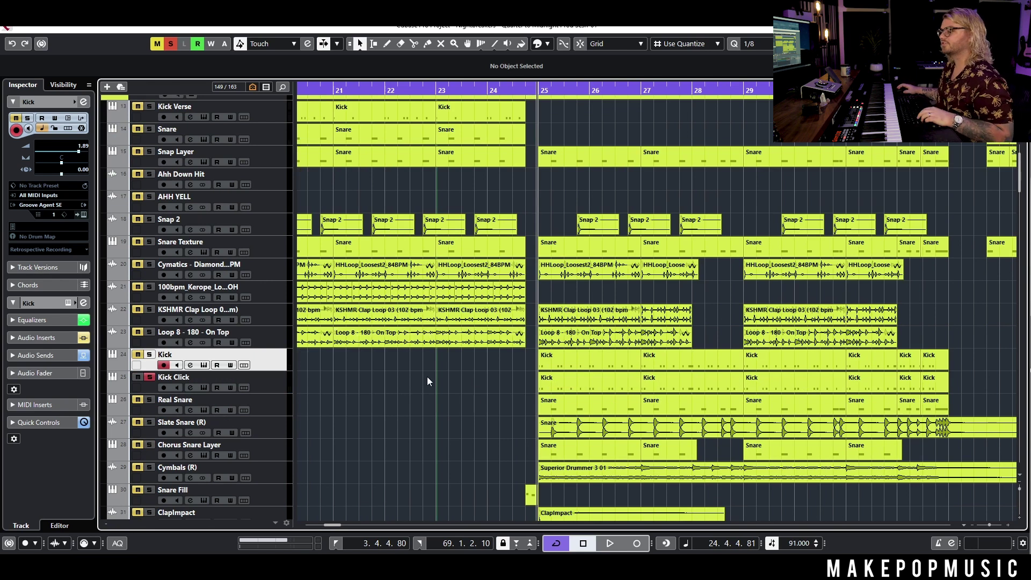
click(150, 355)
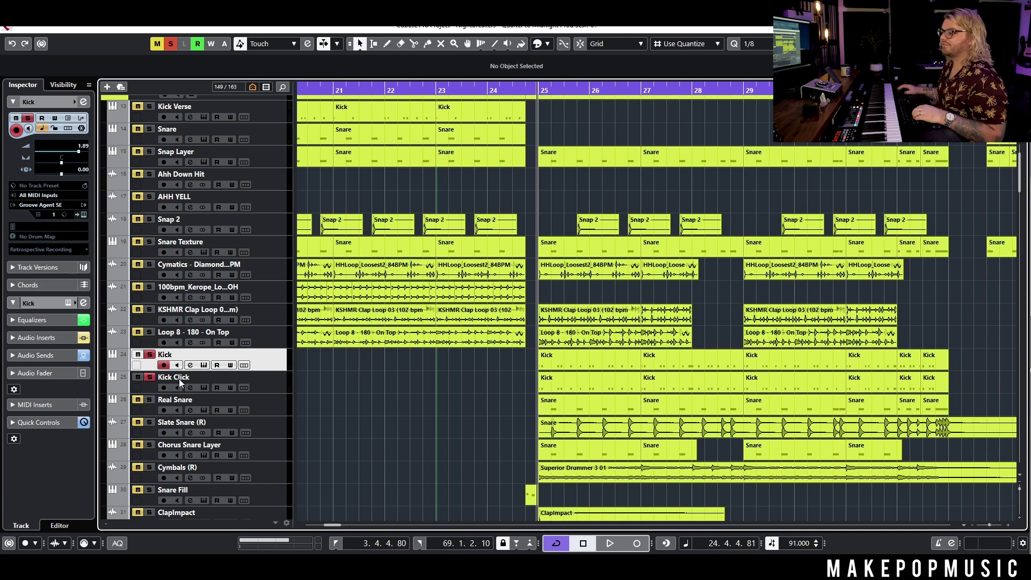
key(space)
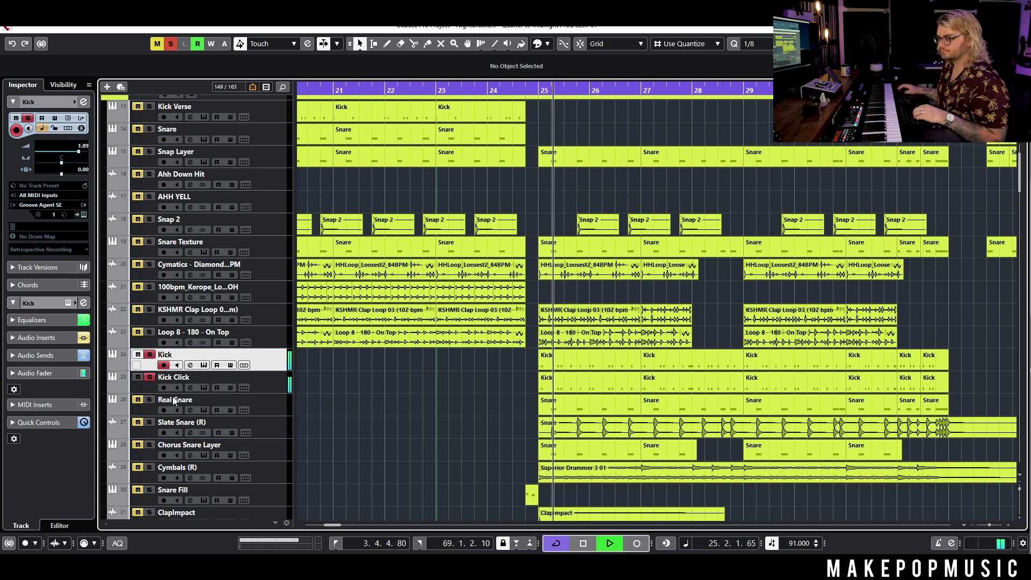
key(space)
- Solo Real Snare in place of the two kick layers and play it from the start of the chorus
click(150, 400)
click(150, 355)
click(258, 400)
key(space)
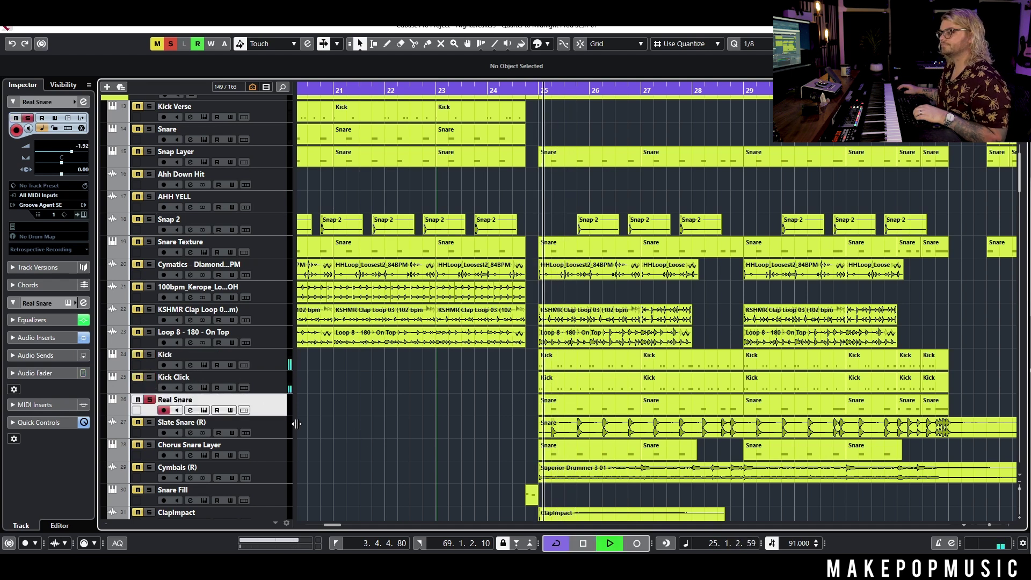
- Inspect the Groove Agent SE instrument on Real Snare, stop playback and close its window
click(204, 411)
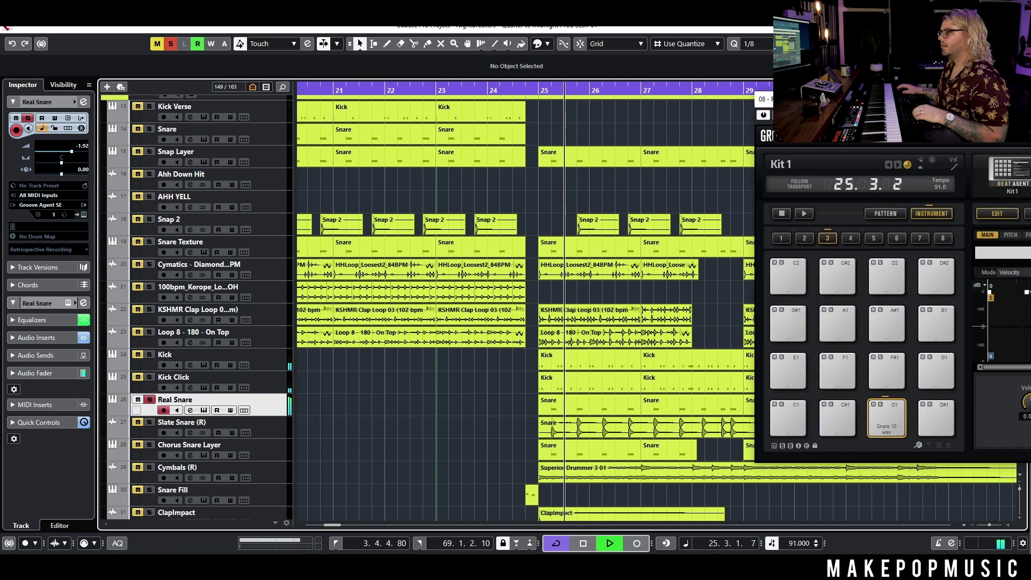
key(space)
drag(972, 398, 401, 441)
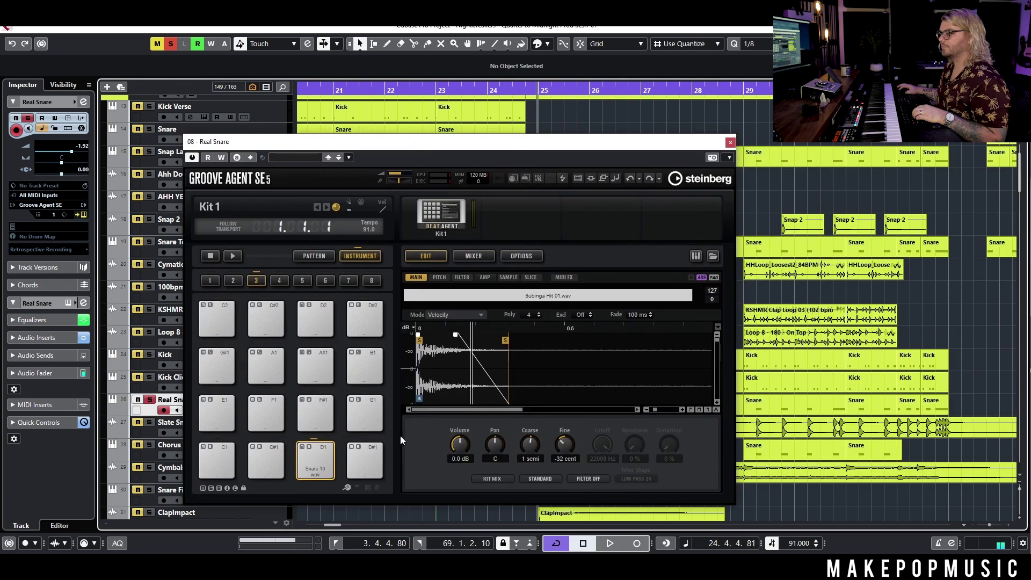
click(730, 144)
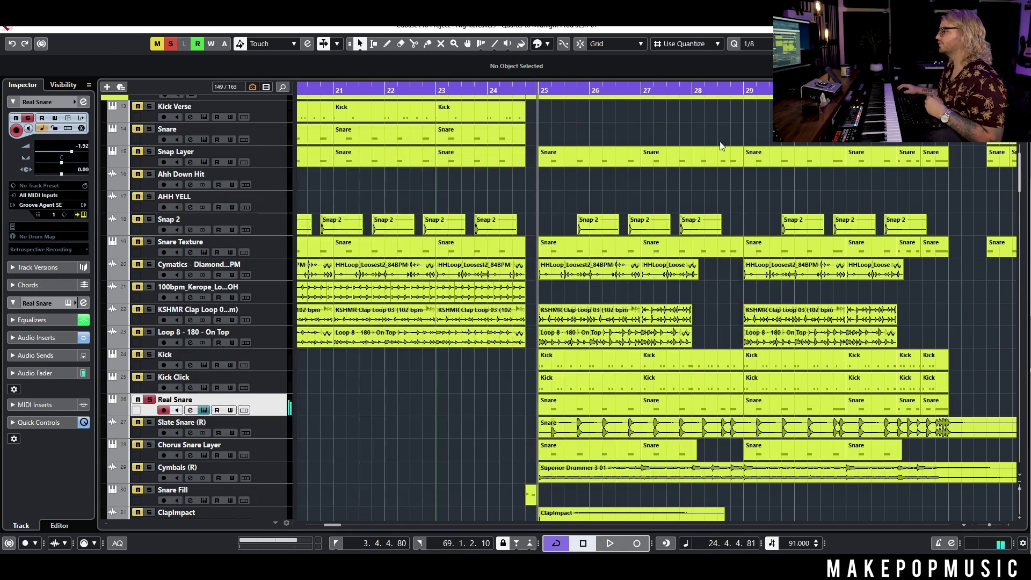
- Switch the solo from Real Snare to Slate Snare (R), then open and close its channel settings
click(149, 422)
click(149, 399)
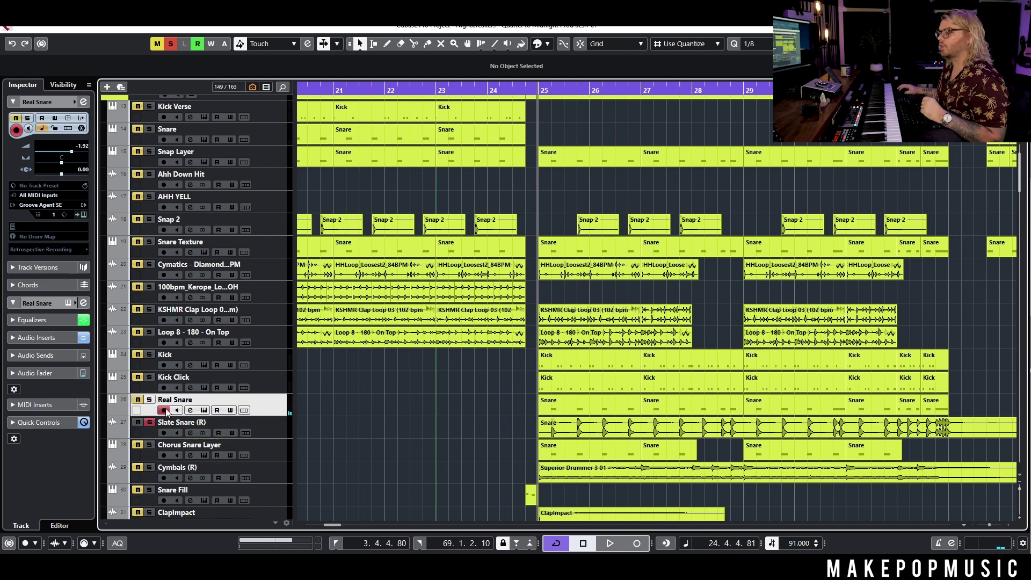
click(190, 433)
click(874, 308)
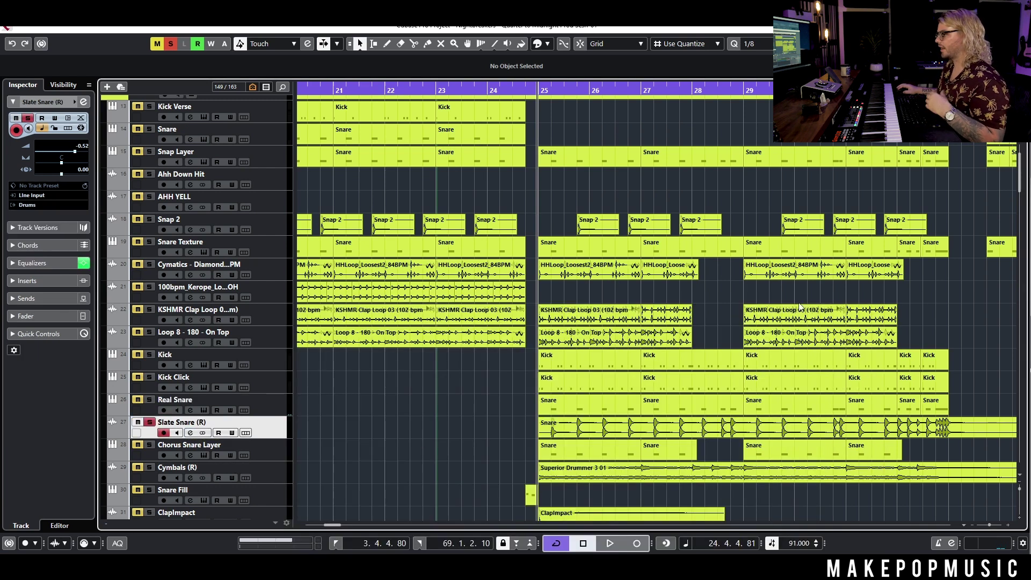
- Play Slate Snare (R) from the chorus start, add Real Snare to the solo during playback, then stop
key(space)
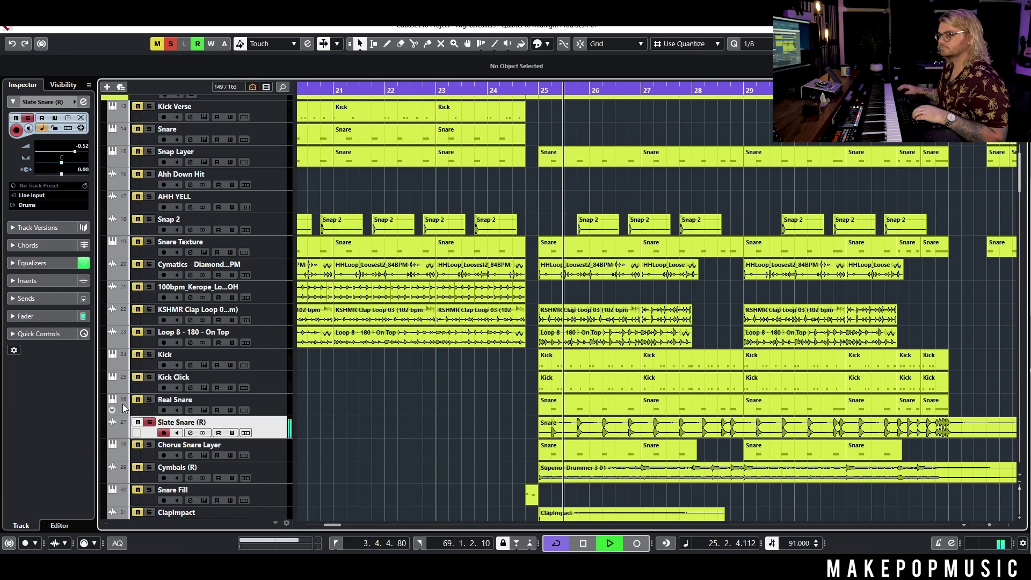
click(150, 399)
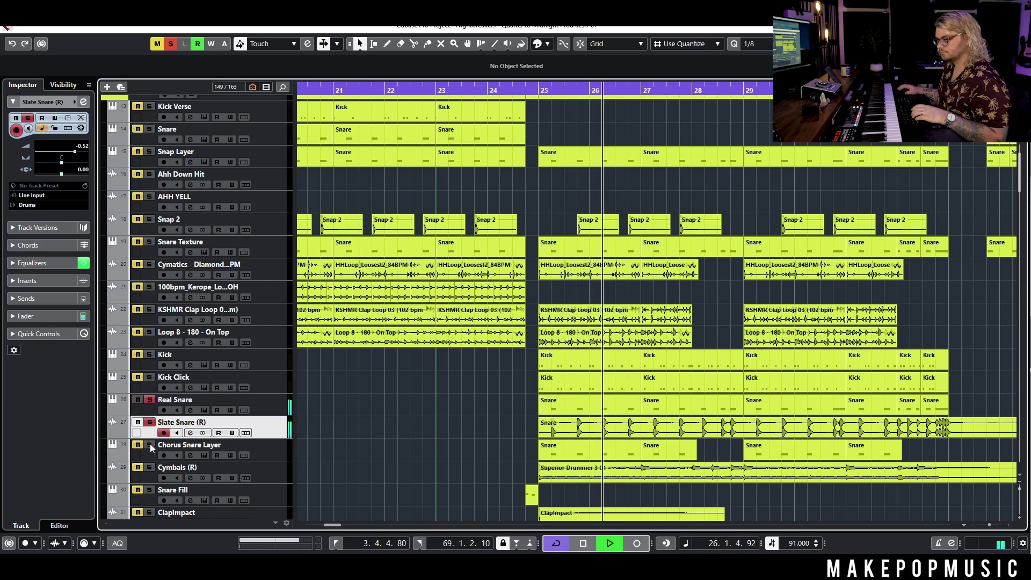
key(space)
- Solo Chorus Snare Layer in place of the other snares, play it from the chorus start, then stop
click(152, 410)
click(149, 401)
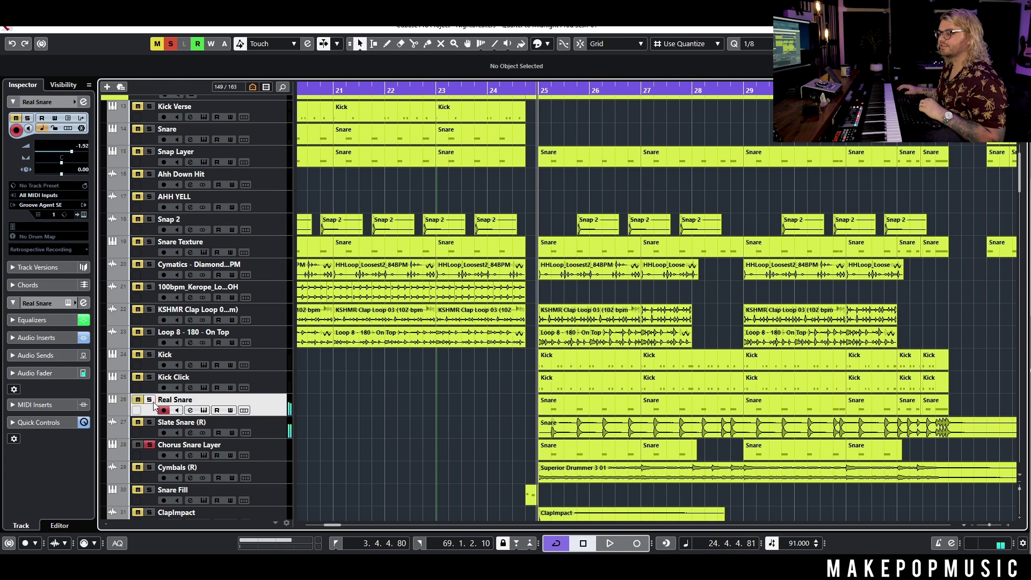
click(273, 448)
key(space)
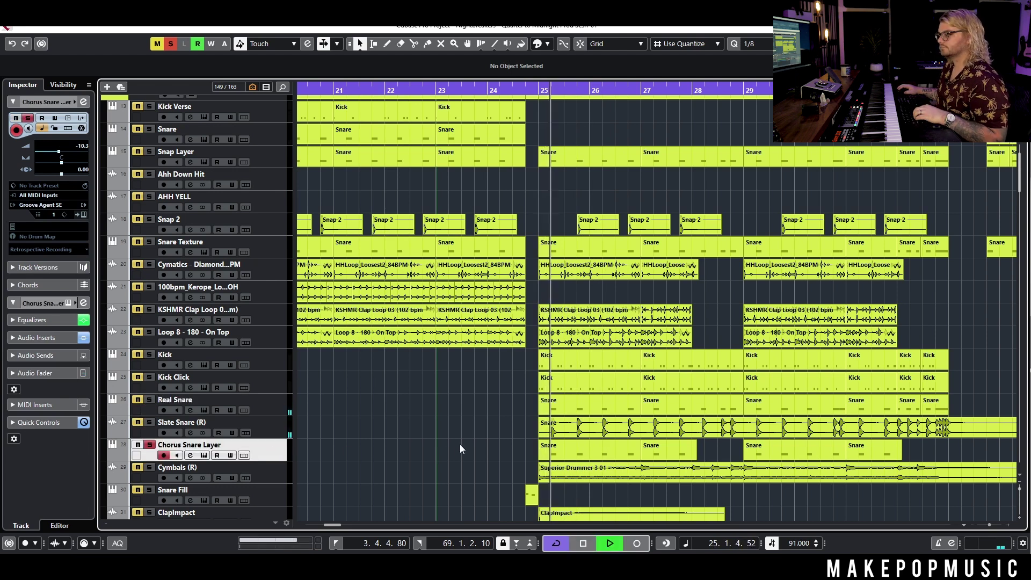
key(space)
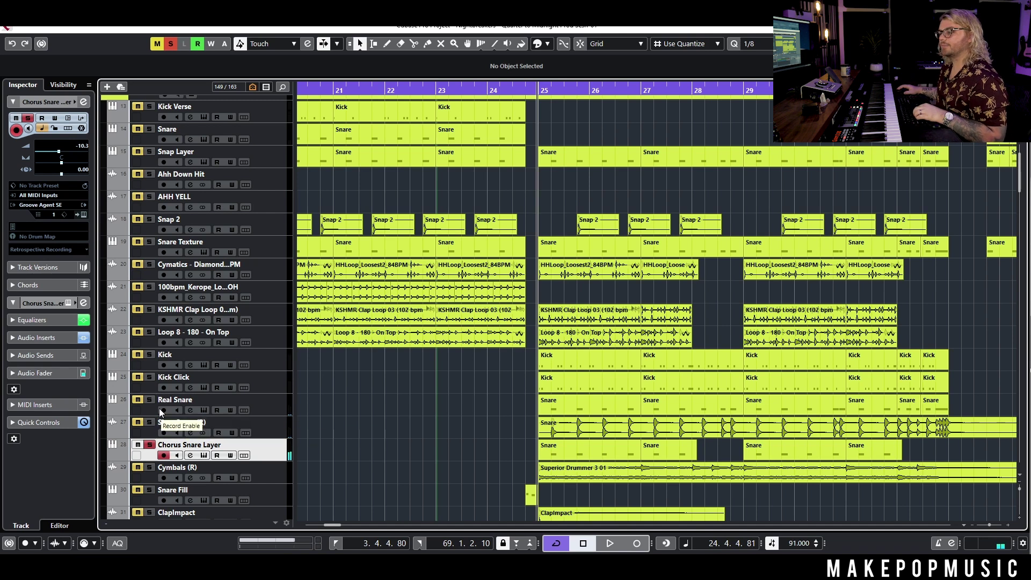
- Solo Kick, Kick Click, Real Snare, Slate Snare (R) and Chorus Snare Layer together and play from the chorus start
click(149, 377)
click(149, 355)
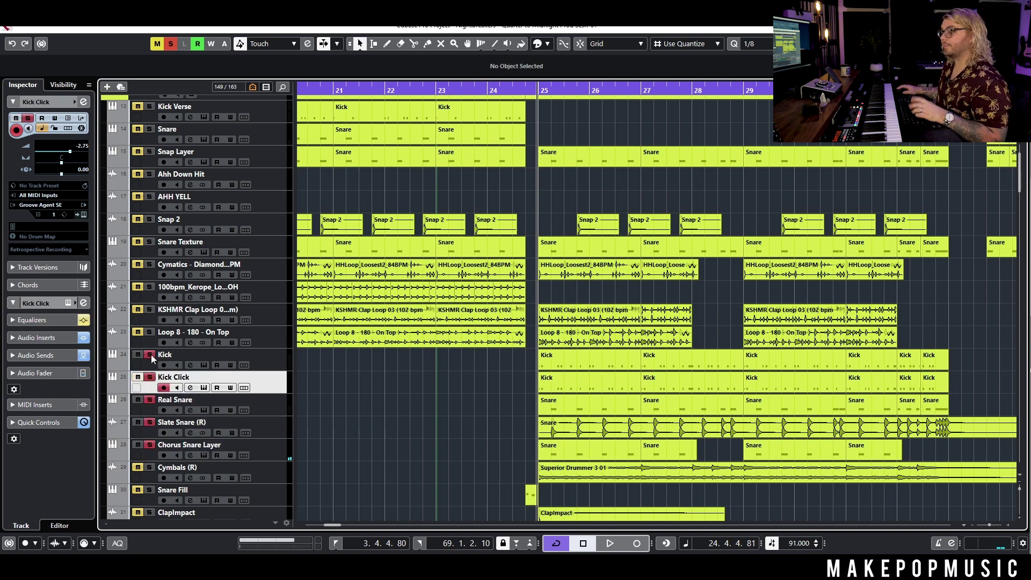
key(space)
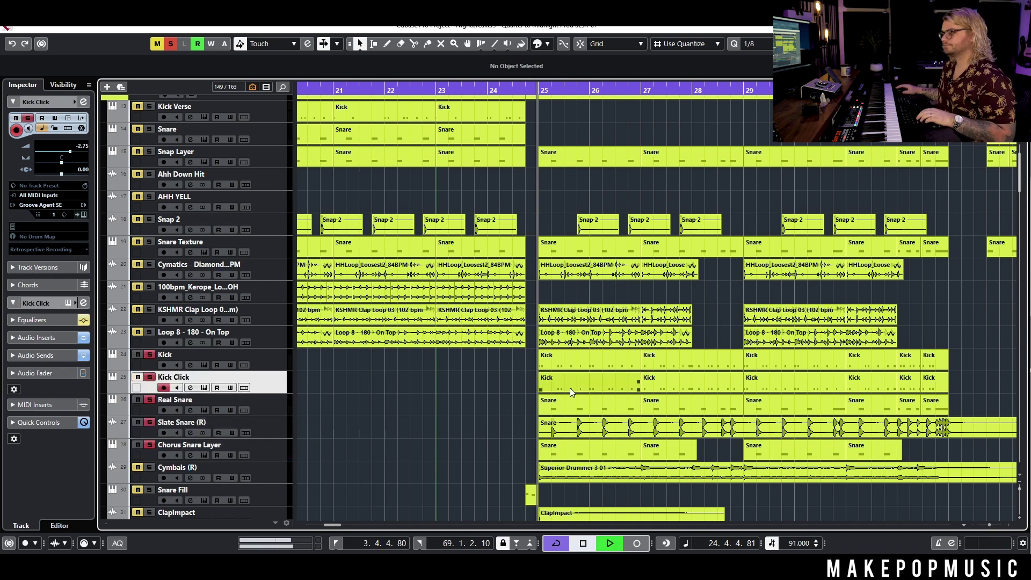
- Look over the lower drum tracks during playback, then stop and add Cymbals (R) to the soloed chorus drums
scroll(579, 402, down, 5)
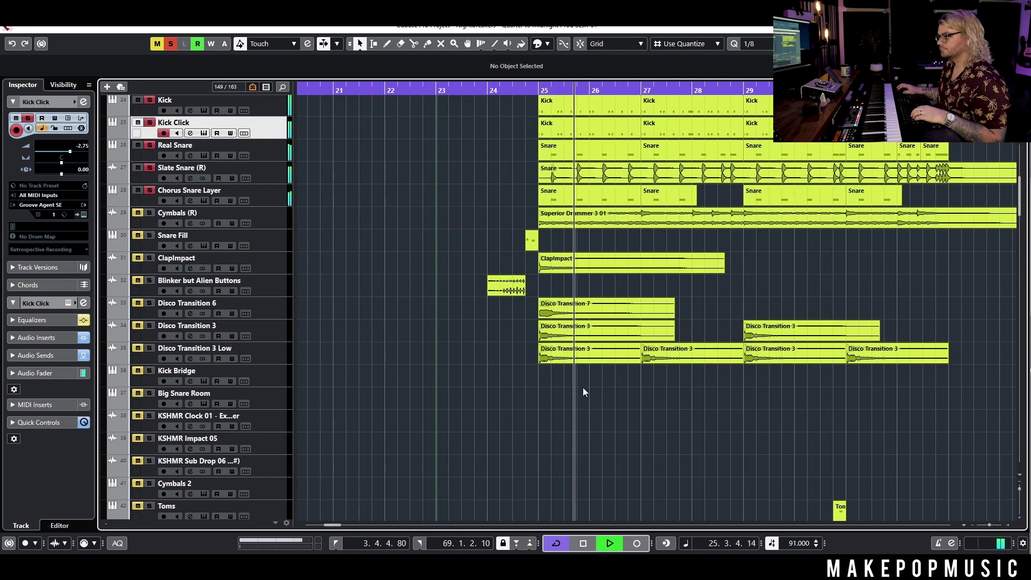
scroll(611, 414, up, 2)
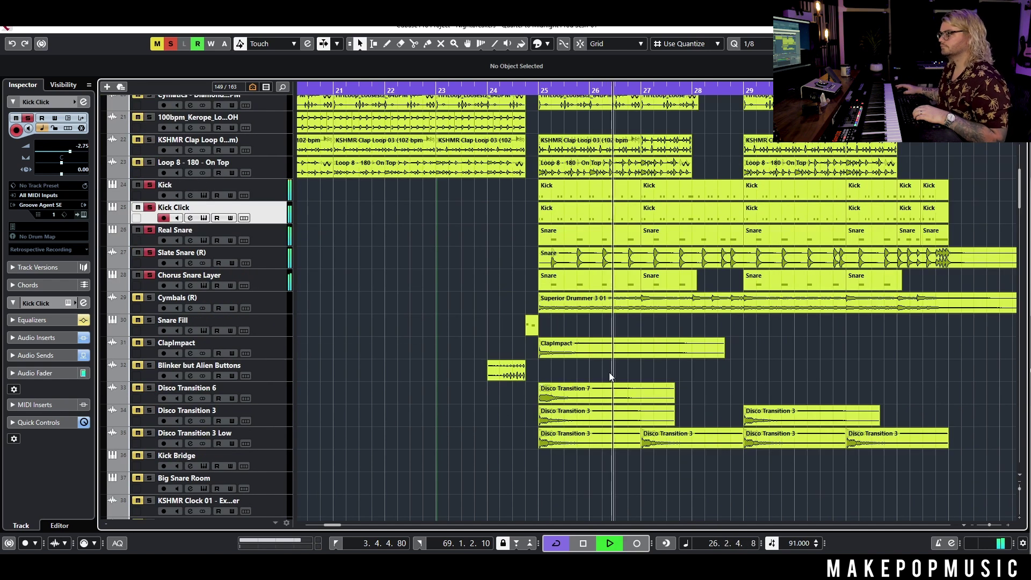
key(space)
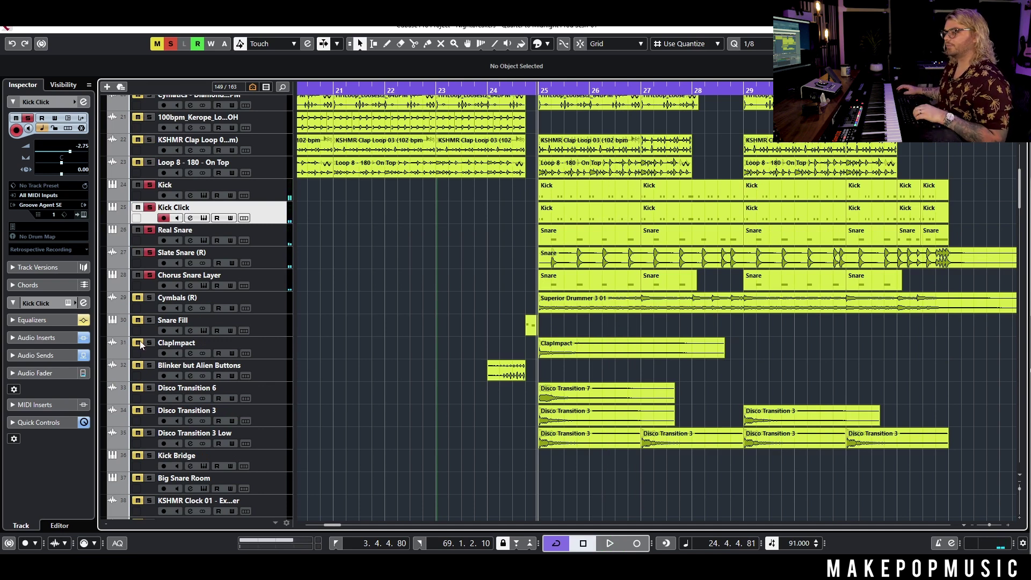
click(168, 302)
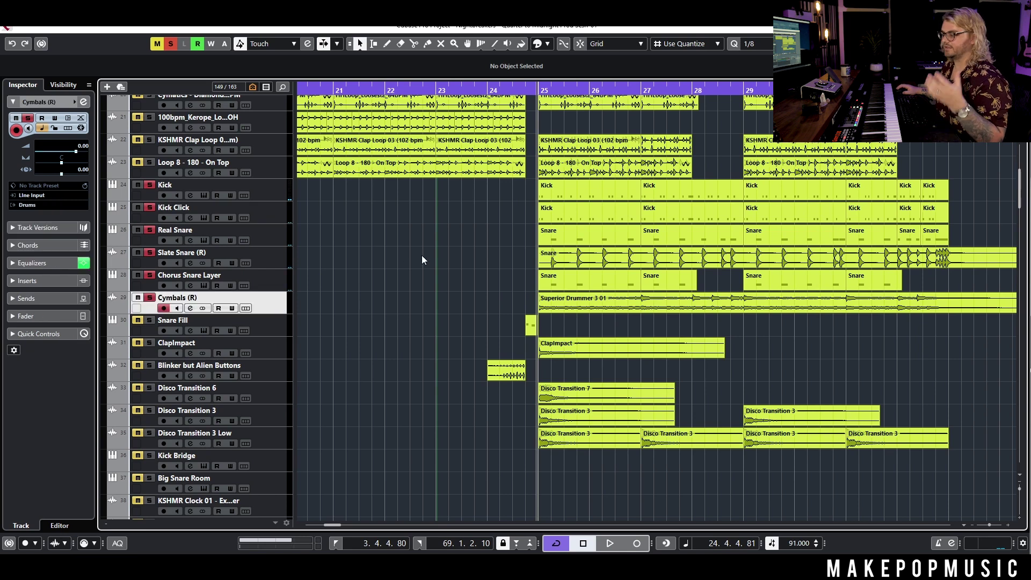
- Select the Superior Drummer clip on Cymbals (R), play the soloed drums from the chorus start, then stop
scroll(468, 268, up, 3)
click(597, 309)
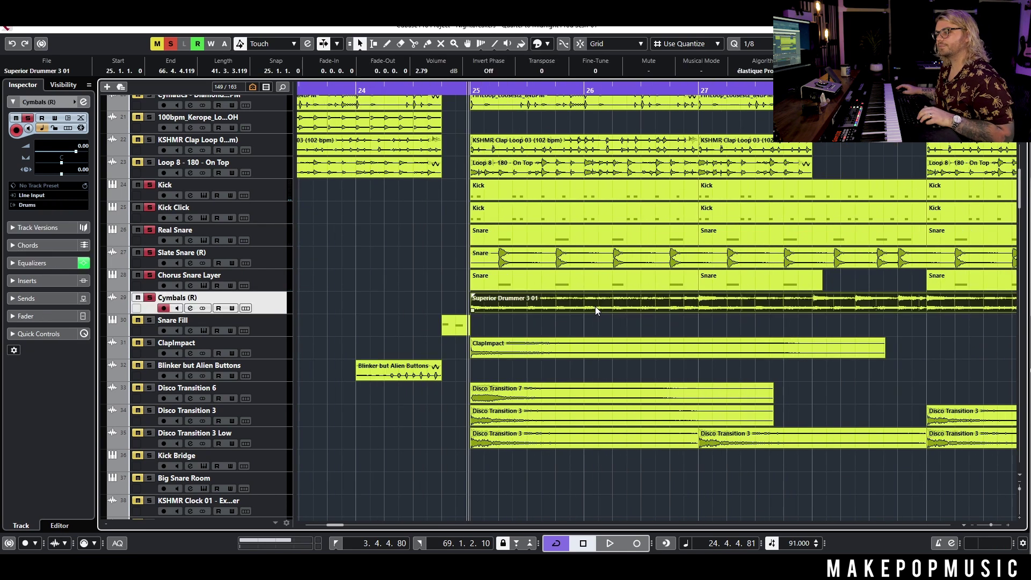
scroll(591, 309, up, 4)
scroll(518, 402, down, 4)
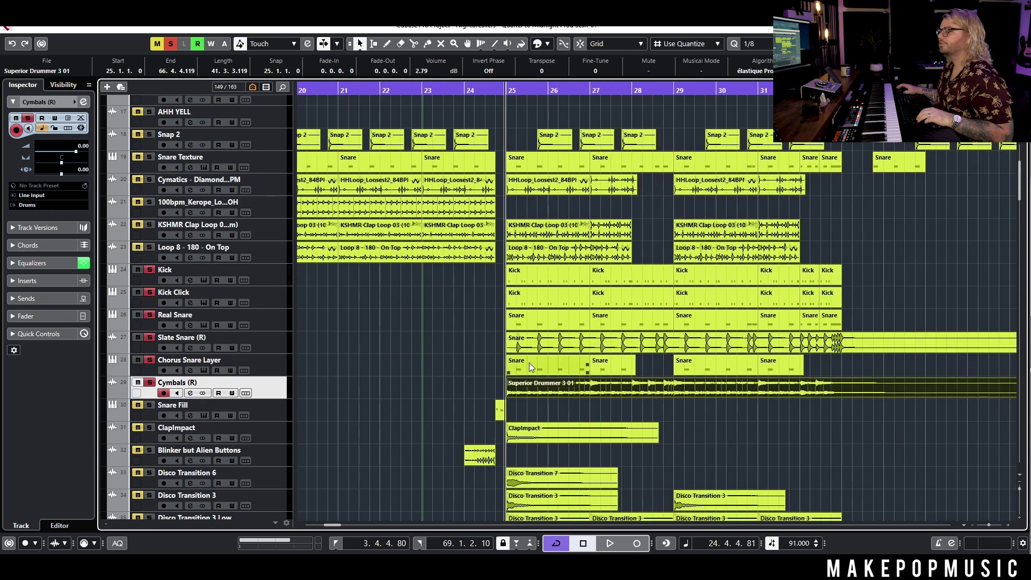
key(space)
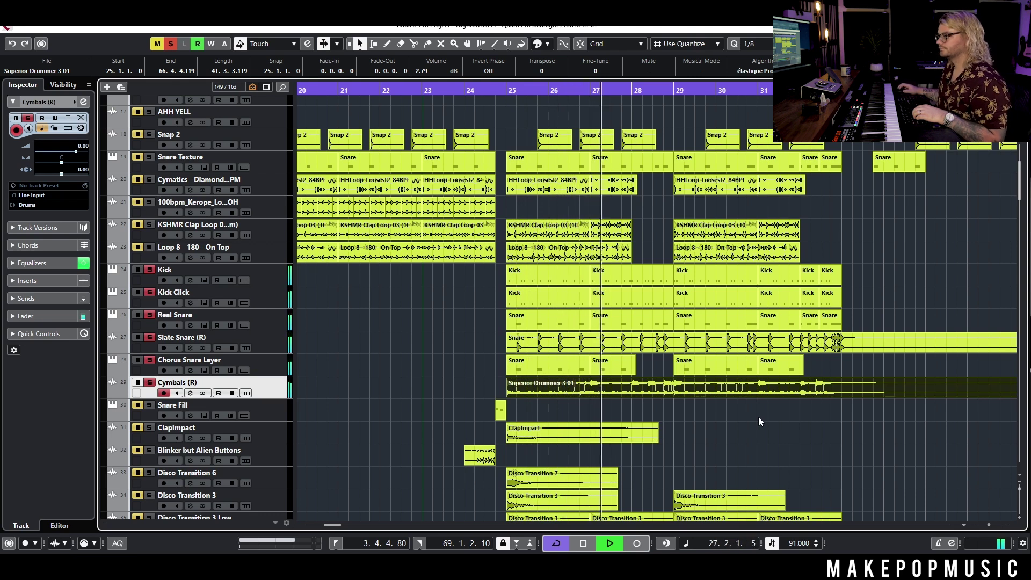
key(space)
- Add the KSHMR Clap Loop, Loop 8 - 180 - On Top and Cymatics loop tracks to the soloed chorus drums
scroll(501, 386, up, 4)
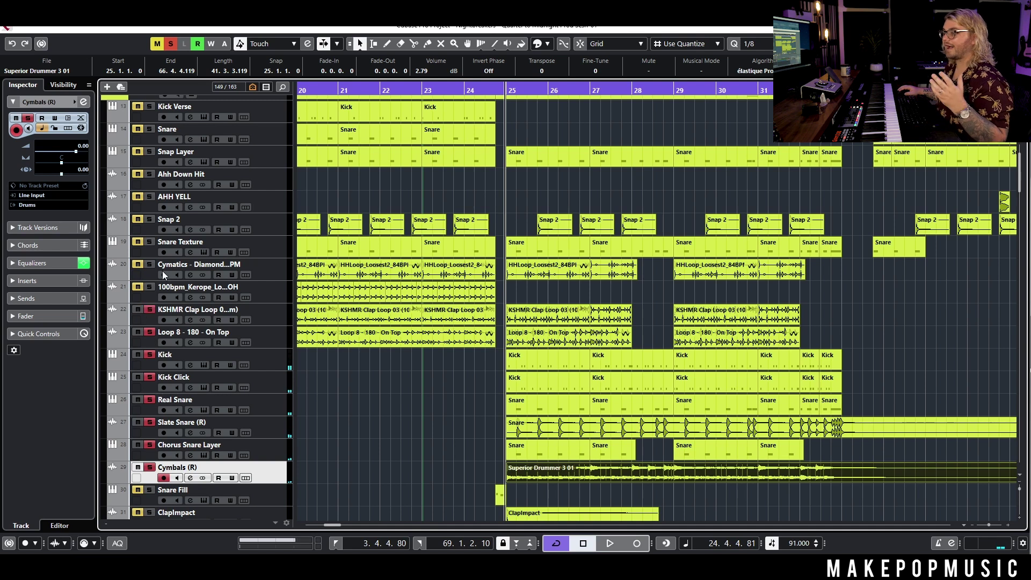
click(264, 318)
click(266, 339)
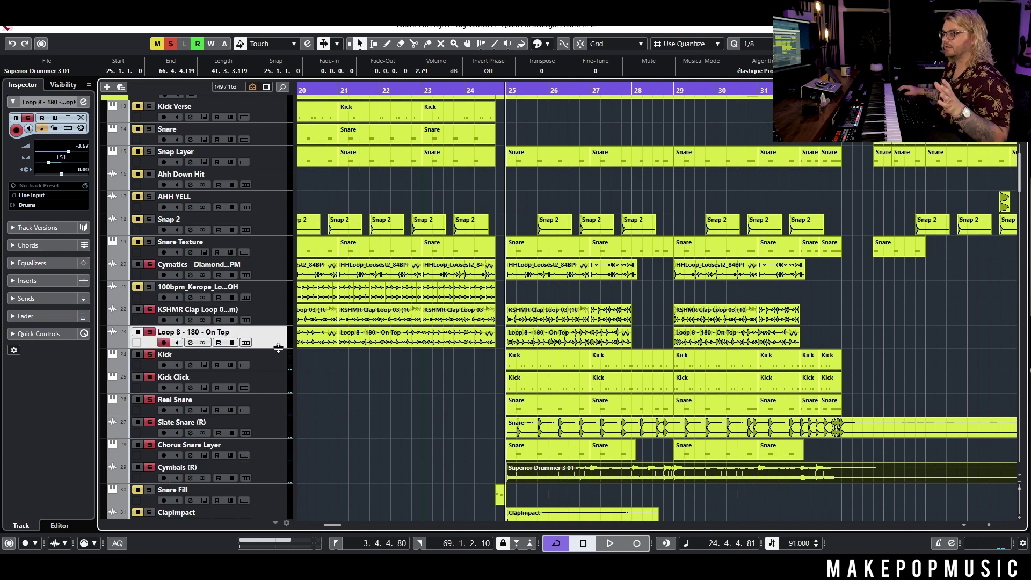
click(512, 369)
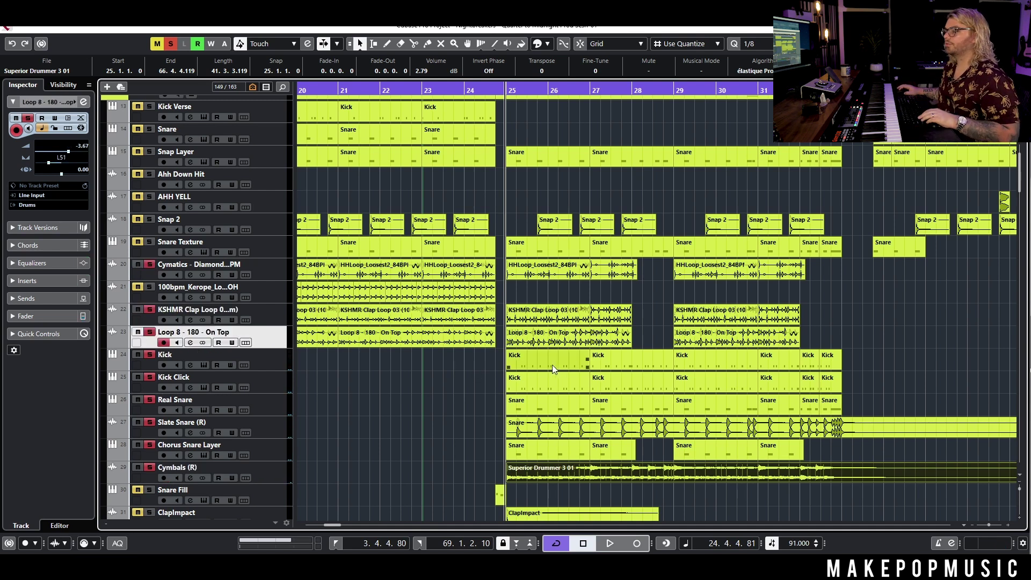
key(g)
click(459, 302)
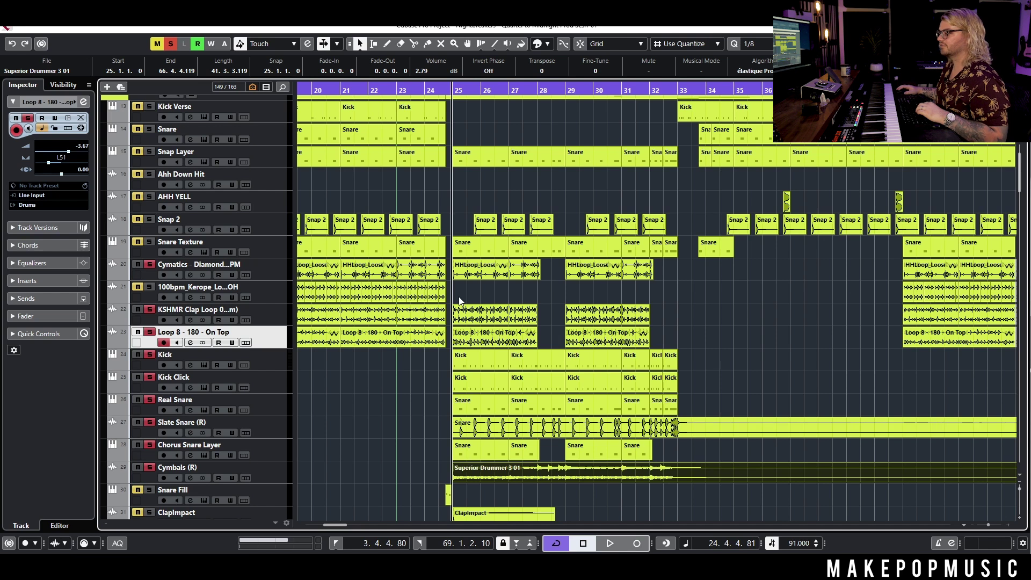
- Play the soloed drums from the chorus start, add Snap Layer and Snap 2 to the solo during playback, then stop
key(space)
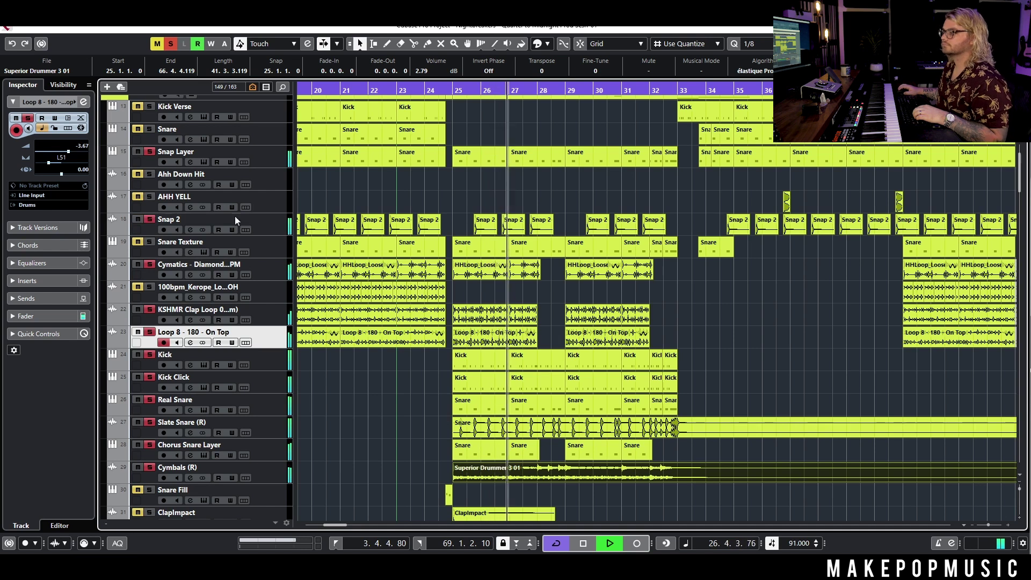
scroll(378, 241, up, 4)
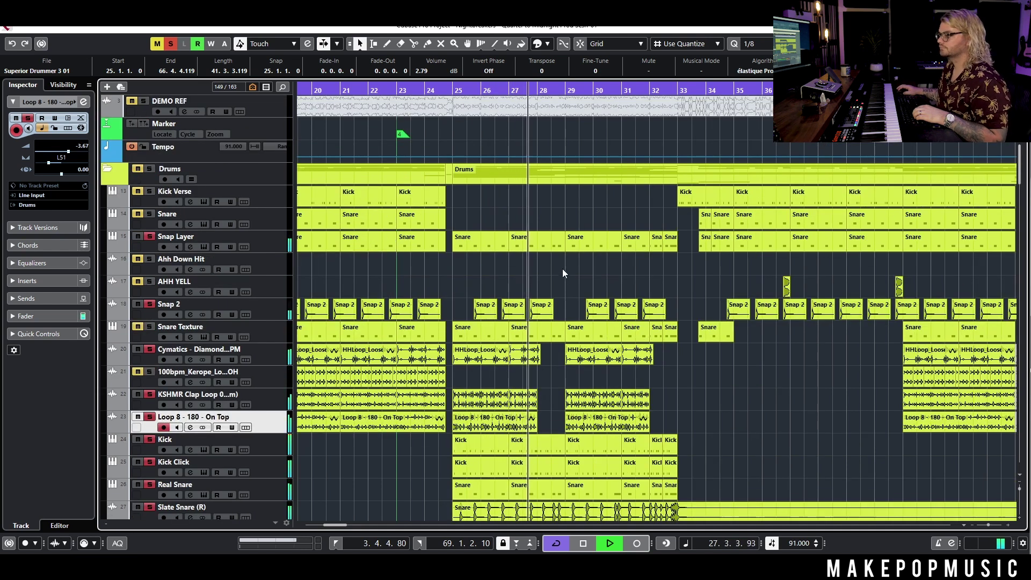
scroll(553, 282, down, 5)
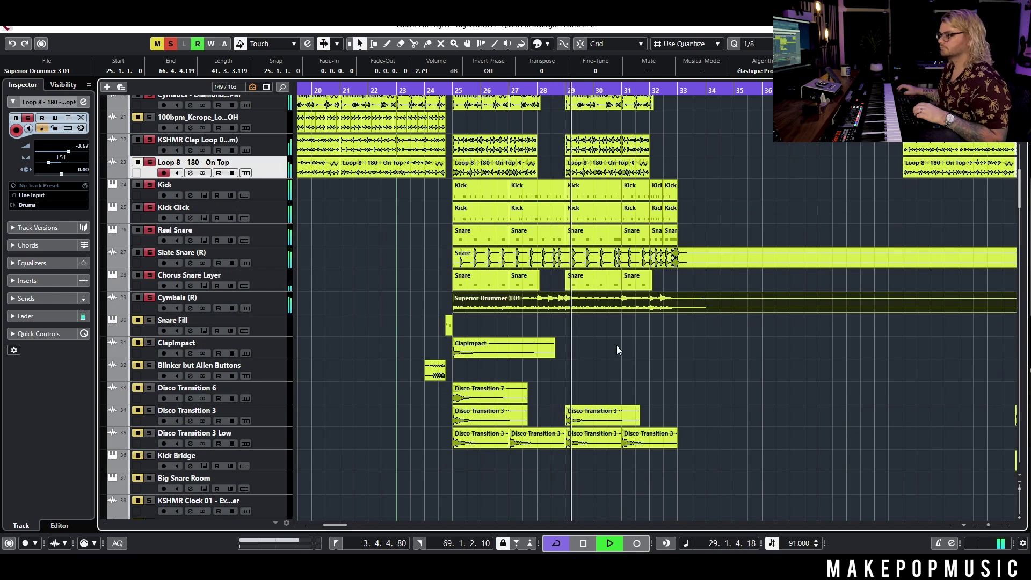
key(space)
- Clear all solos, solo Blinker but Alien Buttons, play it from just before bar 24, then stop
scroll(421, 342, up, 5)
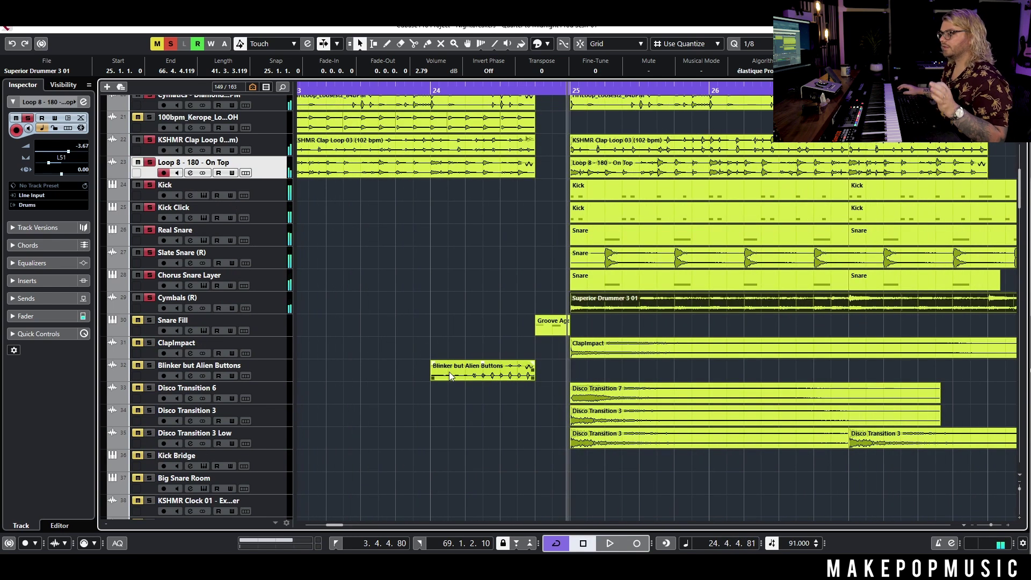
click(170, 44)
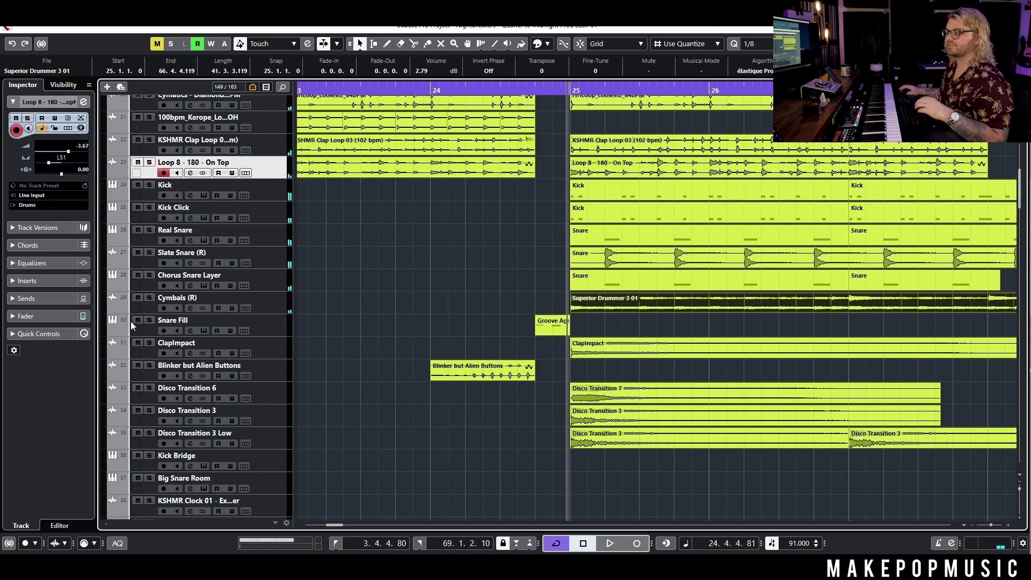
click(150, 365)
click(259, 372)
click(424, 89)
key(space)
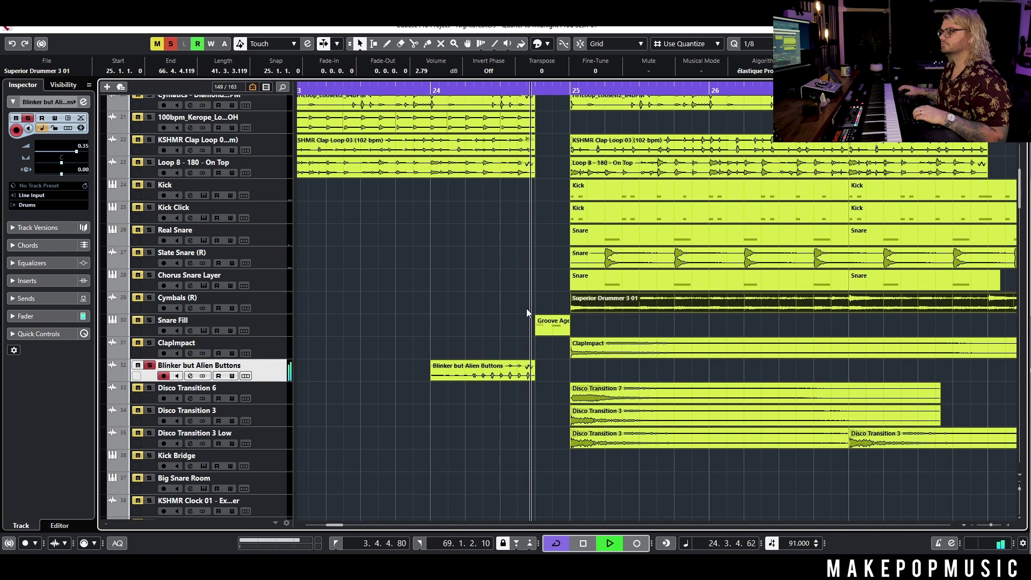
key(space)
- Add Snare Fill to the solo, play both transition tracks from just before bar 24, then stop
click(149, 321)
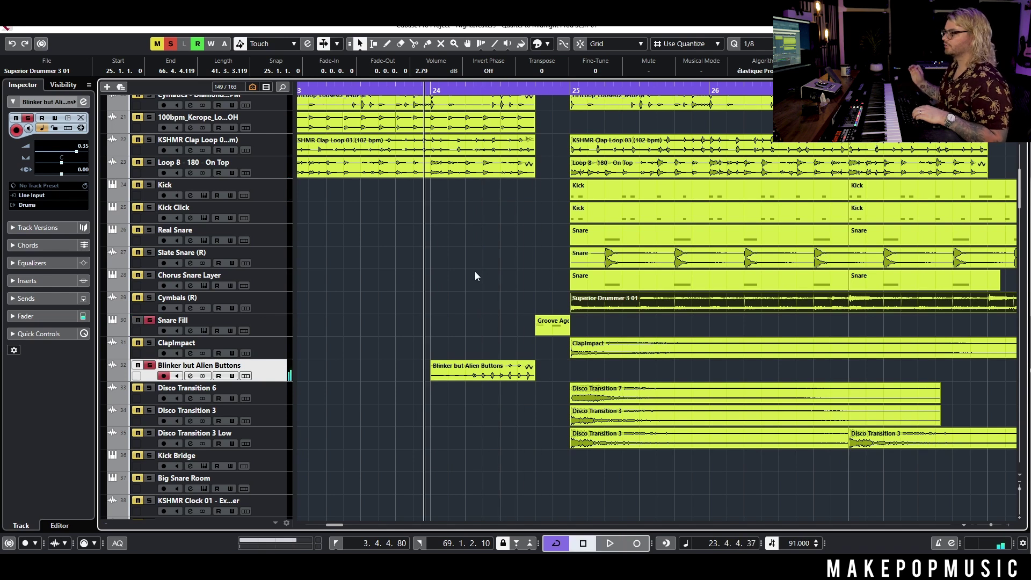
key(space)
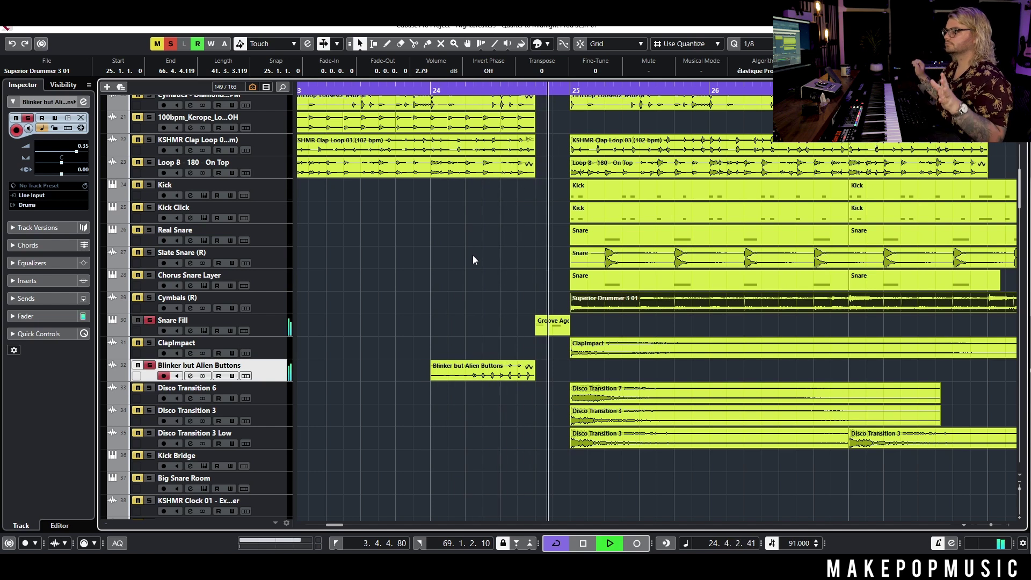
key(space)
- Switch the solo to ClapImpact, Disco Transition 6, Disco Transition 3 and Disco Transition 3 Low, and play from just before bar 25
click(271, 332)
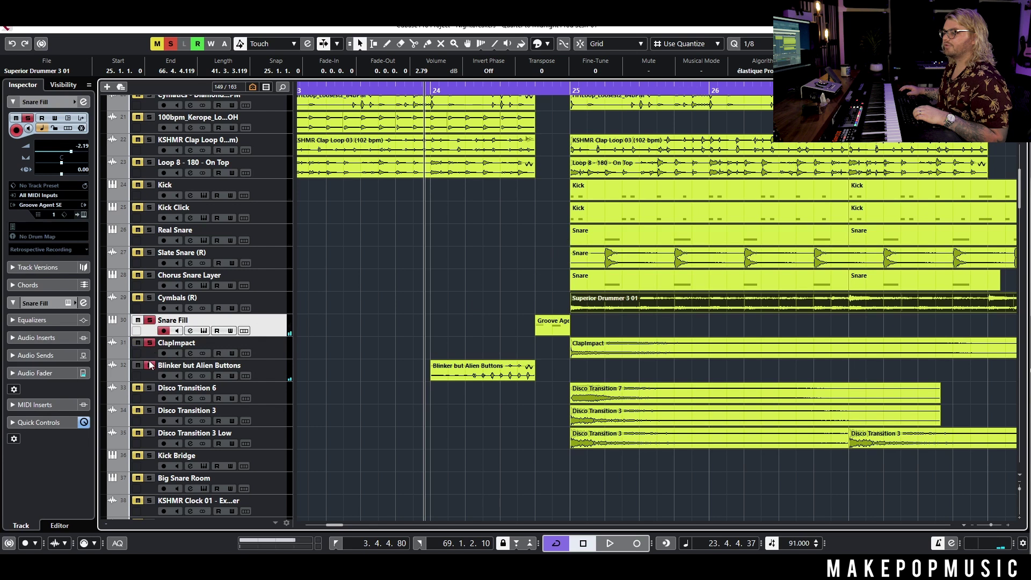
key(Down)
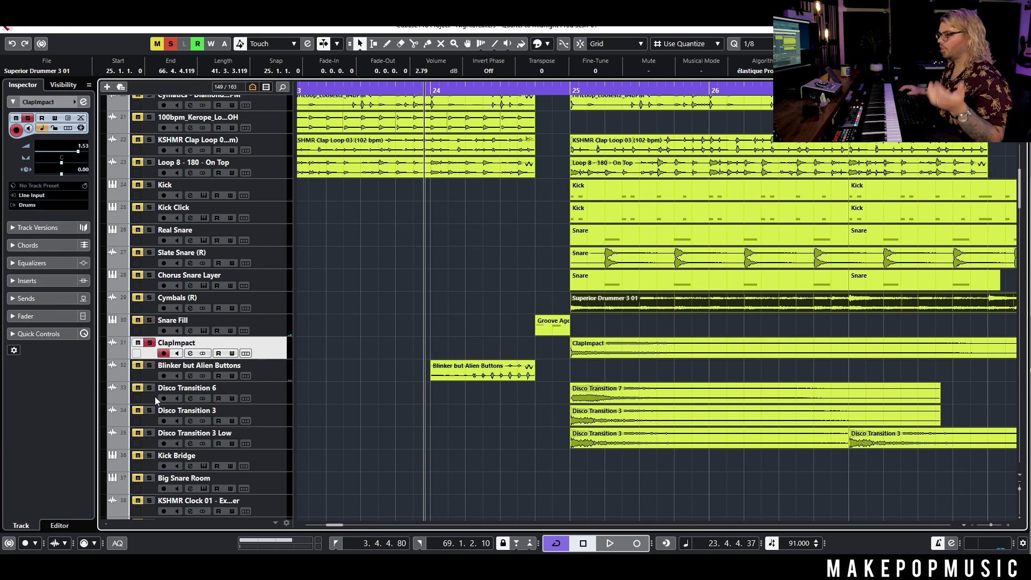
drag(149, 410, 150, 433)
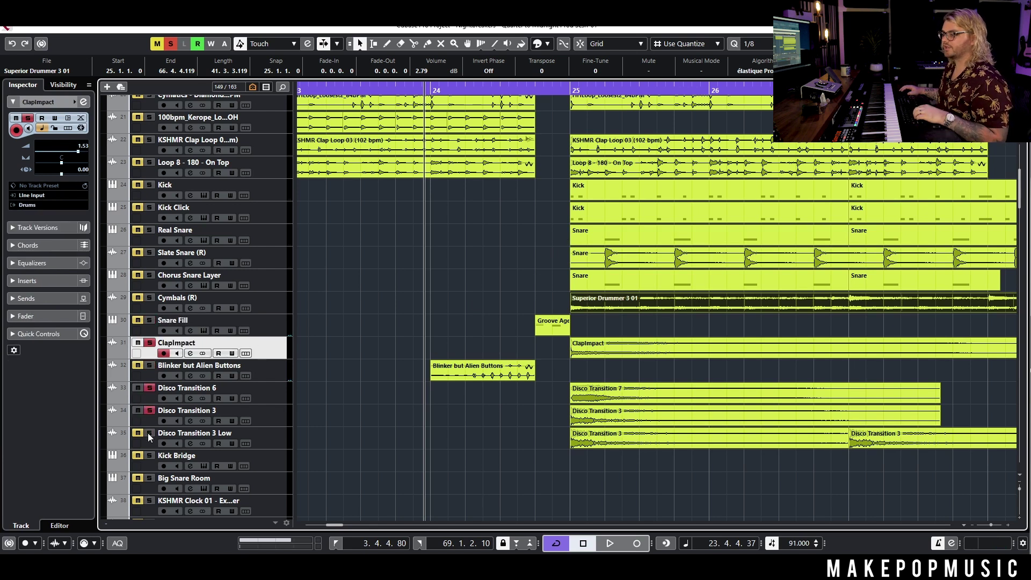
double_click(545, 91)
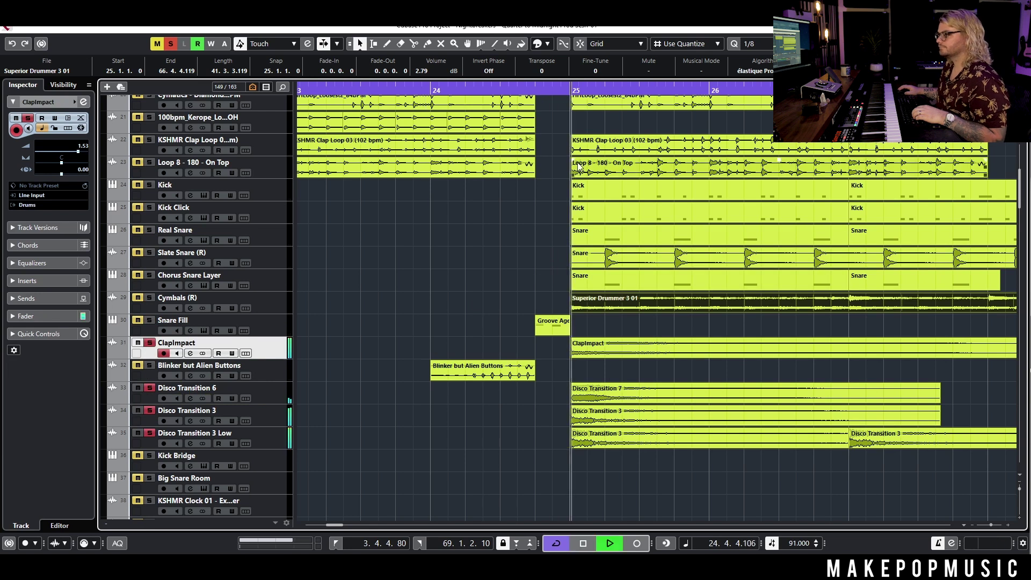
- Stop playback and take the Disco Transition 6, 3 and 3 Low tracks out of solo, leaving only ClapImpact soloed
key(g)
key(g)
key(g)
key(g)
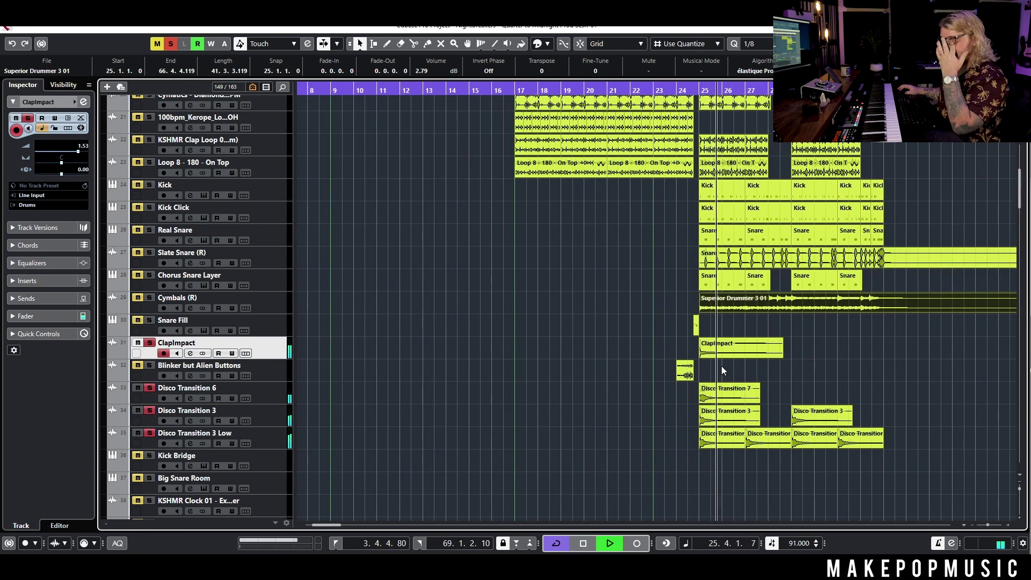
key(space)
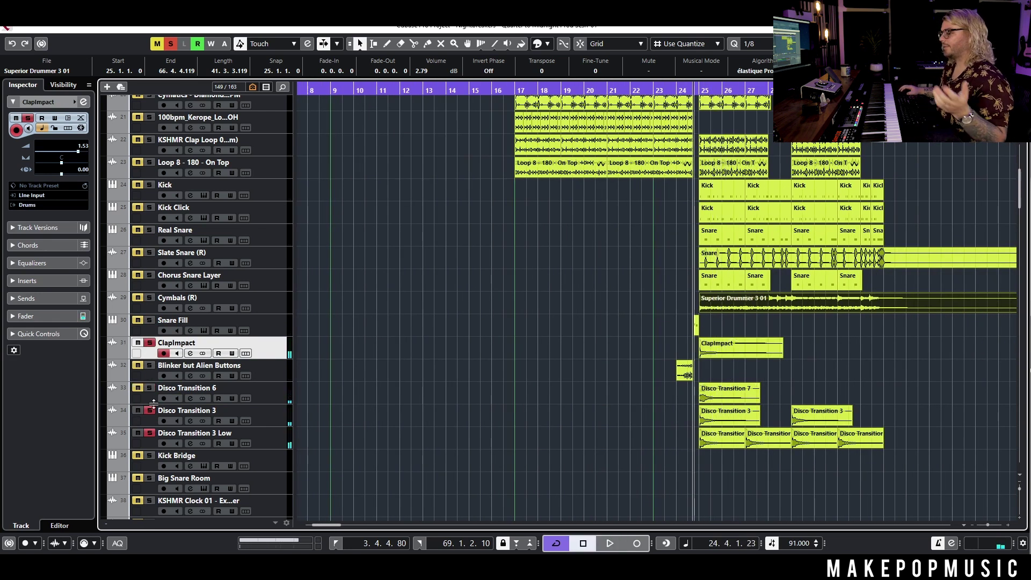
click(149, 433)
click(149, 411)
click(311, 348)
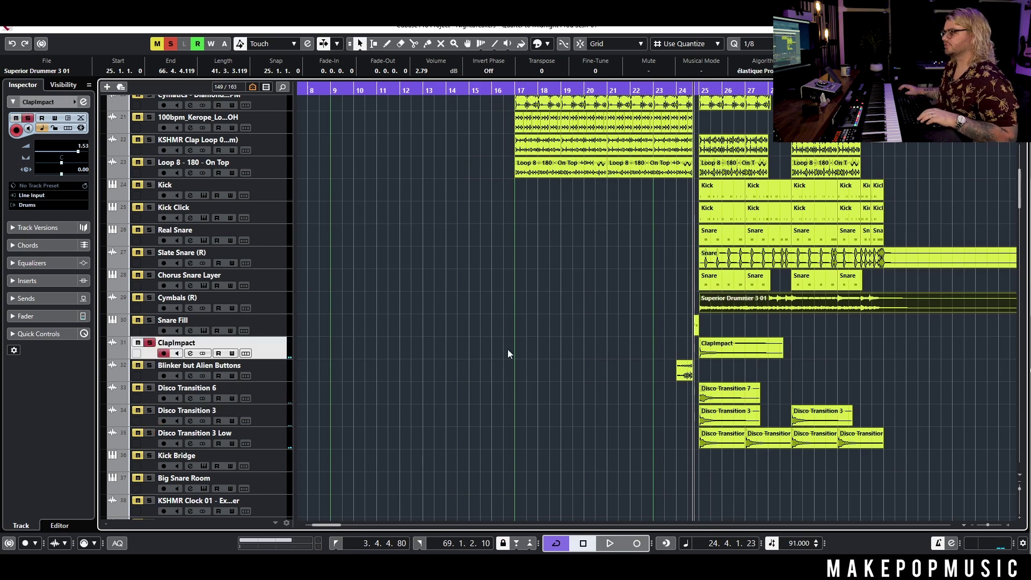
- Play the soloed ClapImpact track from just before bar 25 to hear it alone
key(h)
key(h)
key(h)
key(h)
scroll(810, 345, right, 5)
key(space)
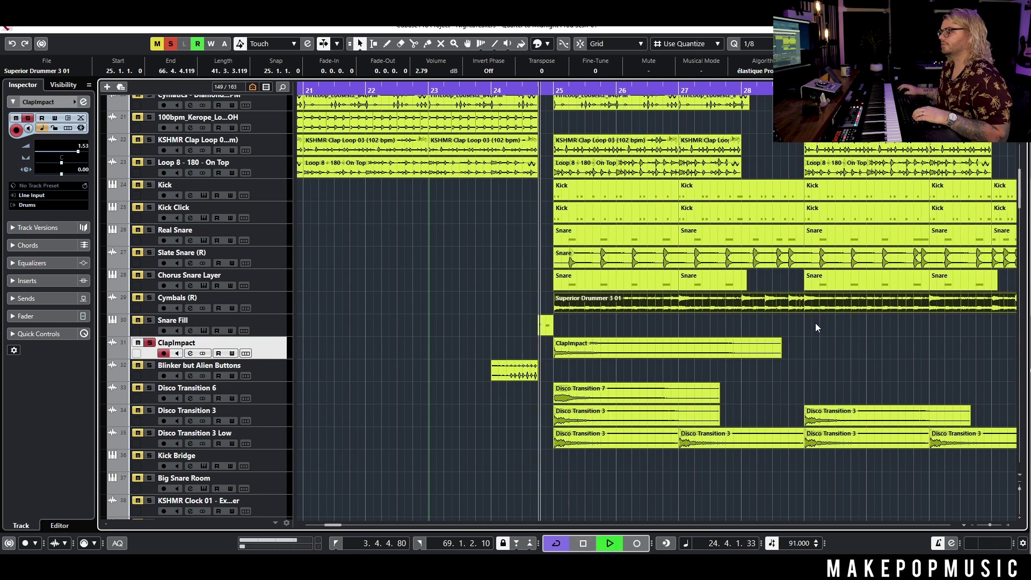
key(space)
- Solo the Disco Transition 6 track instead of ClapImpact and play its hit at bar 25
click(150, 388)
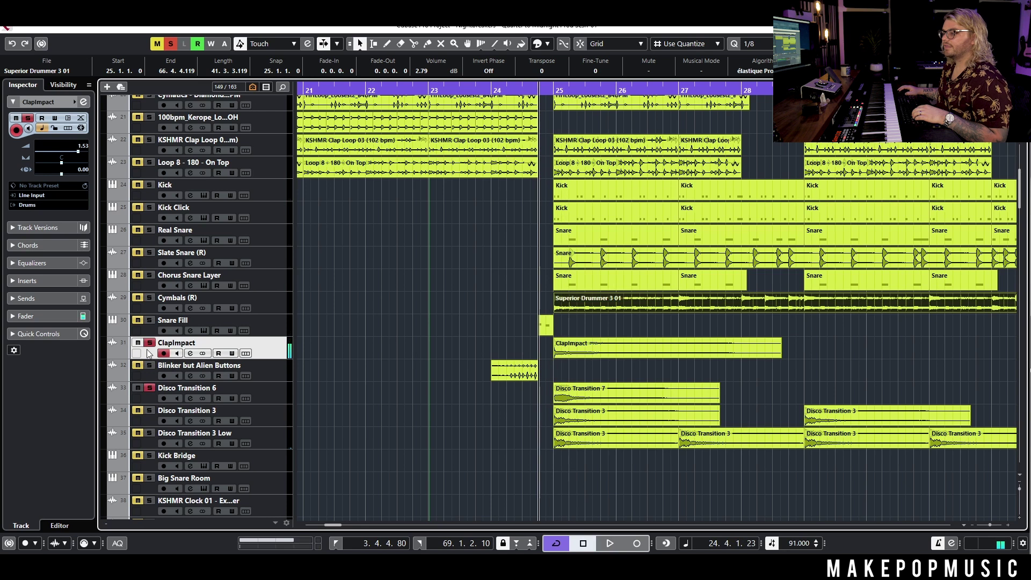
click(271, 387)
key(space)
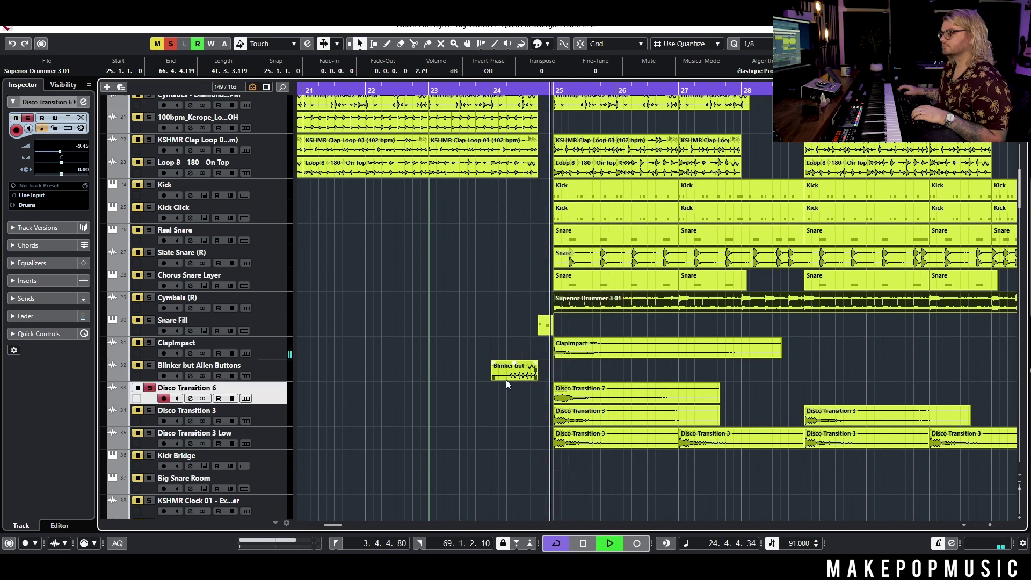
key(space)
- Switch the solo to the Disco Transition 3 track and play it through the start of the chorus
click(149, 411)
click(263, 411)
ctrl+scroll(569, 390, up, 3)
key(space)
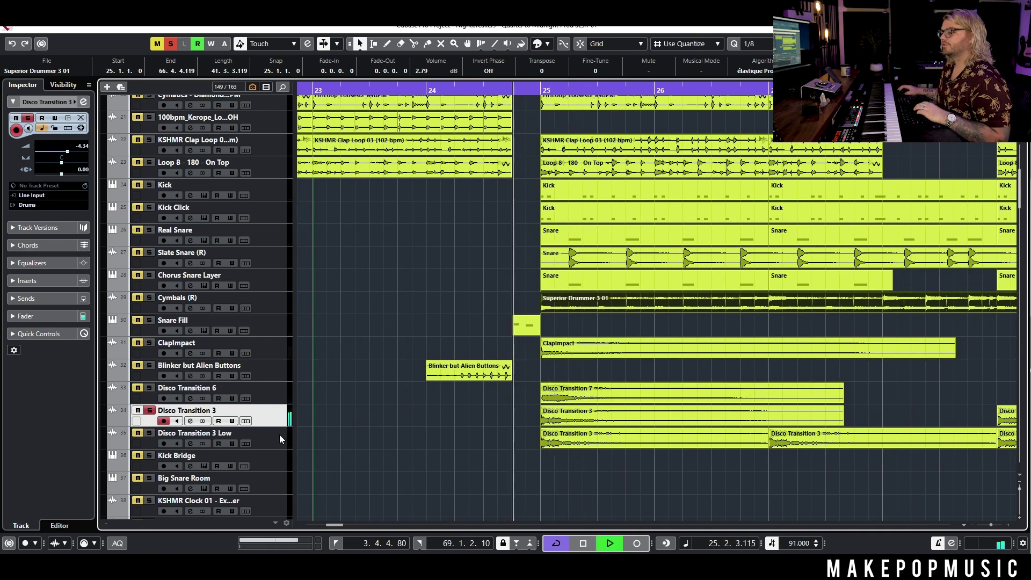
key(space)
- Add Disco Transition 3 Low to the solo and play it together with Disco Transition 3 from just before bar 25
key(Down)
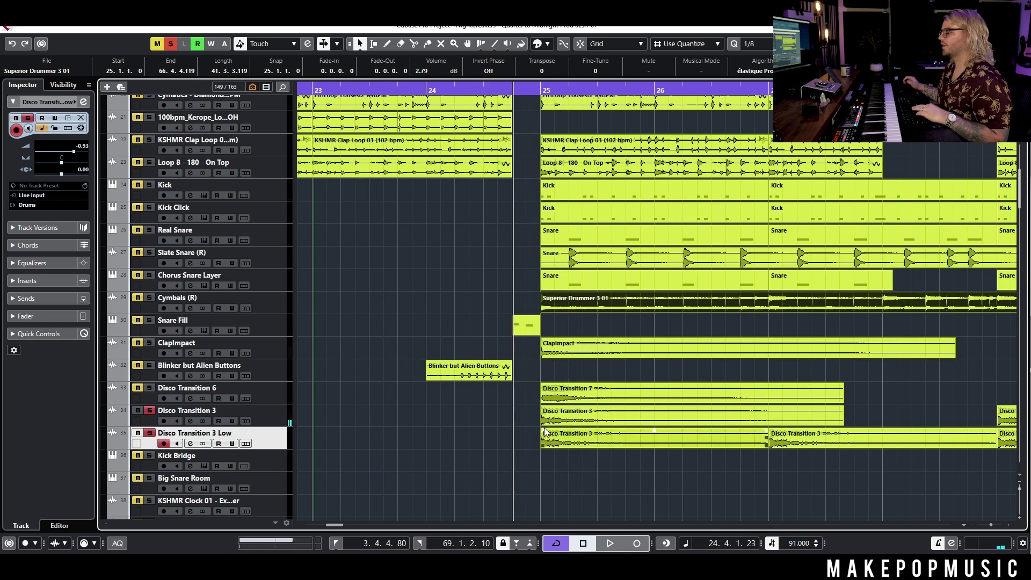
key(space)
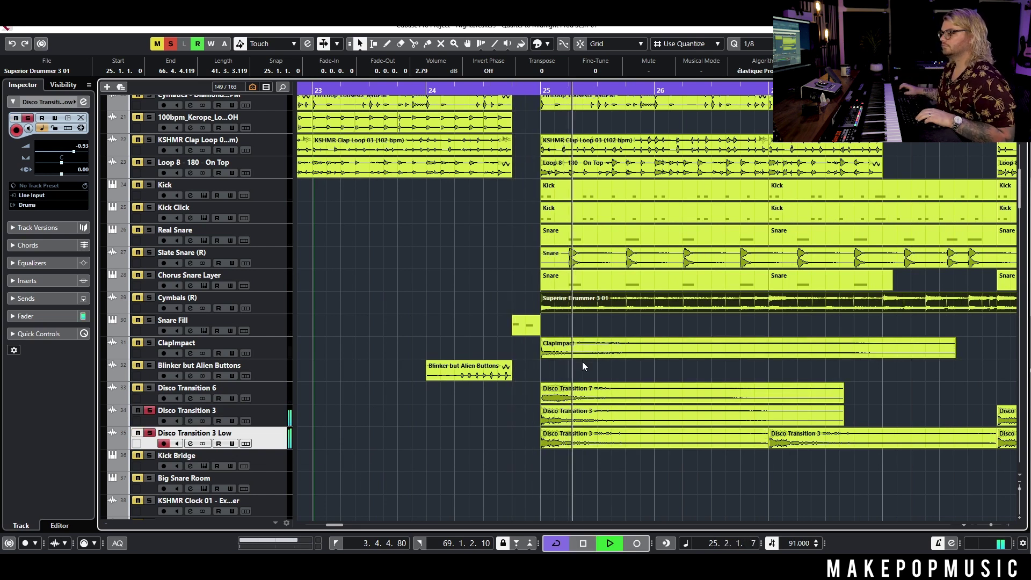
key(g)
key(g)
key(g)
key(g)
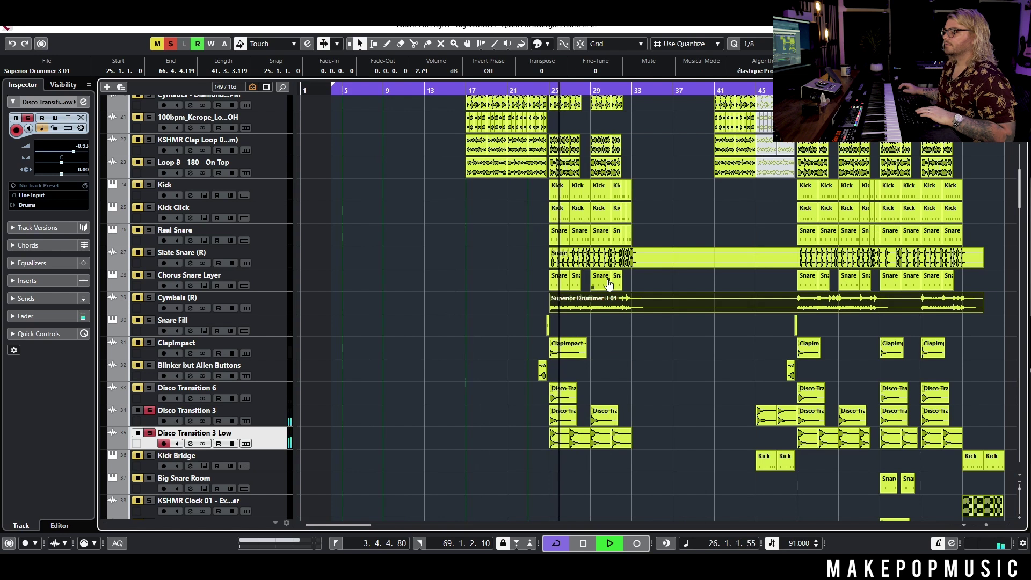
key(space)
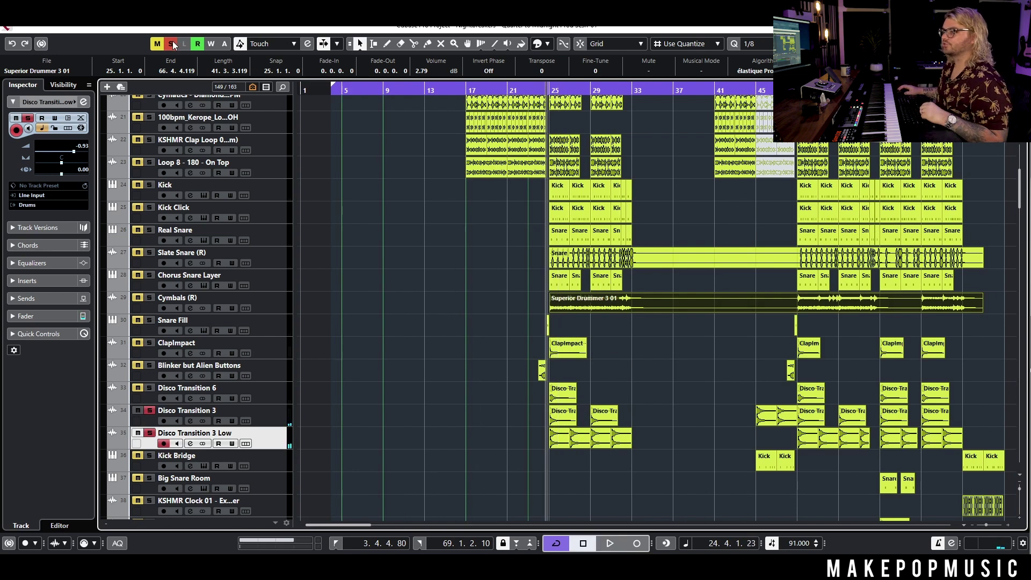
- Solo all the drum tracks and play the full drum arrangement from just before bar 25
scroll(165, 159, up, 10)
click(150, 167)
scroll(504, 240, down, 10)
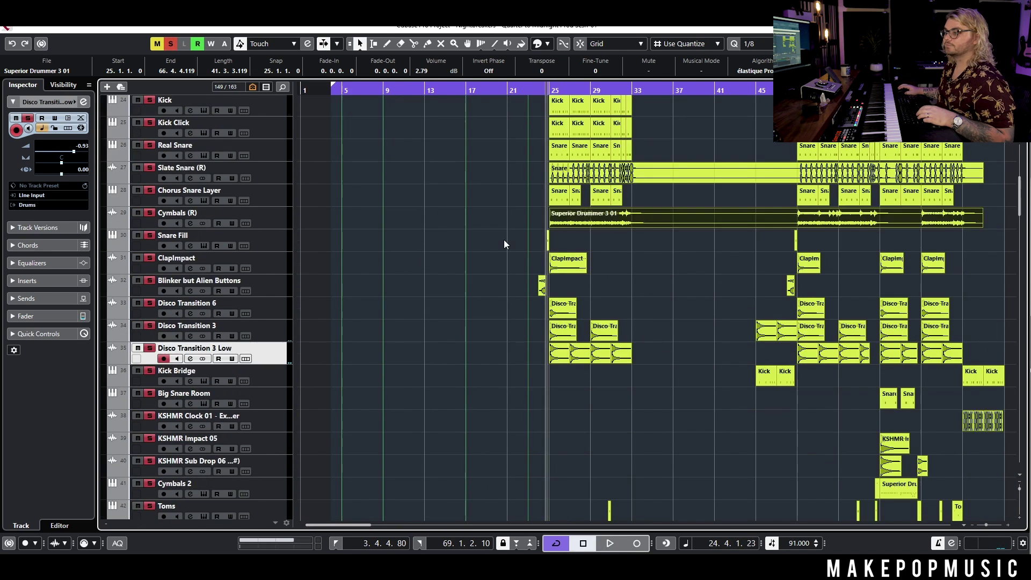
scroll(504, 240, down, 10)
key(h)
key(h)
key(h)
scroll(568, 227, up, 3)
key(space)
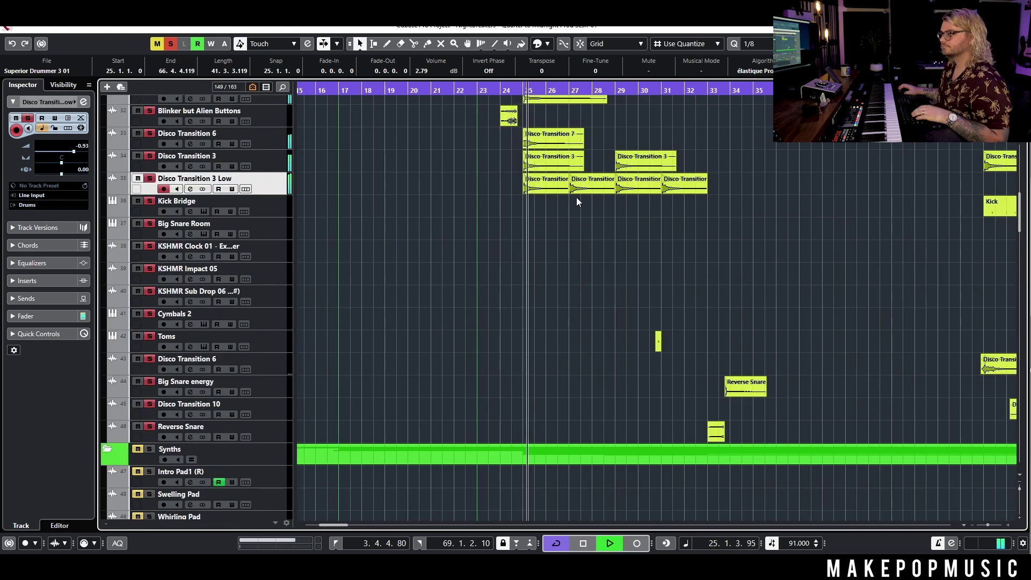
key(h)
key(h)
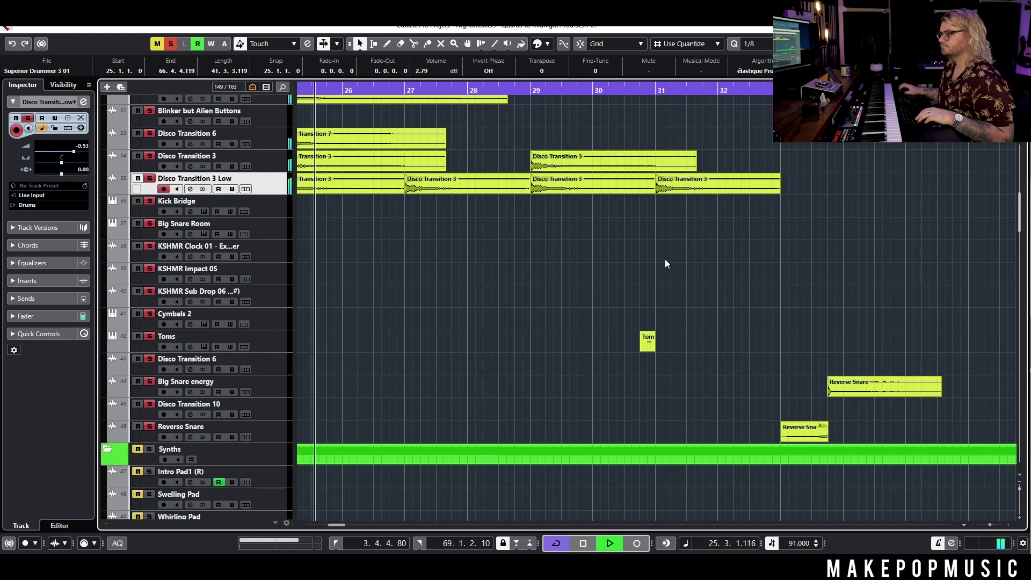
- Replay the soloed drums from about the middle of bar 30 to hear the Toms fill leading into bar 31
click(617, 100)
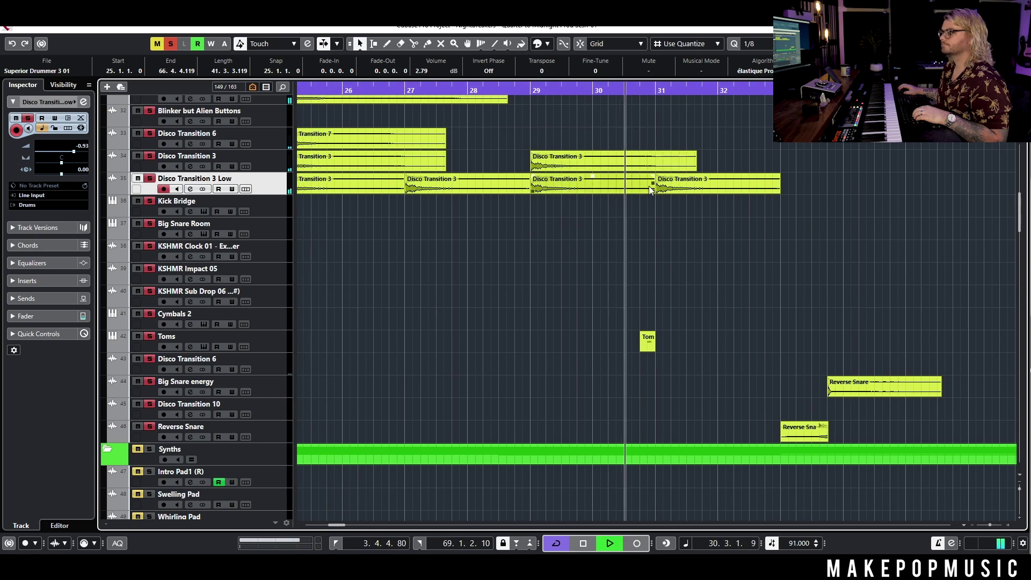
key(space)
key(space)
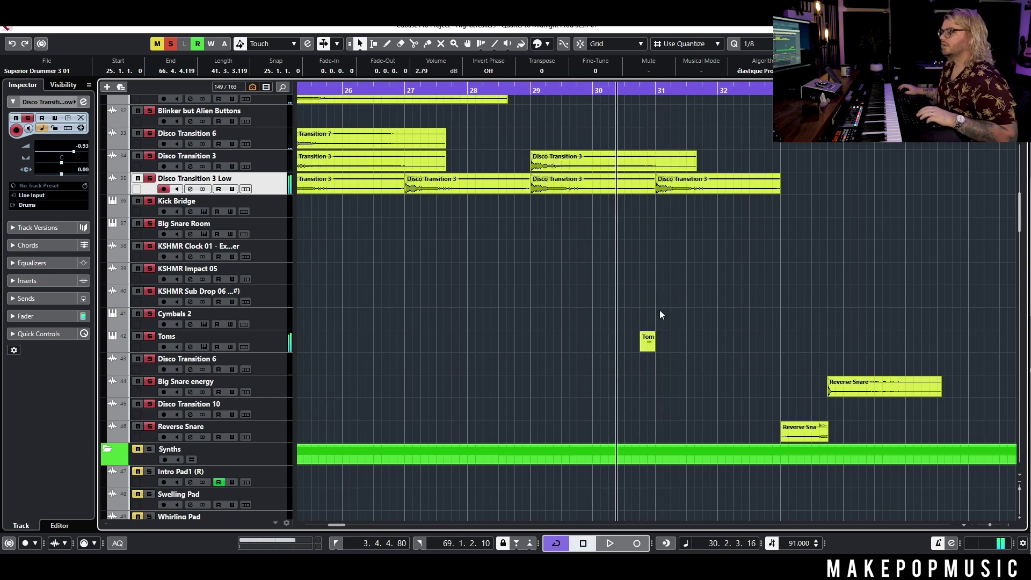
key(h)
key(h)
click(586, 91)
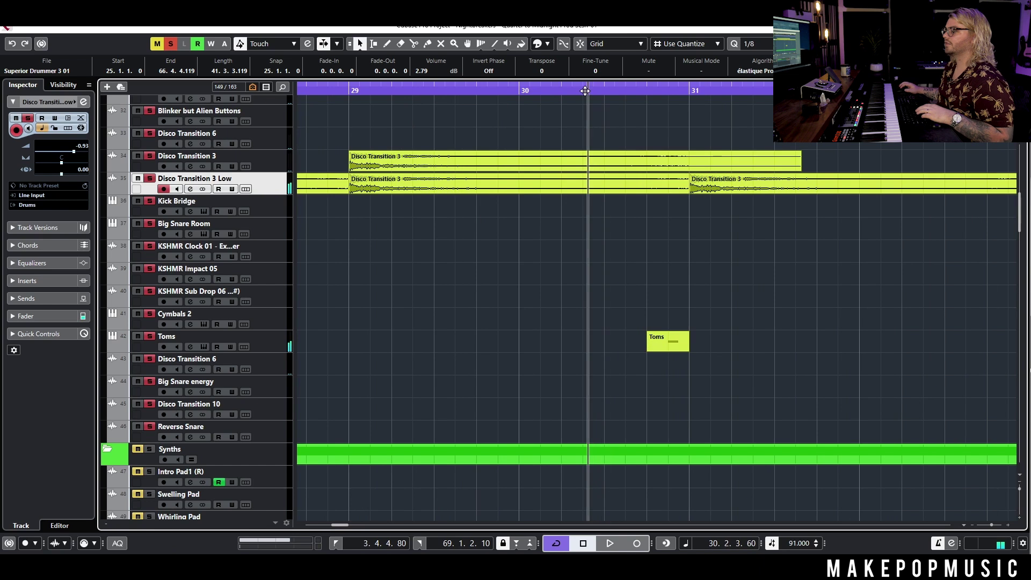
key(space)
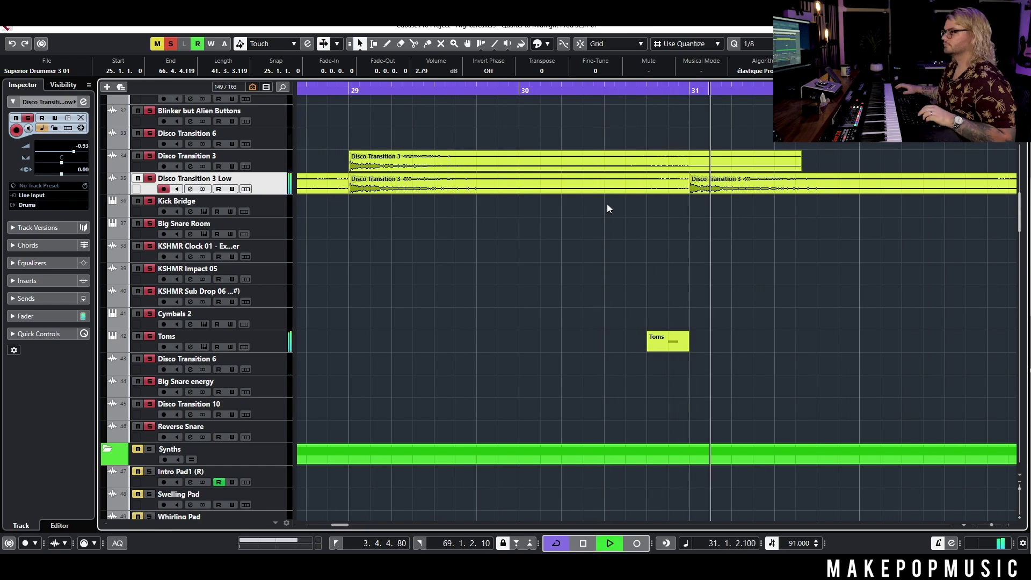
key(g)
key(g)
key(g)
key(g)
key(g)
key(g)
key(space)
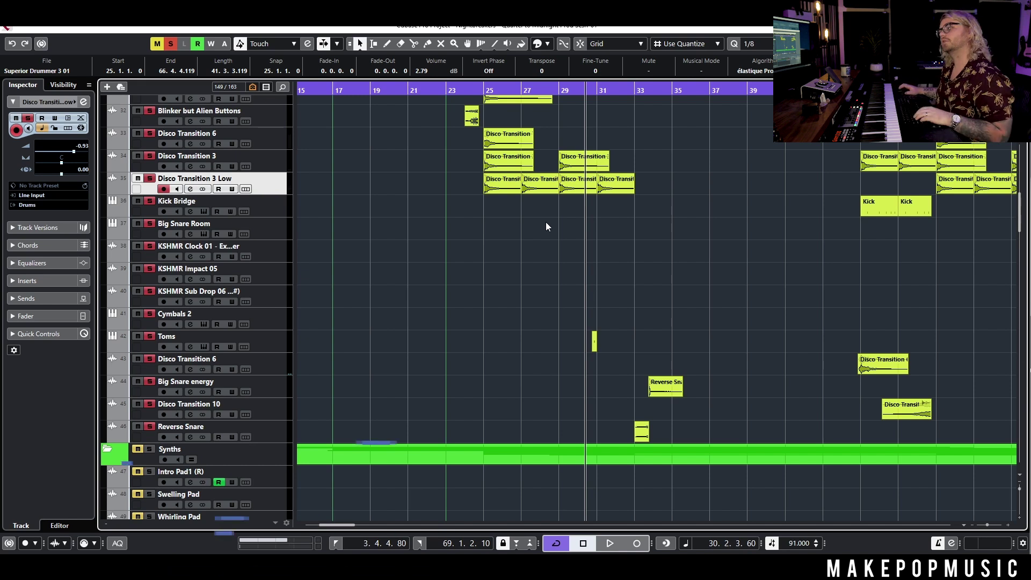
- Solo Acoustic Gtr L VERSE and Acoustic Gtr R Verse and play them from just before bar 25
scroll(545, 222, up, 4)
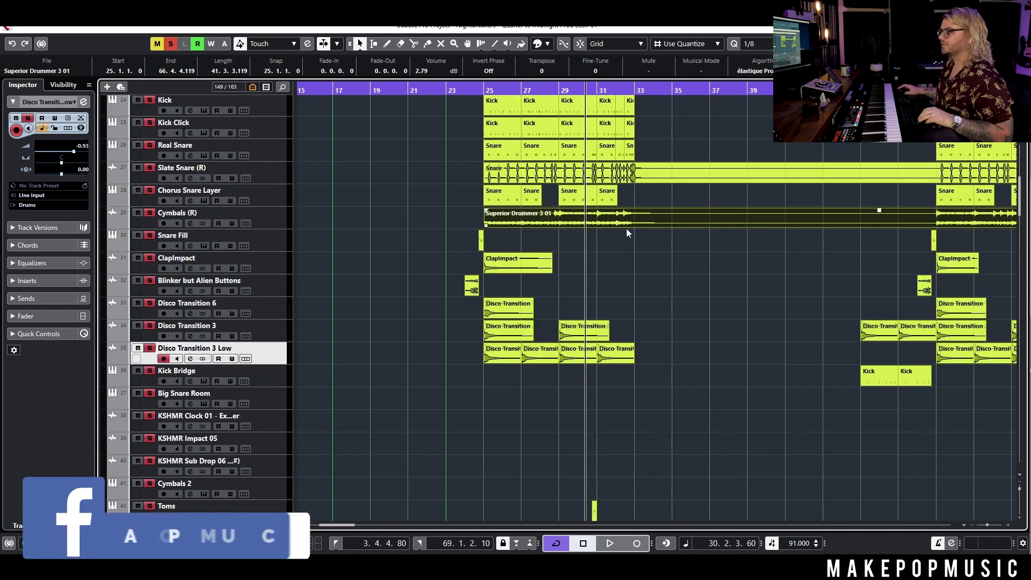
scroll(622, 246, up, 4)
scroll(605, 256, down, 5)
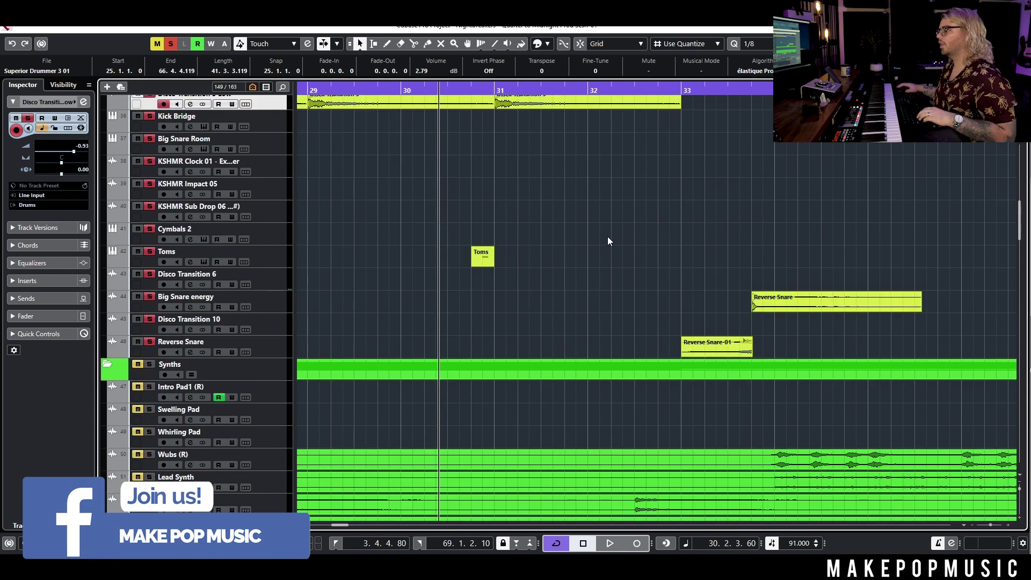
scroll(591, 204, down, 4)
scroll(579, 185, down, 10)
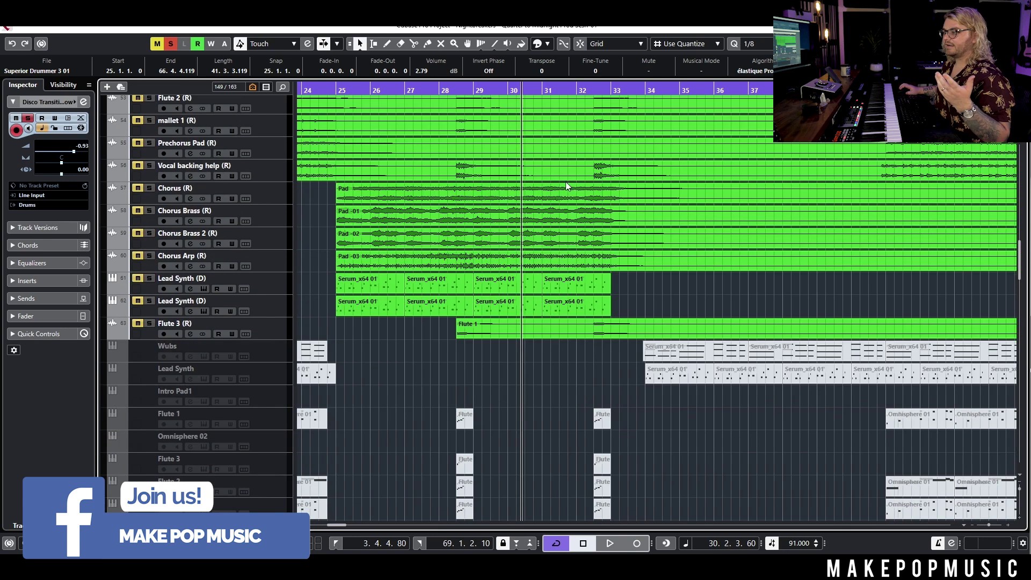
scroll(366, 178, down, 3)
scroll(393, 205, down, 2)
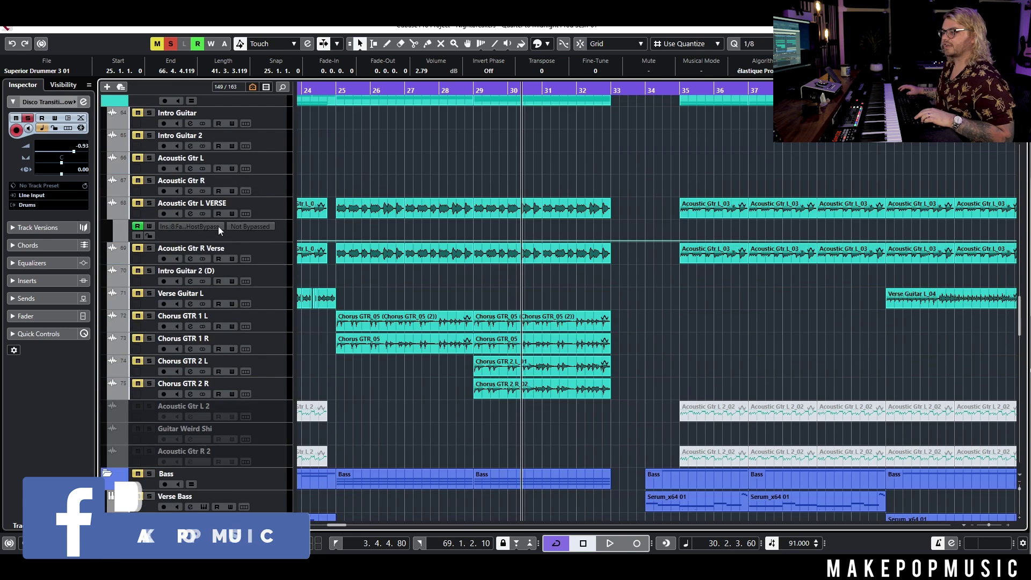
click(149, 203)
click(149, 249)
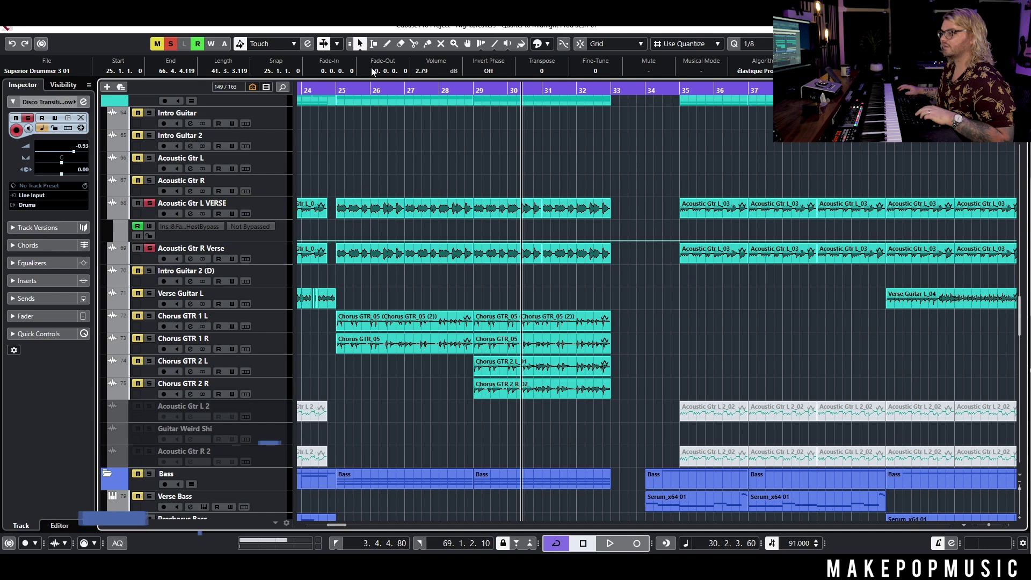
click(332, 90)
key(space)
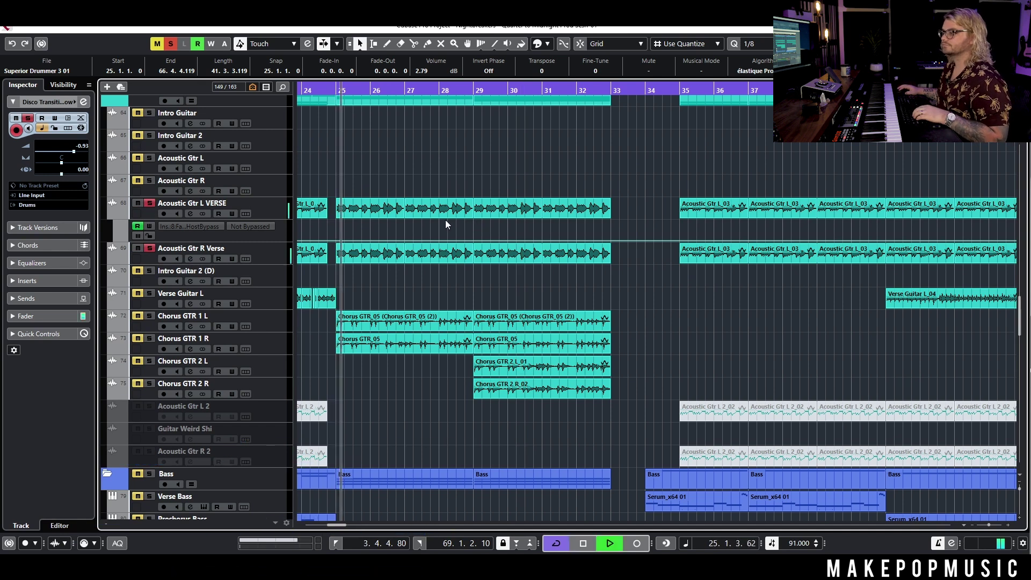
click(423, 248)
key(space)
- Switch the solo from the acoustic guitars to Chorus GTR 1 L and Chorus GTR 1 R and play the chorus part
click(150, 316)
click(149, 339)
click(150, 249)
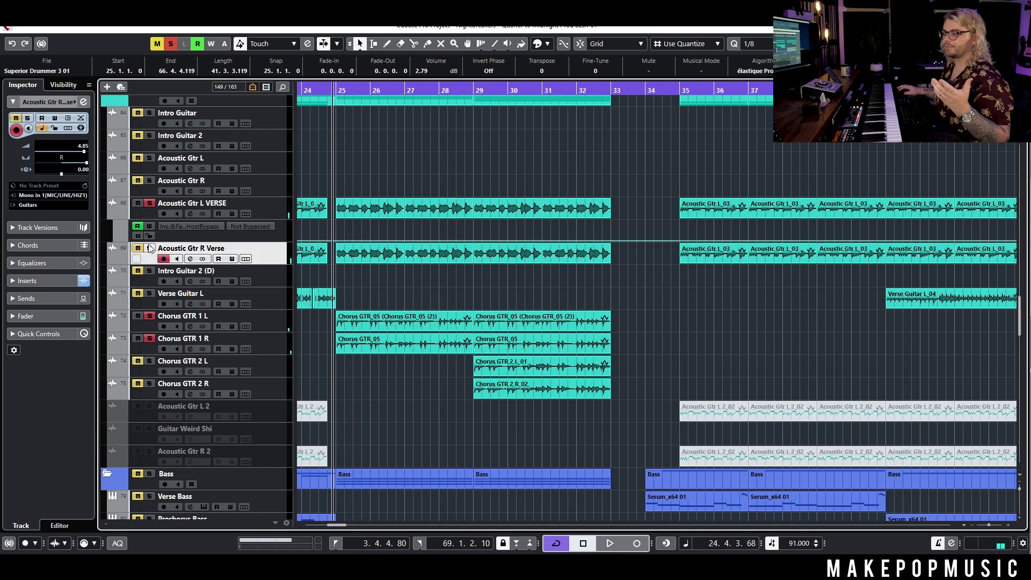
scroll(357, 400, up, 2)
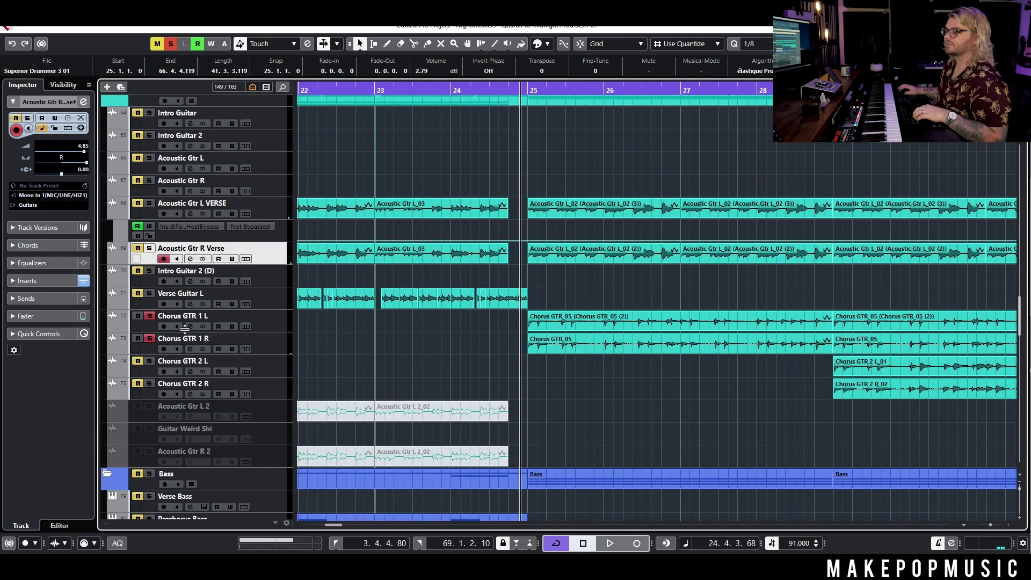
key(space)
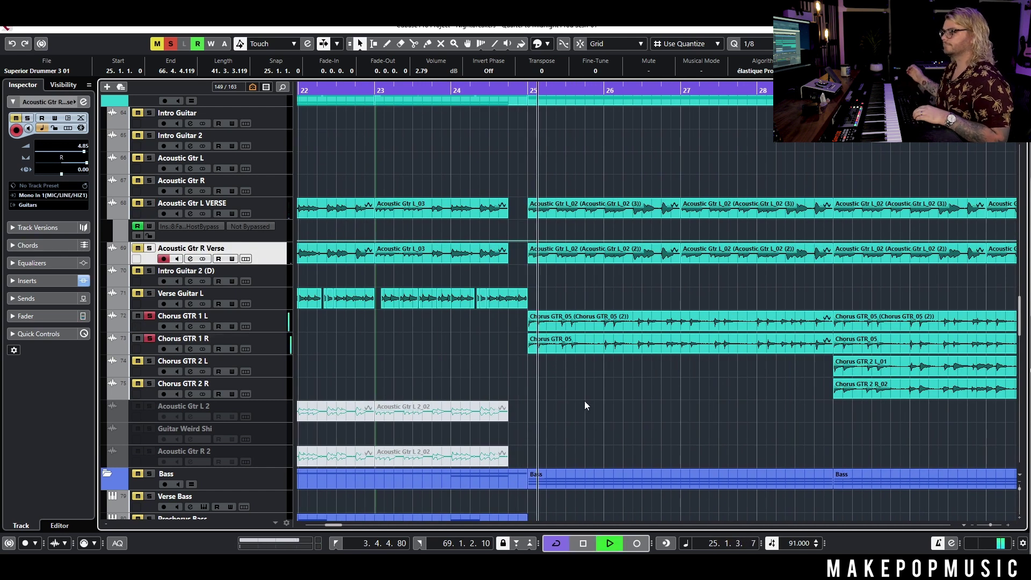
click(273, 323)
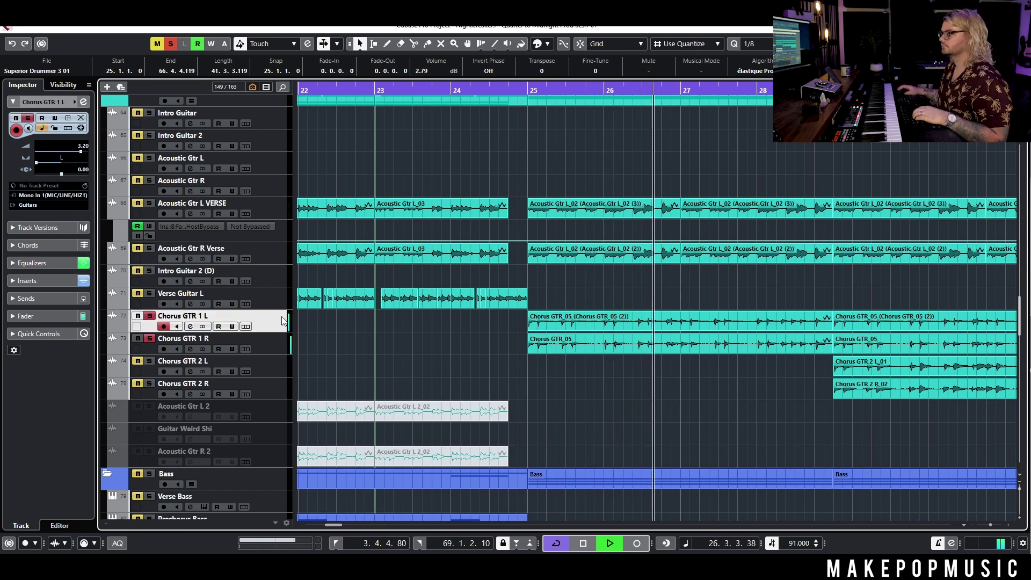
key(space)
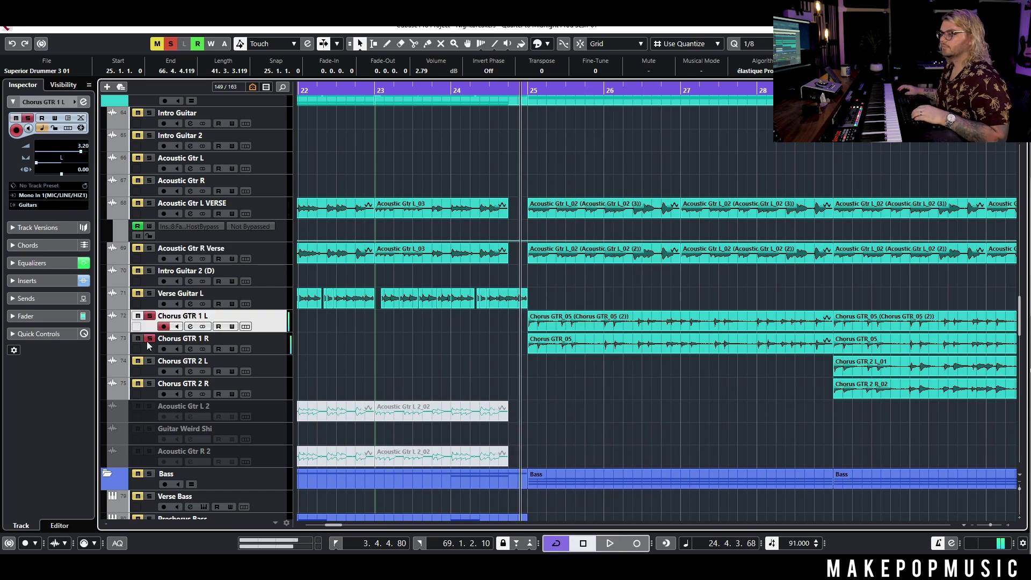
- Open the channel settings of Chorus GTR 1 L and inspect its Guitar Rig 5 insert
click(189, 328)
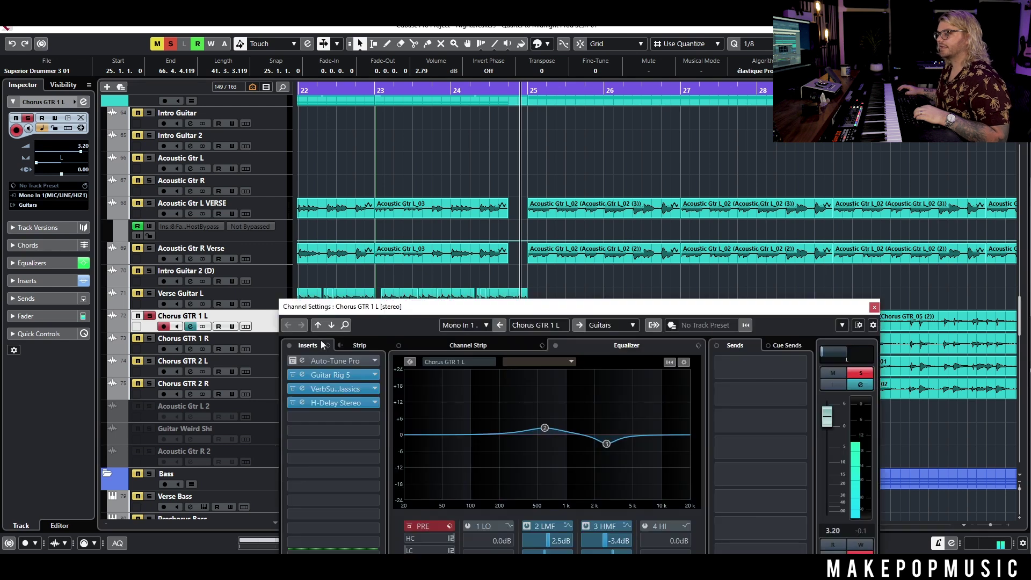
click(344, 376)
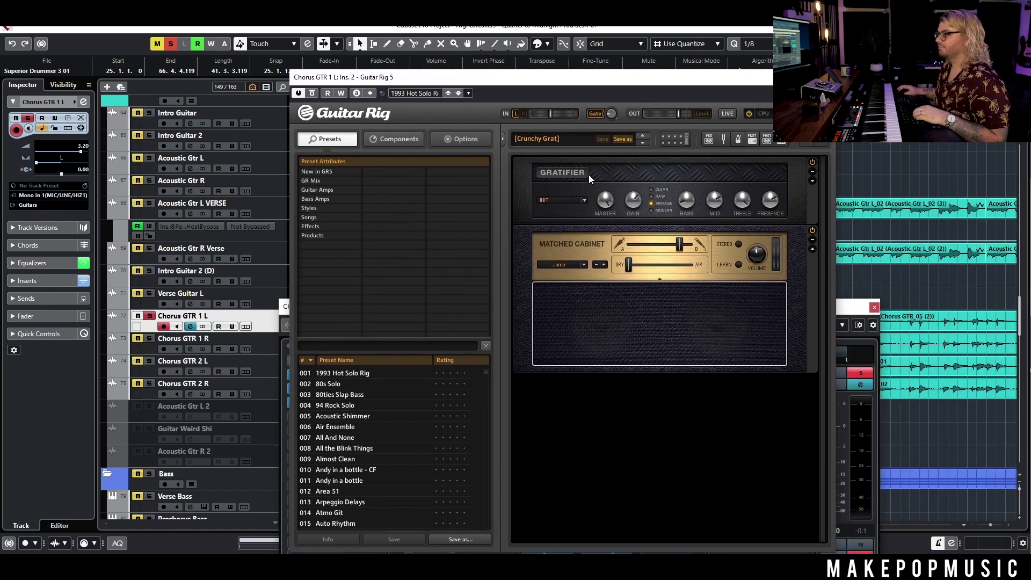
key(Escape)
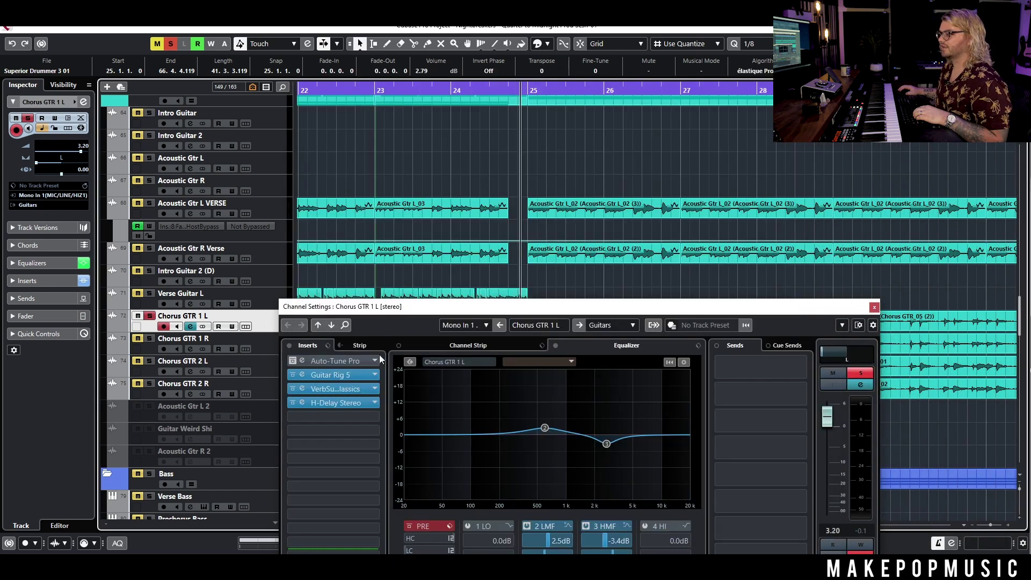
- Inspect the VerbSuite Classics reverb and H-Delay inserts on the Chorus GTR 1 L channel
click(349, 389)
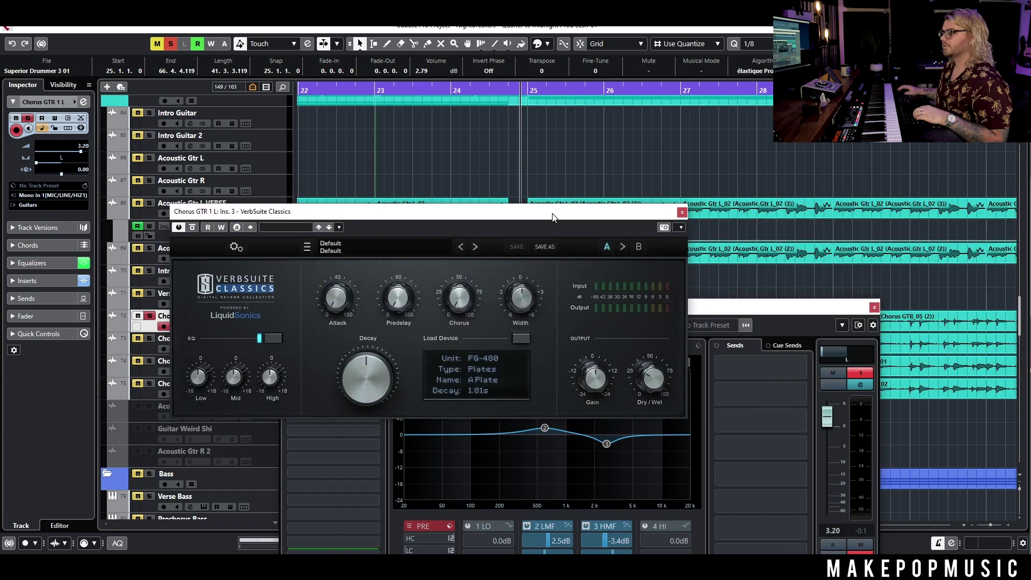
click(685, 215)
click(346, 404)
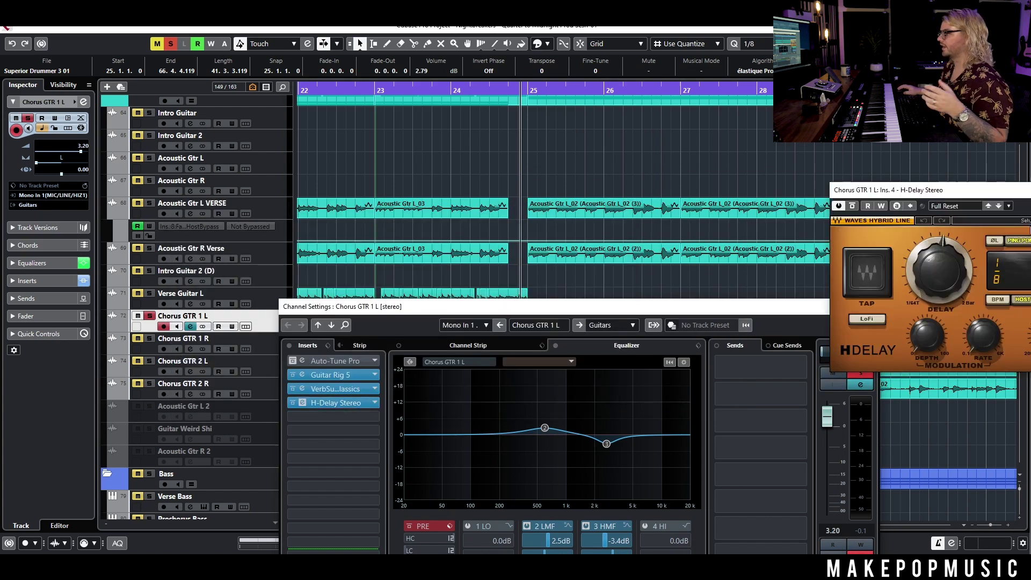
- Close the H-Delay window and play Chorus GTR 1 L alone, comparing its sound with the inserts bypassed and active
drag(913, 185, 388, 282)
click(696, 282)
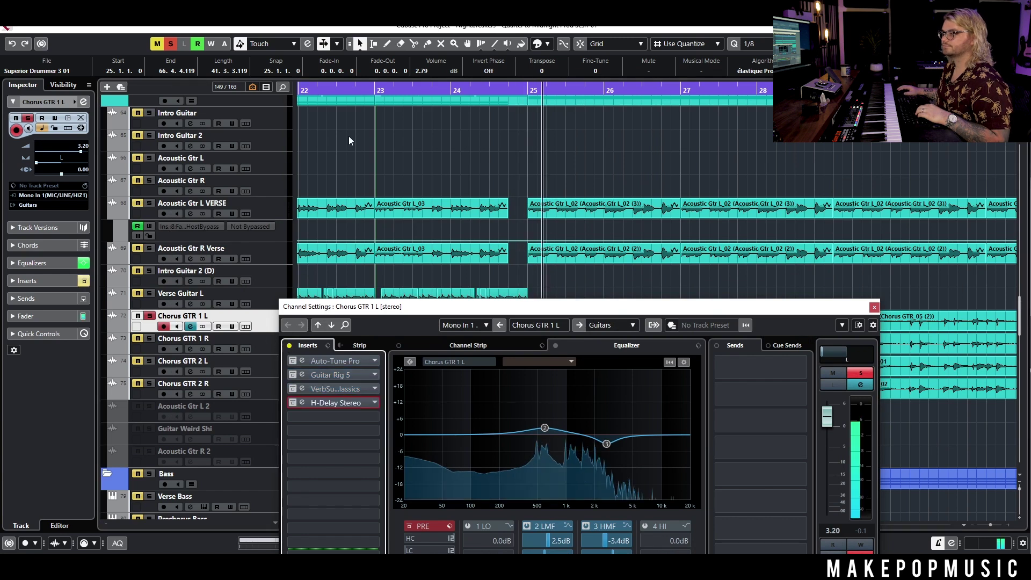
click(149, 316)
click(149, 316)
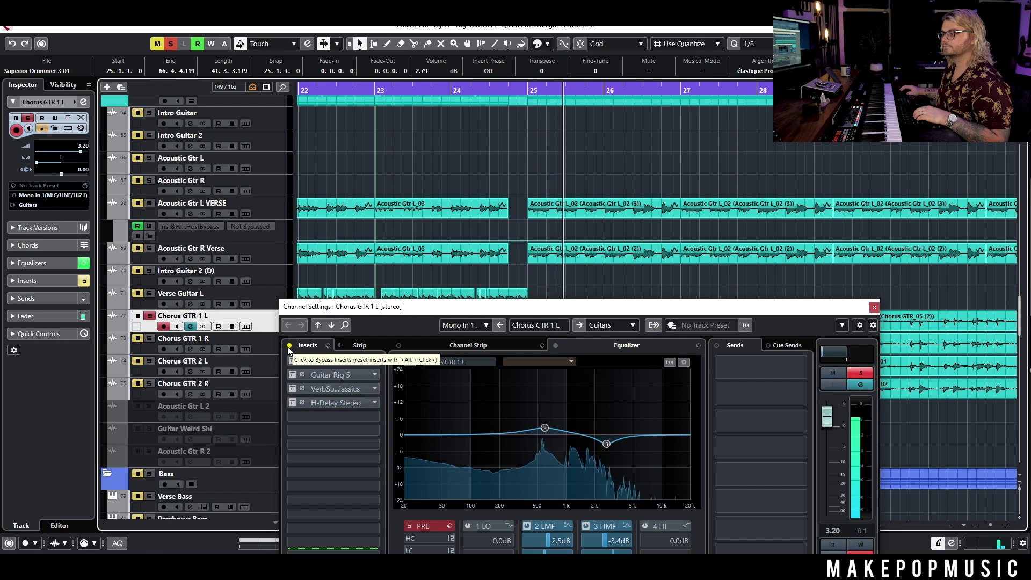
click(290, 346)
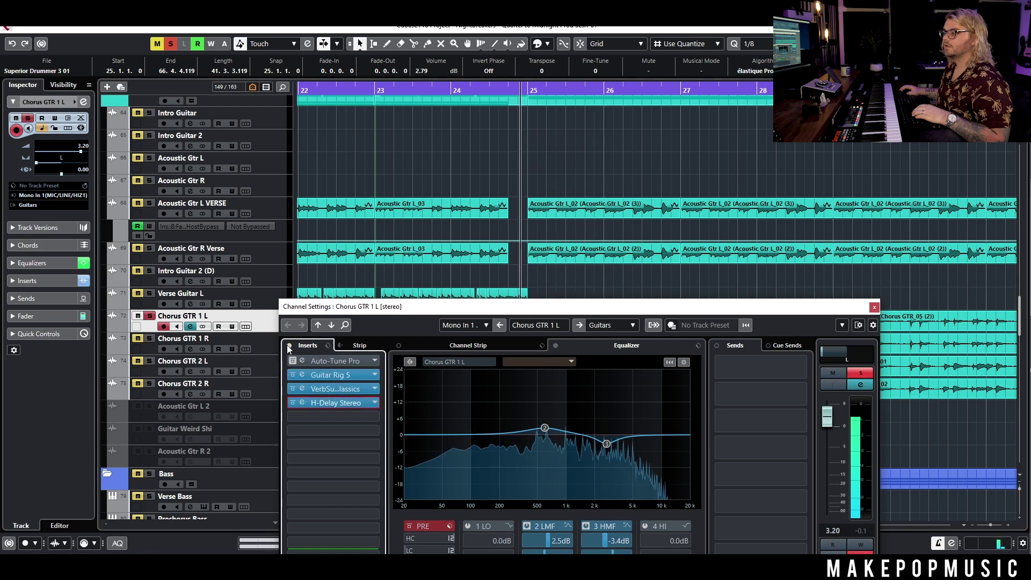
click(289, 346)
- Compare the bypassed sound once more, reactivate the Chorus GTR 1 L inserts, stop playback and close the channel settings
drag(466, 307, 407, 360)
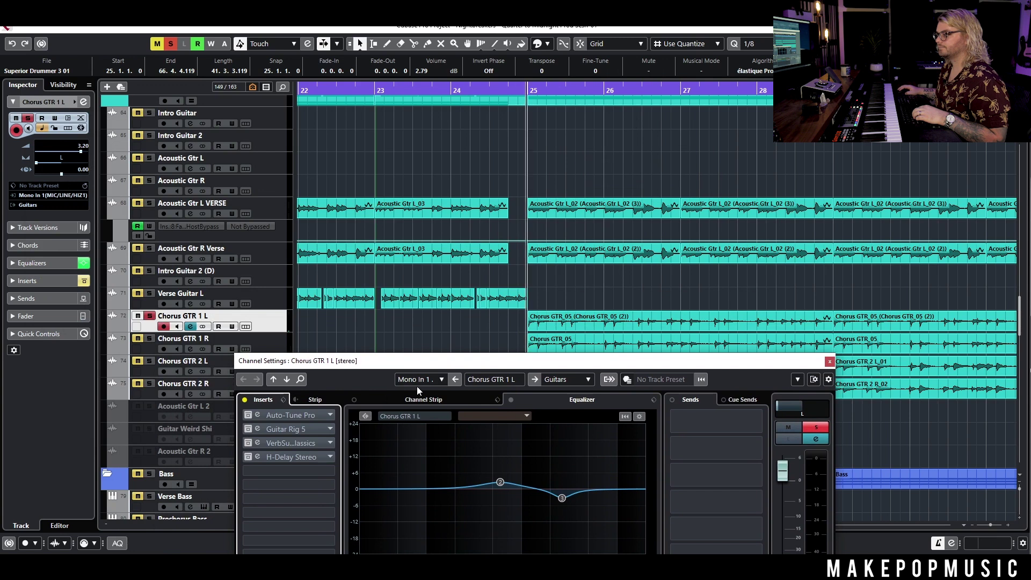
click(245, 400)
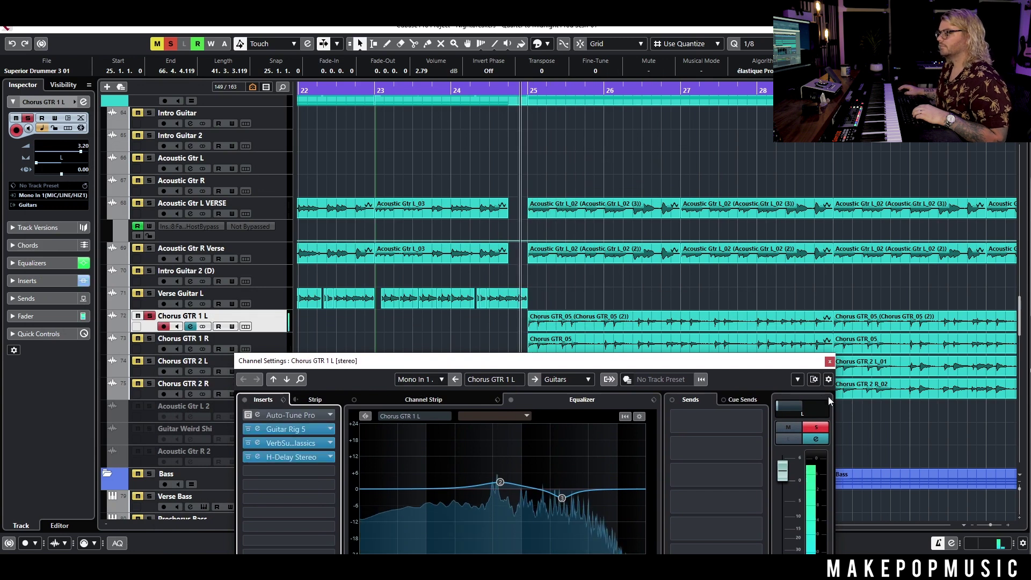
key(space)
key(e)
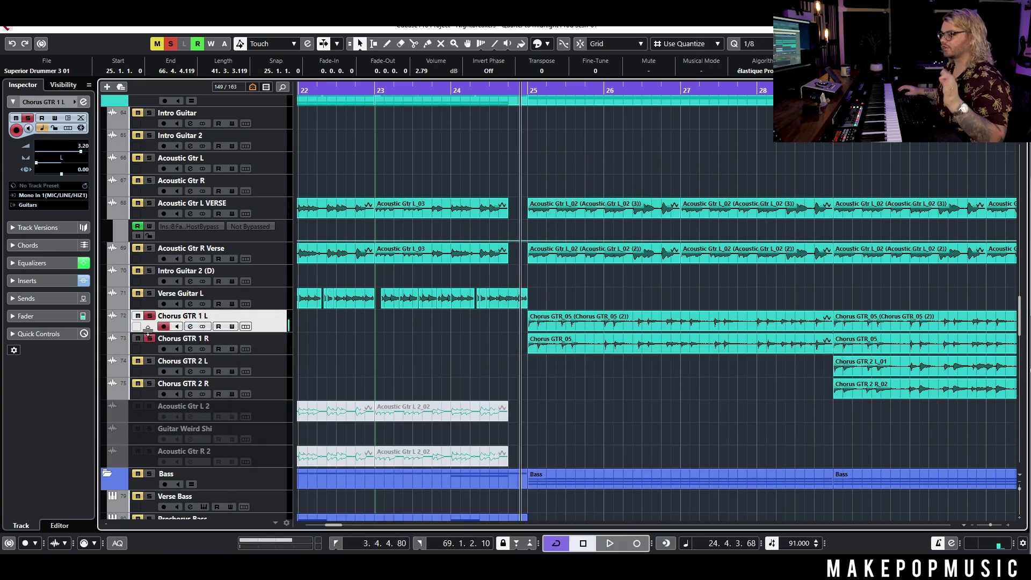
- Play Chorus GTR 1 L and Chorus GTR 1 R soloed together from just before bar 25
click(285, 348)
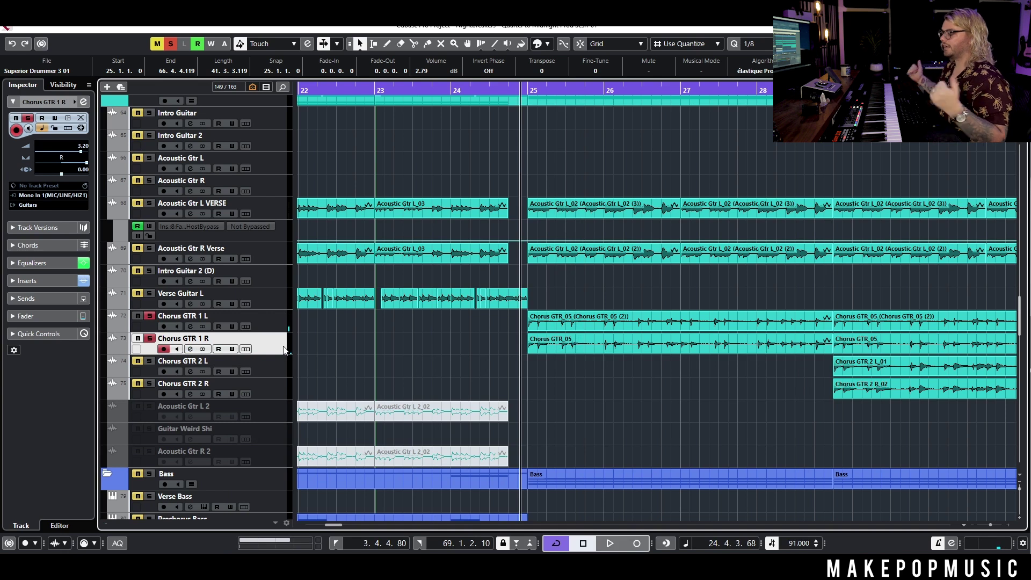
key(space)
scroll(630, 330, down, 3)
scroll(613, 349, up, 2)
key(space)
- Move the playback position to just before bar 29 and play Chorus GTR 2 L and Chorus GTR 2 R soloed
click(557, 91)
click(151, 363)
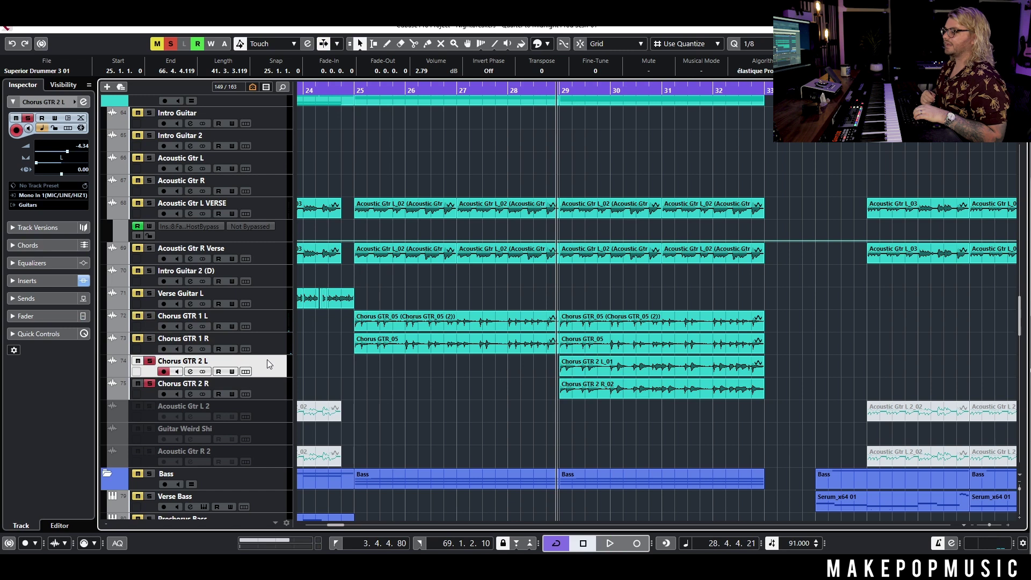
key(space)
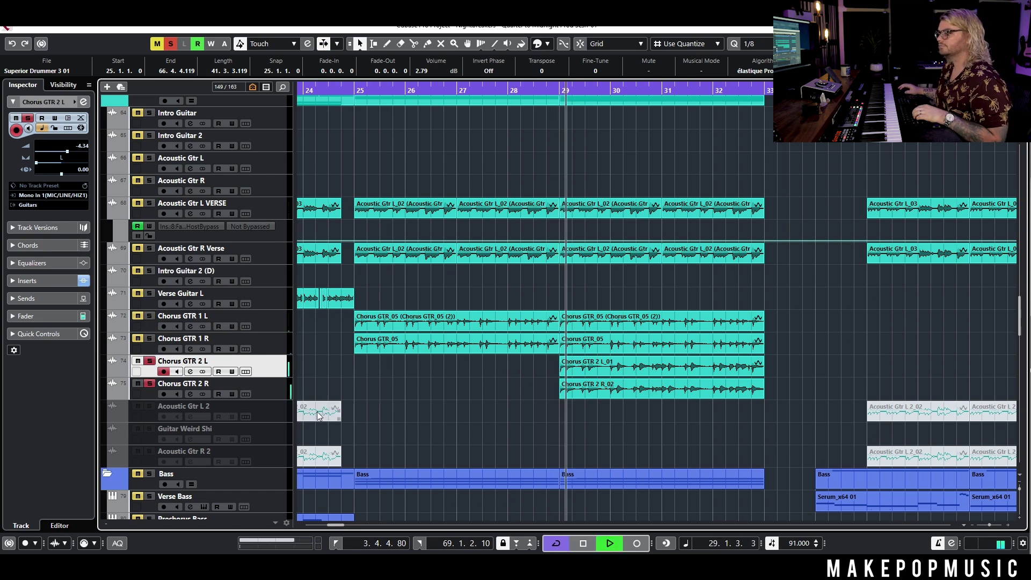
- Add Chorus GTR 1 L and R to the soloed second guitars during playback, remove them from the solo and stop
click(150, 340)
click(146, 317)
click(146, 317)
click(150, 340)
click(550, 343)
key(space)
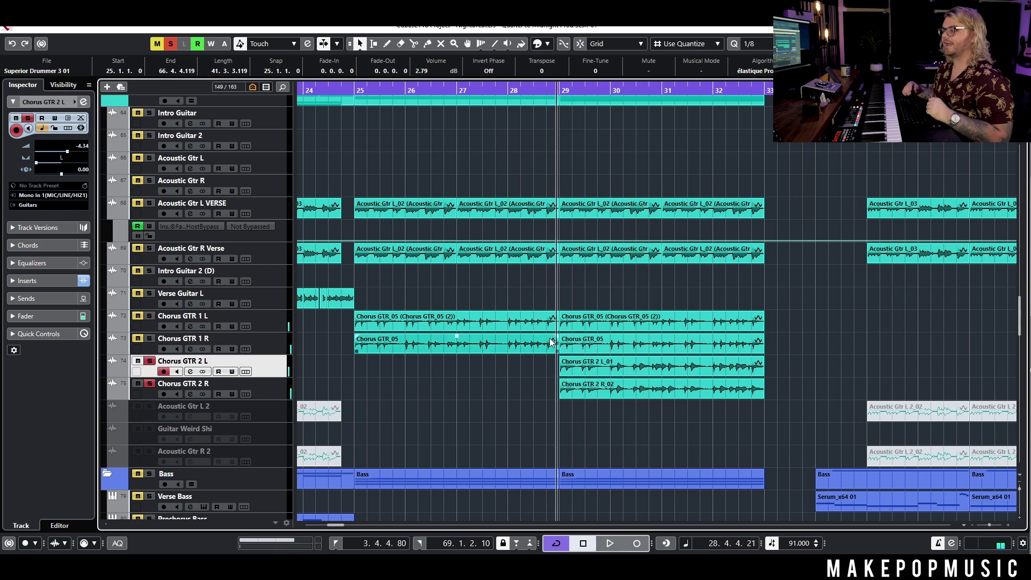
- Clear the solo state of all tracks
key(g)
key(g)
scroll(554, 343, down, 4)
scroll(553, 337, left, 3)
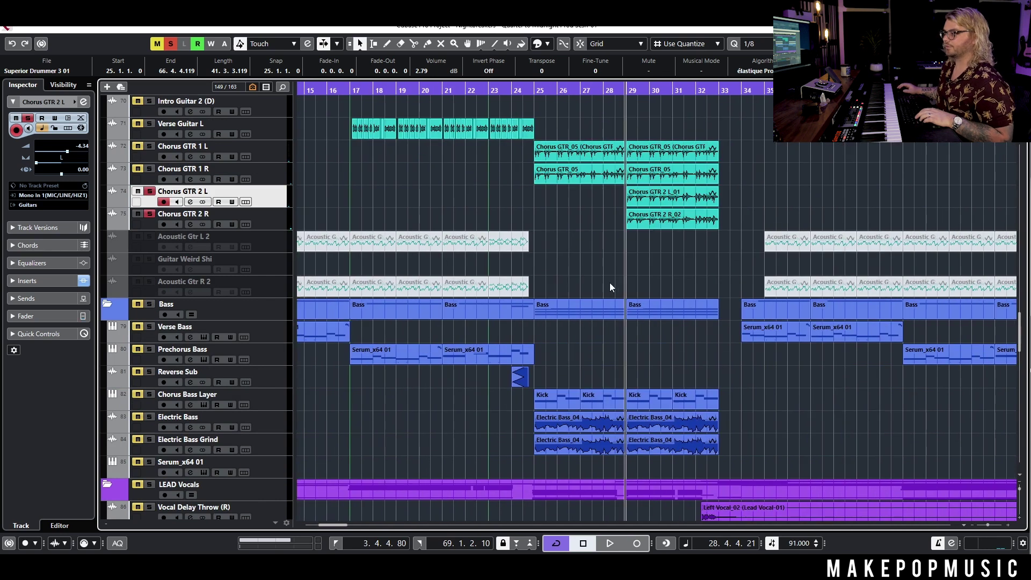
scroll(611, 283, up, 4)
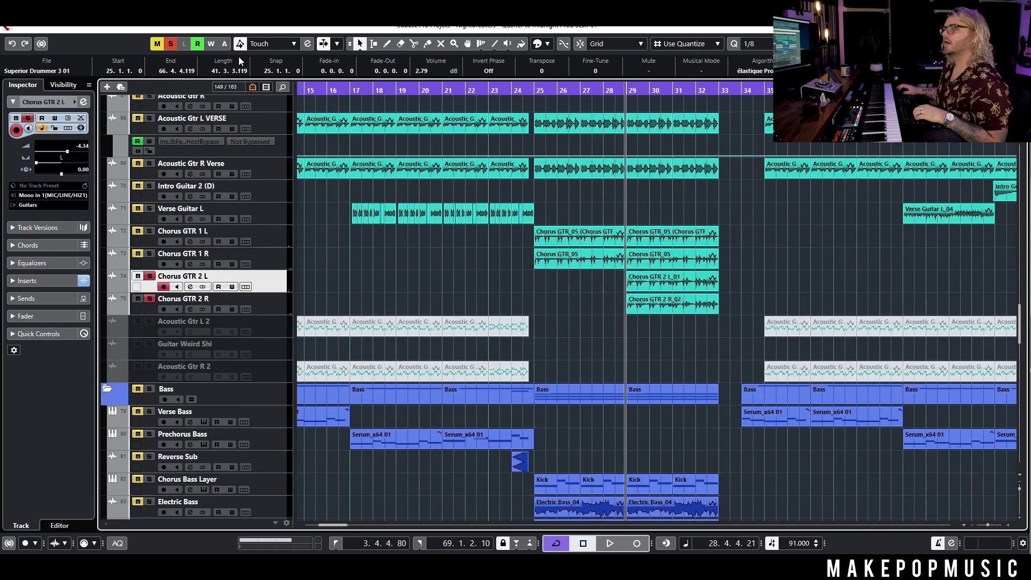
click(170, 44)
- Solo the Guitar and Drums folder tracks together
scroll(613, 257, up, 15)
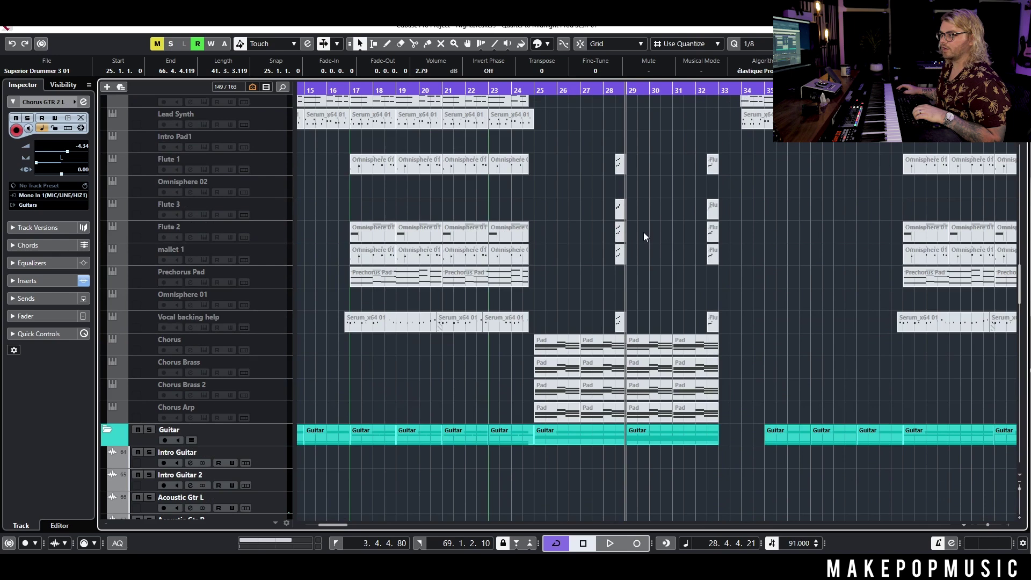
scroll(642, 225, up, 4)
scroll(641, 243, down, 20)
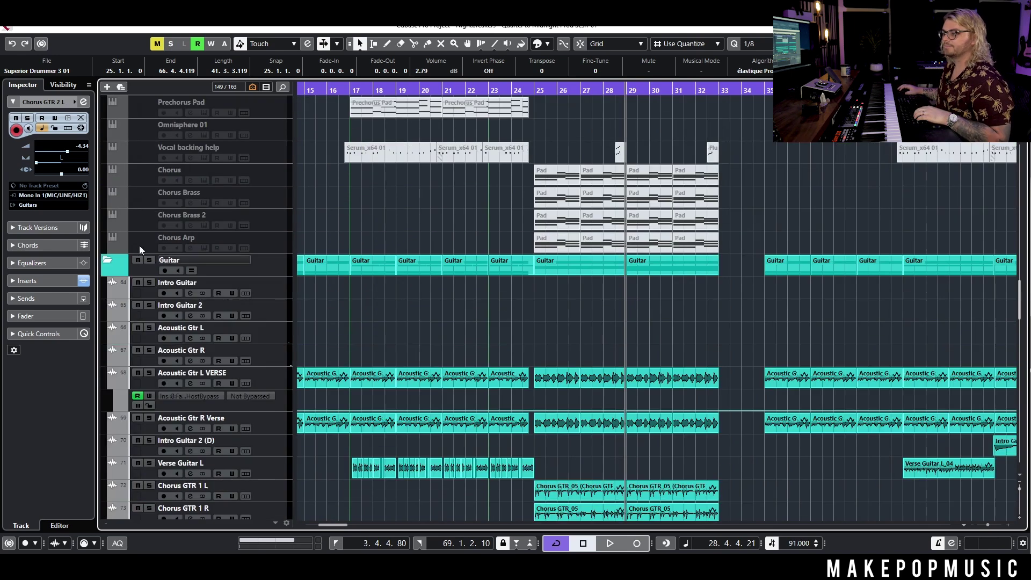
click(150, 260)
scroll(308, 195, up, 20)
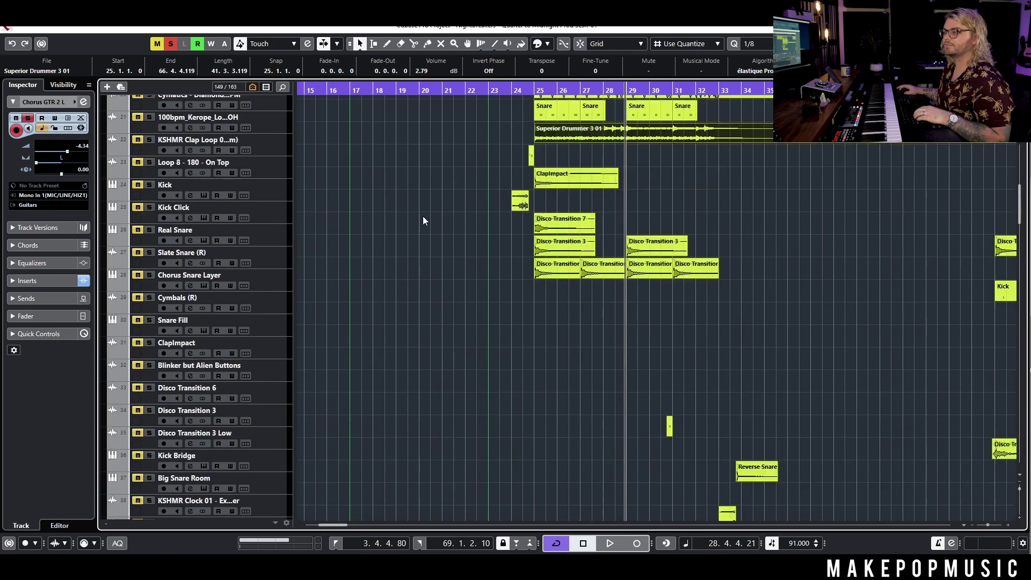
scroll(288, 195, up, 5)
click(148, 170)
- Play the soloed drums and guitars from just before bar 25 and stop at the green synth tracks
click(533, 92)
key(space)
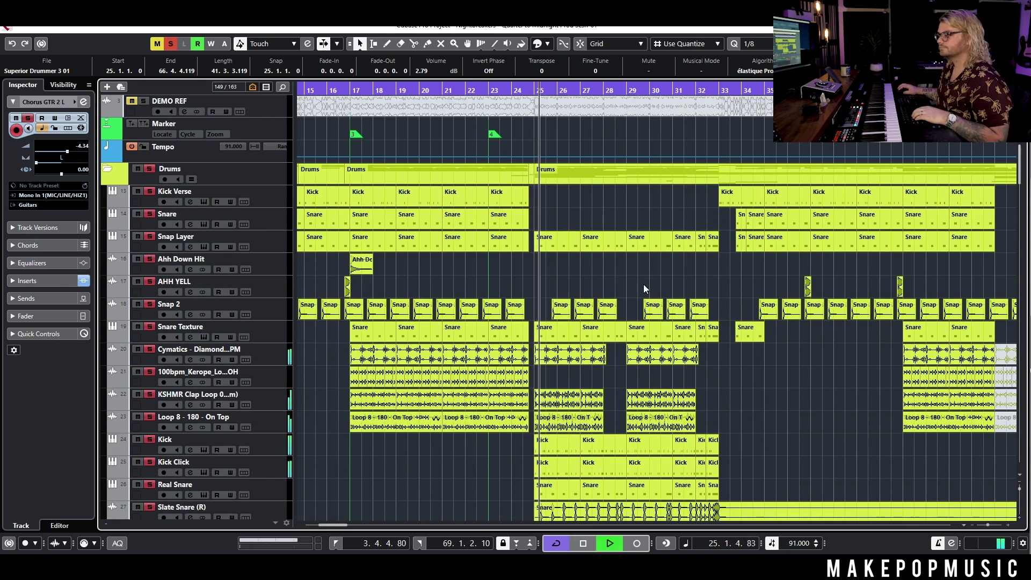
scroll(643, 285, down, 10)
scroll(639, 279, down, 15)
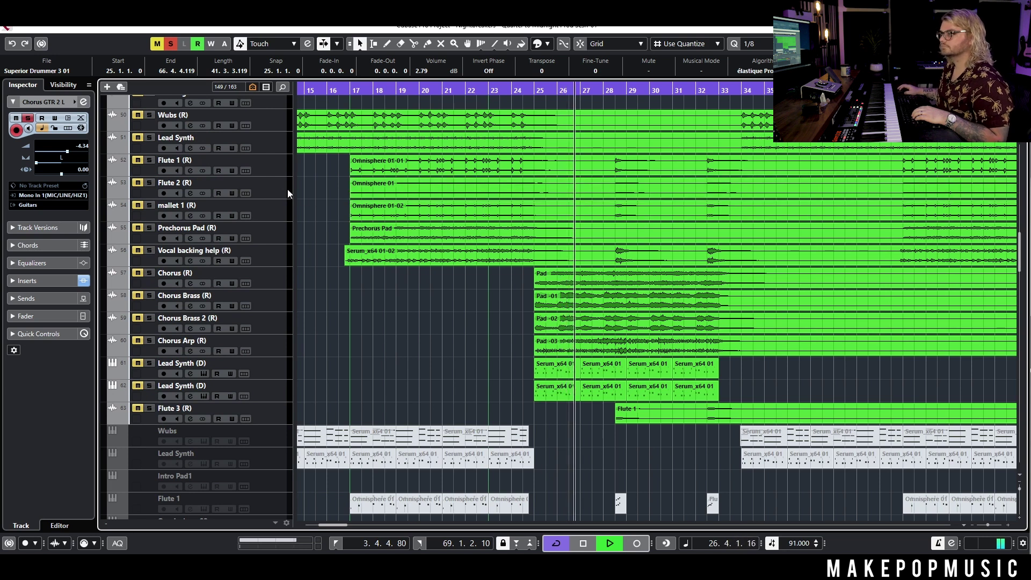
key(space)
- Clear the existing solos, solo only the Chorus (R) pad and play it from just before bar 25
click(168, 46)
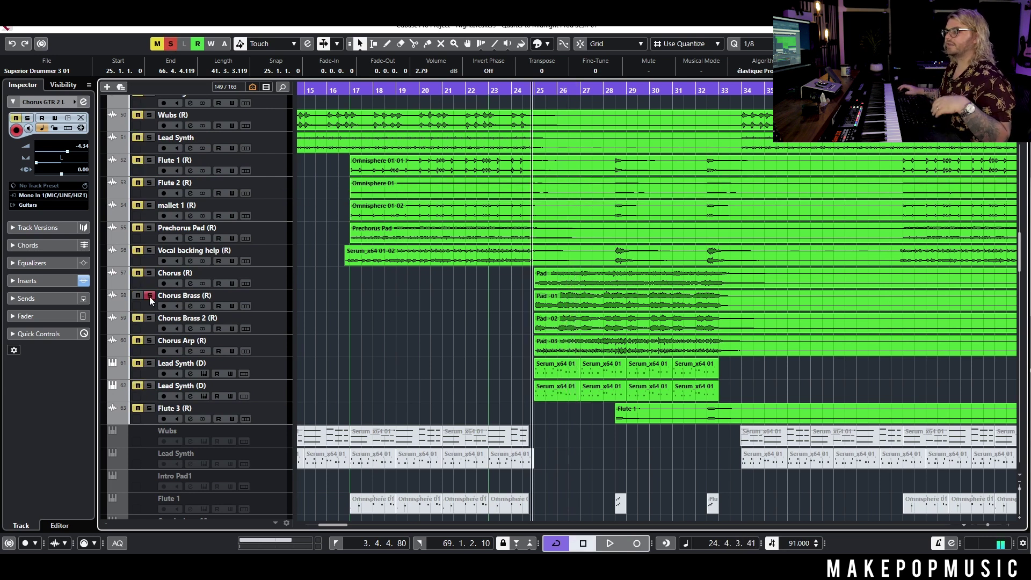
click(149, 282)
click(149, 273)
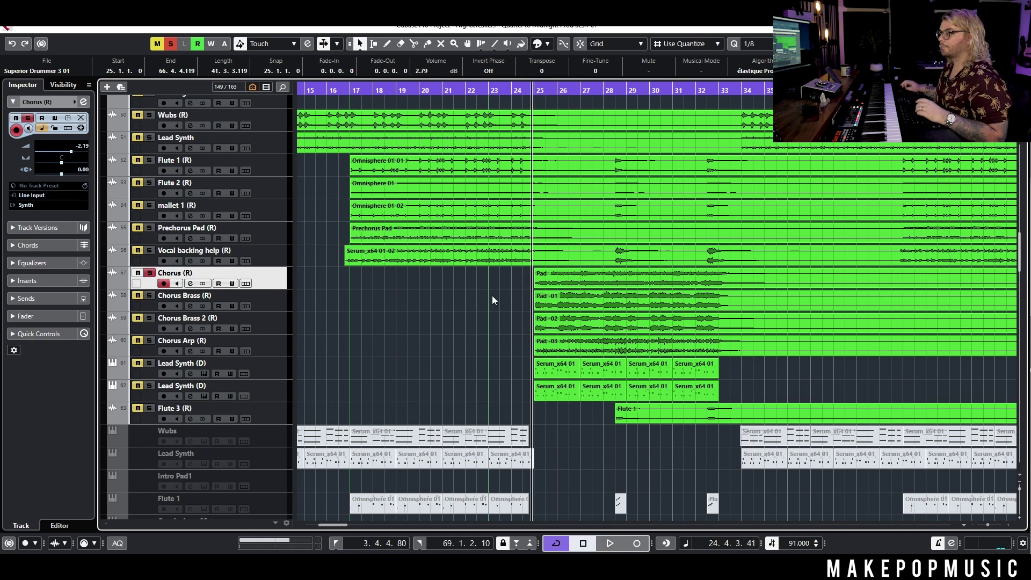
key(space)
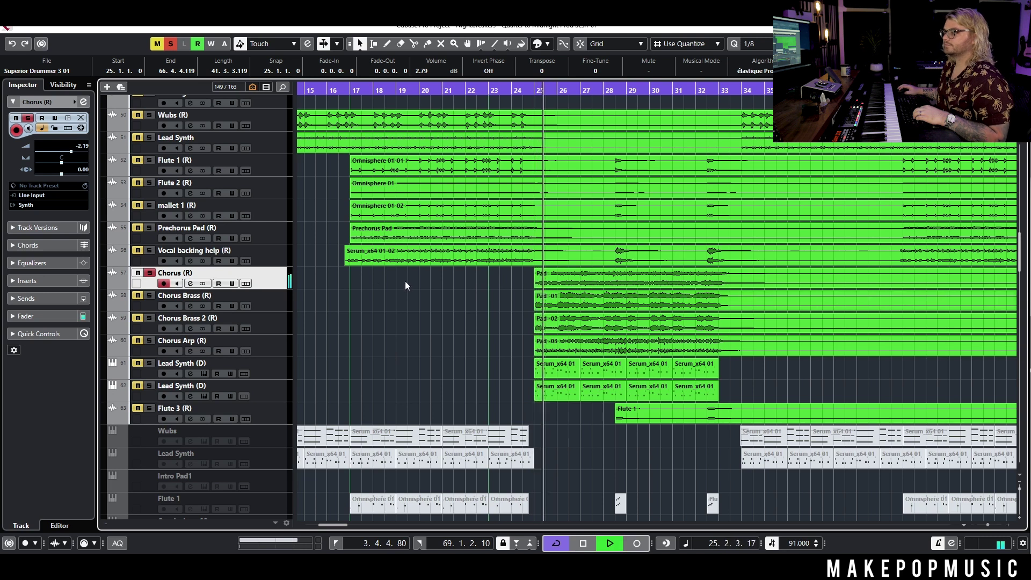
click(416, 262)
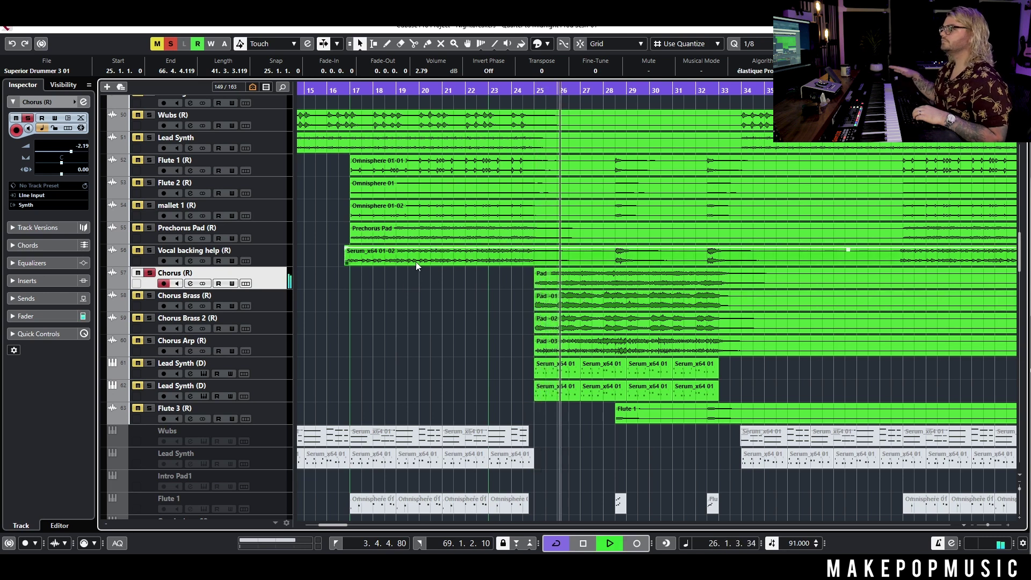
key(space)
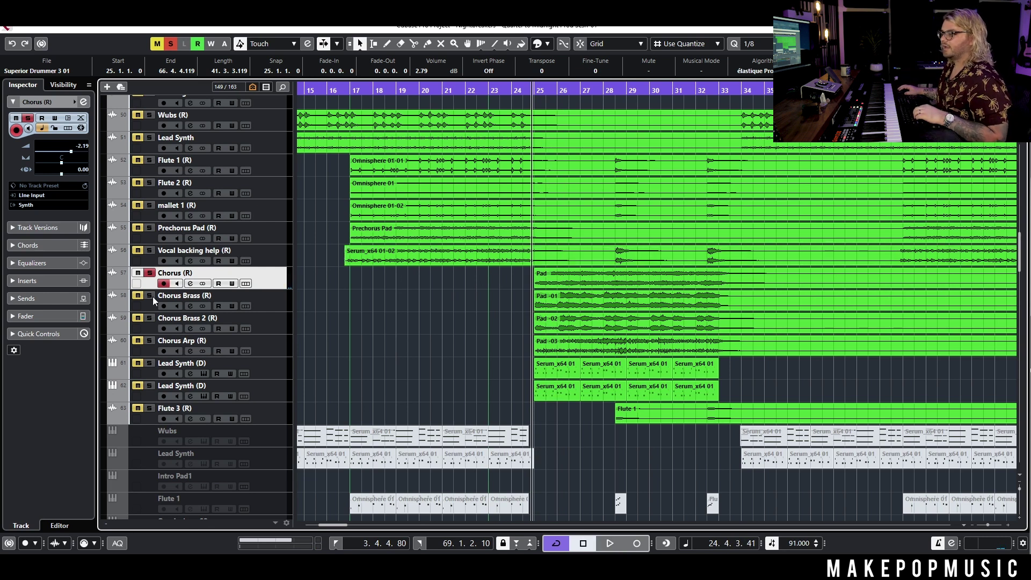
- Switch the solo from Chorus (R) to Chorus Brass (R) and play the brass part
click(150, 277)
click(282, 301)
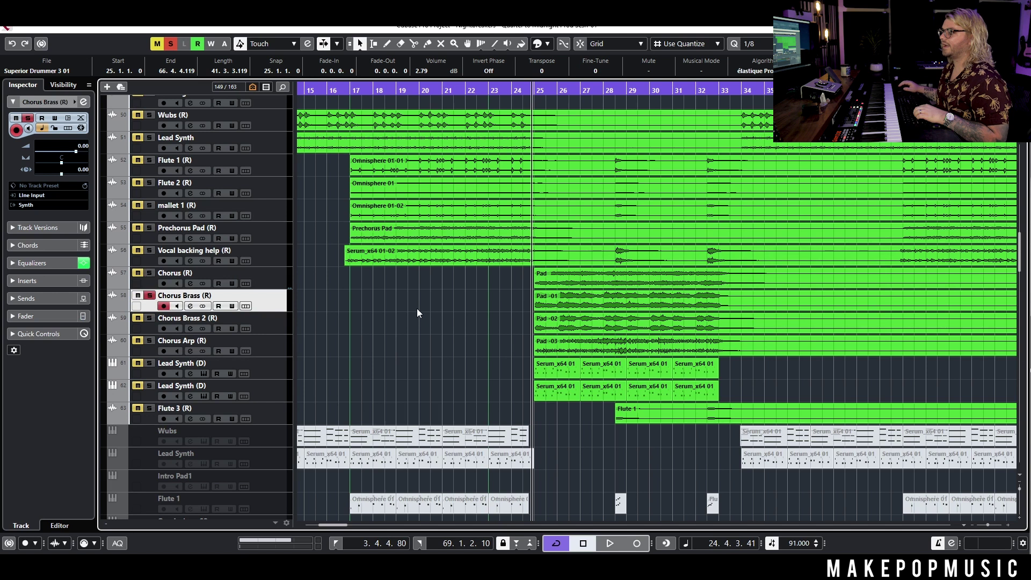
key(space)
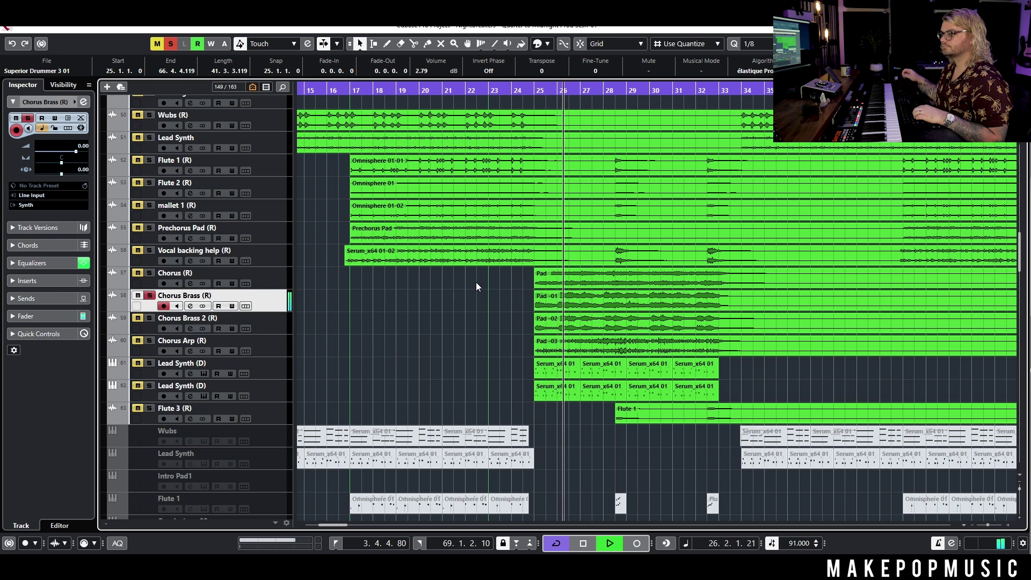
key(space)
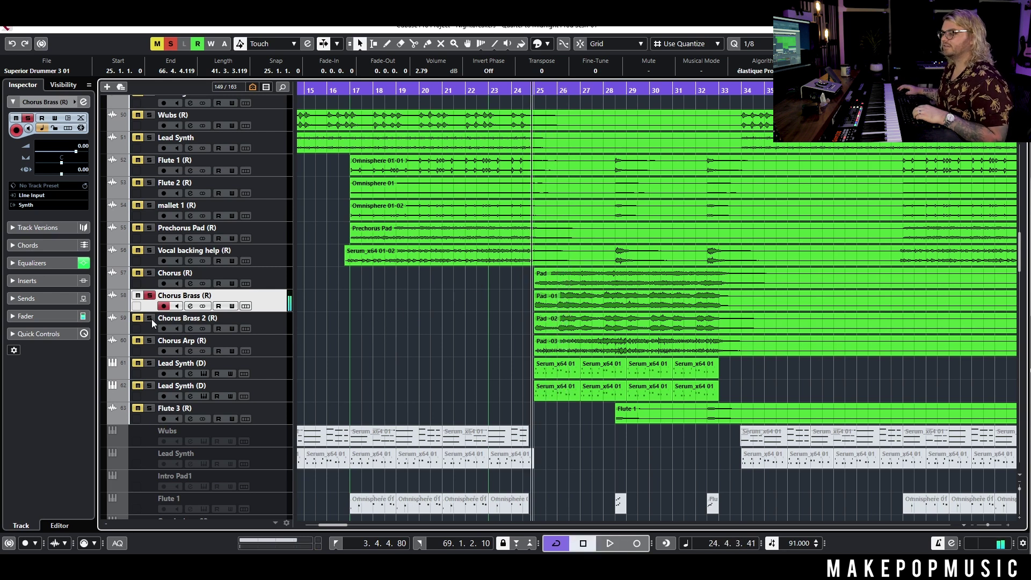
- Solo Chorus Brass 2 (R), play it combined with Chorus Brass (R), stop and clear both solos
click(280, 328)
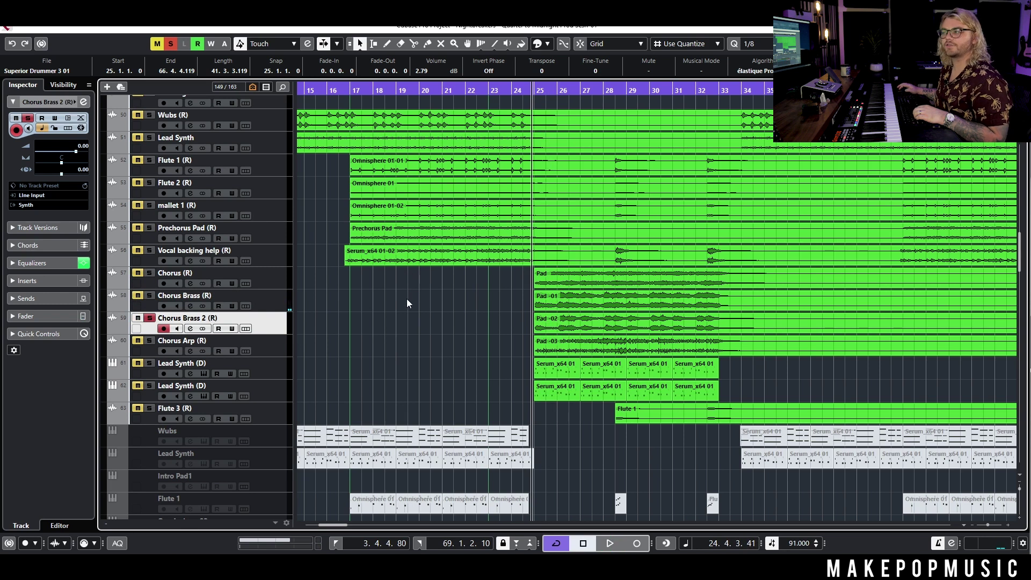
key(space)
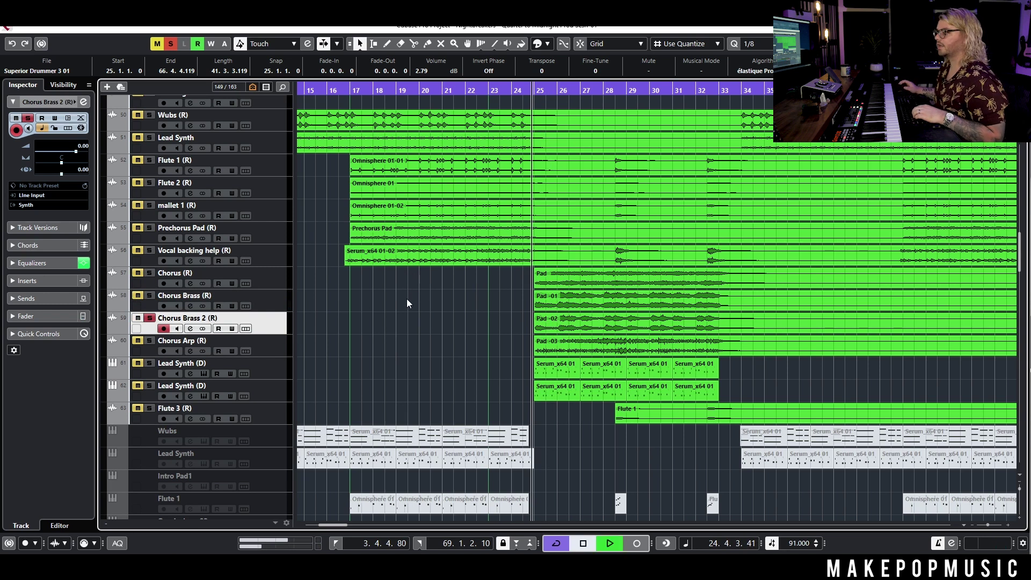
click(149, 296)
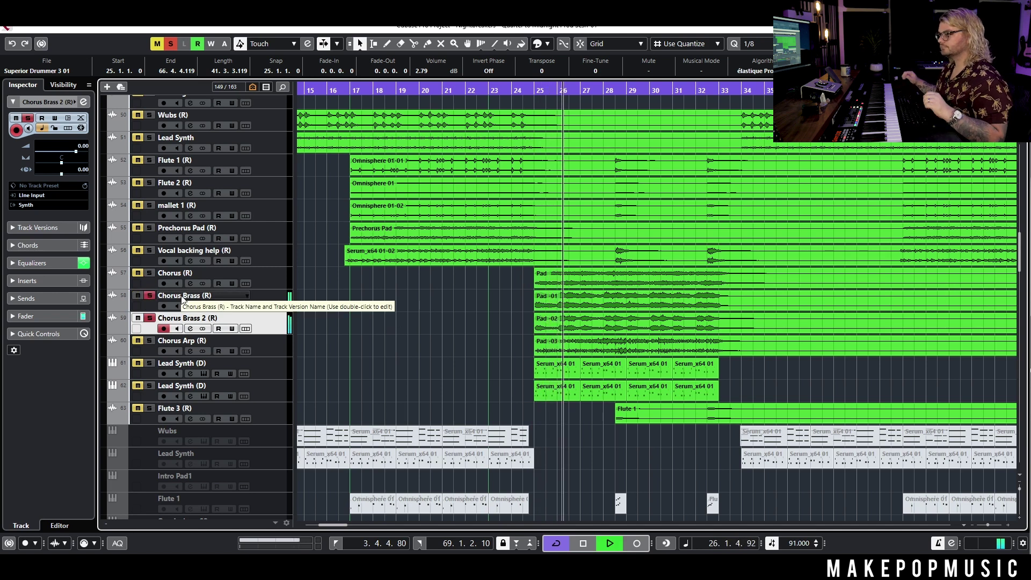
click(149, 318)
key(space)
click(149, 296)
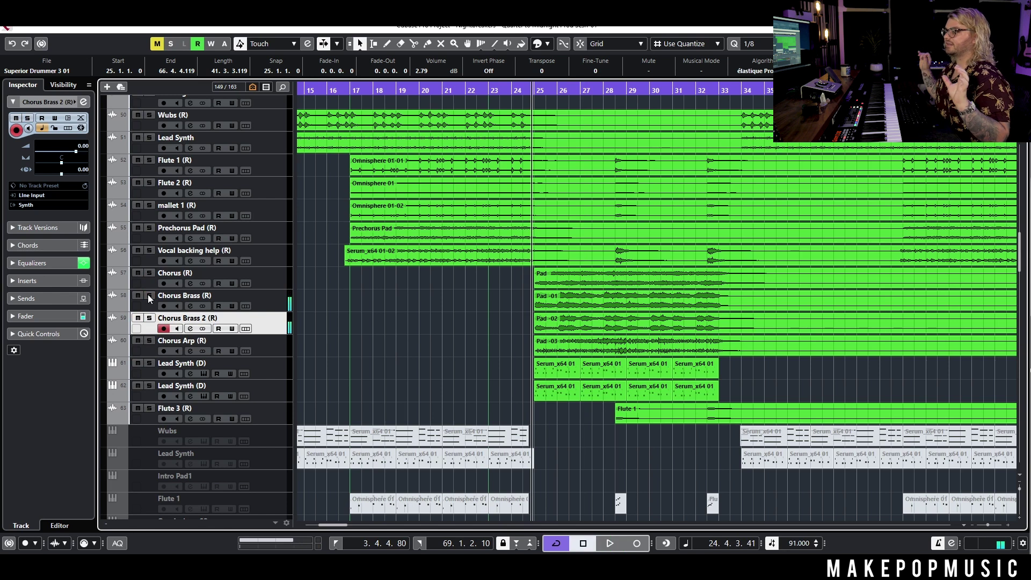
- Solo Chorus Brass 2 (R) alone and play it from just before bar 25
click(149, 318)
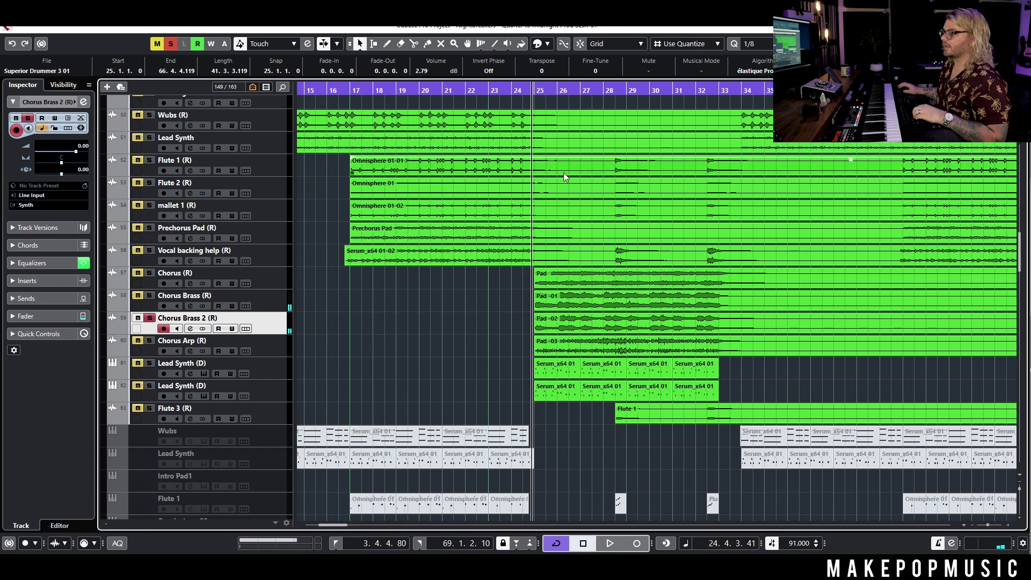
key(space)
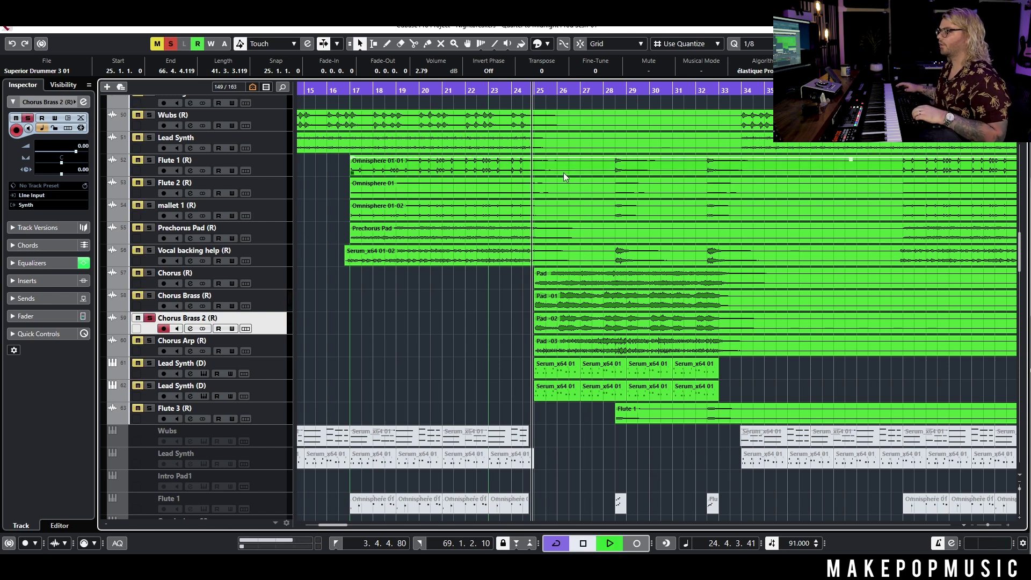
key(space)
- Switch the solo from Chorus Brass 2 (R) to Chorus Arp (R) and play the arpeggio part
click(149, 341)
click(149, 318)
click(262, 349)
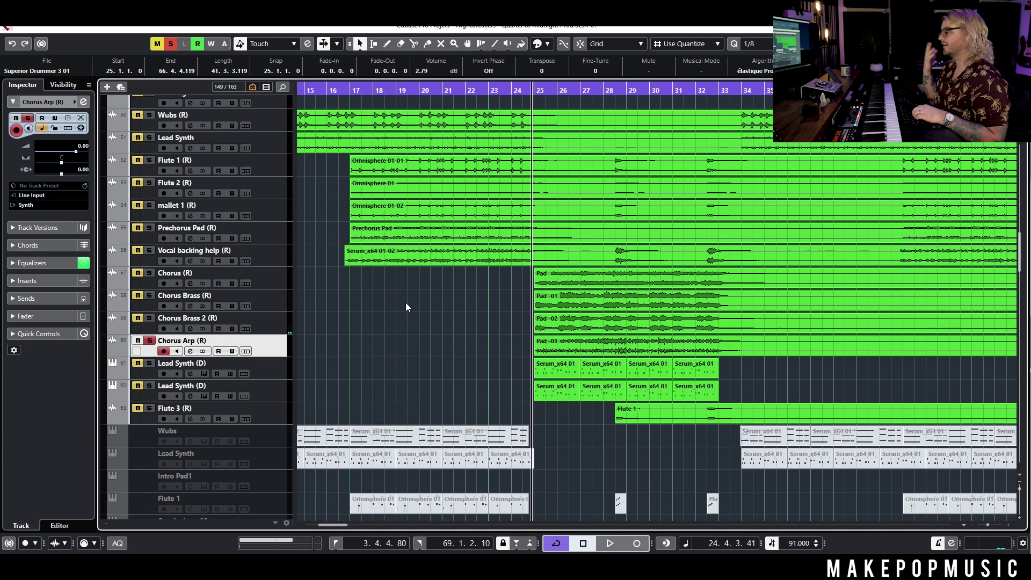
key(space)
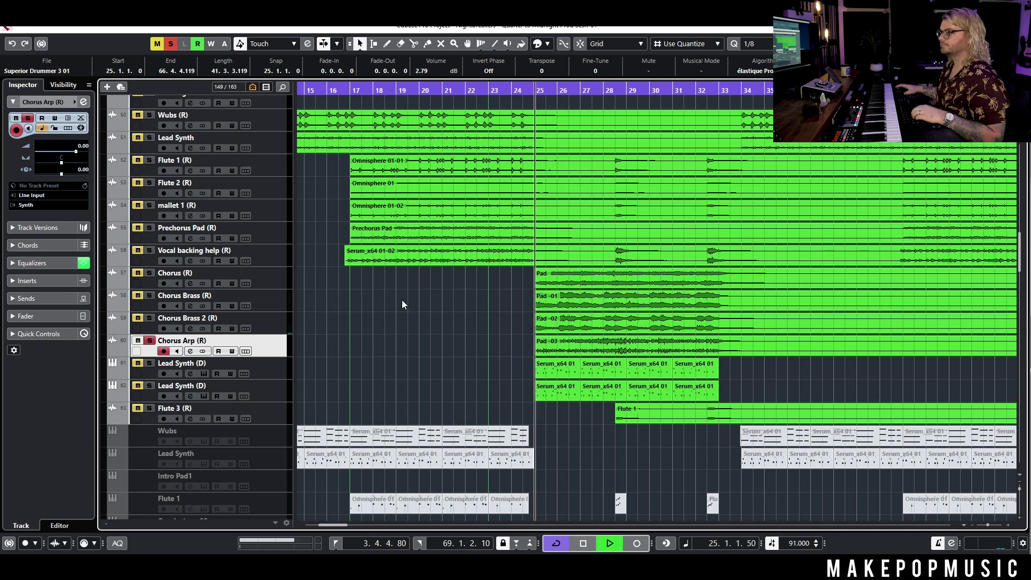
- Add the Drums folder to the solo and hear it with Chorus Arp (R) during playback
scroll(407, 411, up, 2)
scroll(365, 388, down, 4)
scroll(382, 334, up, 15)
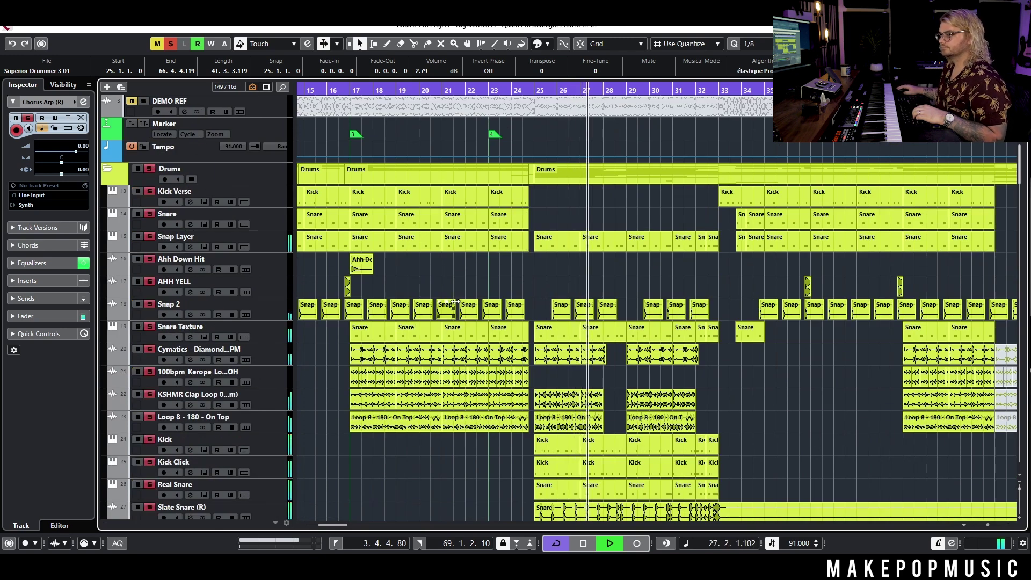
scroll(479, 297, down, 9)
scroll(481, 296, down, 7)
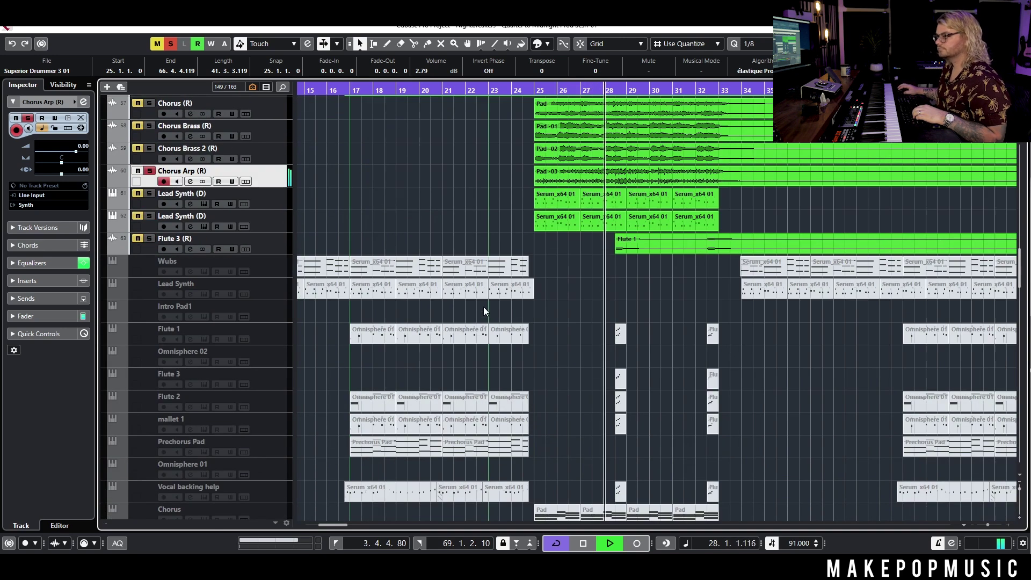
- Solo Chorus (R), Chorus Brass (R), Chorus Brass 2 (R) and Chorus Arp (R) together during playback, then stop and clear the solos
scroll(183, 169, up, 1)
click(147, 224)
click(149, 233)
click(149, 188)
click(151, 212)
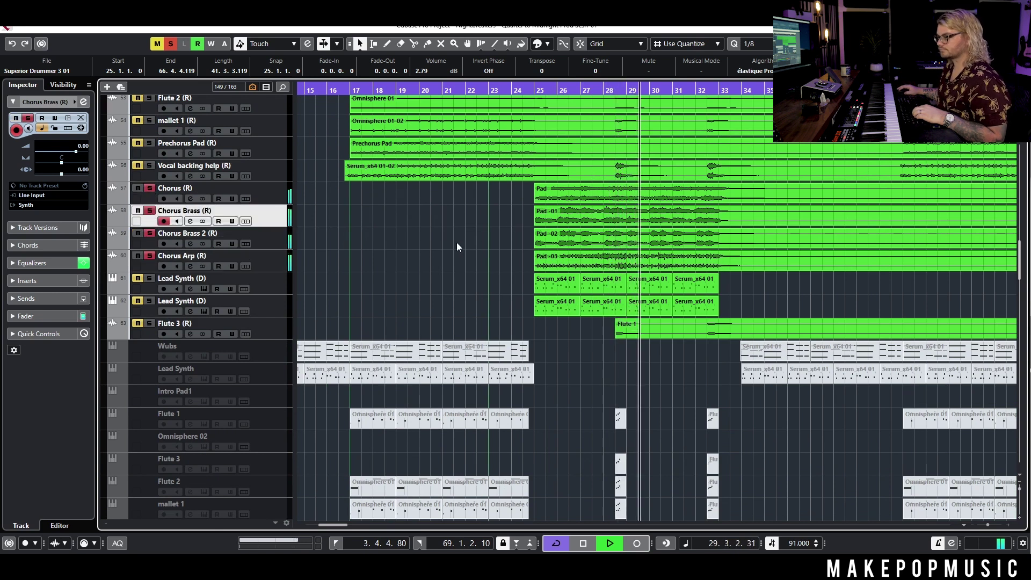
key(space)
click(170, 44)
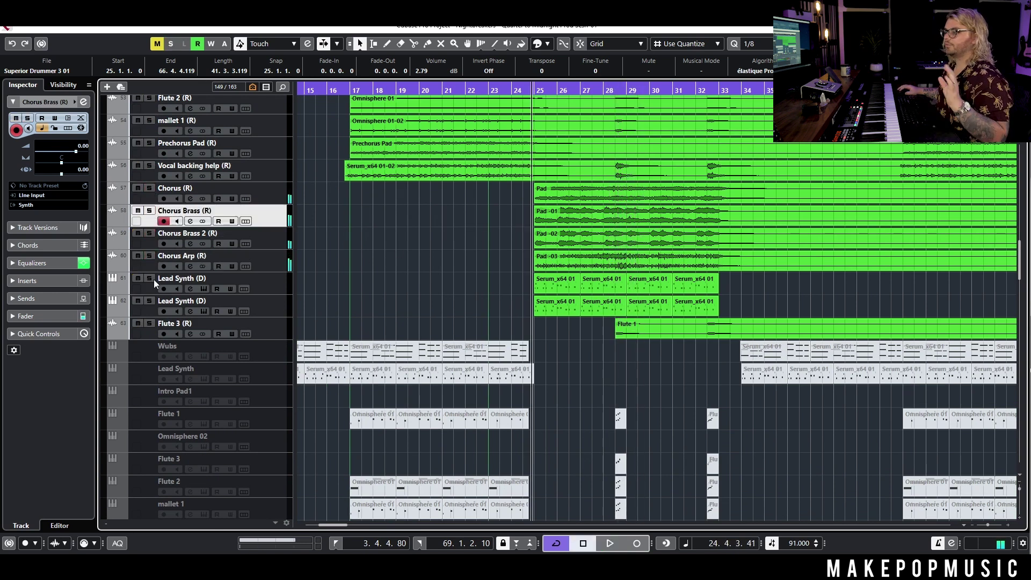
- Solo both Lead Synth (D) tracks and play them from just before bar 25
click(150, 279)
key(space)
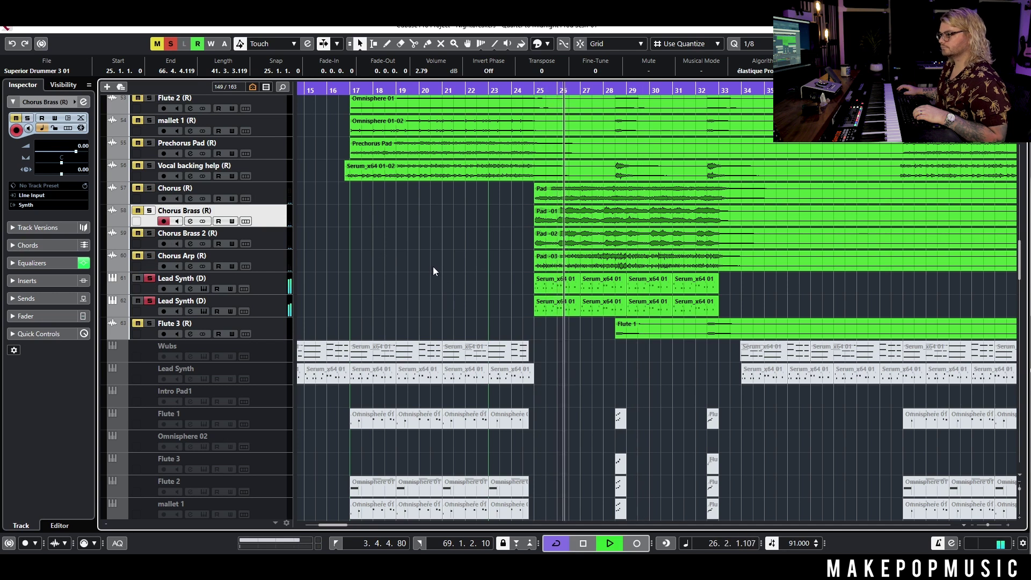
click(282, 285)
click(279, 304)
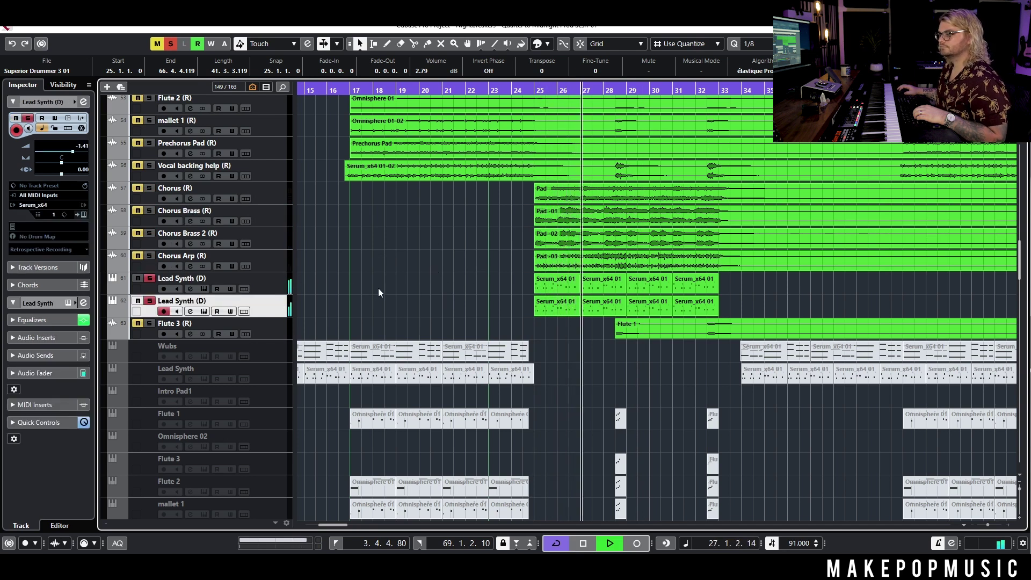
key(space)
- Inspect the Guitargasm preset and its preset bank in the first Lead Synth (D) track's Serum, then close the instrument
click(204, 291)
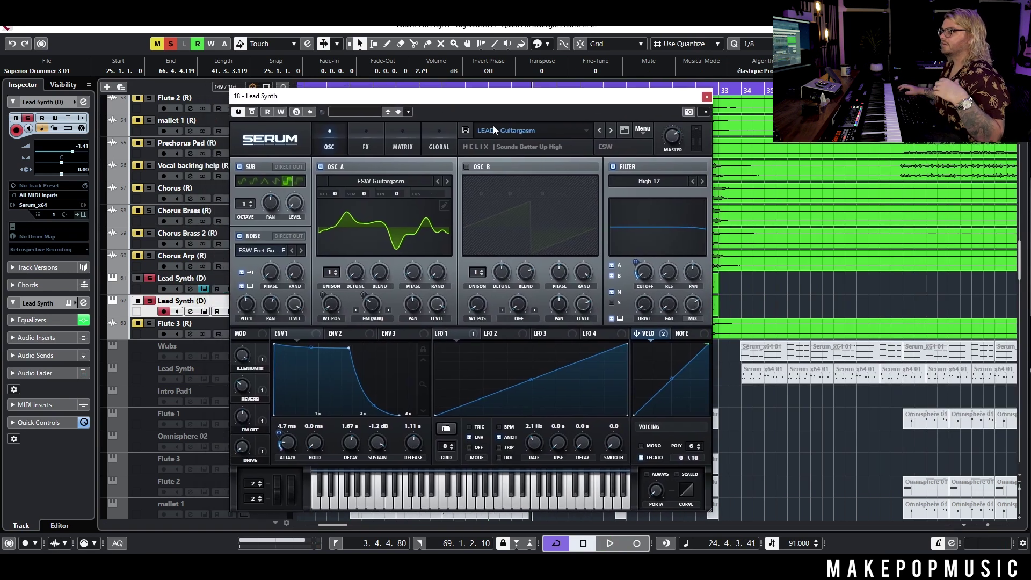
click(494, 129)
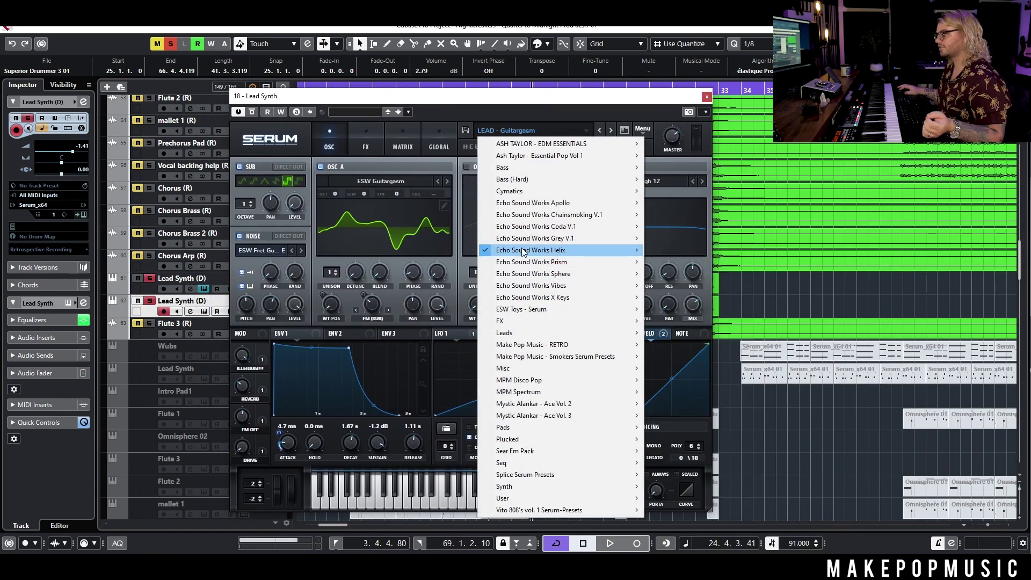
key(Escape)
click(204, 291)
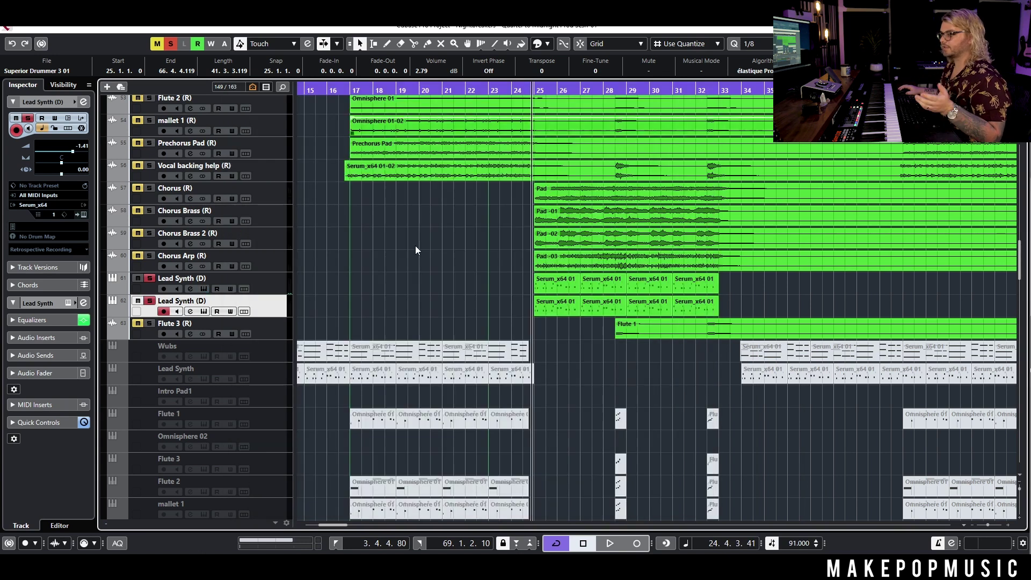
- Inspect the second Lead Synth (D) track's Trap Celeste preset and its bank in Serum, then close it and clear the solos
click(204, 312)
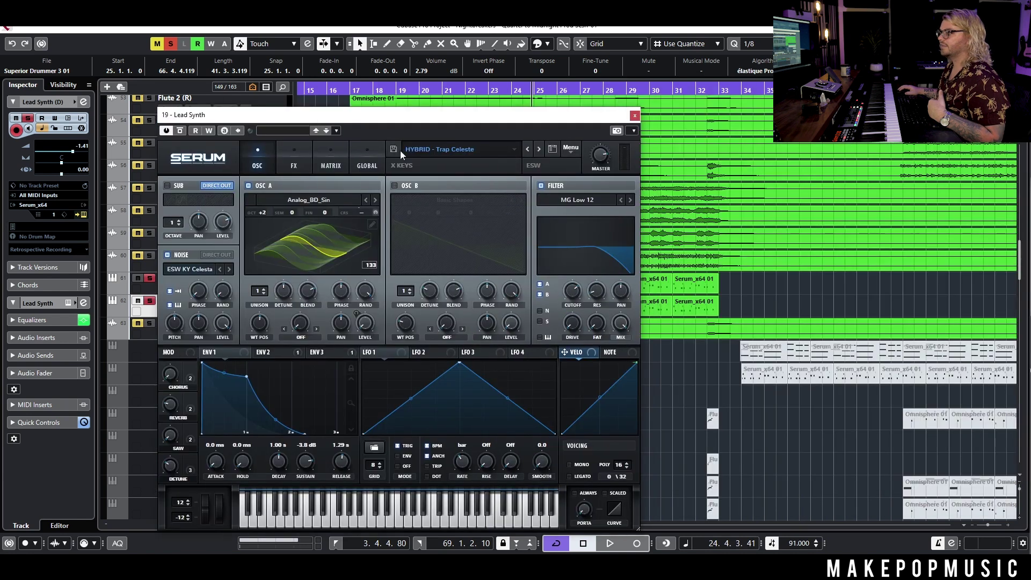
click(422, 154)
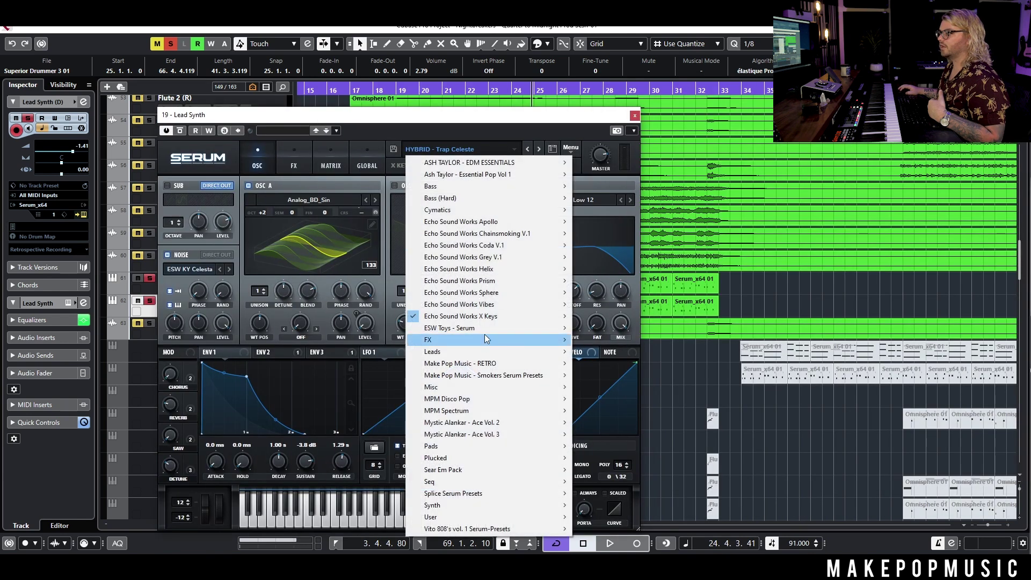
click(635, 115)
click(635, 115)
click(150, 278)
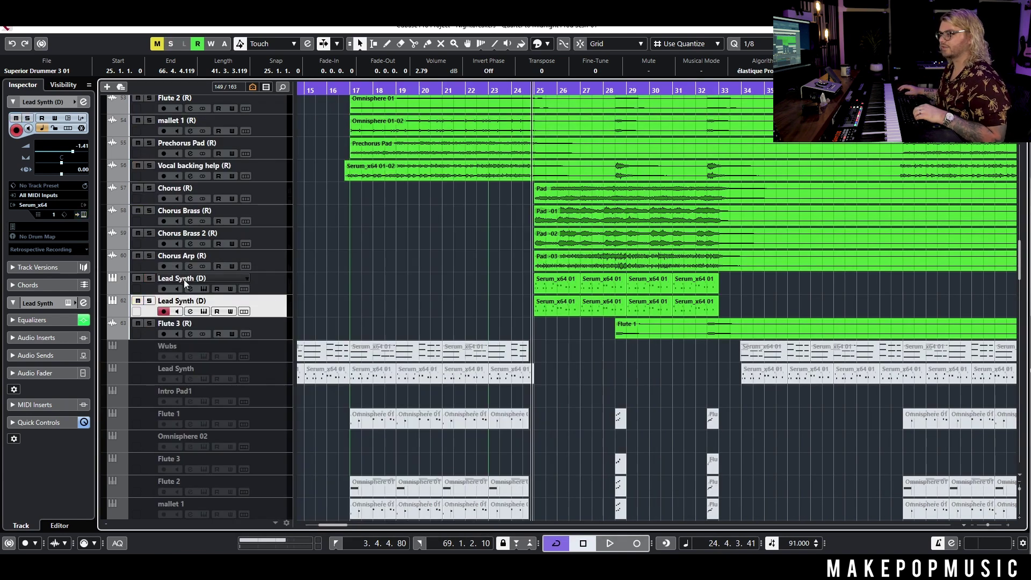
- Solo the whole Synths folder, play the chorus from just before bar 25, then stop and clear the solo
click(266, 280)
scroll(685, 279, down, 3)
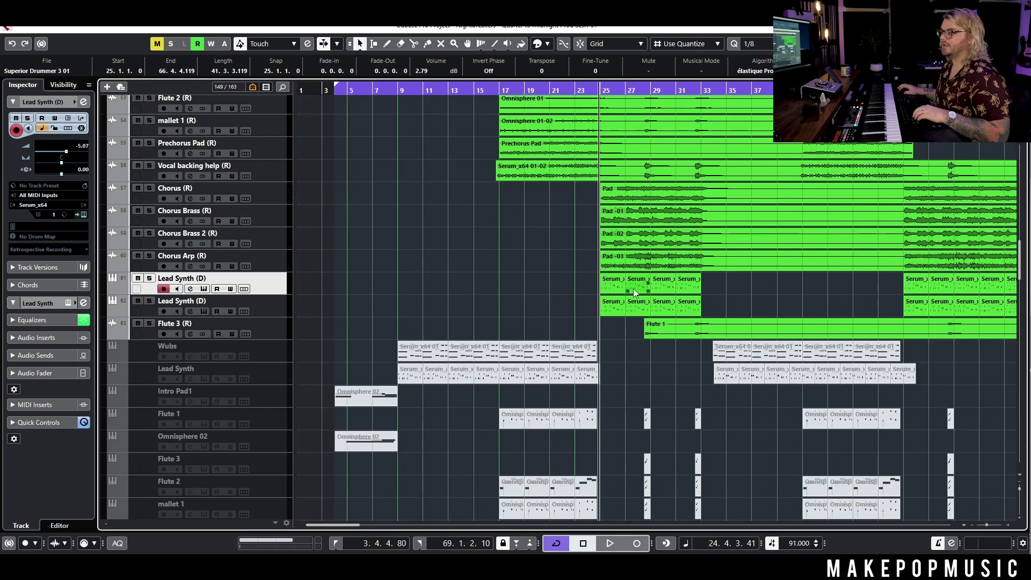
scroll(362, 242, up, 5)
key(space)
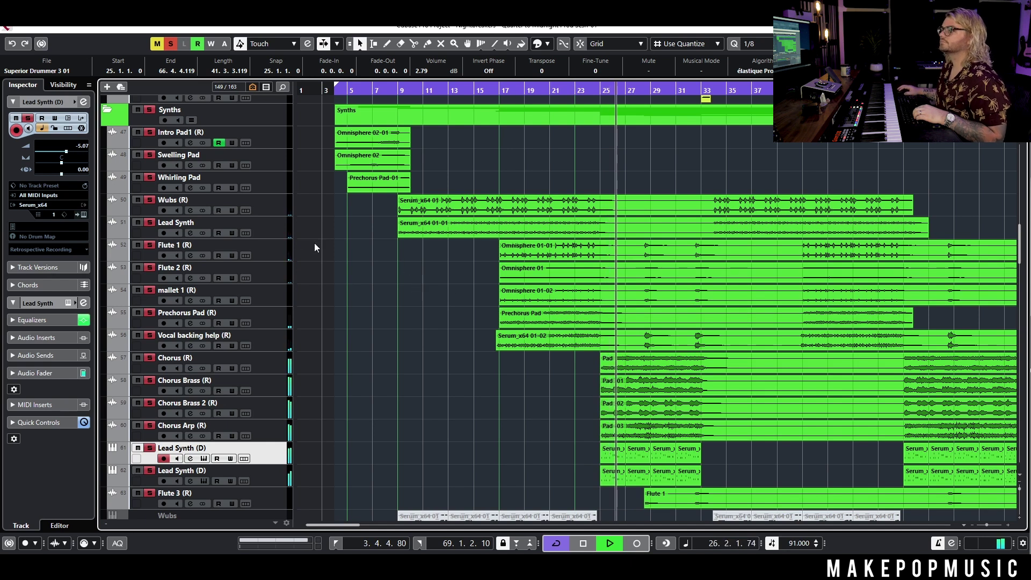
key(space)
click(149, 110)
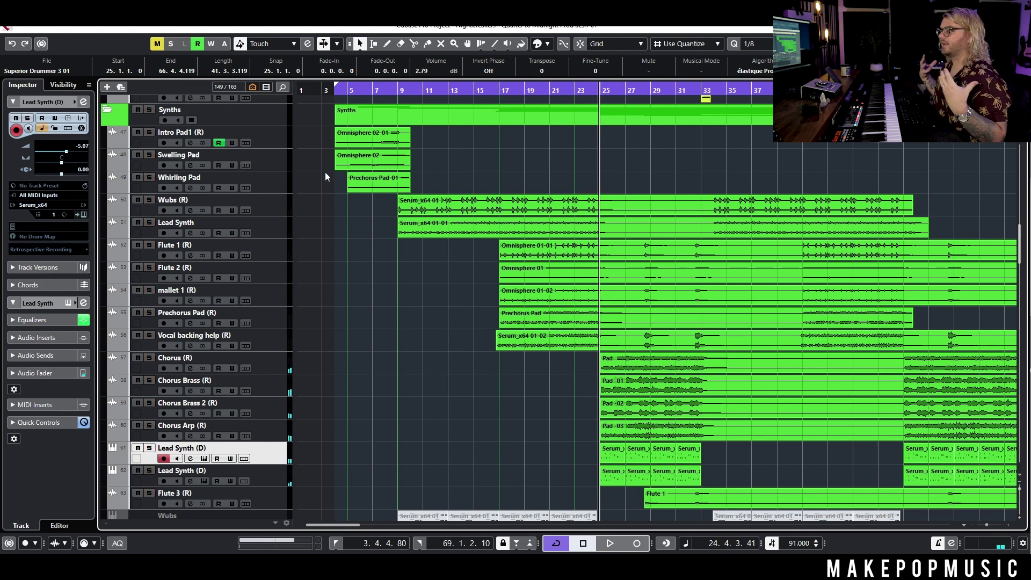
- Solo Flute 3 (R) and play the passage leading into its first clip after bar 28
scroll(507, 263, right, 4)
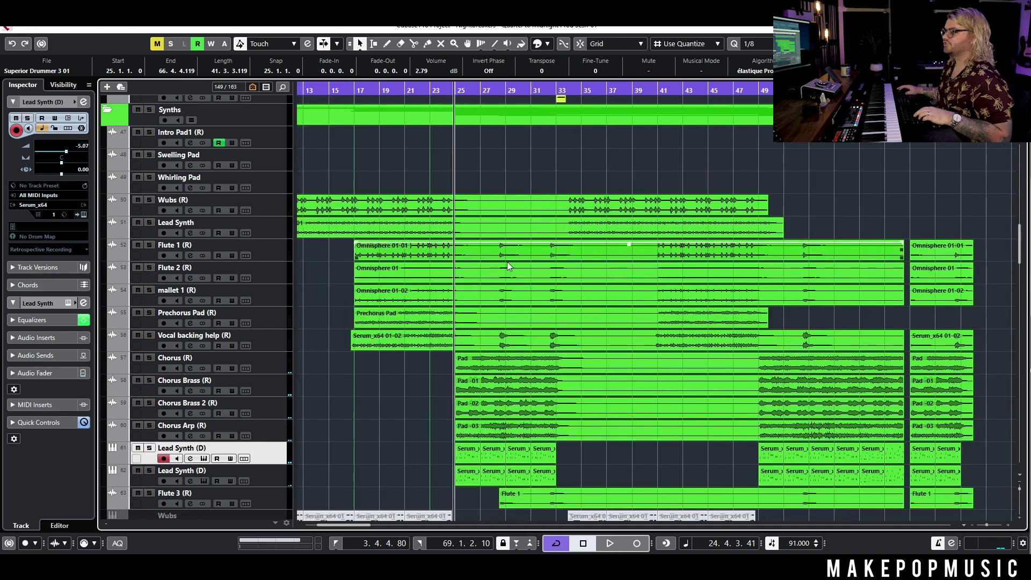
scroll(514, 292, down, 3)
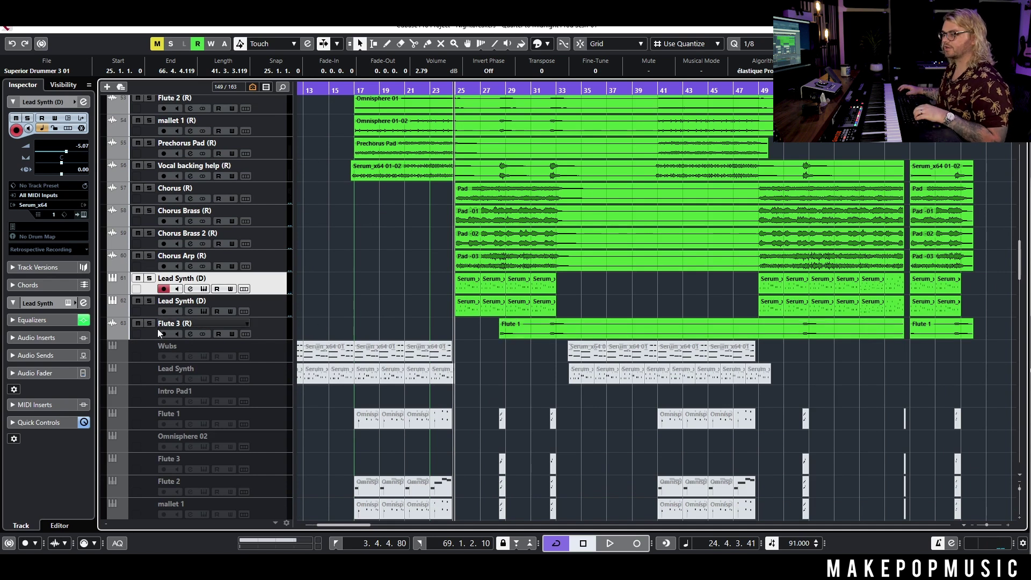
click(491, 100)
drag(489, 91, 528, 333)
key(space)
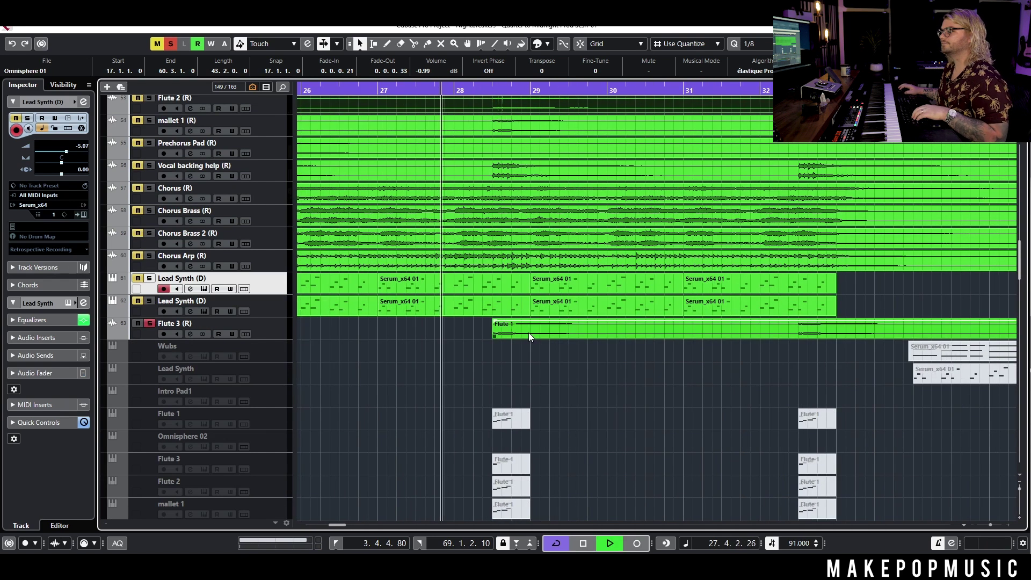
- Clear the Flute 3 (R) solo and play the full mix from bar 28
click(147, 326)
click(458, 93)
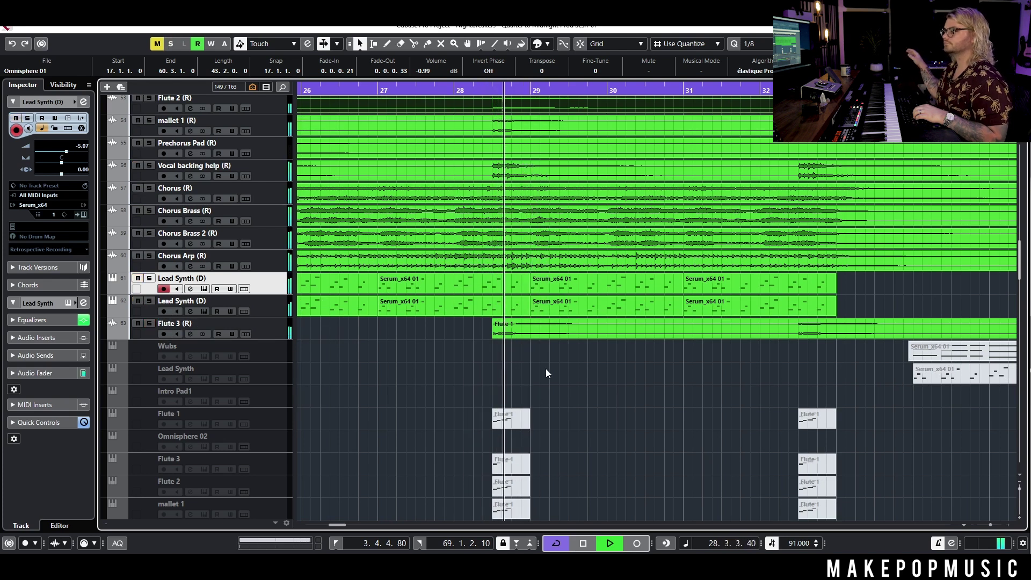
key(space)
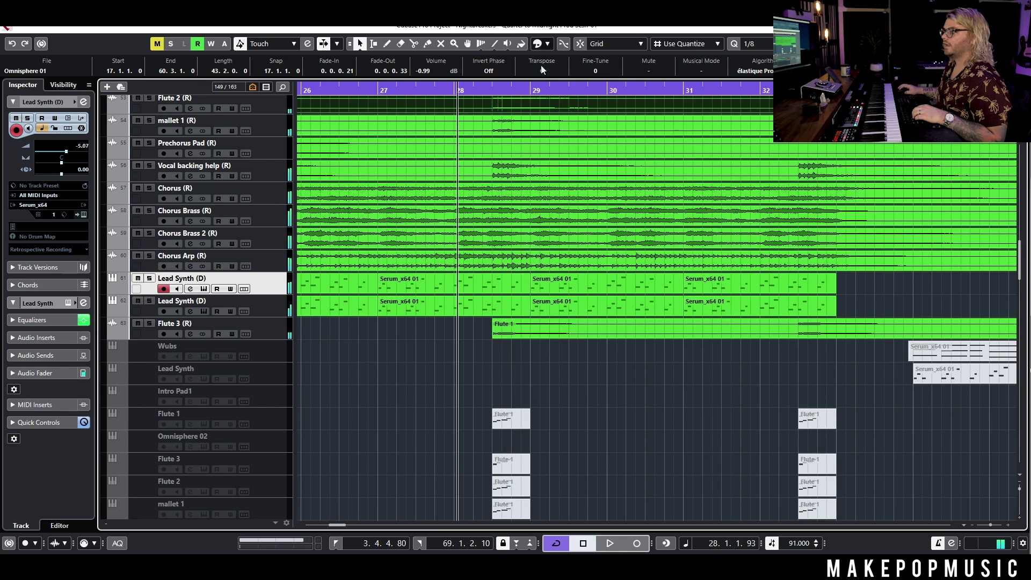
- Solo Vocal backing help (R), mallet 1 (R) and Flutes 1, 2 and 3 (R), play them from bar 28, then clear the solos
click(149, 166)
click(149, 120)
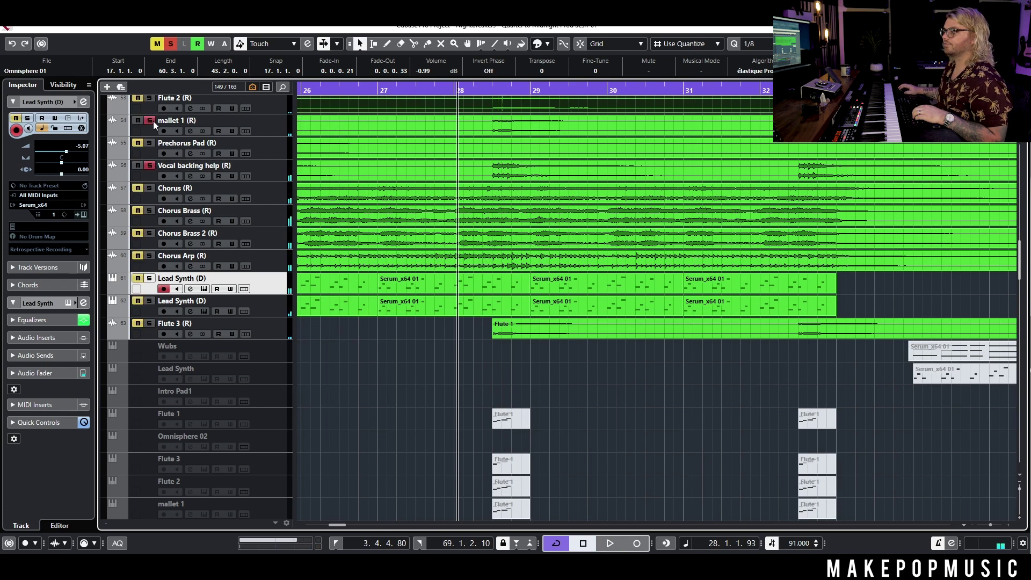
scroll(153, 121, up, 3)
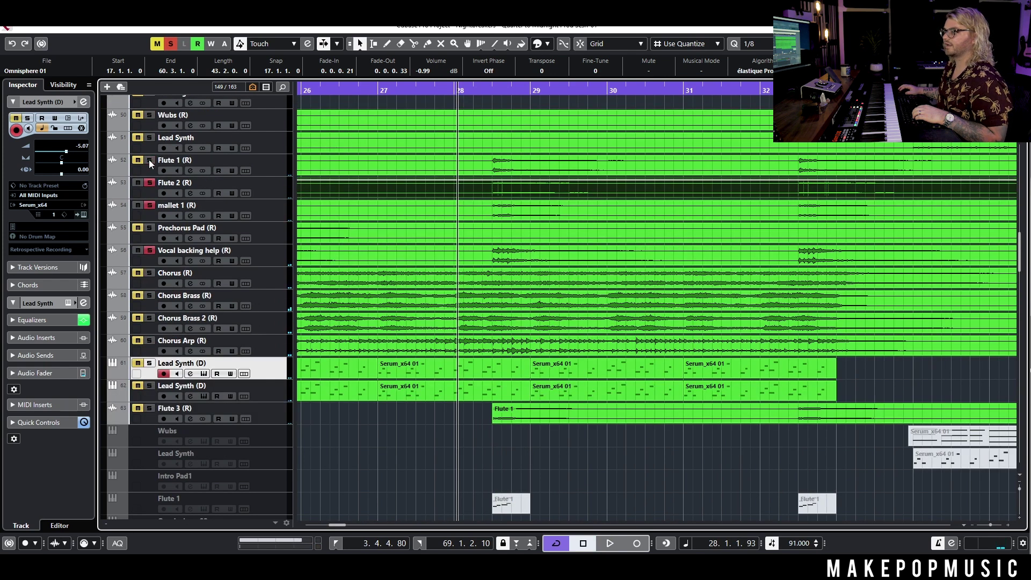
key(space)
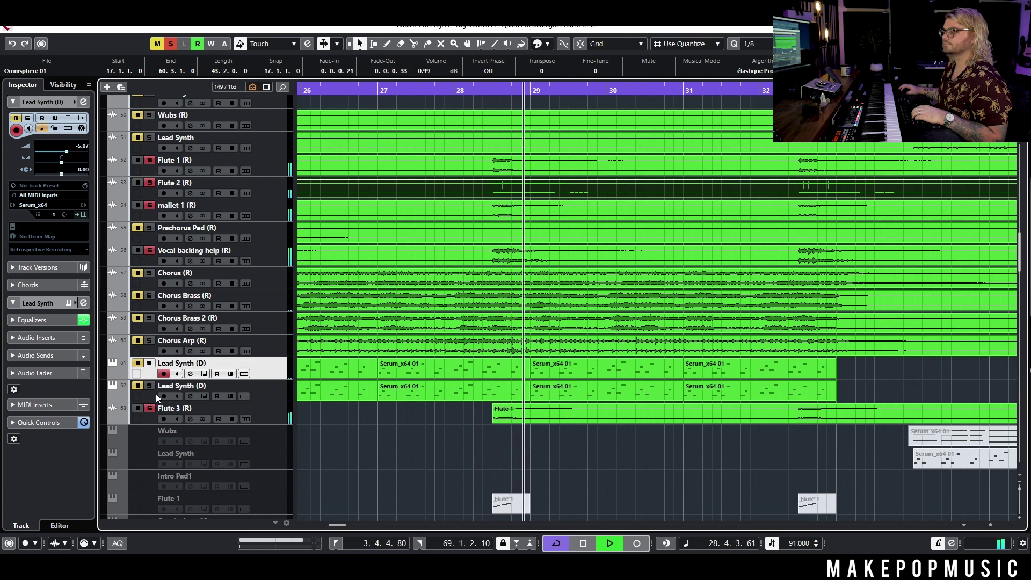
key(space)
click(171, 43)
- Examine the chorus lead, left, right and harmony vocal tracks in the LEAD Vocals folder
scroll(558, 402, down, 5)
scroll(553, 397, down, 3)
scroll(590, 371, down, 2)
scroll(623, 365, down, 12)
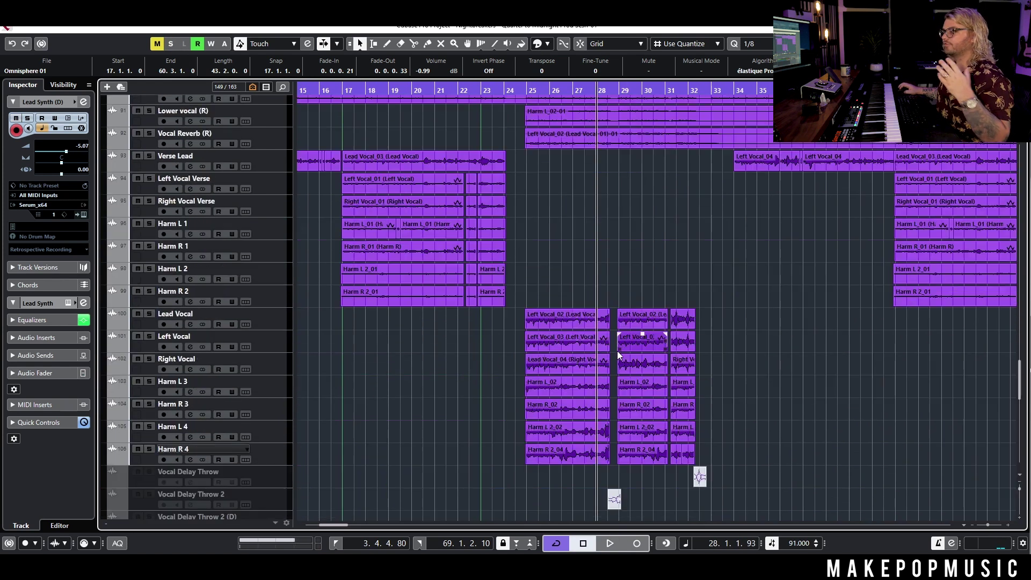
scroll(610, 324, up, 2)
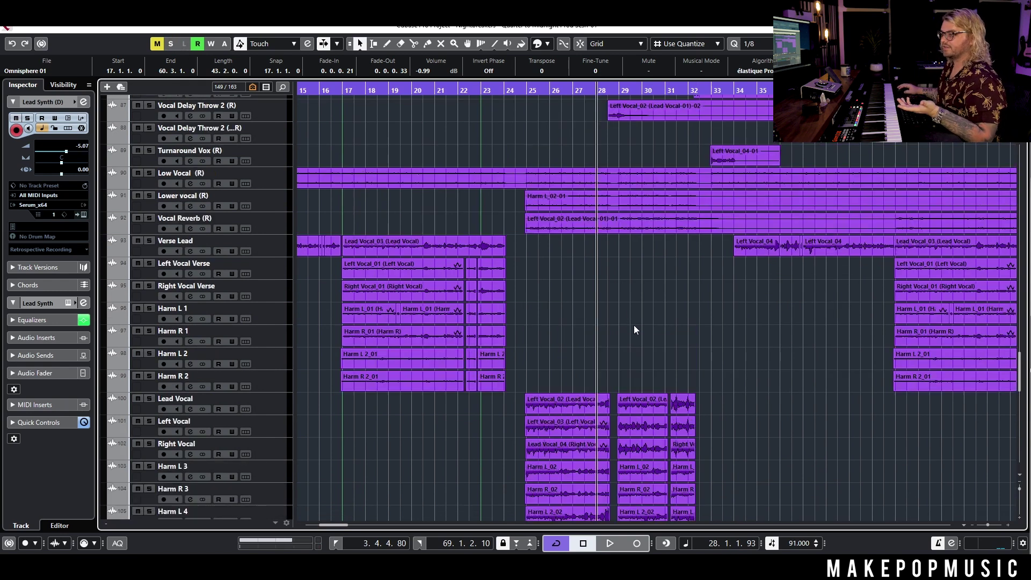
scroll(611, 310, down, 4)
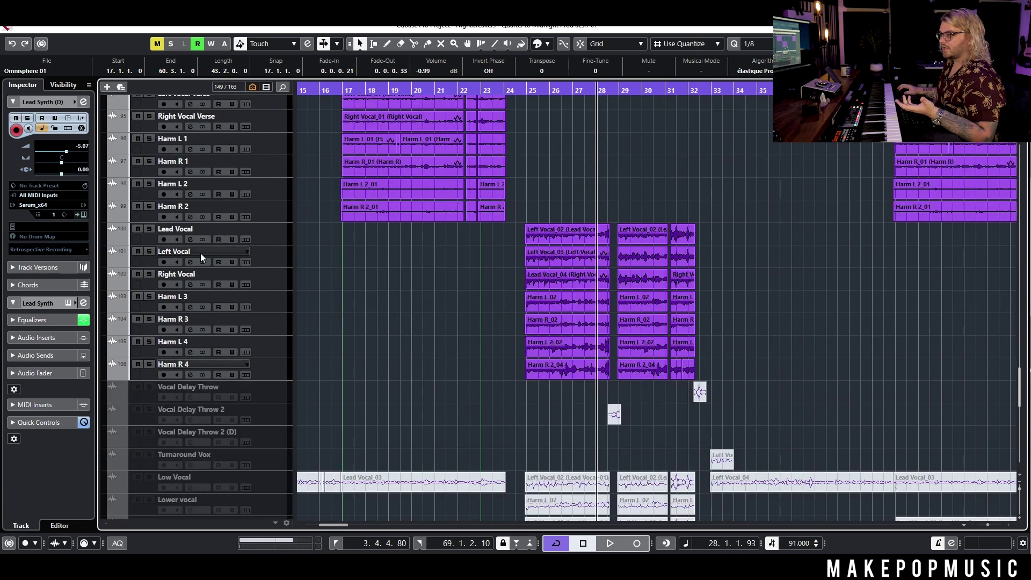
click(277, 239)
drag(250, 369, 262, 228)
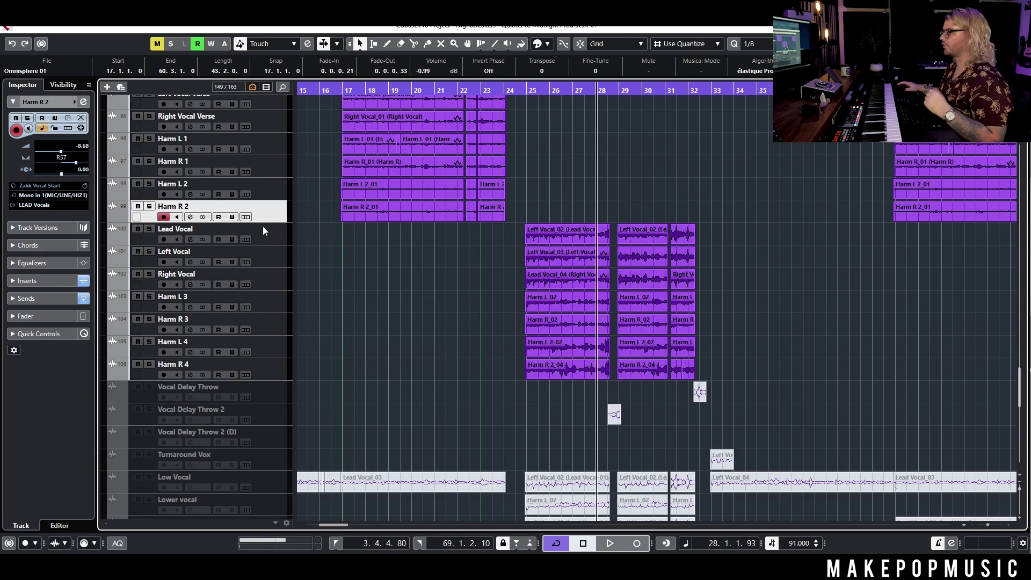
- Solo Vocal Reverb (R), play it from bar 25 and check its channel settings
scroll(354, 252, up, 5)
click(149, 302)
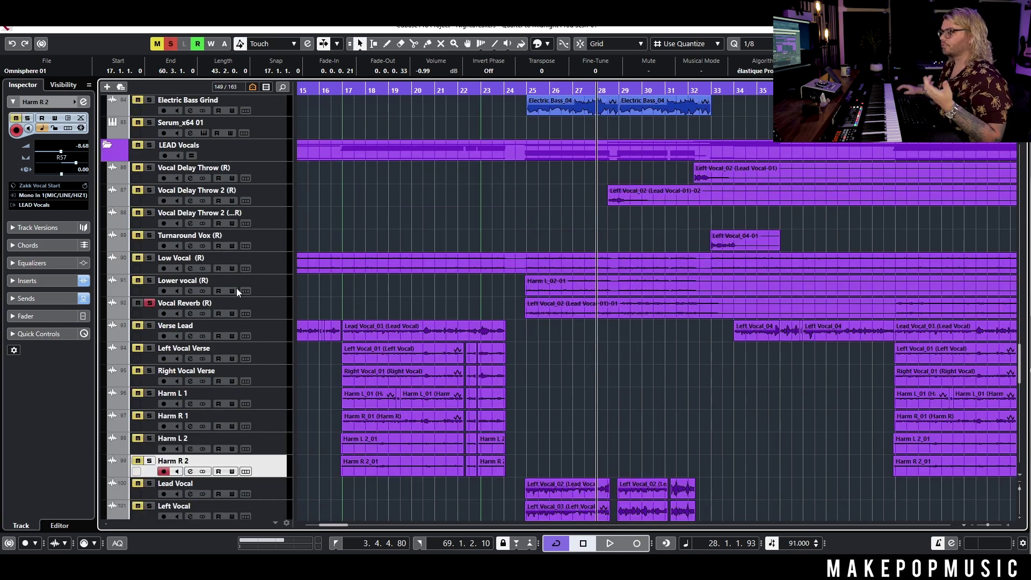
click(524, 91)
key(space)
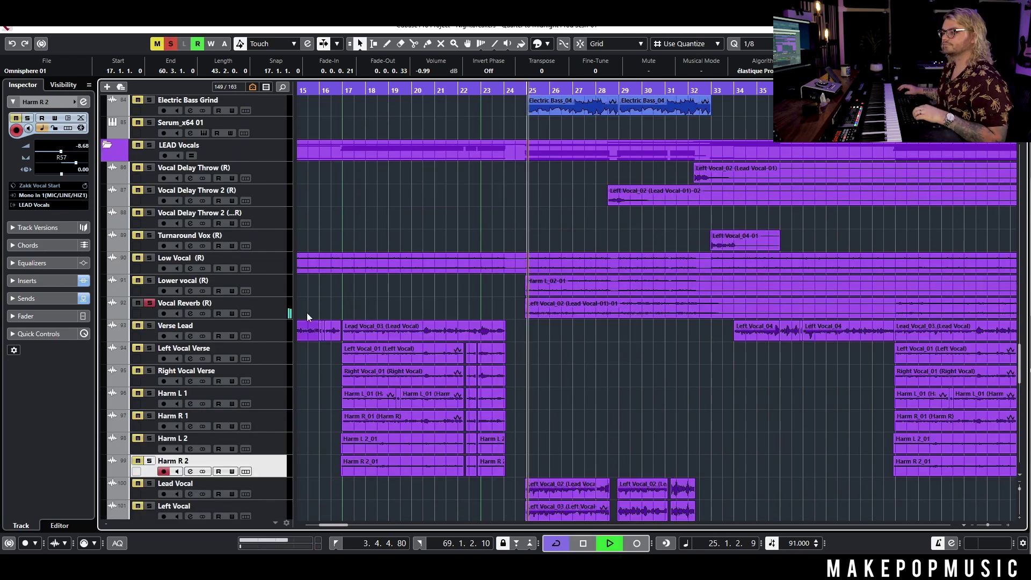
click(190, 314)
click(190, 314)
- Play Lower vocal (R) soloed from bar 25, adding Low Vocal (R) and Vocal Reverb (R) to the solo
key(space)
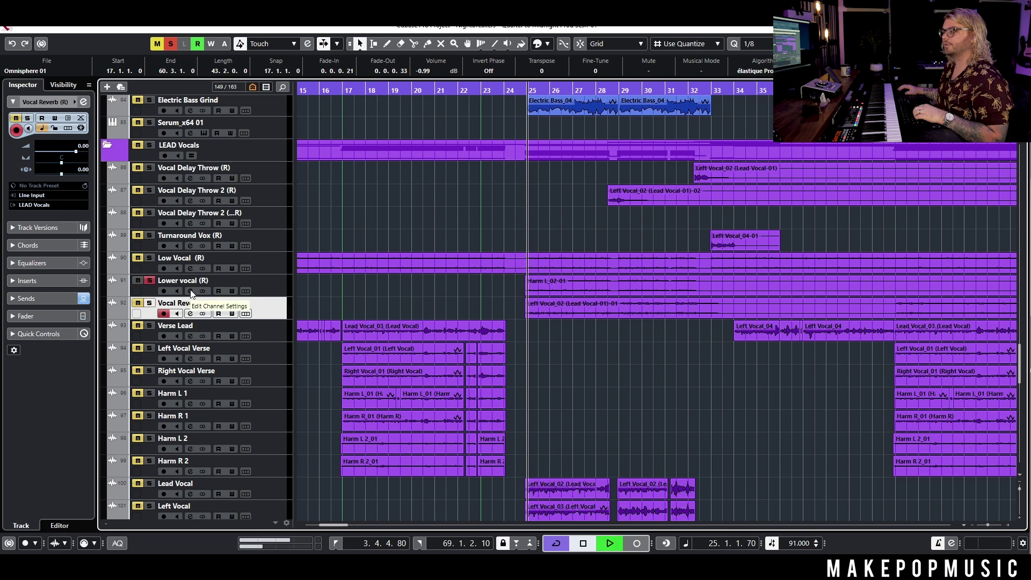
click(149, 258)
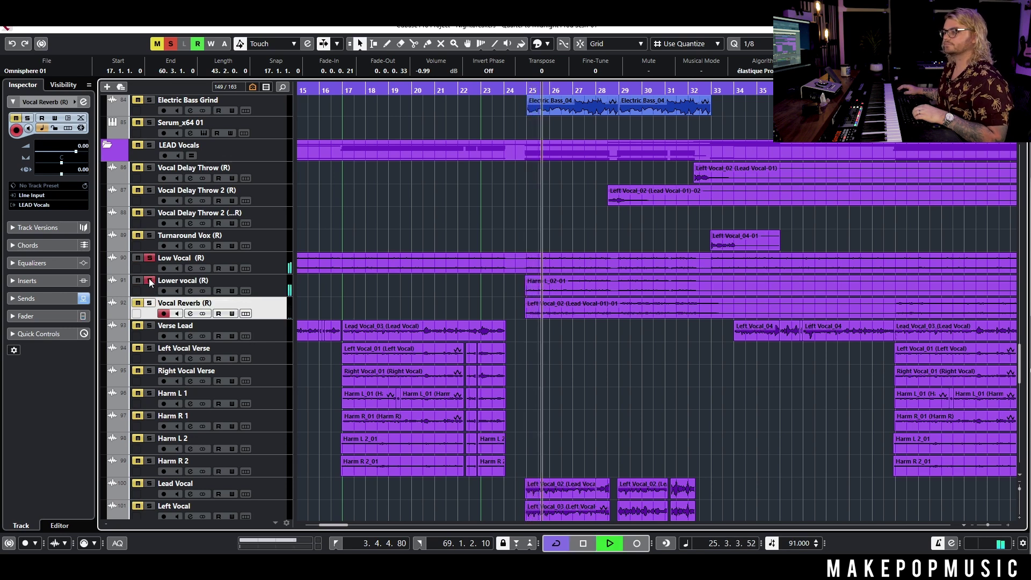
key(space)
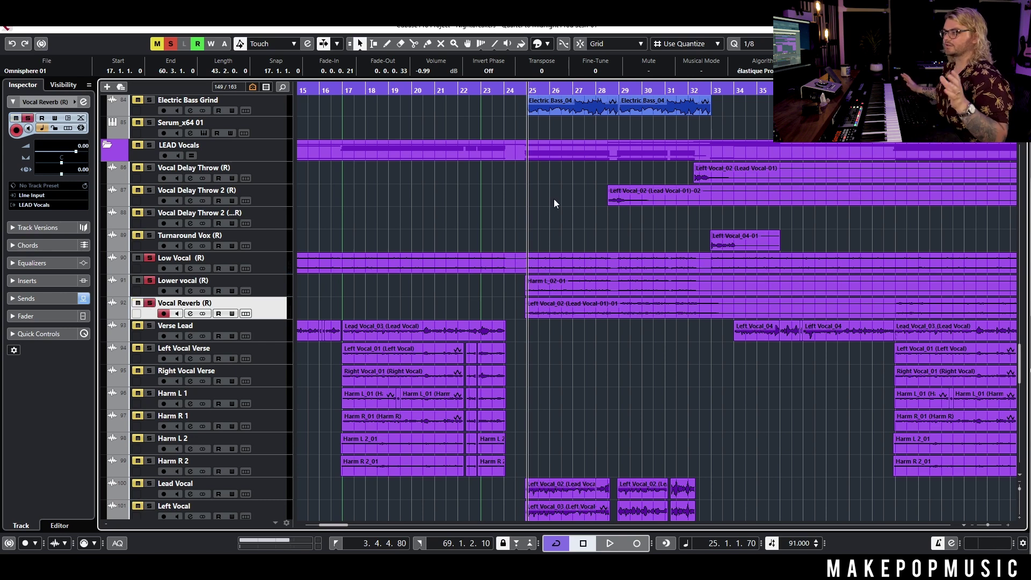
- Play from bar 25 while adding Lead Vocal, Left Vocal, Right Vocal and Harm L 3, R 3, L 4 and R 4 to the solo
key(space)
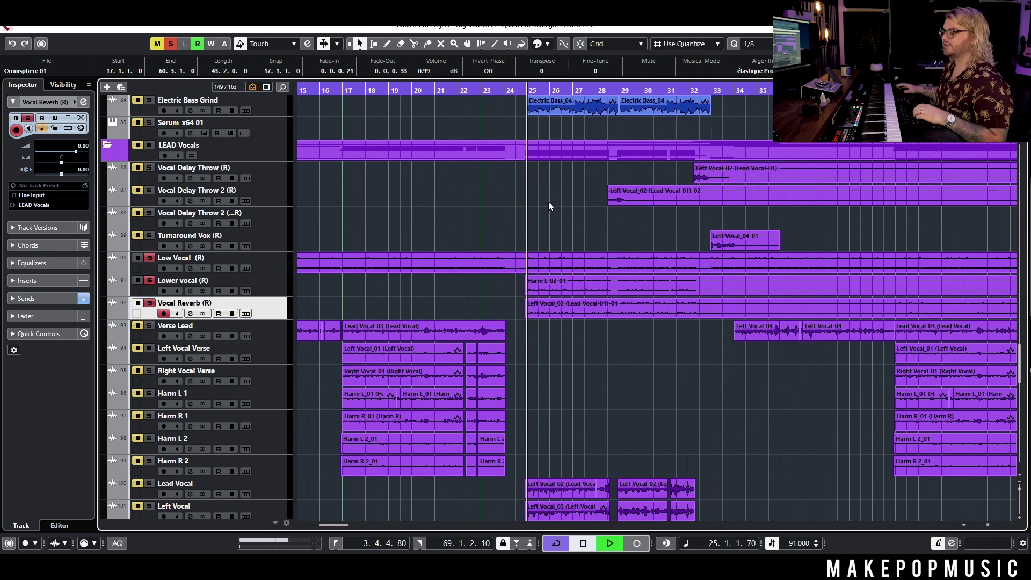
scroll(443, 256, down, 2)
click(149, 399)
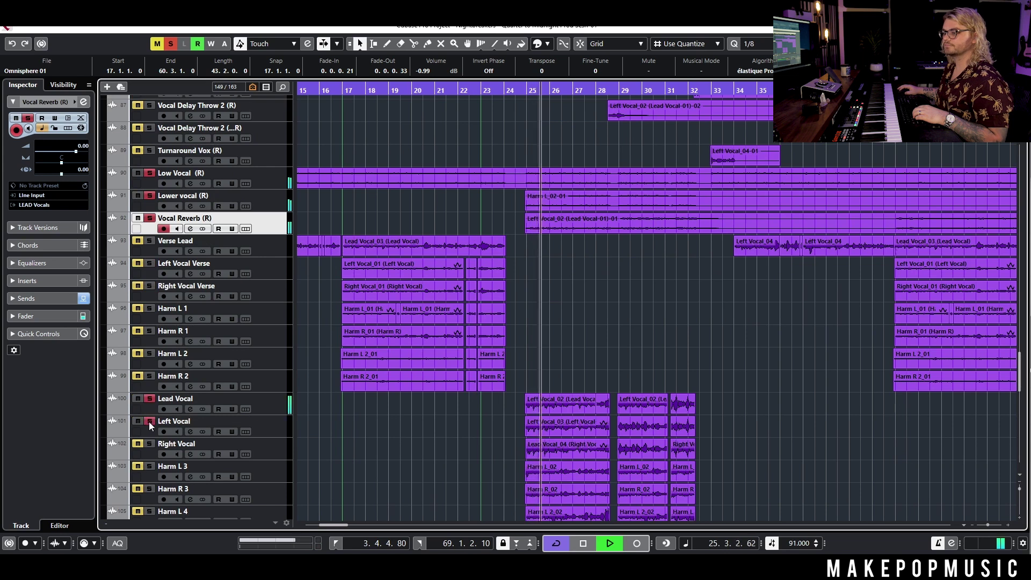
click(149, 421)
click(149, 444)
click(150, 466)
scroll(152, 473, down, 4)
click(150, 320)
click(149, 342)
click(149, 364)
scroll(434, 346, up, 10)
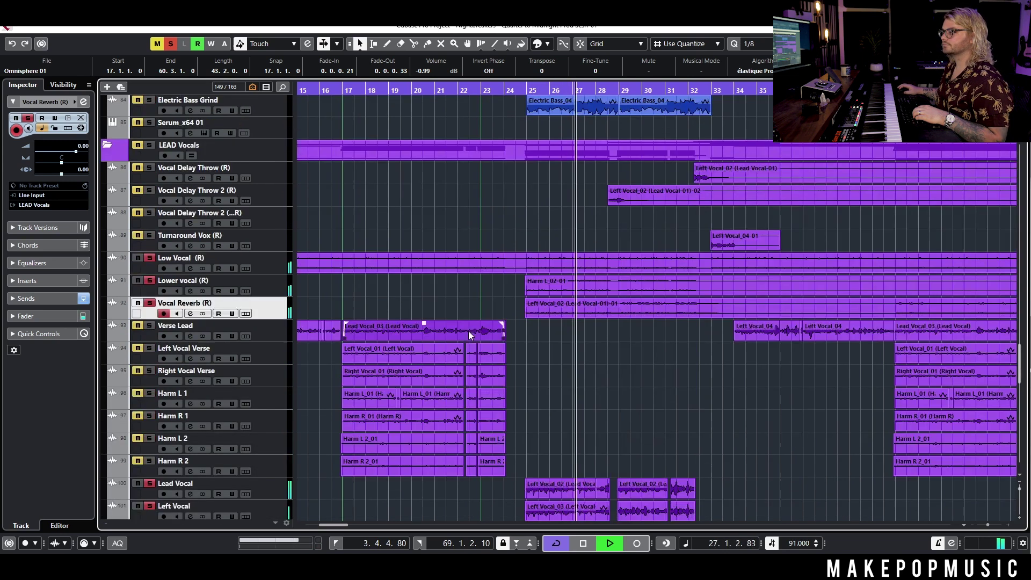
key(space)
- Play from bar 25 with the Guitar, Synths and Drums folders added to the soloed vocals, and clear all solos
scroll(478, 166, up, 14)
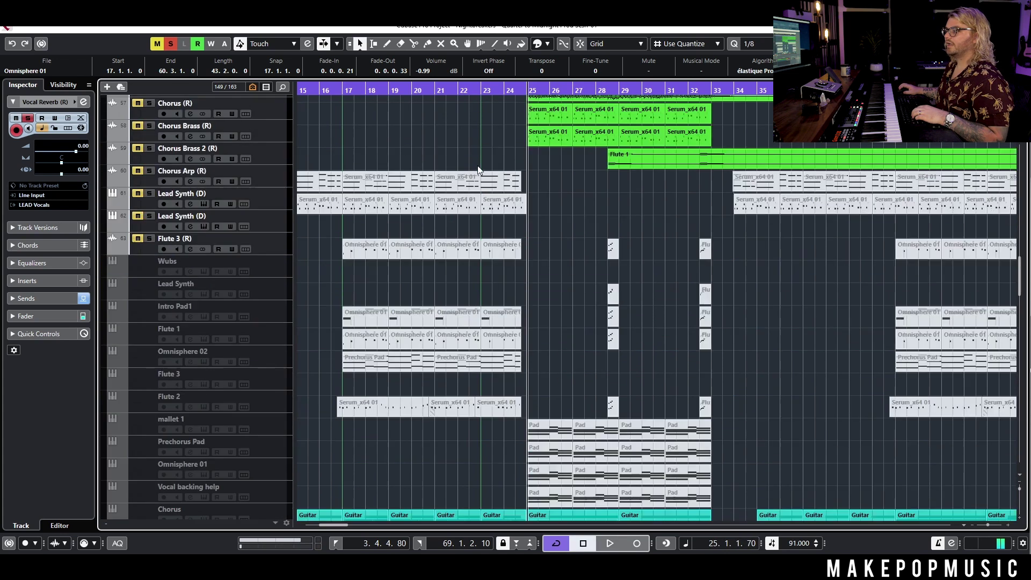
scroll(464, 215, down, 6)
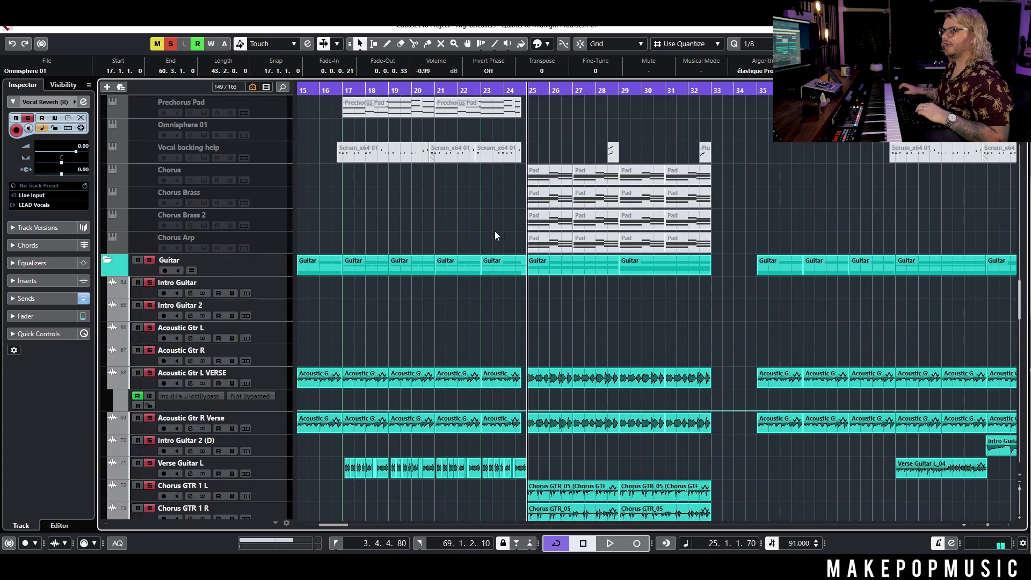
scroll(501, 229, up, 10)
key(space)
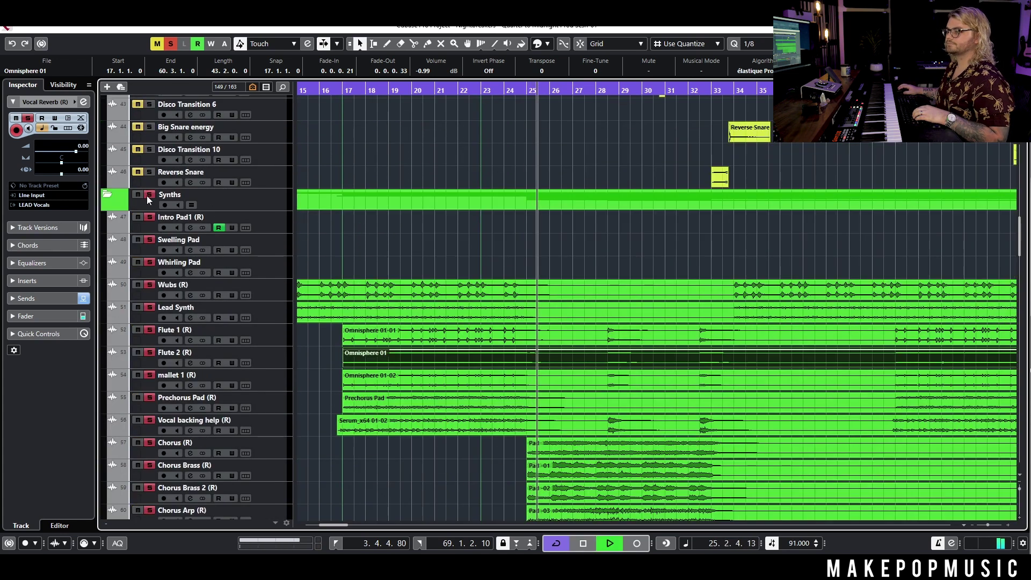
scroll(437, 243, up, 20)
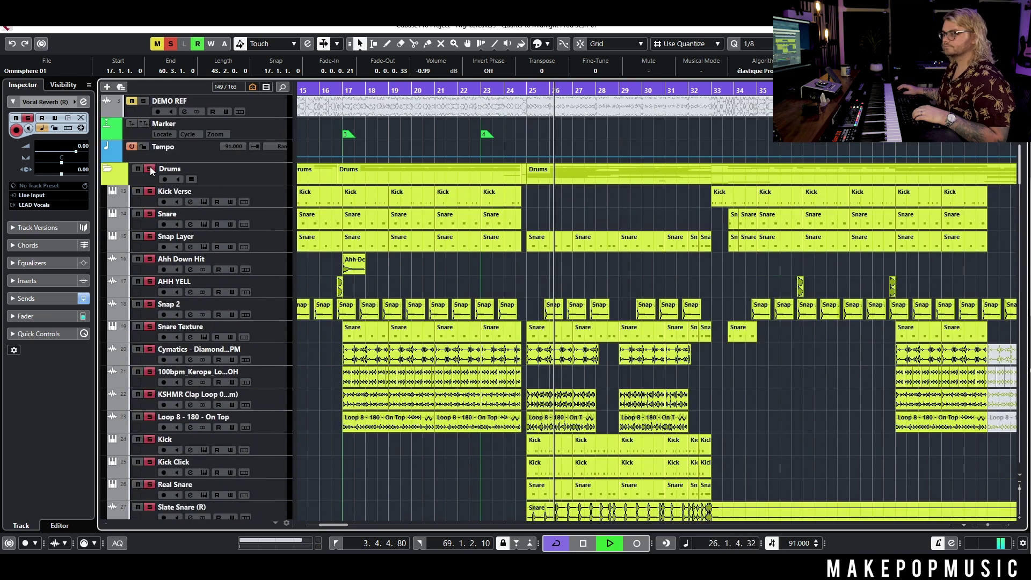
scroll(582, 289, down, 16)
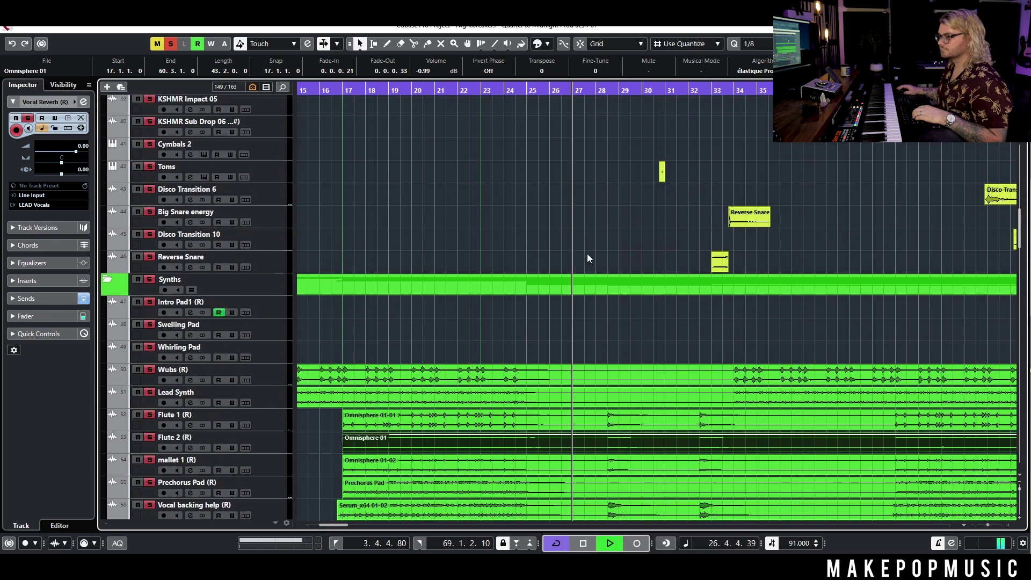
scroll(587, 253, down, 10)
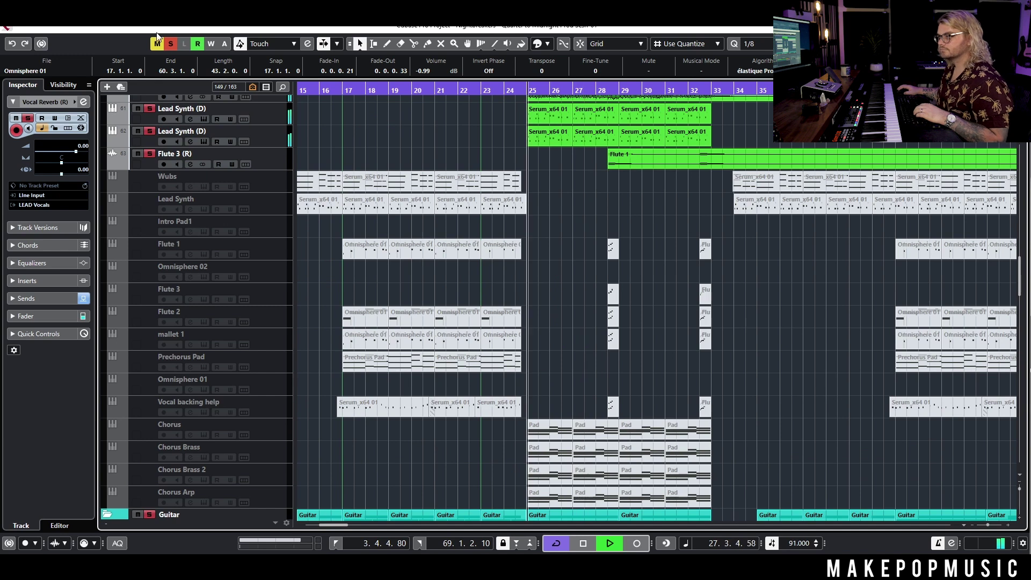
key(space)
click(170, 44)
- Solo only the Electric Bass track in the Bass folder and open its channel settings
scroll(576, 256, down, 9)
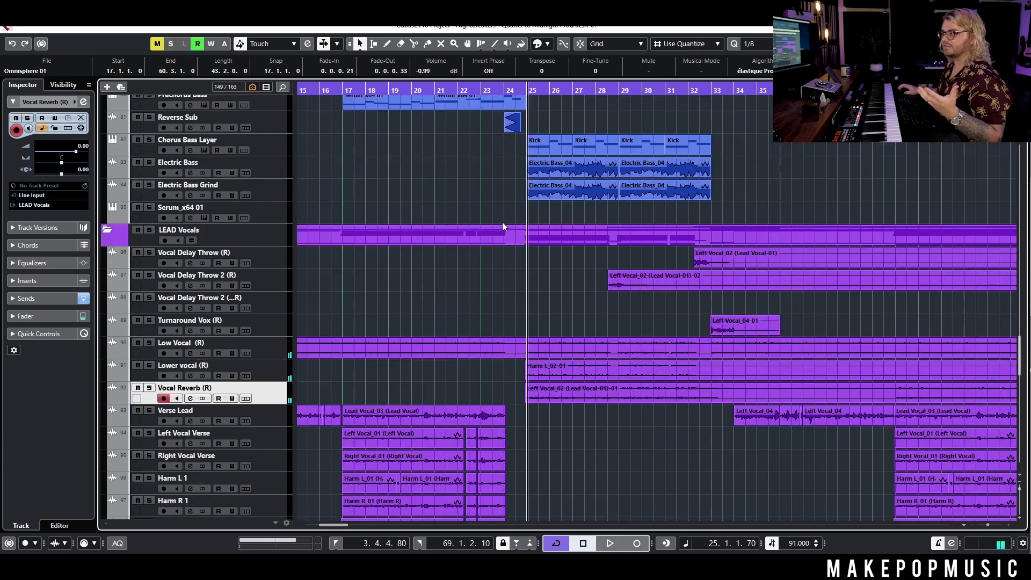
click(149, 140)
click(150, 185)
click(151, 163)
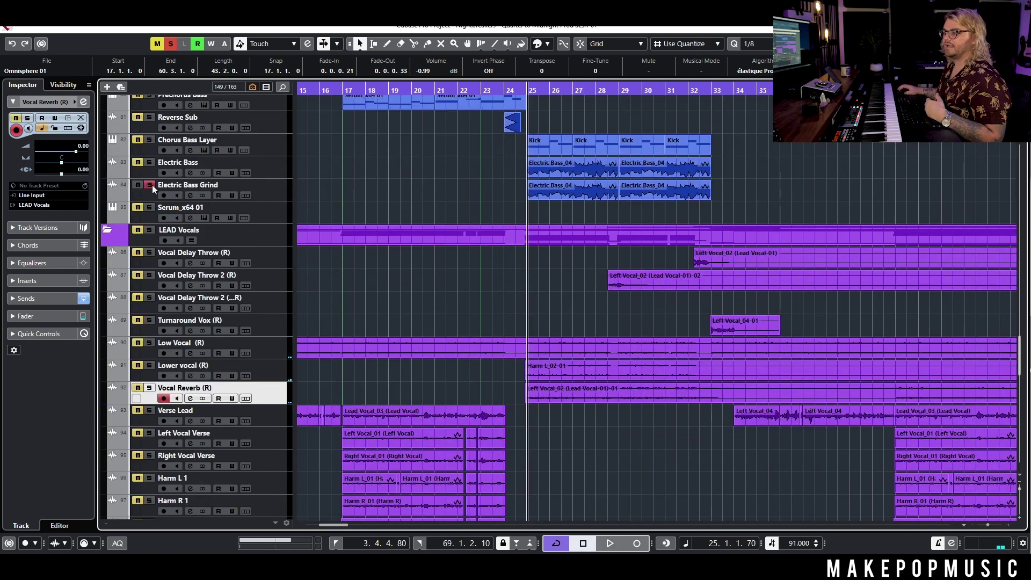
click(258, 191)
key(h)
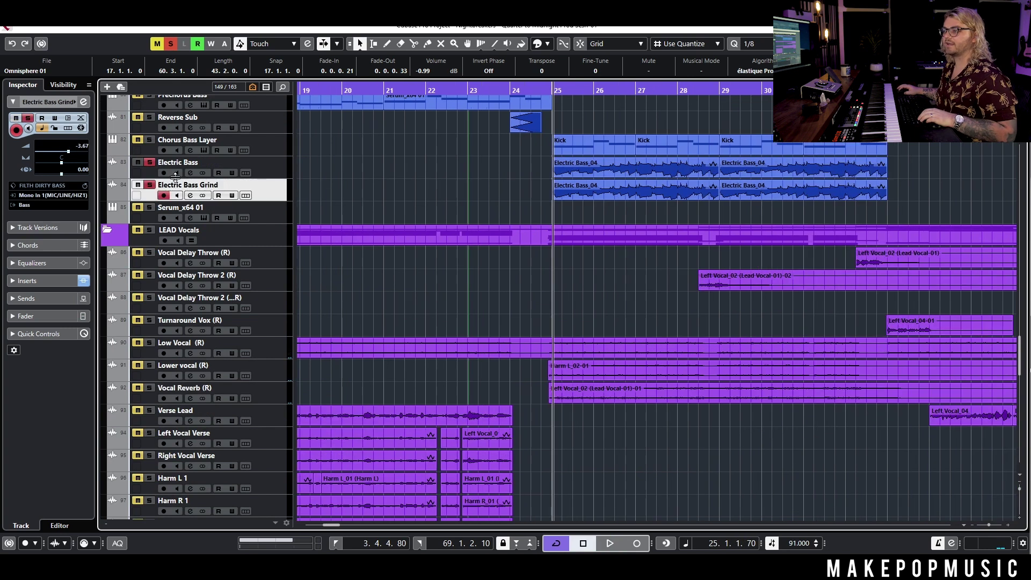
click(151, 185)
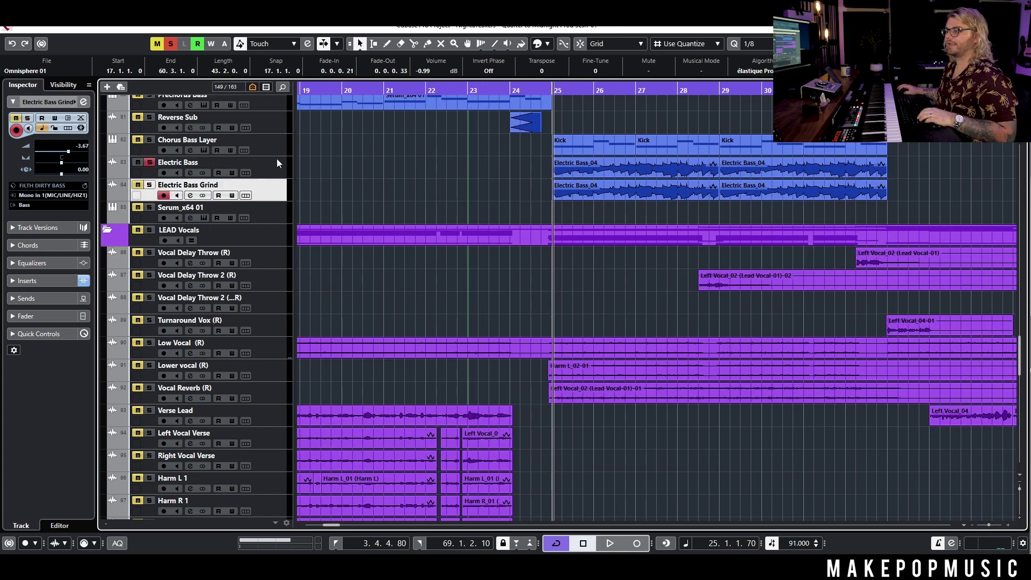
click(276, 160)
click(191, 173)
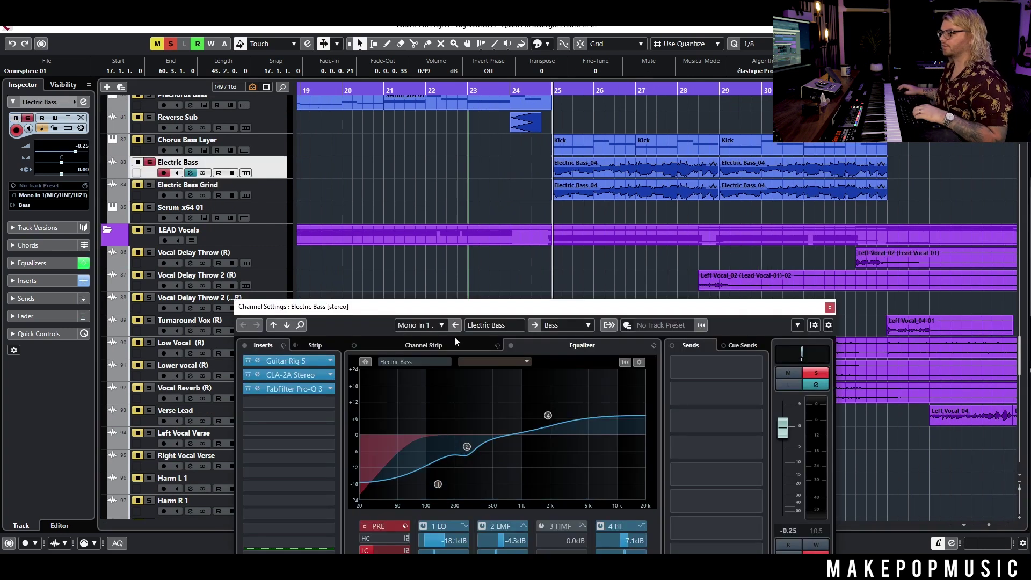
- Play Electric Bass from bar 25 with its equalizer and inserts bypassed, and reactivate both during playback
click(511, 346)
click(249, 344)
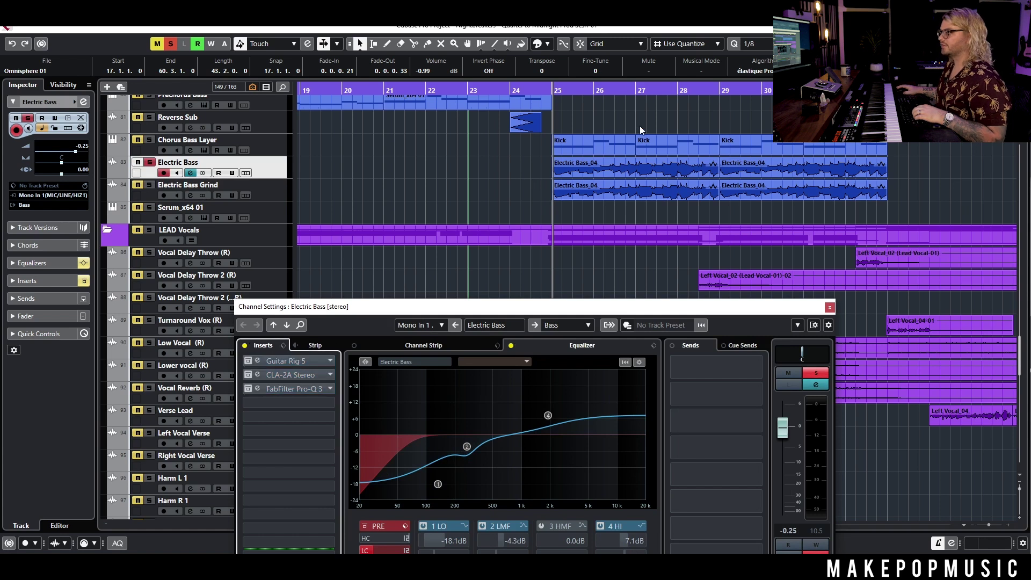
key(space)
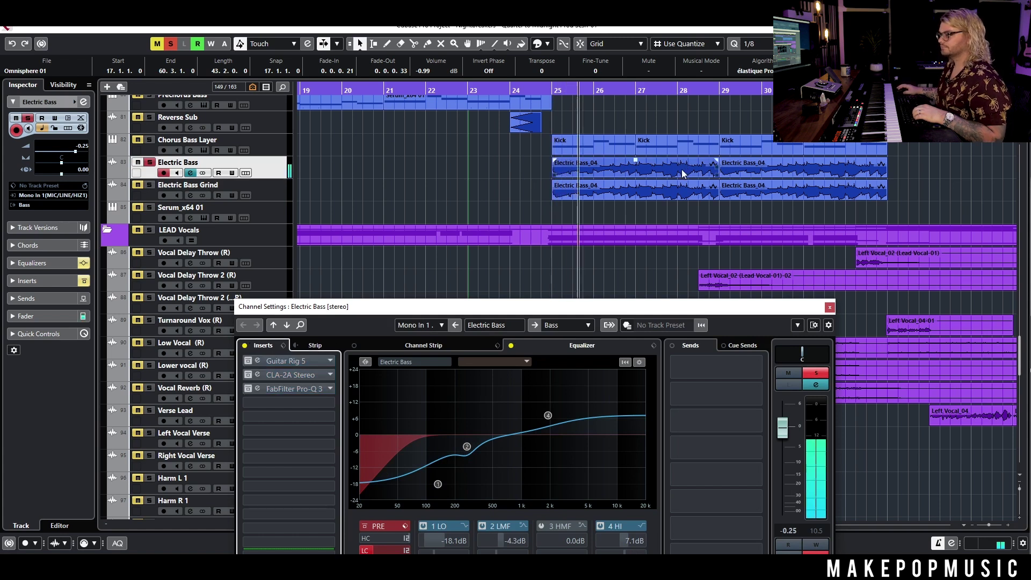
click(512, 345)
click(245, 345)
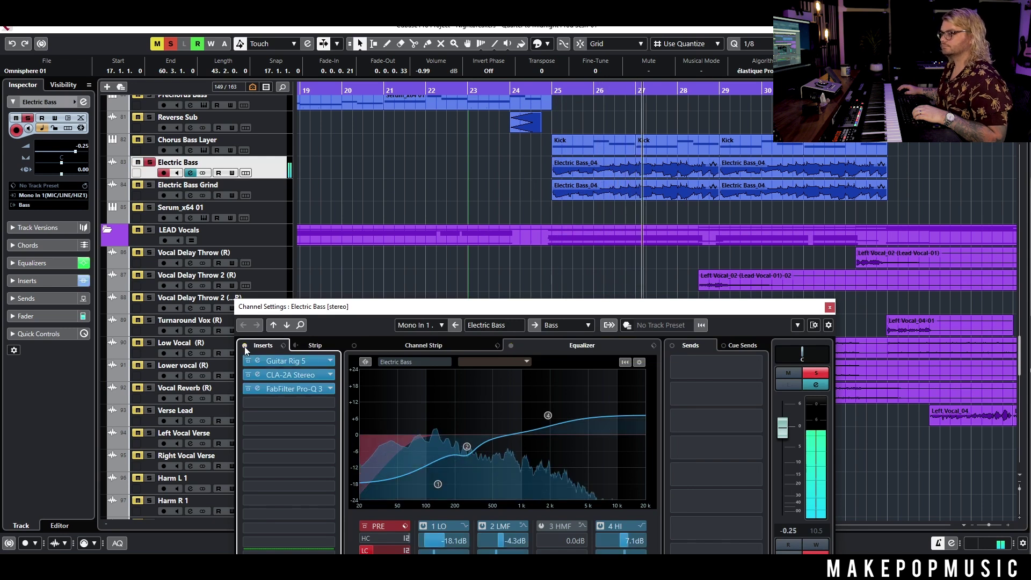
key(space)
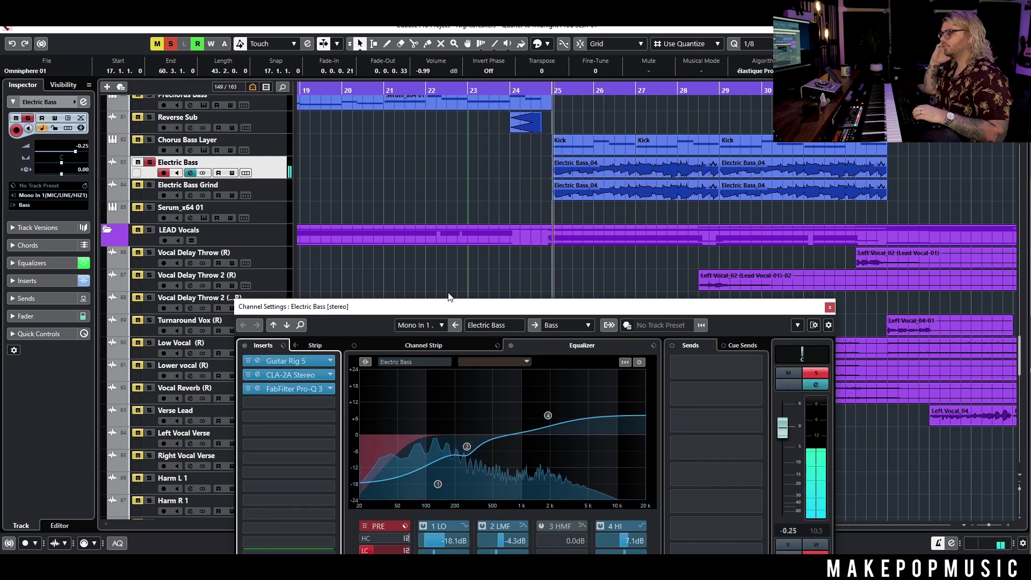
- Play Electric Bass Grind soloed with its channel settings shown, and add Electric Bass to the solo
click(149, 185)
click(150, 163)
click(264, 197)
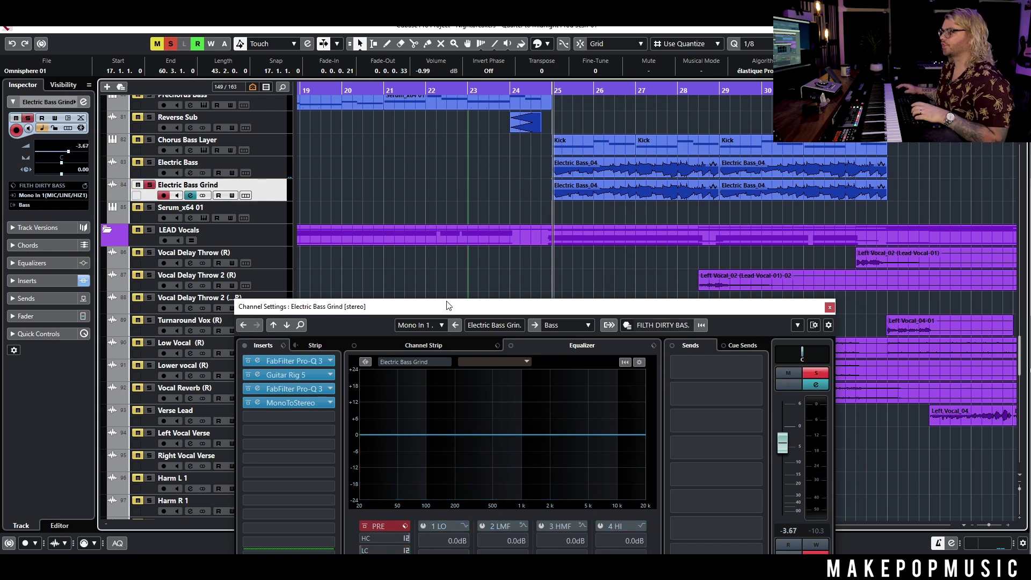
key(space)
click(150, 162)
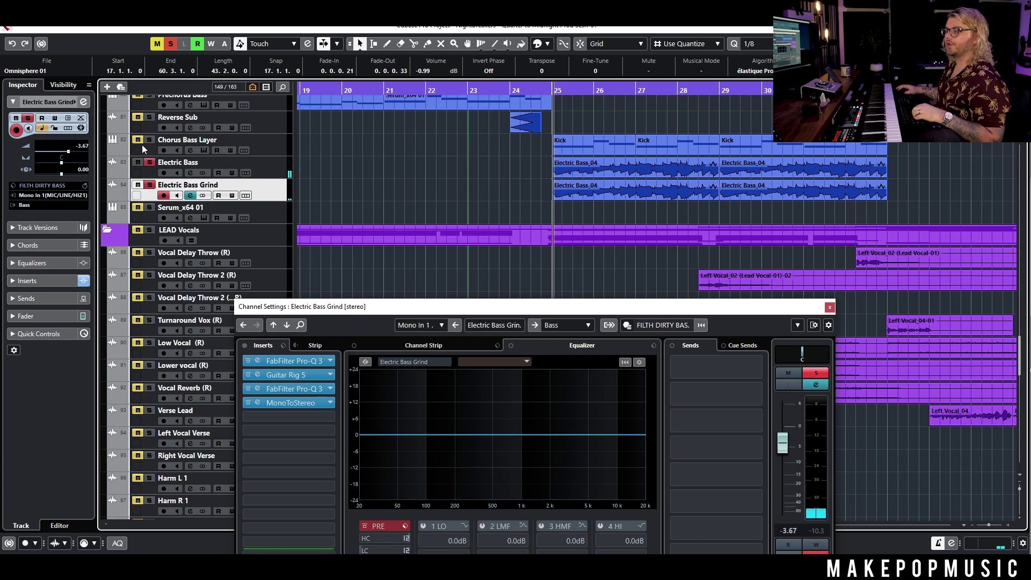
- Inspect Chorus Bass Layer's Serum patch and find its preset in the User folder's FTMI - Funk Pop Serum Presets, closing the plug-in and channel windows
click(245, 142)
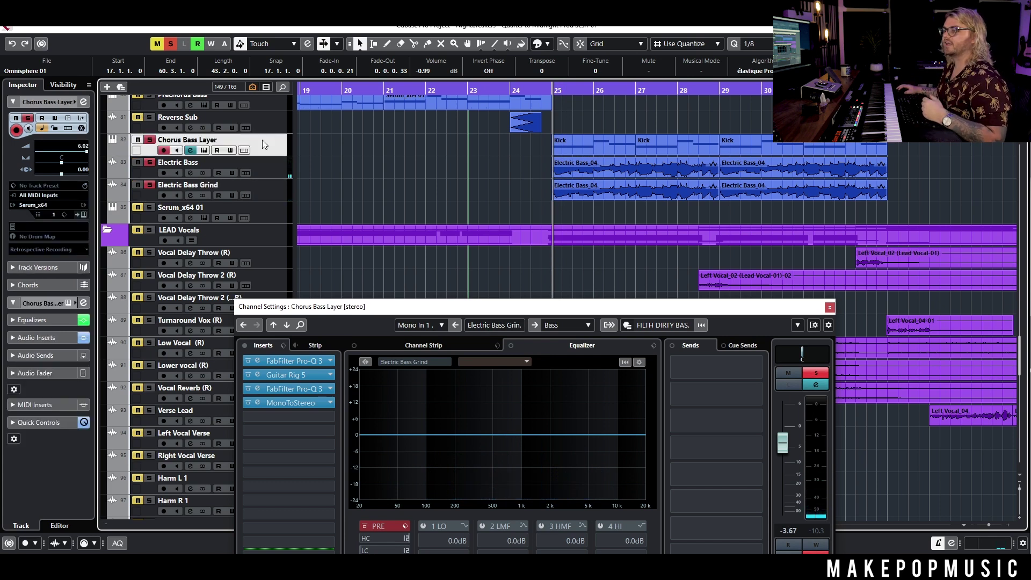
click(204, 151)
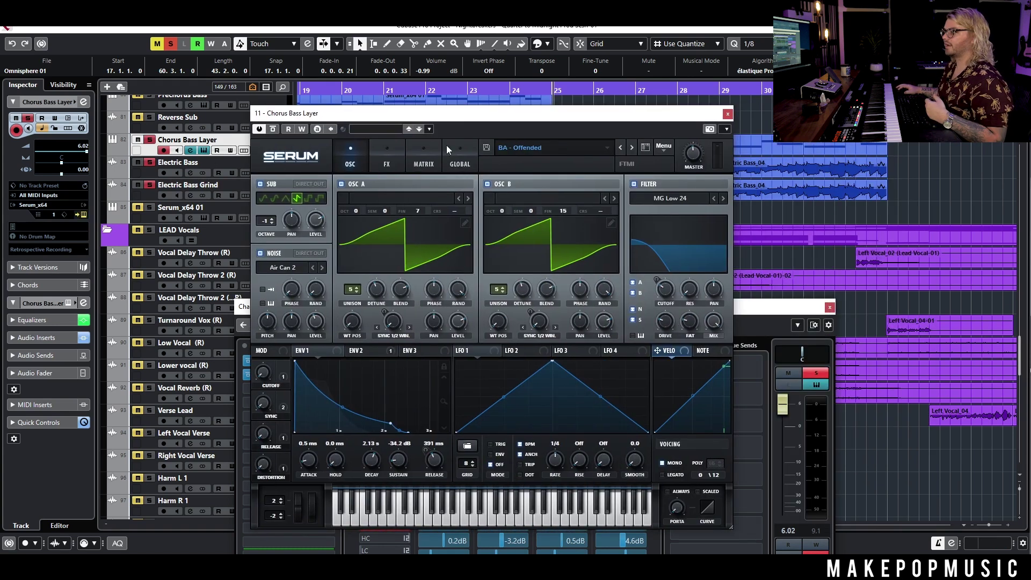
click(532, 147)
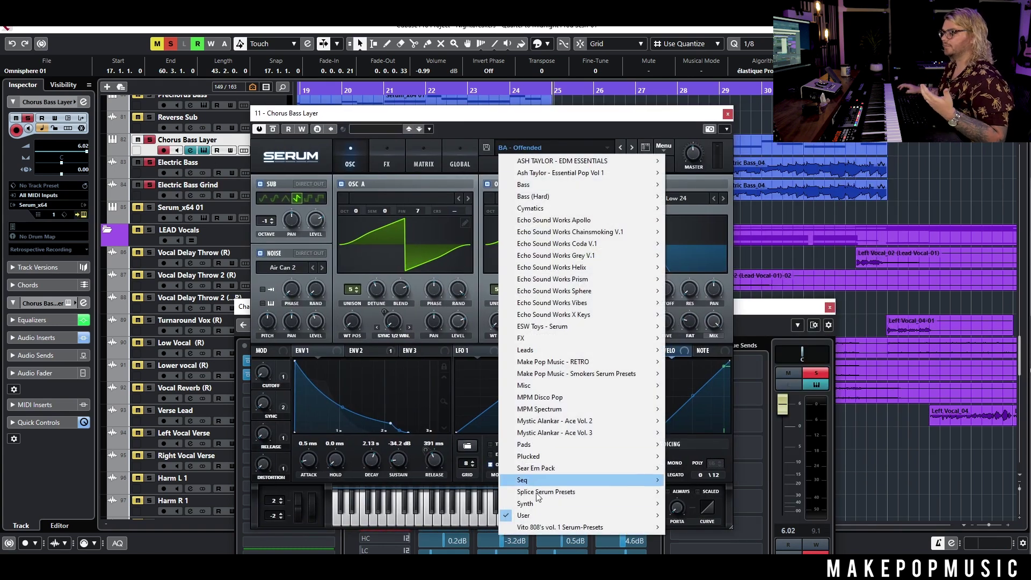
mouse_move(543, 515)
mouse_move(746, 116)
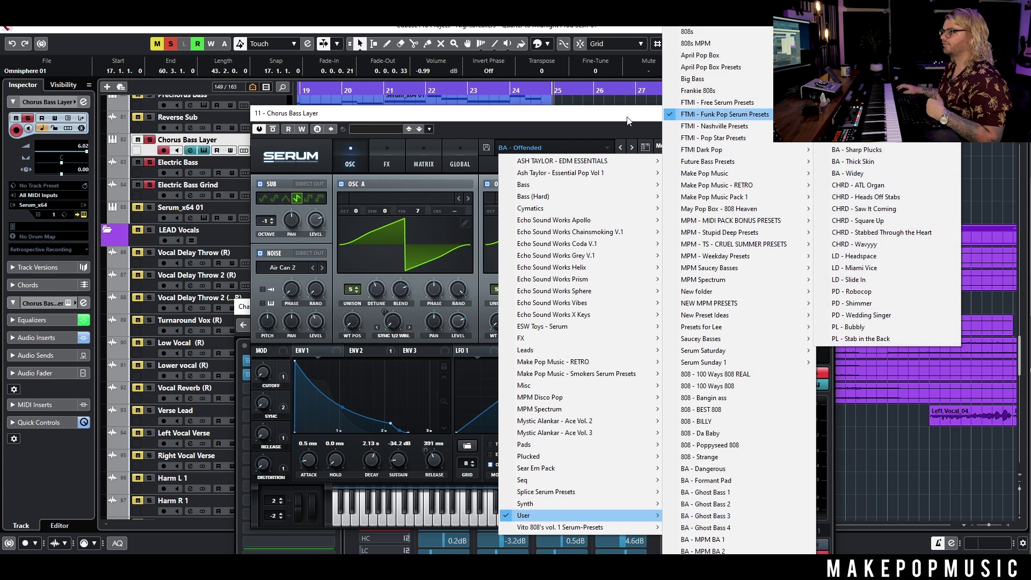
click(629, 120)
click(728, 113)
click(831, 307)
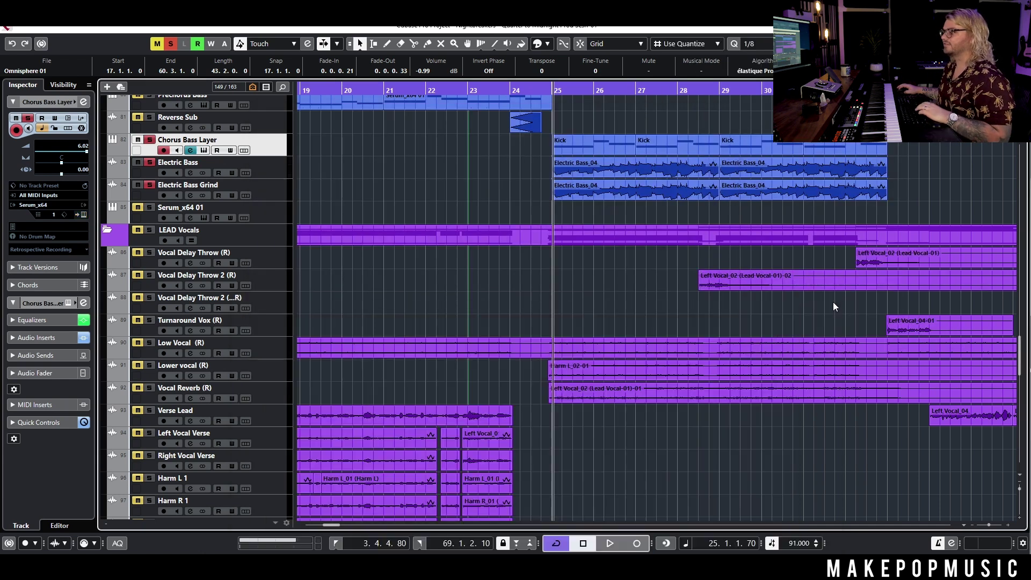
- Play Chorus Bass Layer soloed from bar 25, and play it again together with Electric Bass and Electric Bass Grind
key(space)
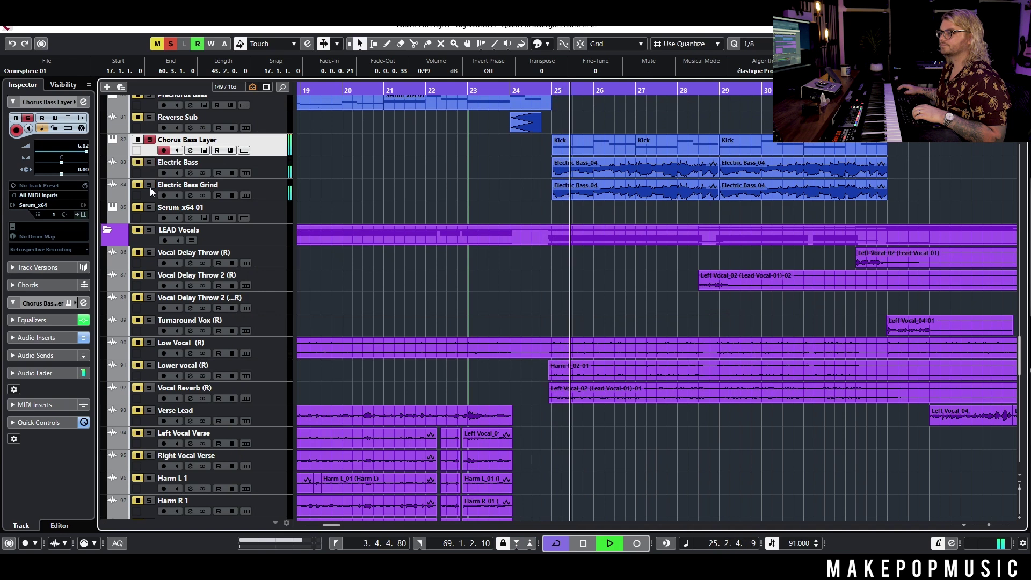
key(space)
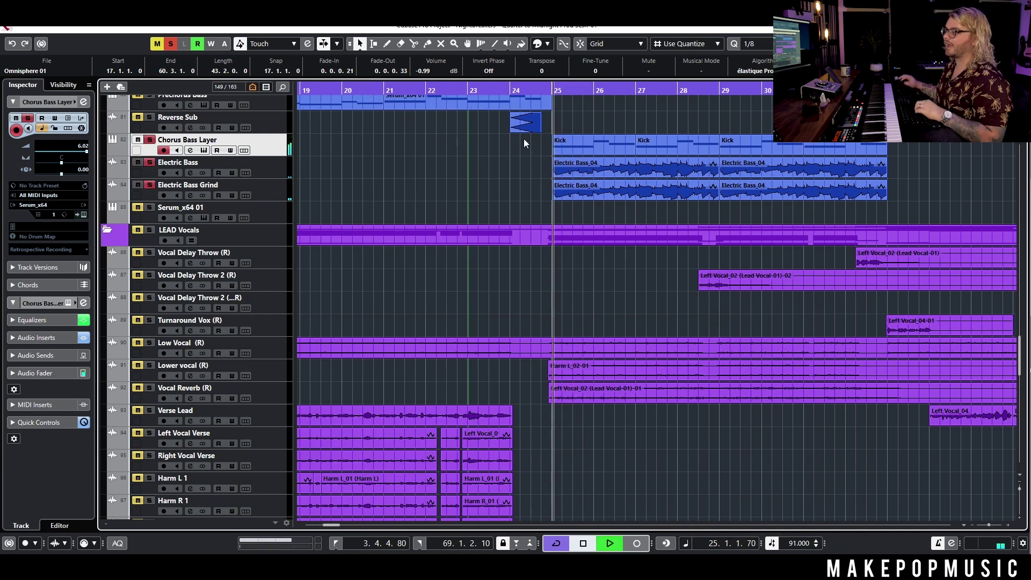
key(space)
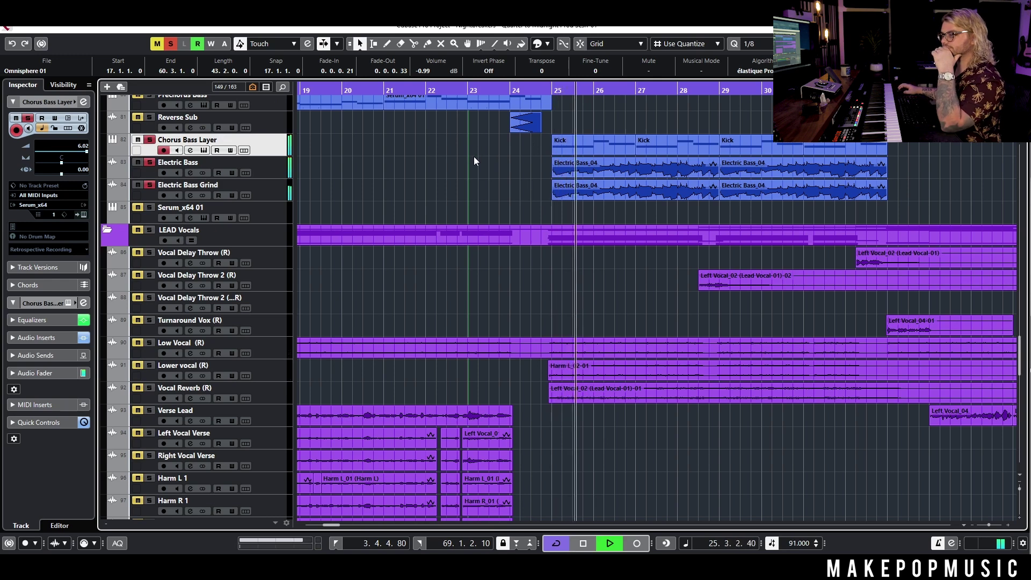
- Add the Drums, Synths, Guitar and LEAD Vocals folders to the soloed chorus basses during playback, and stop
scroll(474, 162, up, 20)
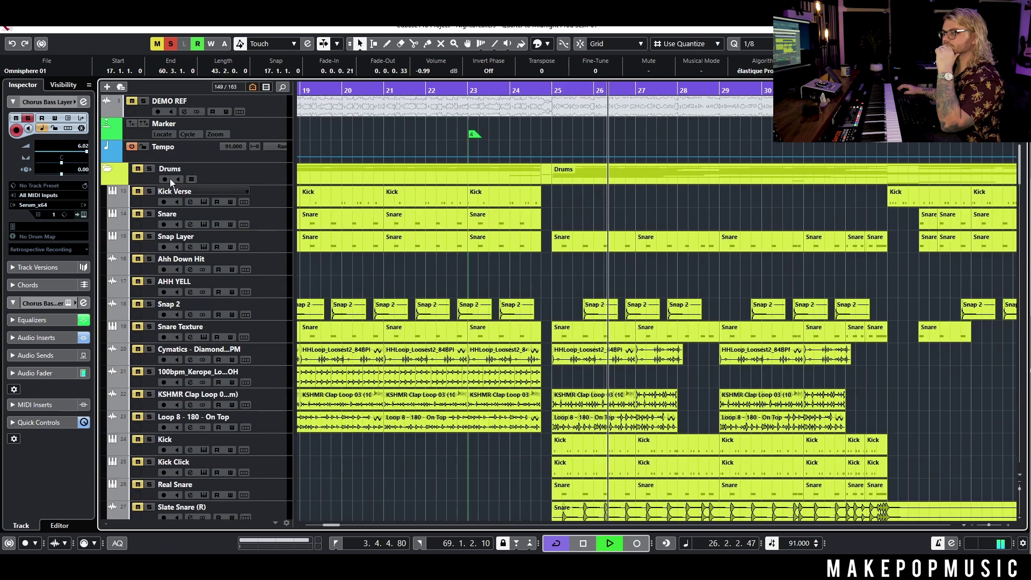
scroll(523, 241, down, 12)
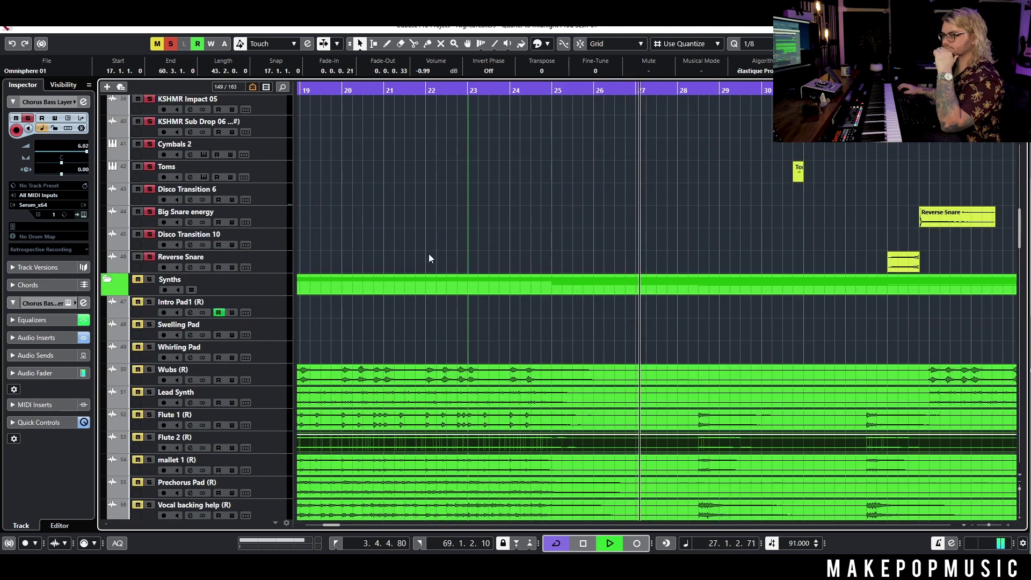
scroll(429, 258, down, 8)
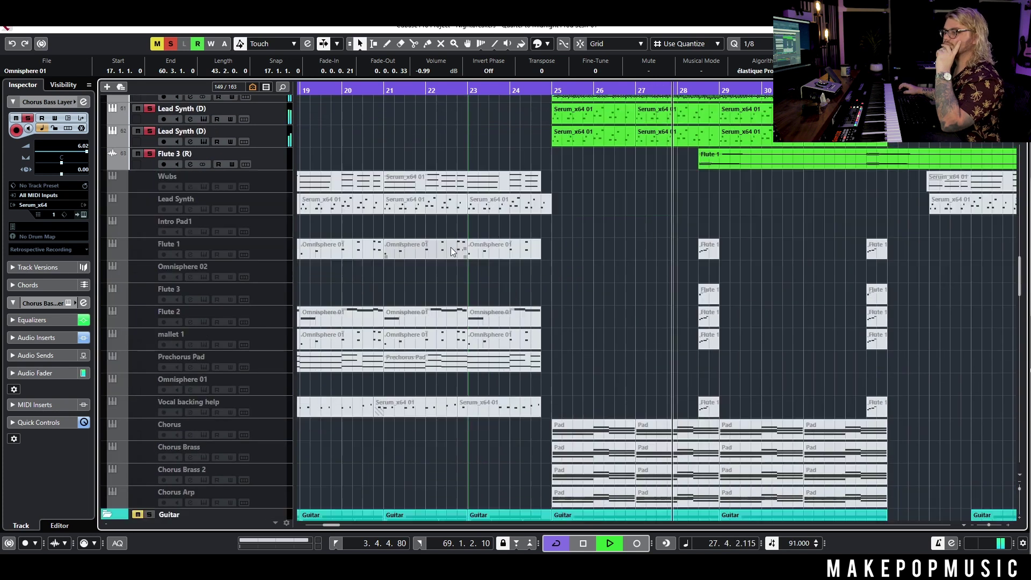
scroll(451, 252, down, 5)
scroll(168, 264, up, 2)
scroll(559, 287, down, 4)
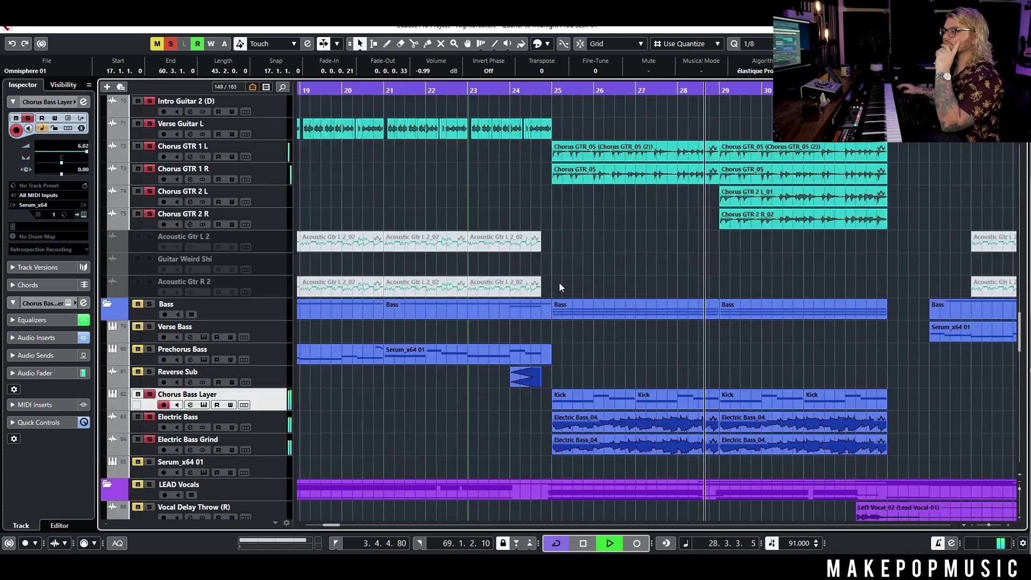
scroll(537, 290, down, 4)
scroll(485, 279, down, 5)
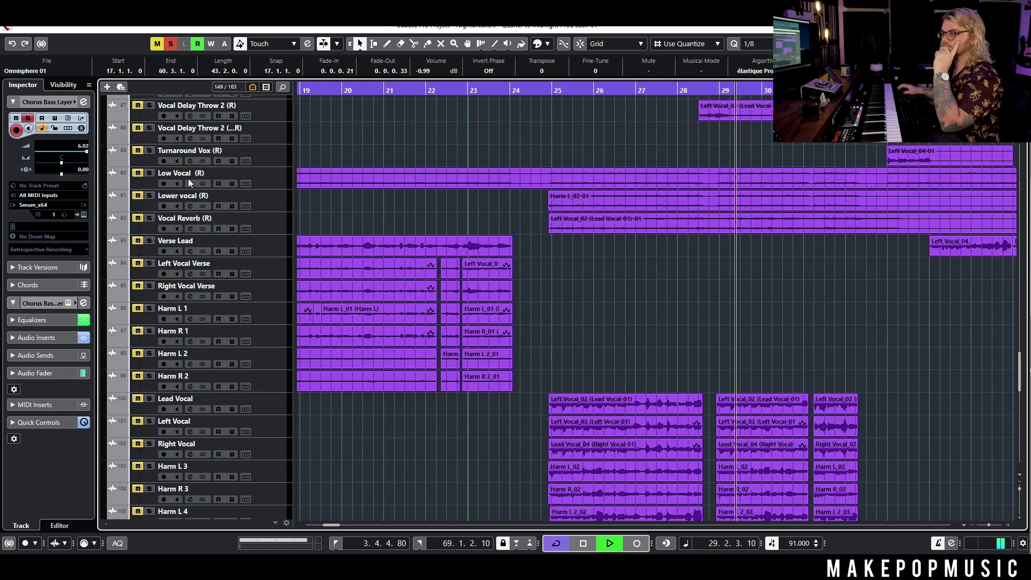
scroll(178, 210, up, 3)
click(150, 228)
scroll(497, 247, down, 5)
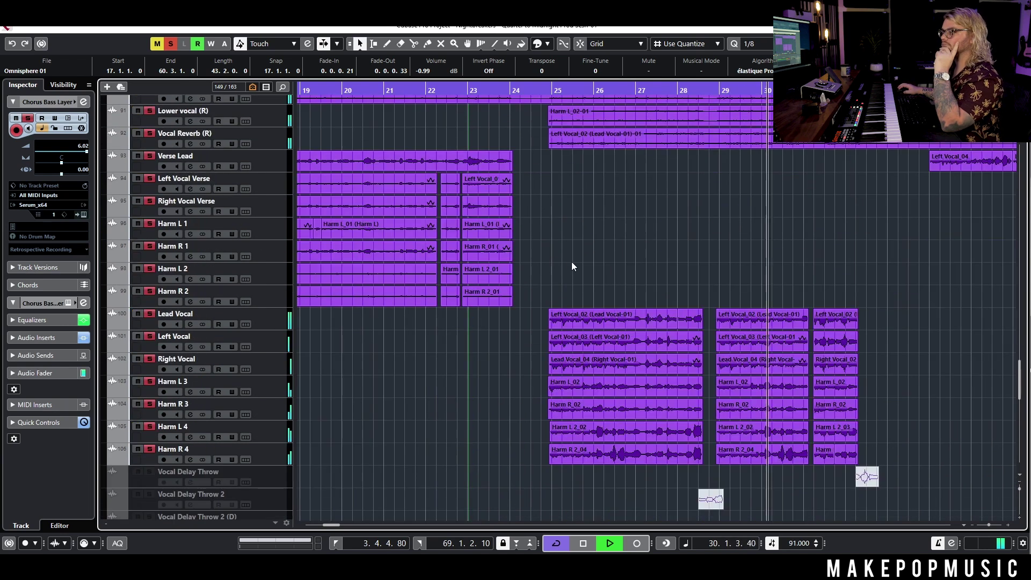
scroll(591, 267, down, 5)
ctrl+scroll(774, 207, down, 2)
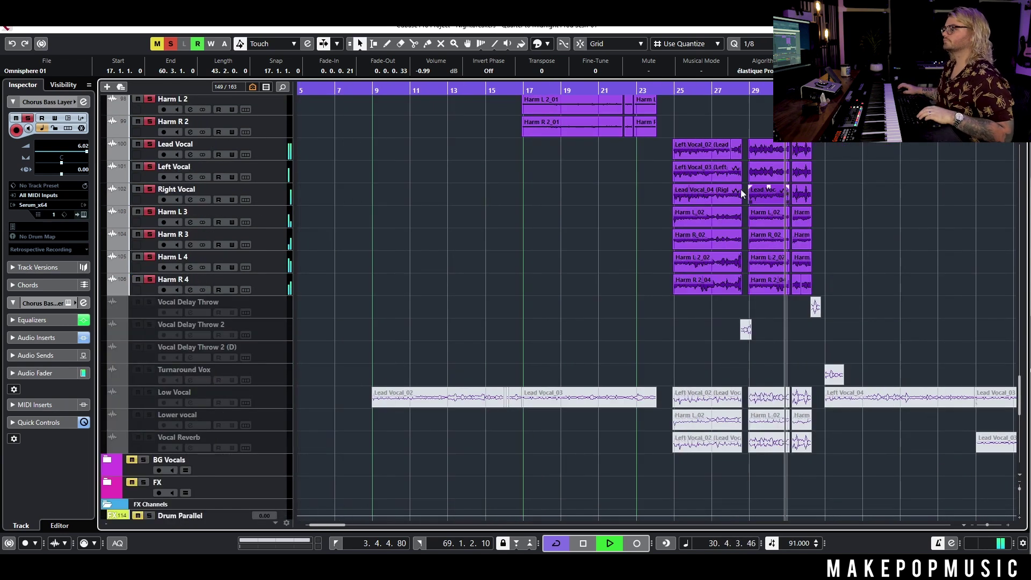
key(space)
scroll(763, 176, up, 10)
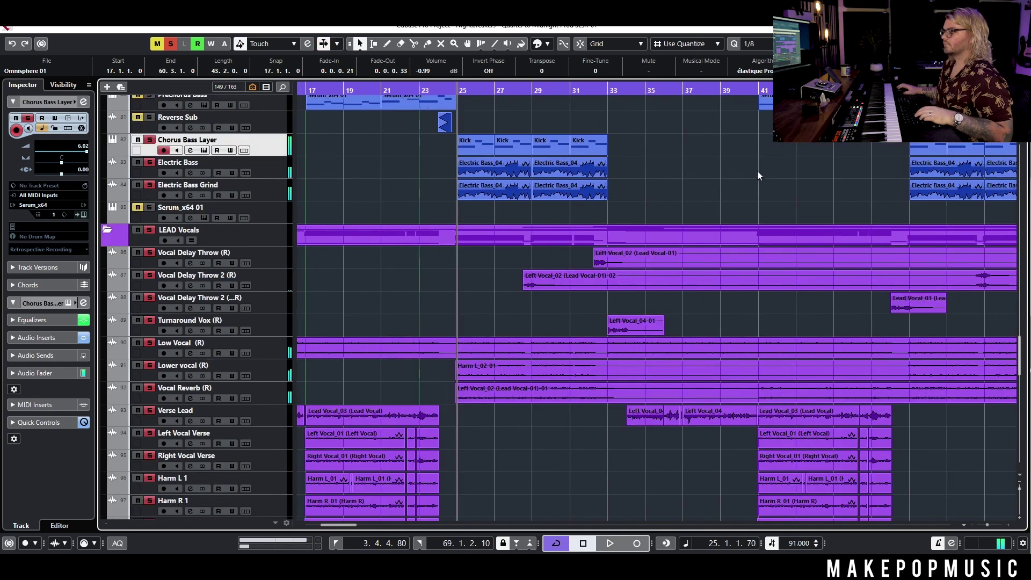
ctrl+scroll(692, 236, down, 5)
scroll(664, 239, down, 5)
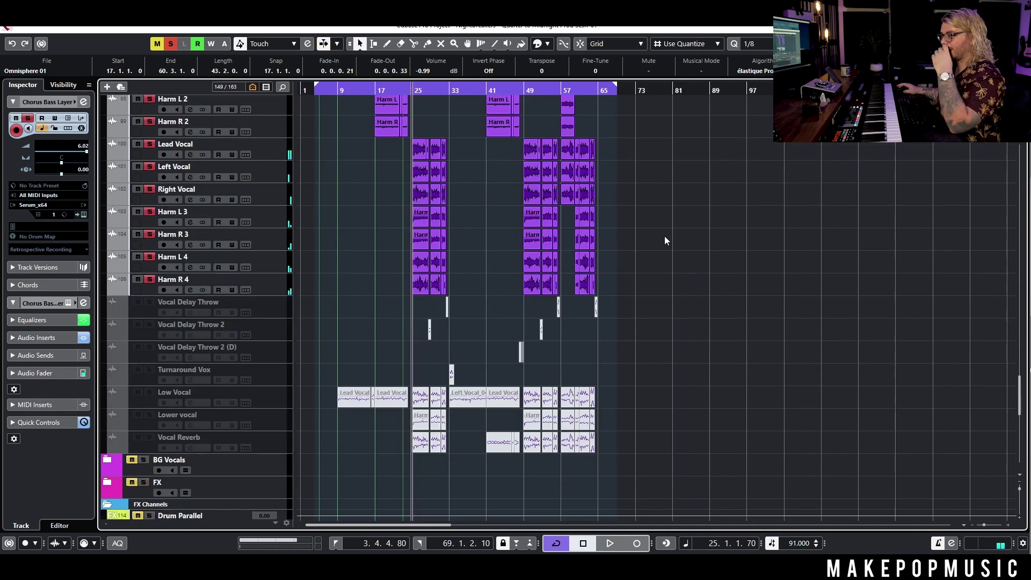
scroll(665, 231, down, 1)
scroll(651, 210, up, 8)
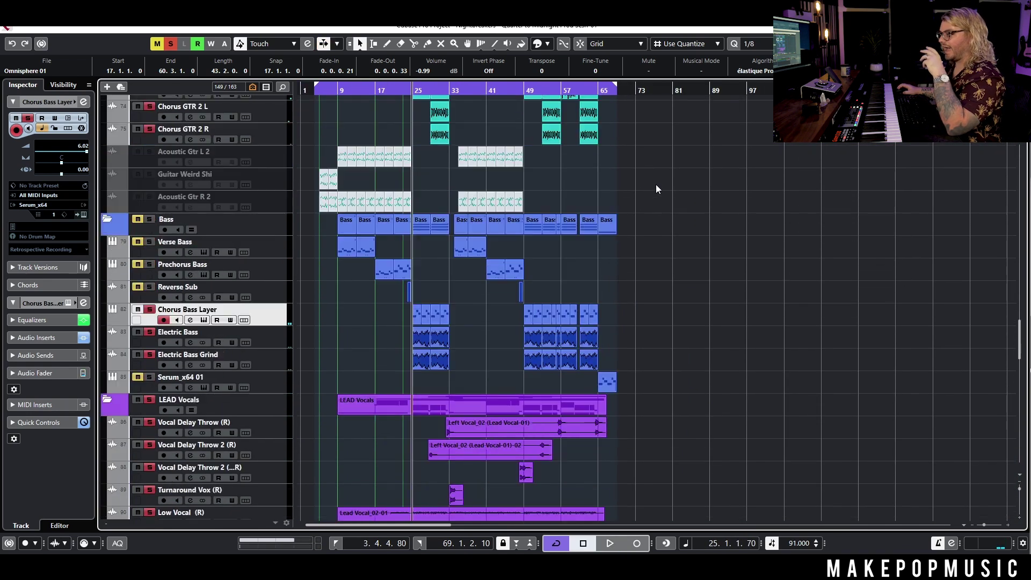
- Clear the solos and play the full mix from bar 32 through the turnaround into the second verse
scroll(613, 204, up, 5)
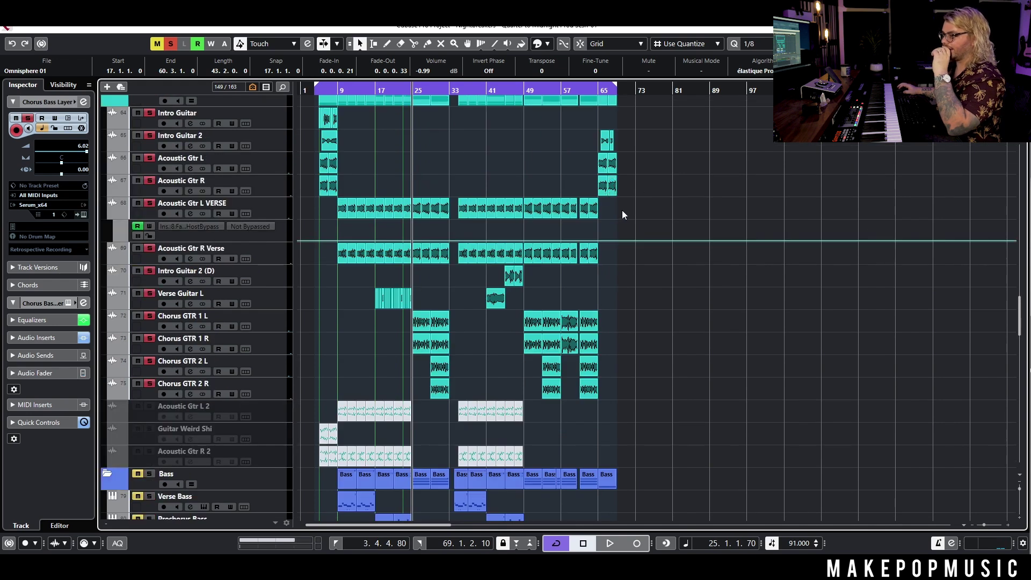
scroll(473, 182, up, 10)
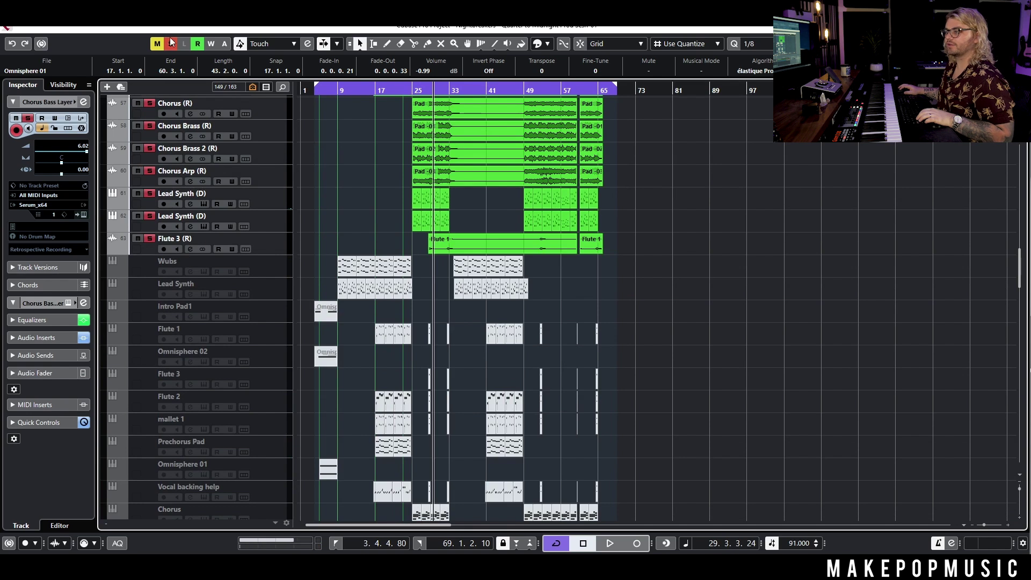
scroll(430, 176, up, 6)
click(456, 87)
drag(456, 87, 536, 205)
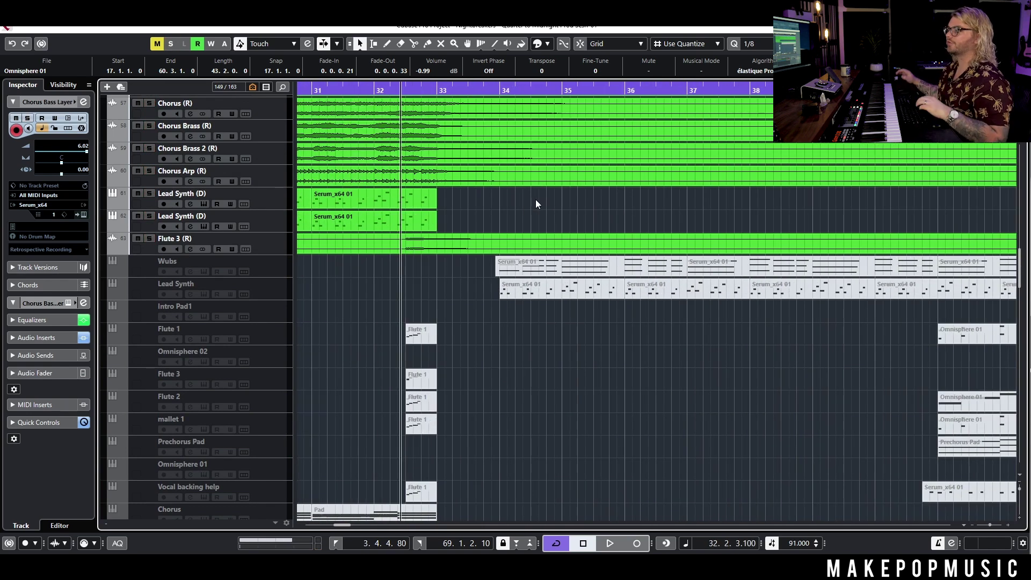
key(space)
scroll(542, 189, up, 7)
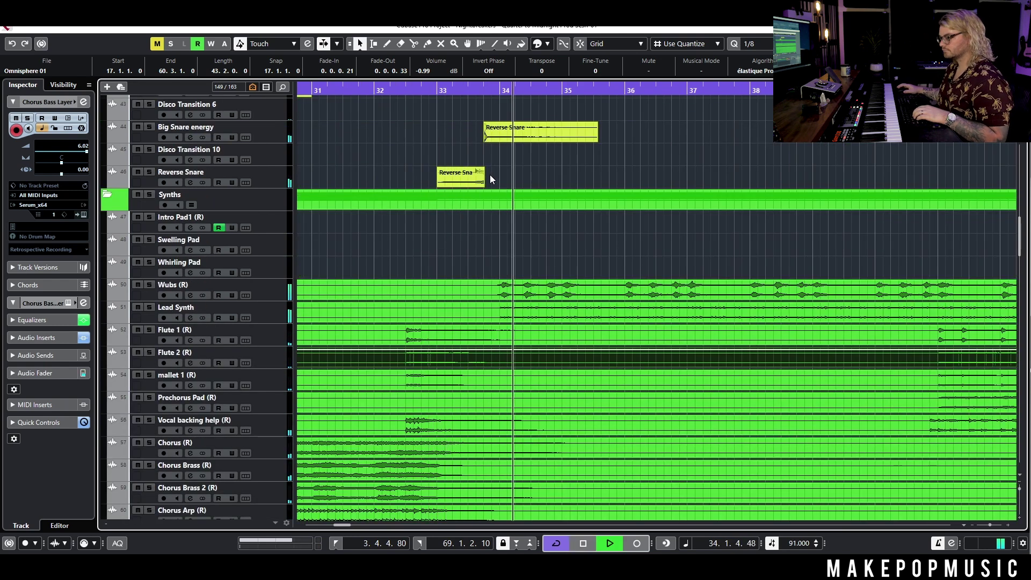
- Solo Turnaround Vox (R), view its channel settings and sends, and play it alone from bar 32
scroll(453, 177, down, 15)
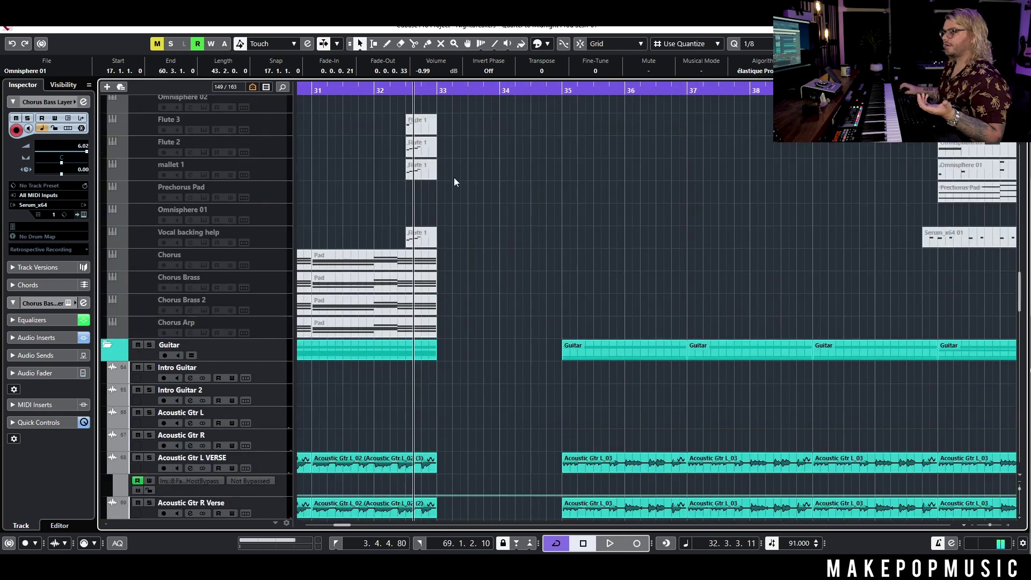
scroll(401, 175, up, 3)
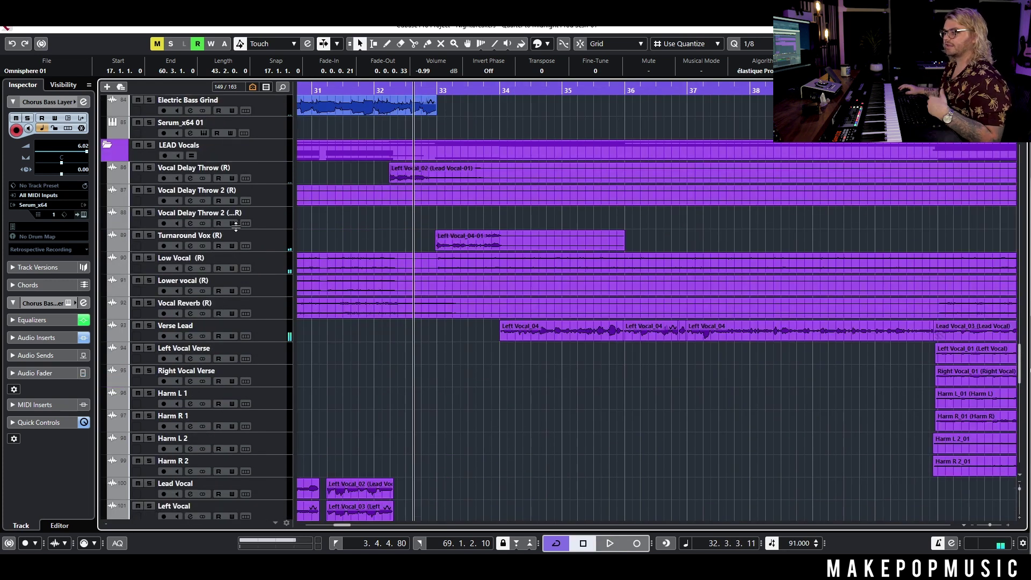
click(151, 235)
click(189, 245)
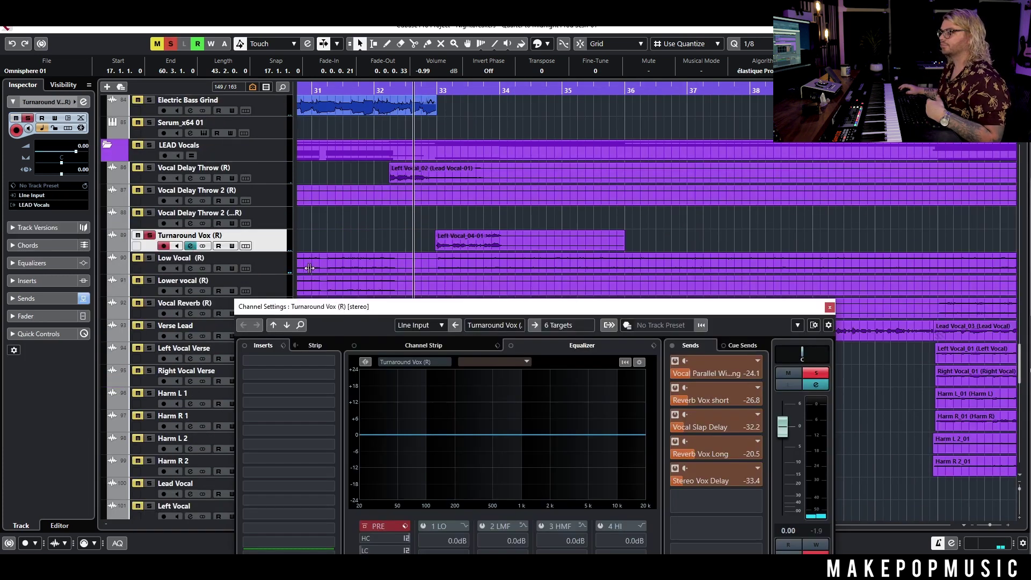
click(830, 308)
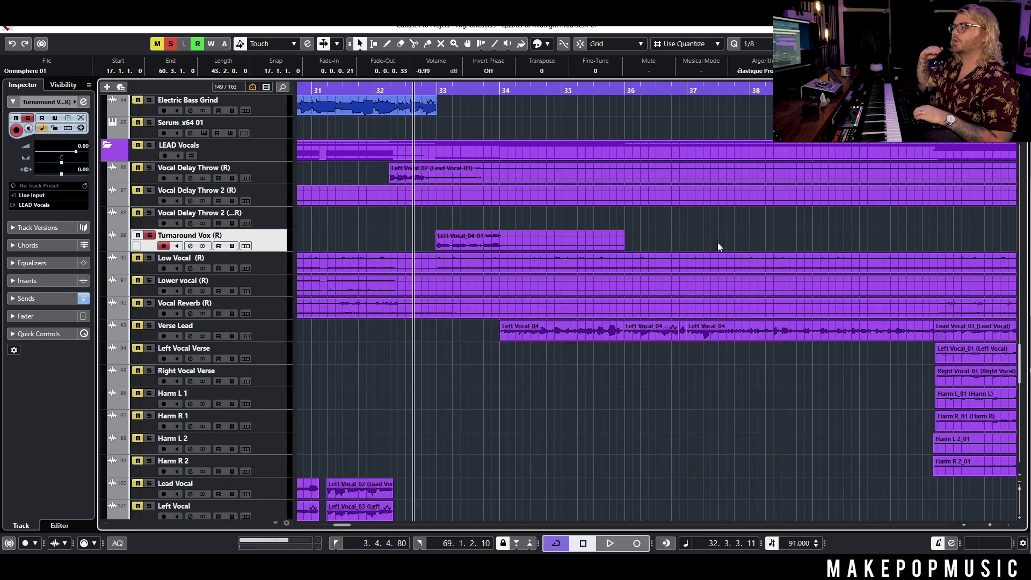
key(space)
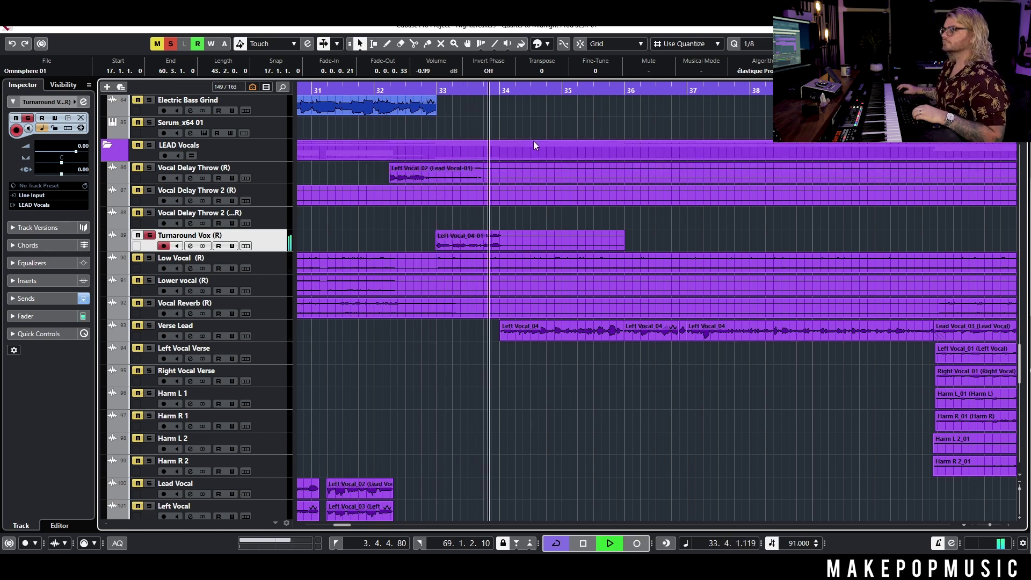
key(space)
- Solo Reverse Snare and Big Snare energy in the Drums folder and play them from bar 32
scroll(453, 157, up, 10)
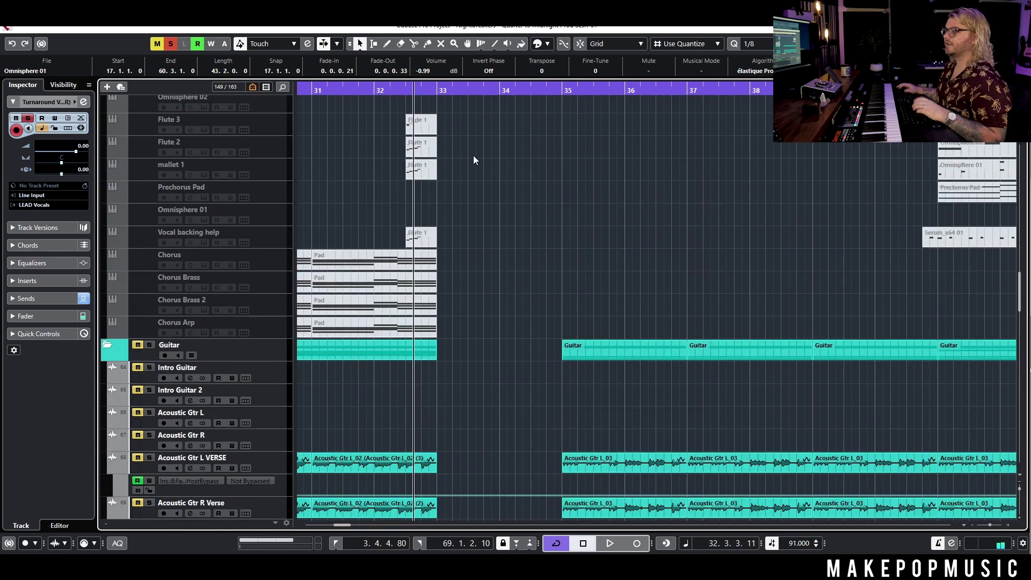
scroll(473, 156, up, 8)
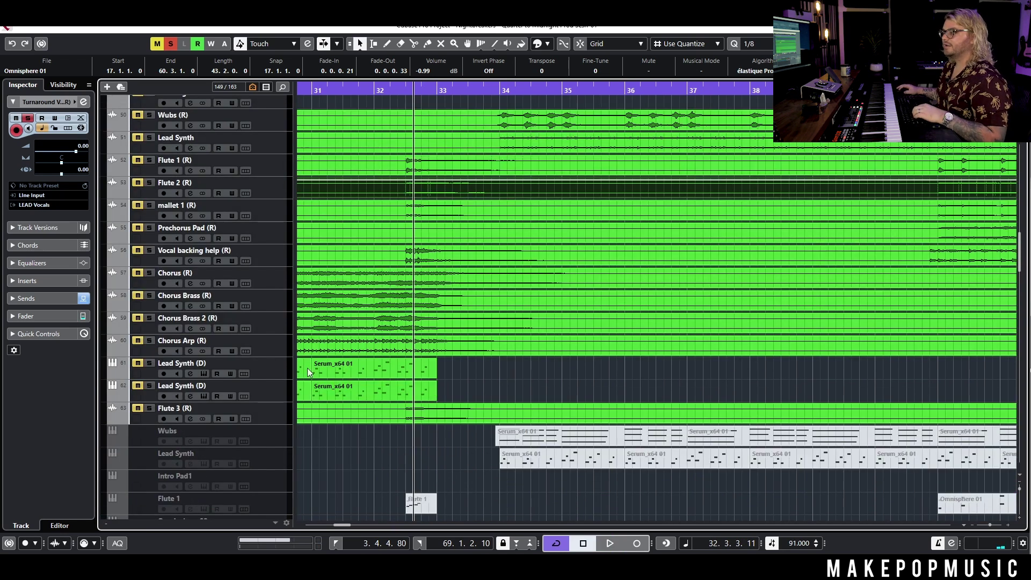
scroll(338, 371, up, 6)
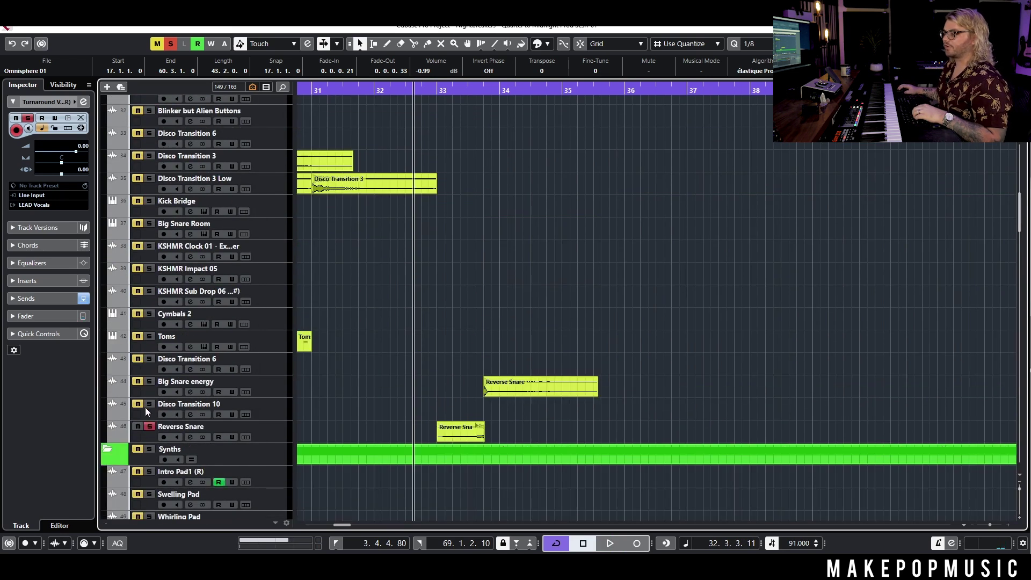
key(space)
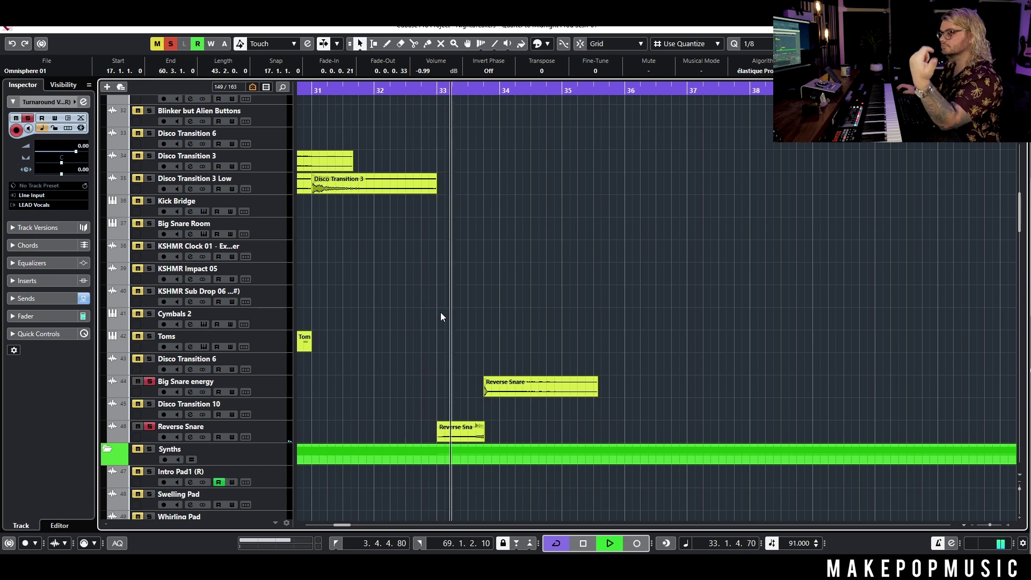
key(space)
- Deactivate all track solos, including the Drums folder's, to restore the full mix
scroll(424, 317, up, 5)
scroll(437, 300, up, 5)
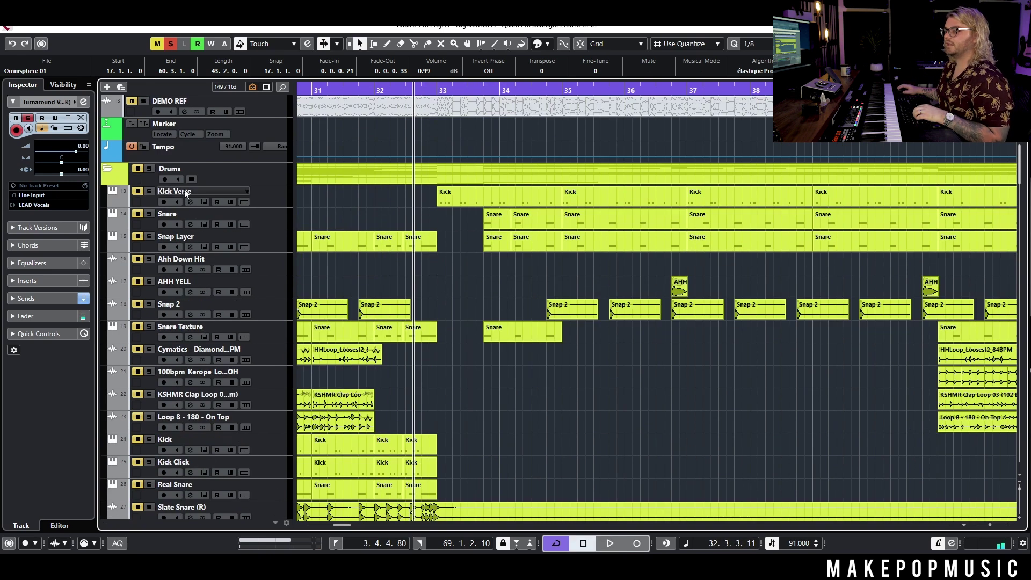
click(149, 169)
click(172, 44)
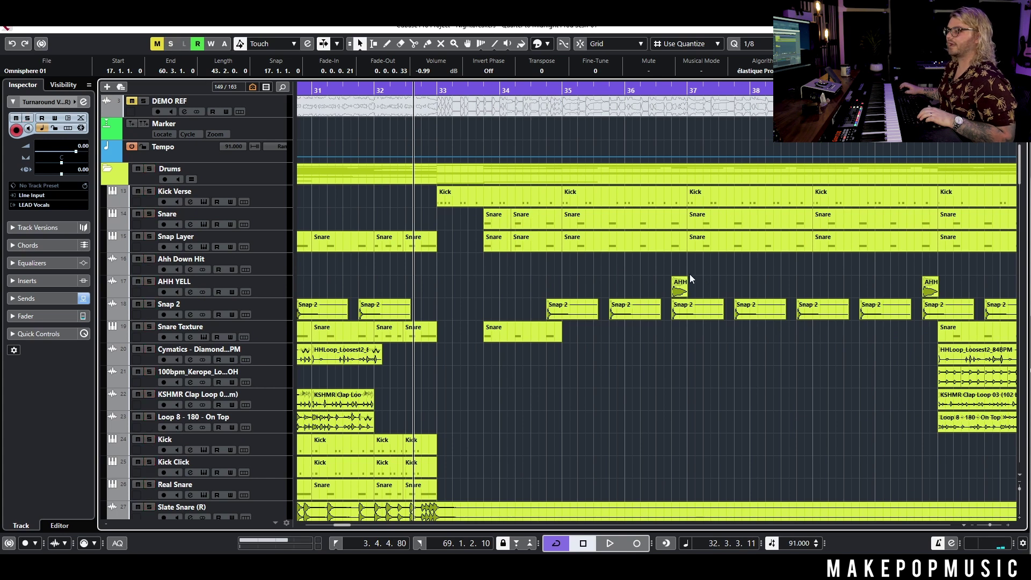
- Play the full mix from bar 32 into the second verse to bar 36, following the synth, guitar, bass and vocal tracks
scroll(688, 282, down, 10)
key(space)
scroll(653, 240, up, 4)
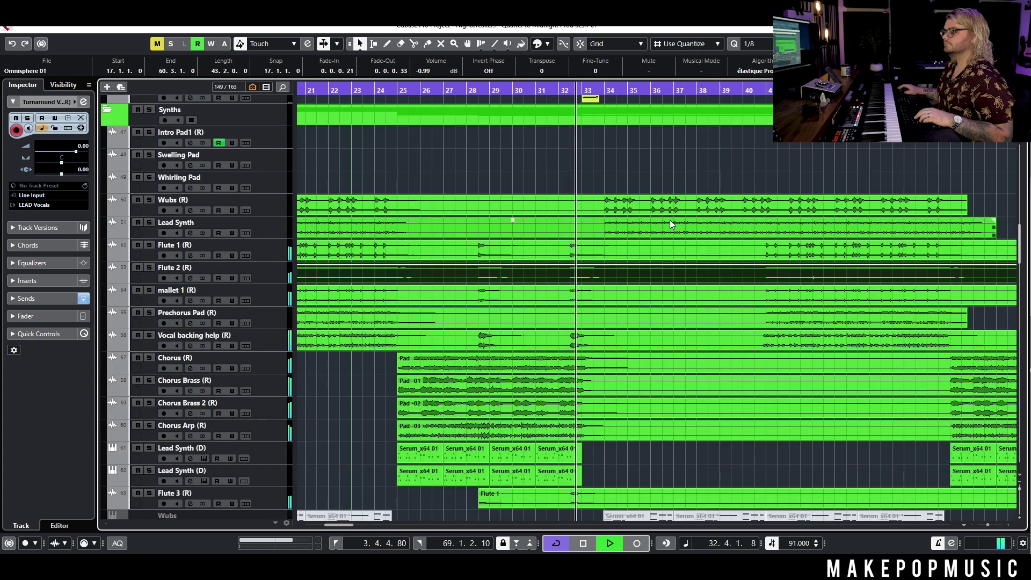
key(g)
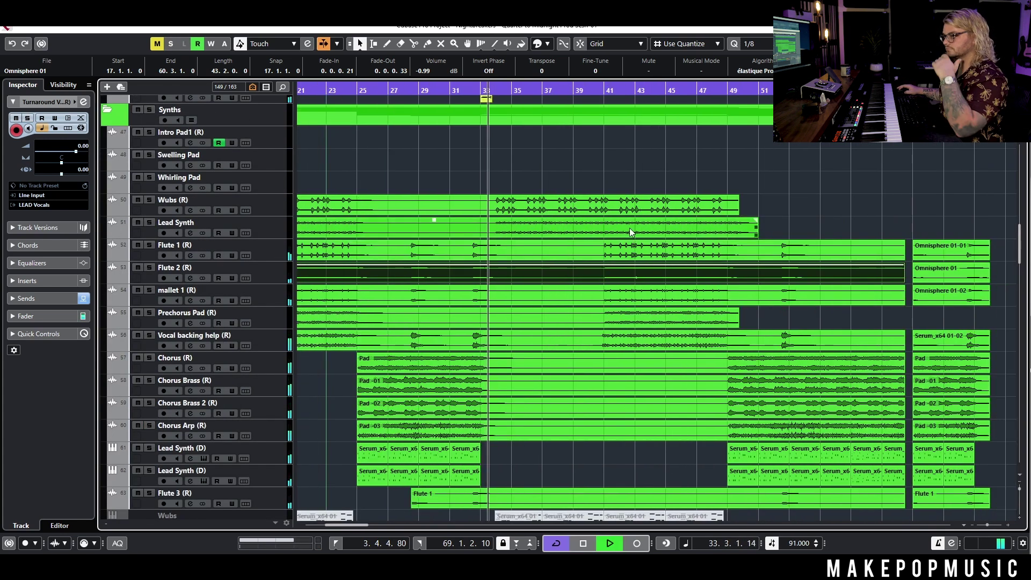
scroll(628, 204, down, 5)
scroll(629, 201, down, 8)
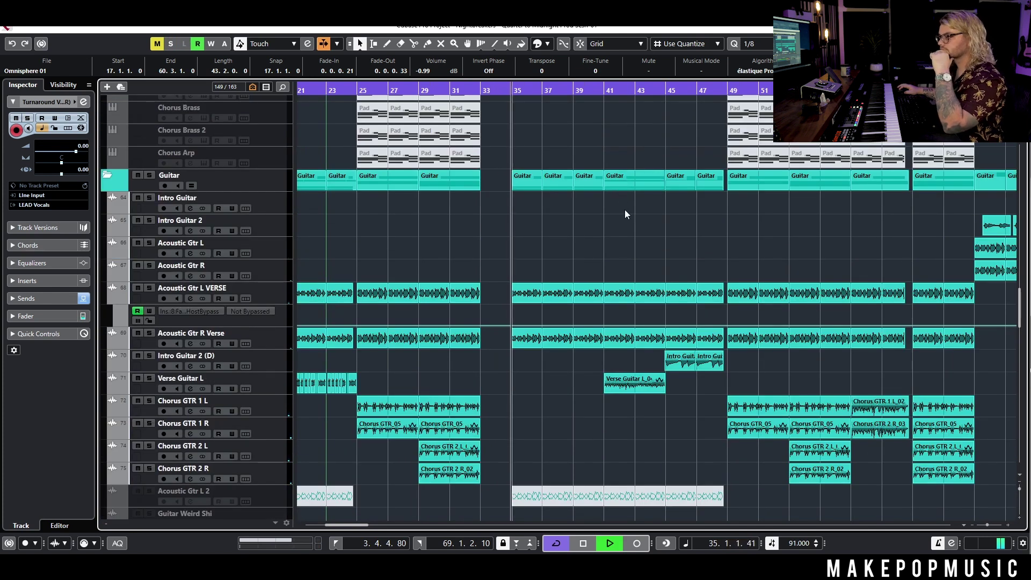
scroll(618, 214, down, 6)
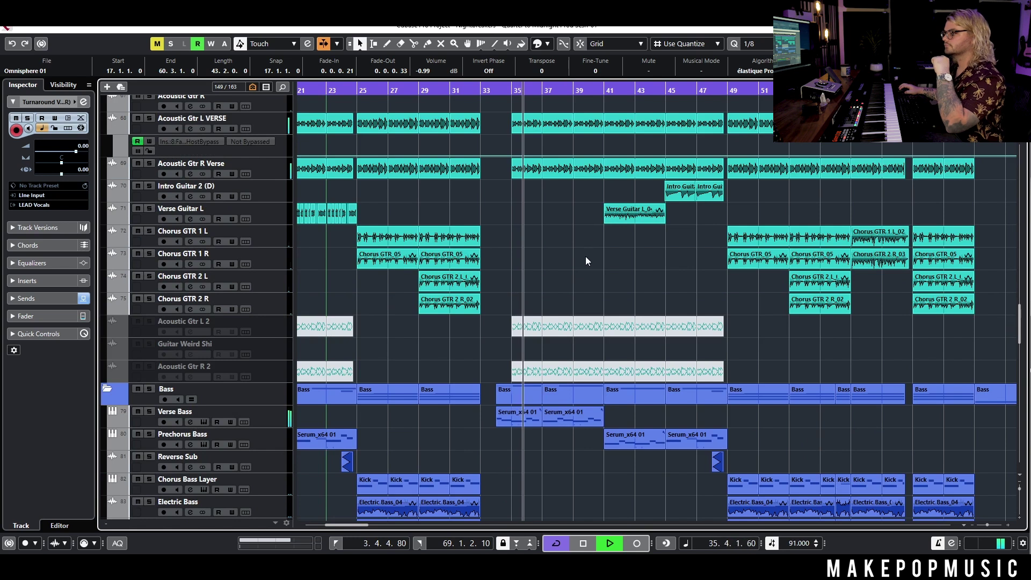
scroll(583, 203, down, 6)
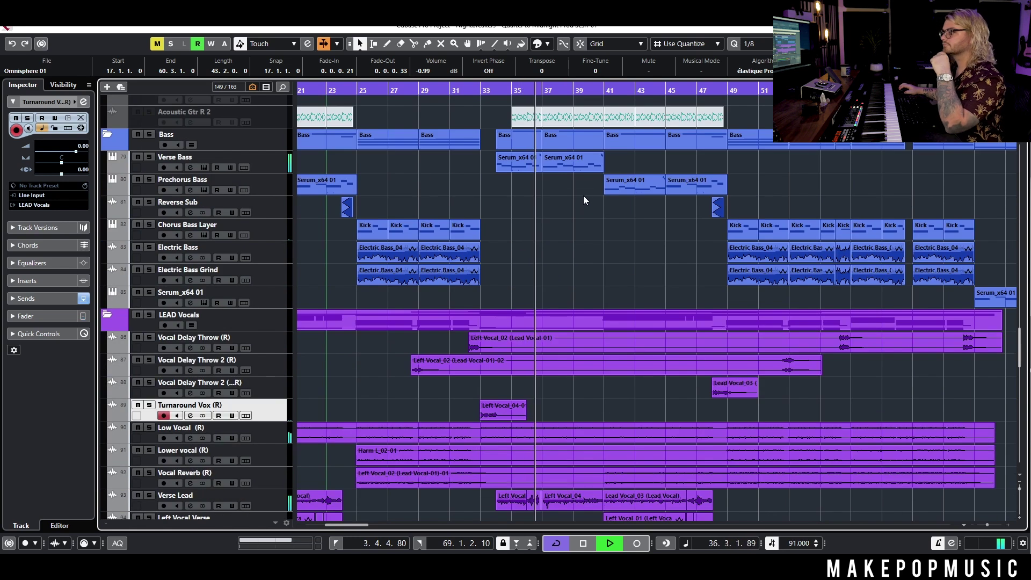
key(space)
- Play the full mix from bar 40 into the second prechorus with the guitar tracks in view
scroll(608, 240, down, 6)
scroll(605, 239, down, 2)
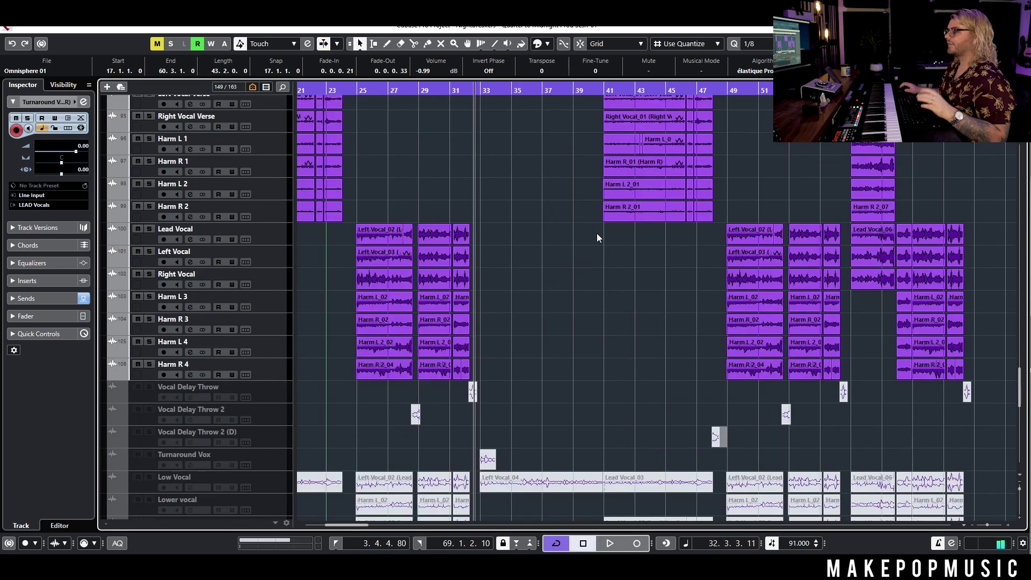
scroll(597, 233, up, 5)
click(600, 90)
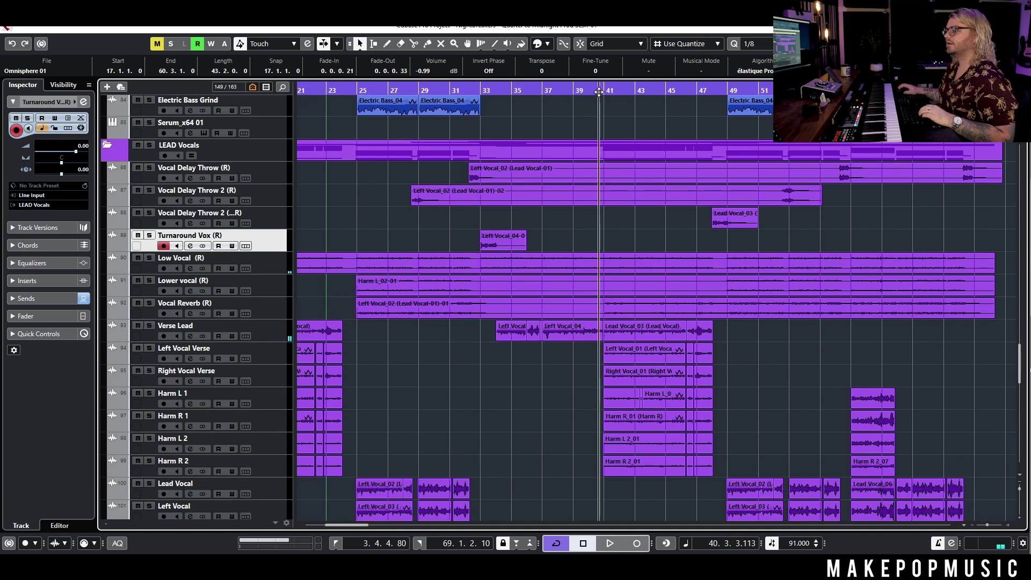
key(space)
scroll(635, 202, up, 10)
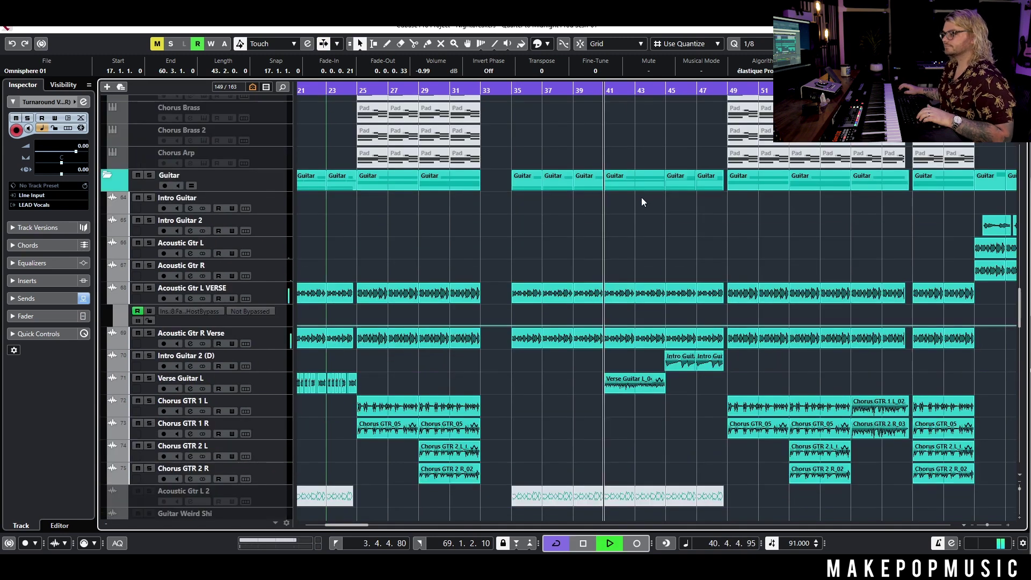
key(space)
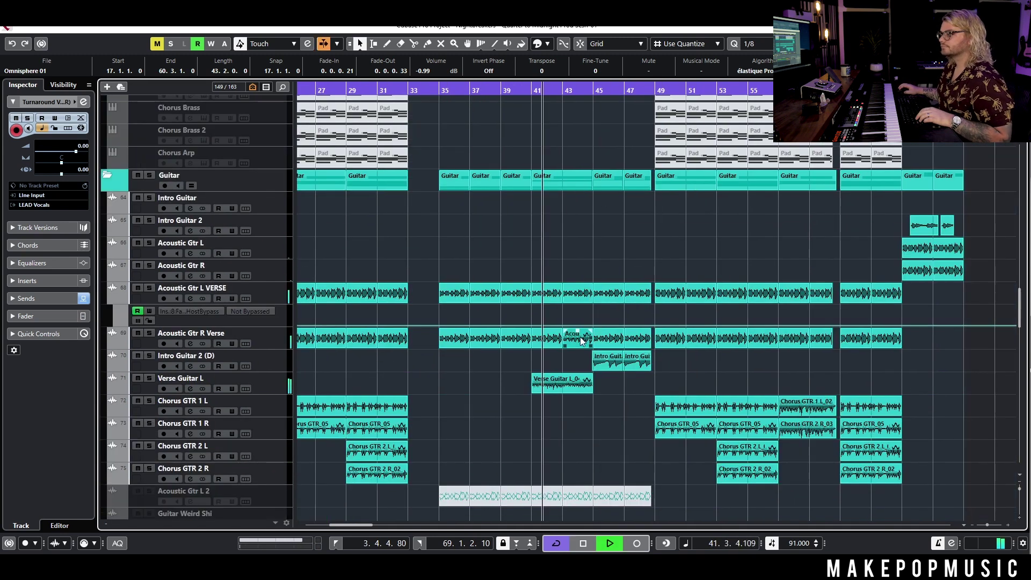
key(h)
key(h)
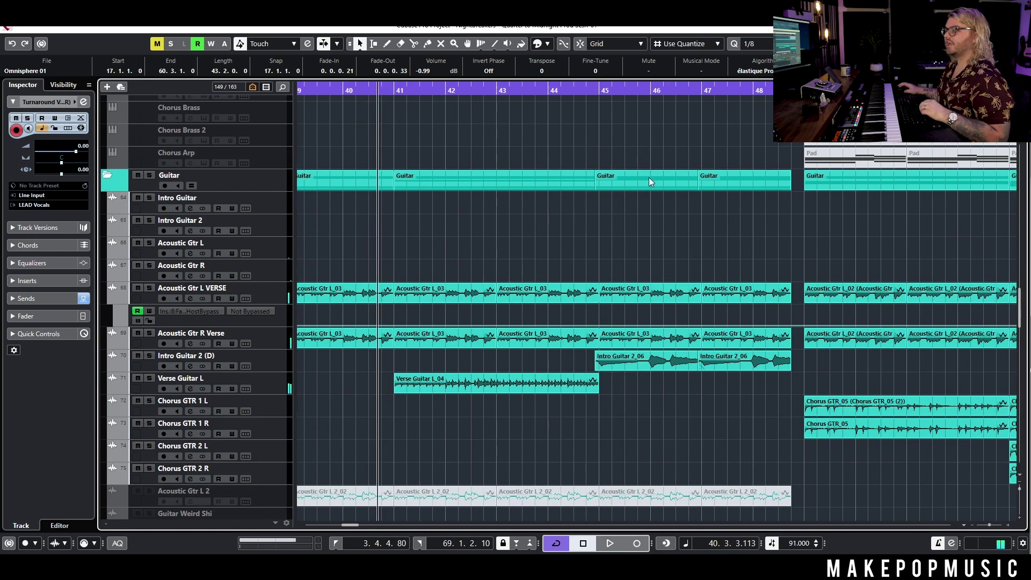
- Play the first prechorus from about bar 20 to compare its Verse Guitar L part with the second prechorus
click(573, 94)
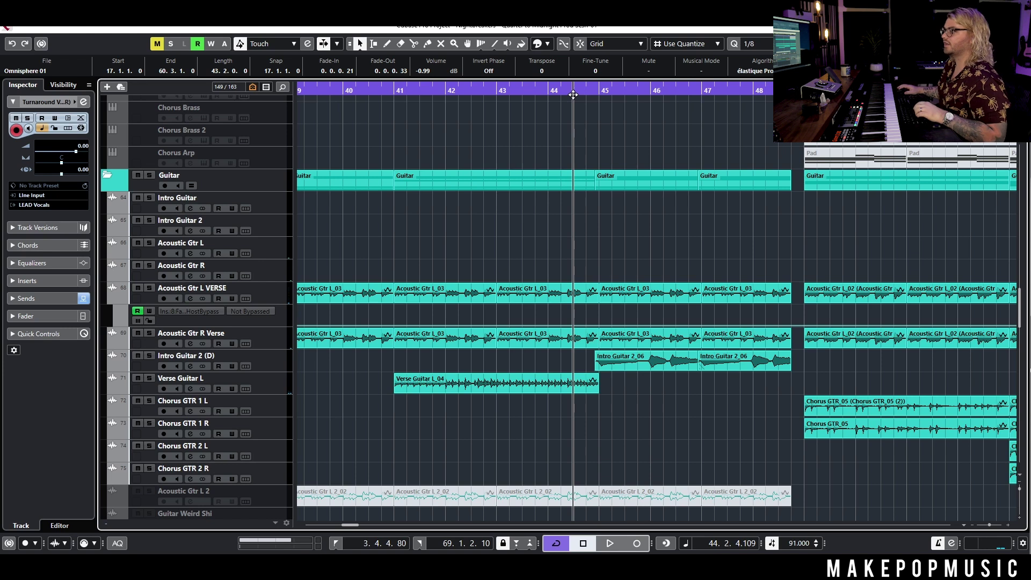
key(g)
key(g)
key(g)
key(g)
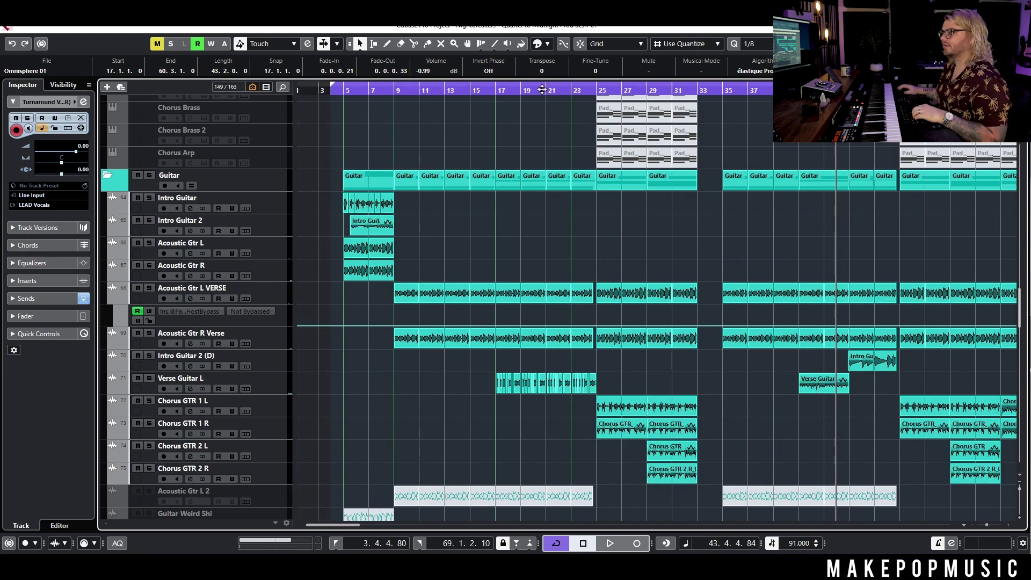
click(542, 90)
key(g)
key(space)
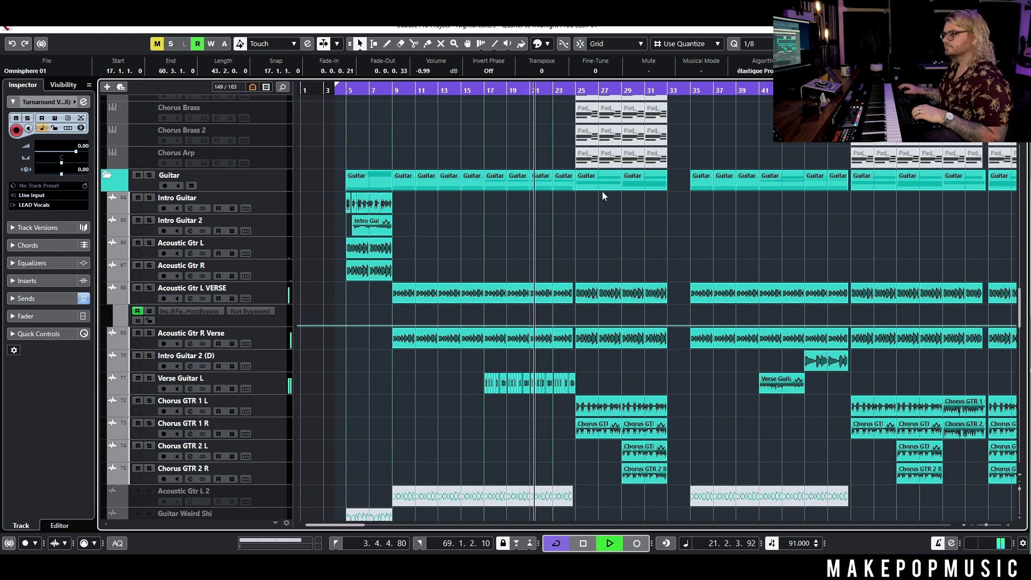
key(space)
- Place the playhead near the end of bar 43 and examine the muted drum loops and Kick Bridge from bar 45
click(797, 91)
scroll(806, 189, up, 4)
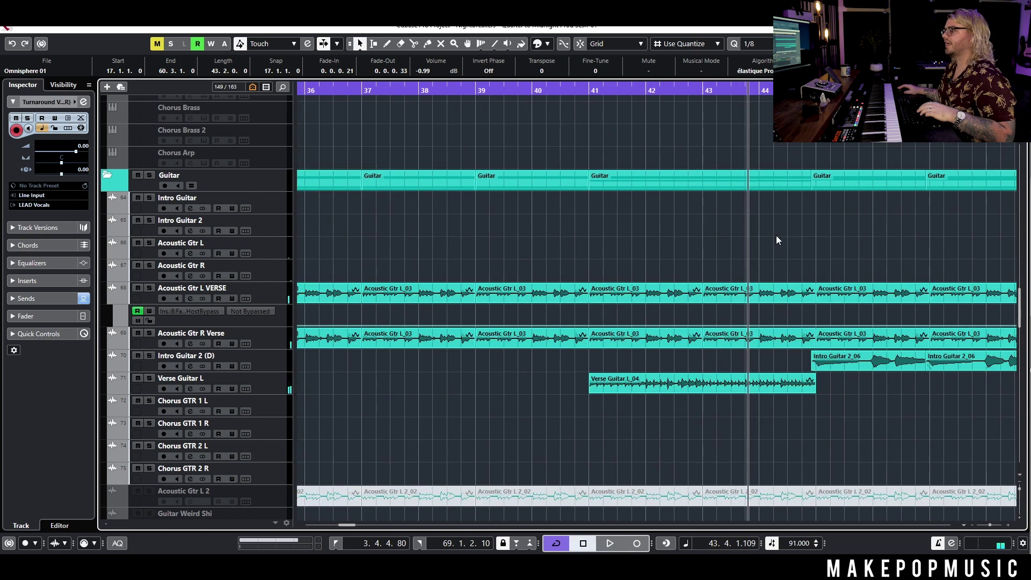
scroll(776, 236, up, 15)
scroll(801, 243, right, 3)
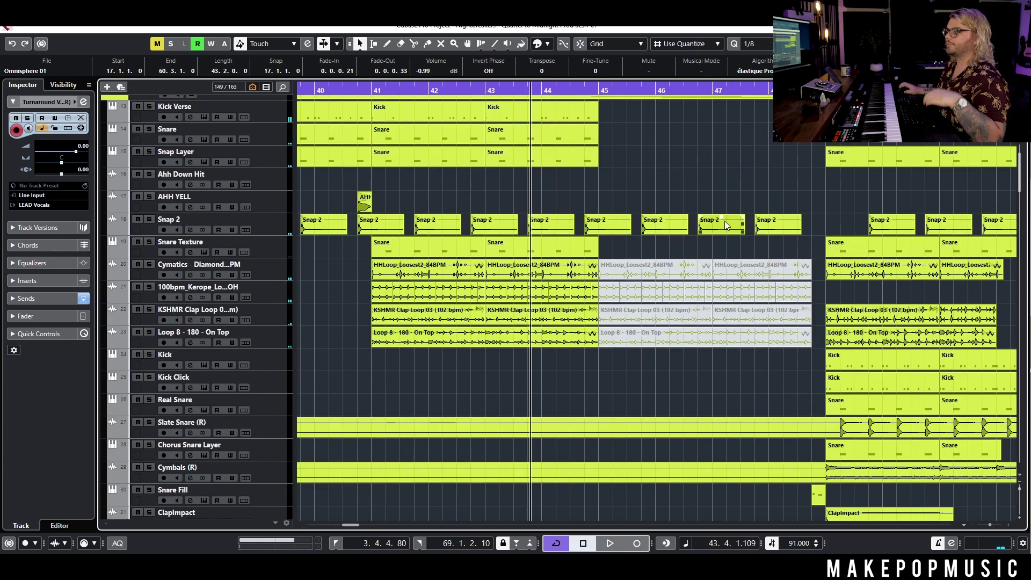
scroll(724, 221, down, 6)
- Play the full mix from bar 43 to bar 46, following the guitar and LEAD Vocals tracks through the second prechorus
key(space)
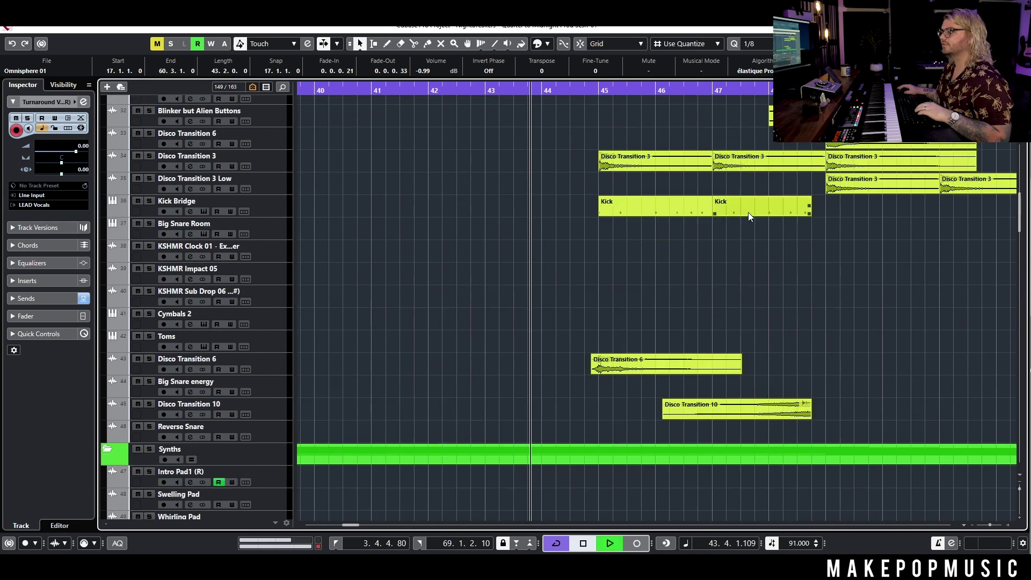
scroll(749, 215, down, 8)
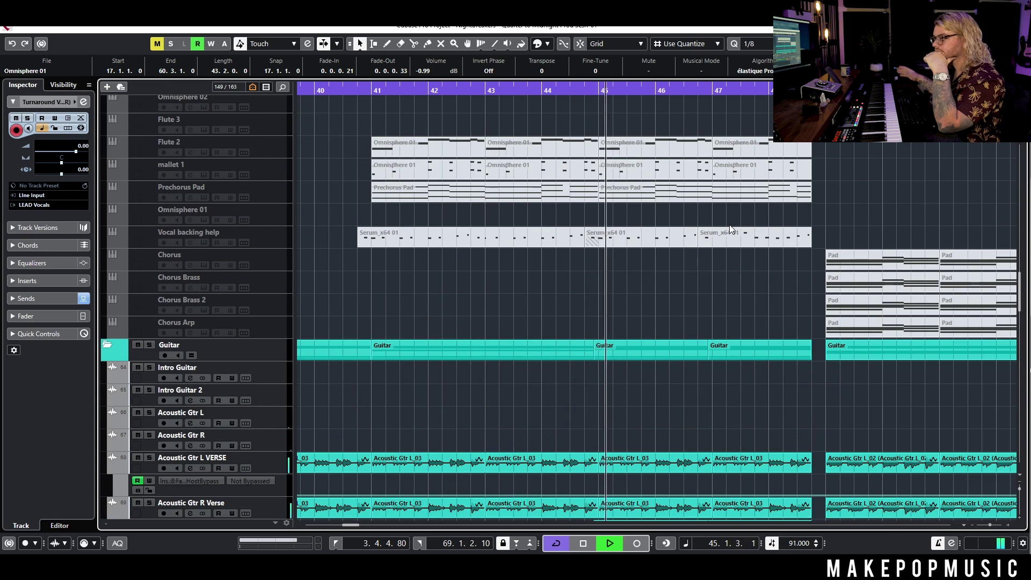
scroll(730, 225, down, 12)
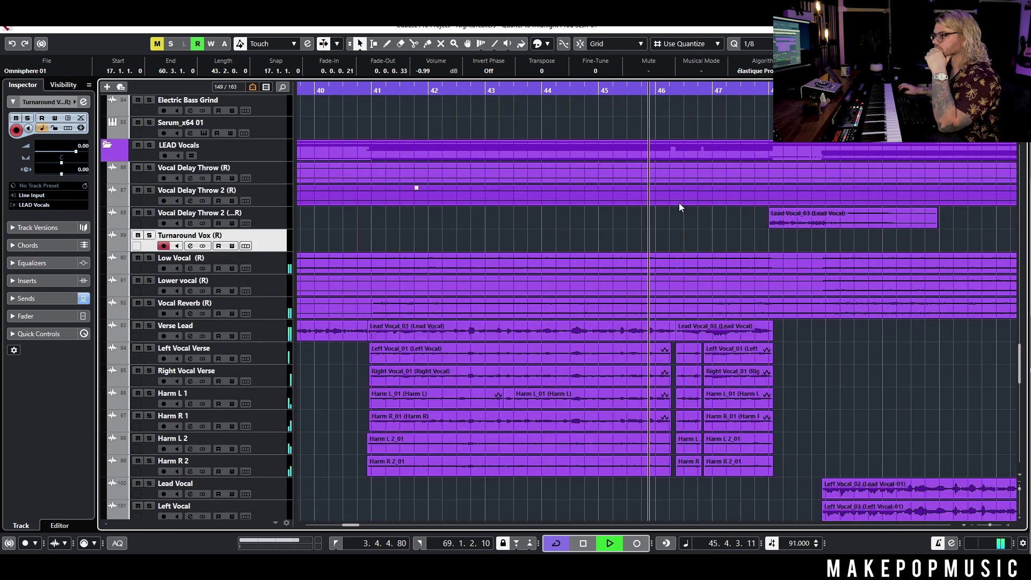
scroll(711, 234, down, 5)
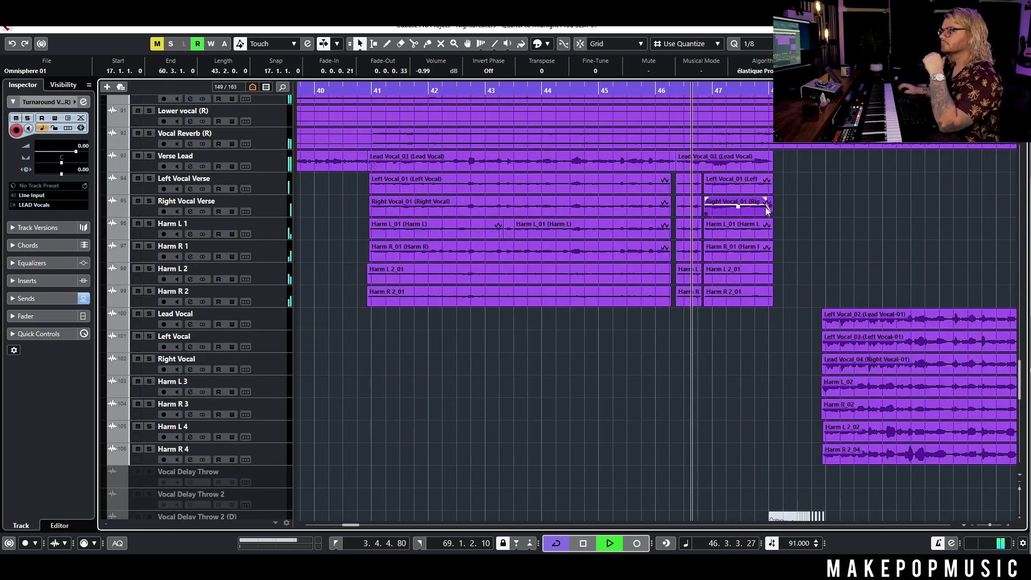
scroll(762, 208, up, 5)
key(space)
scroll(679, 236, up, 10)
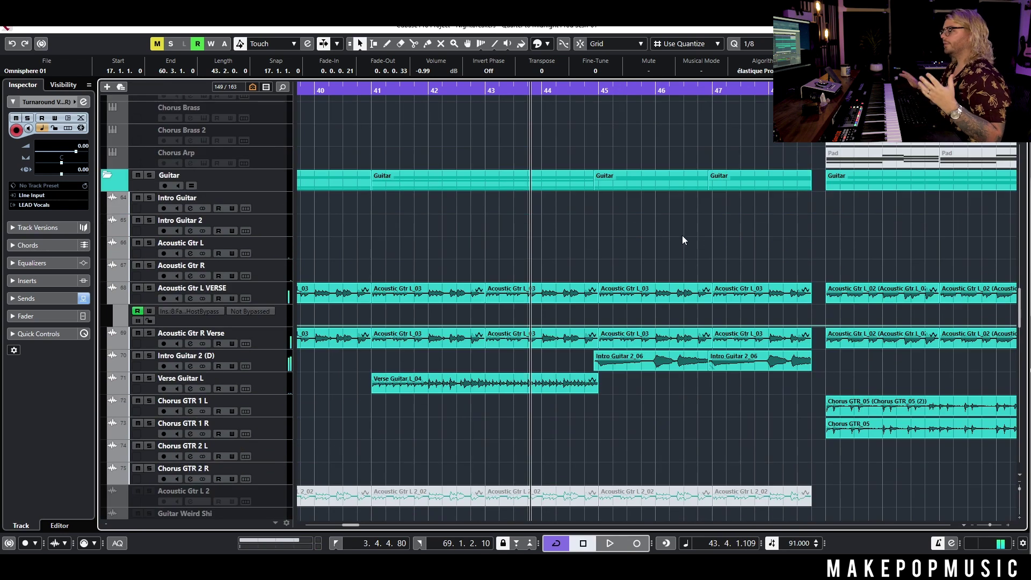
- Solo the Kick Bridge track, play it from just before bar 45, and restore the full mix
scroll(693, 242, up, 12)
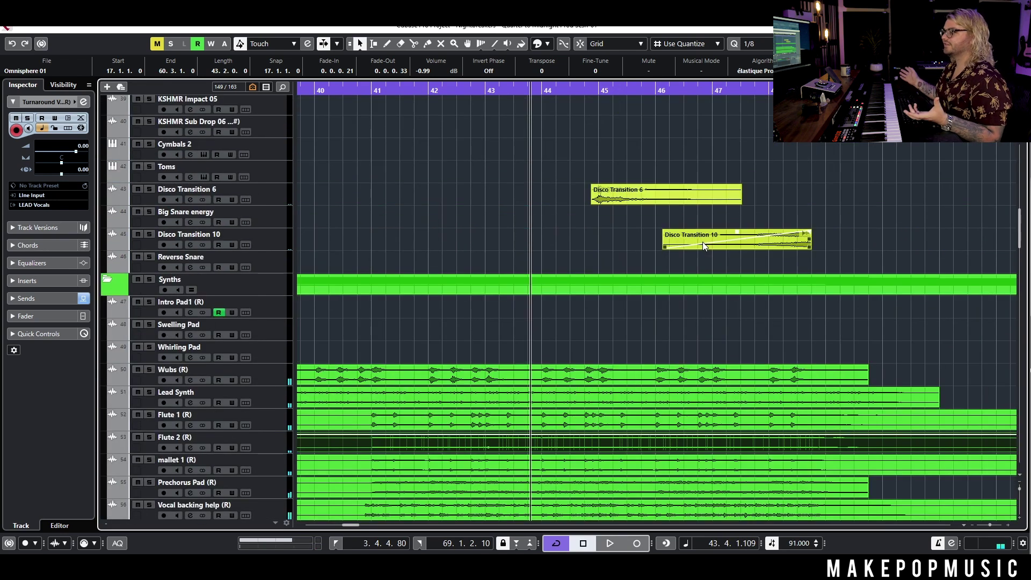
scroll(643, 220, up, 3)
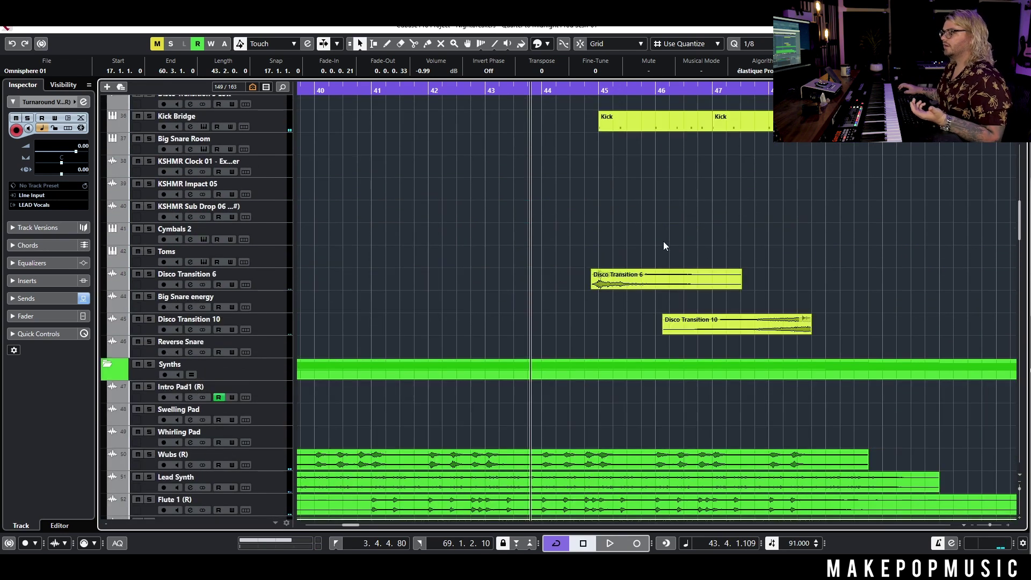
scroll(665, 271, up, 6)
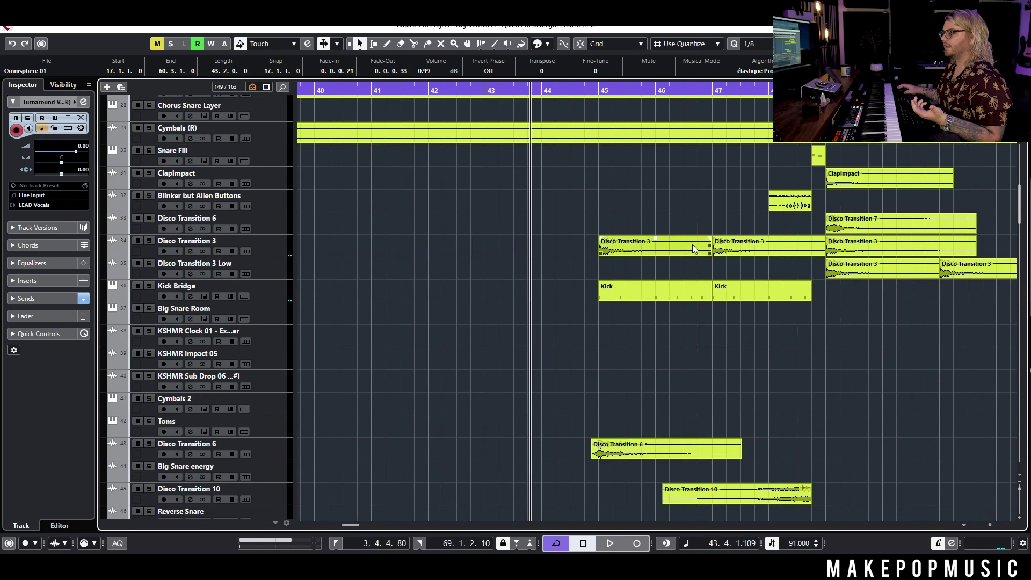
click(147, 292)
click(150, 286)
click(595, 90)
key(space)
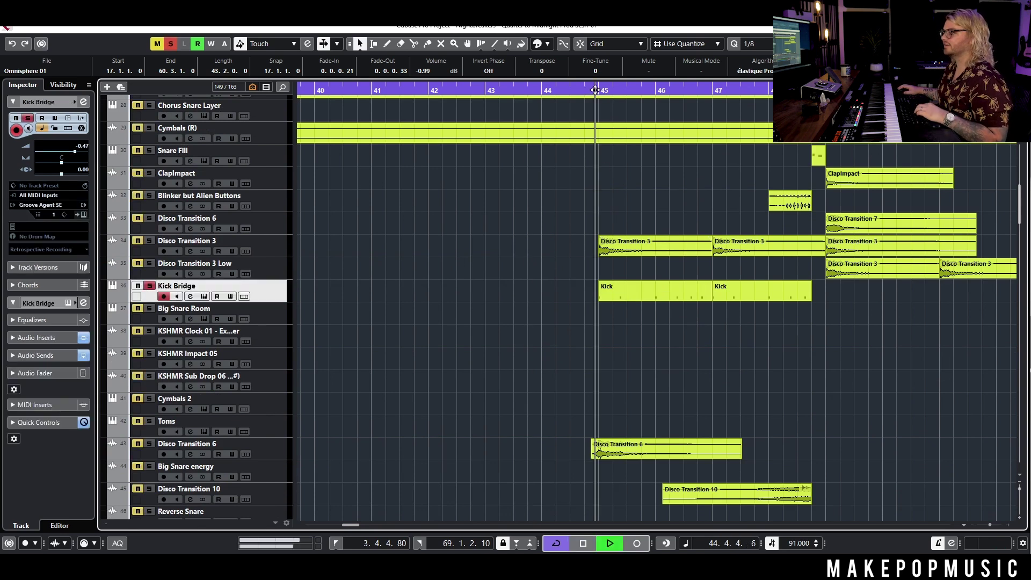
click(150, 286)
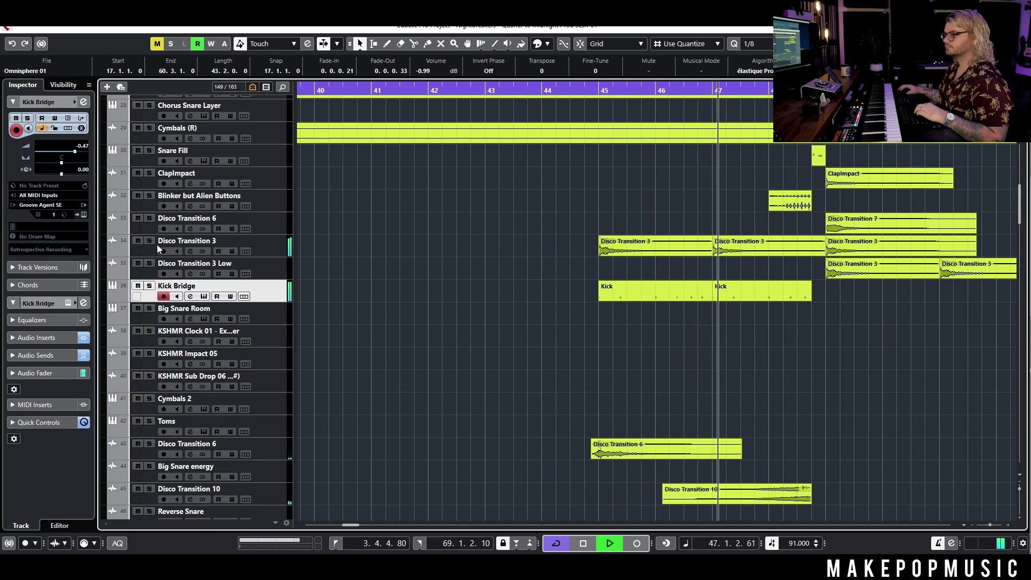
key(space)
- Solo Intro Guitar 2 (D), play it from just before bar 45 and open its channel settings
scroll(147, 241, down, 5)
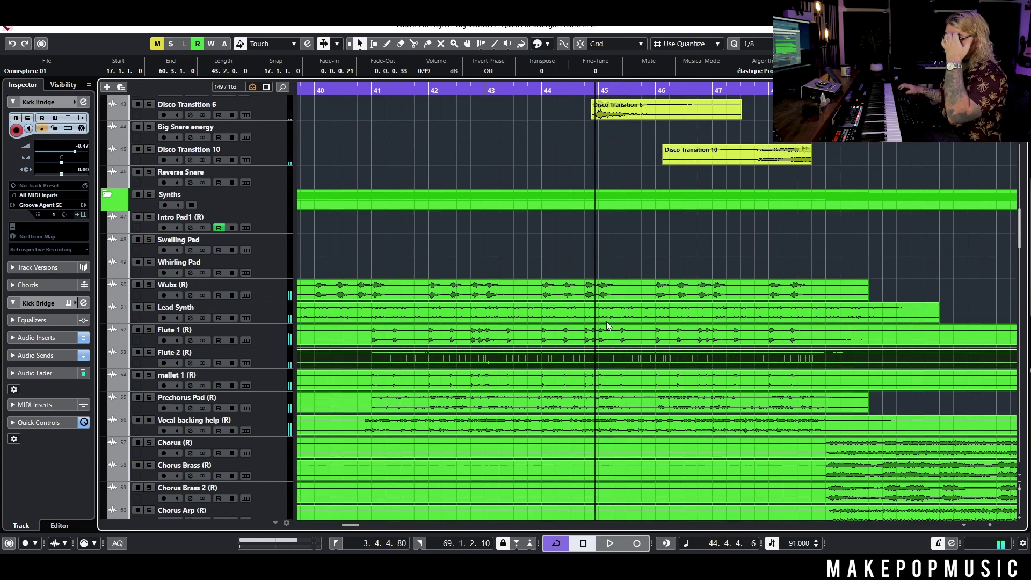
scroll(618, 301, down, 3)
scroll(598, 284, up, 1)
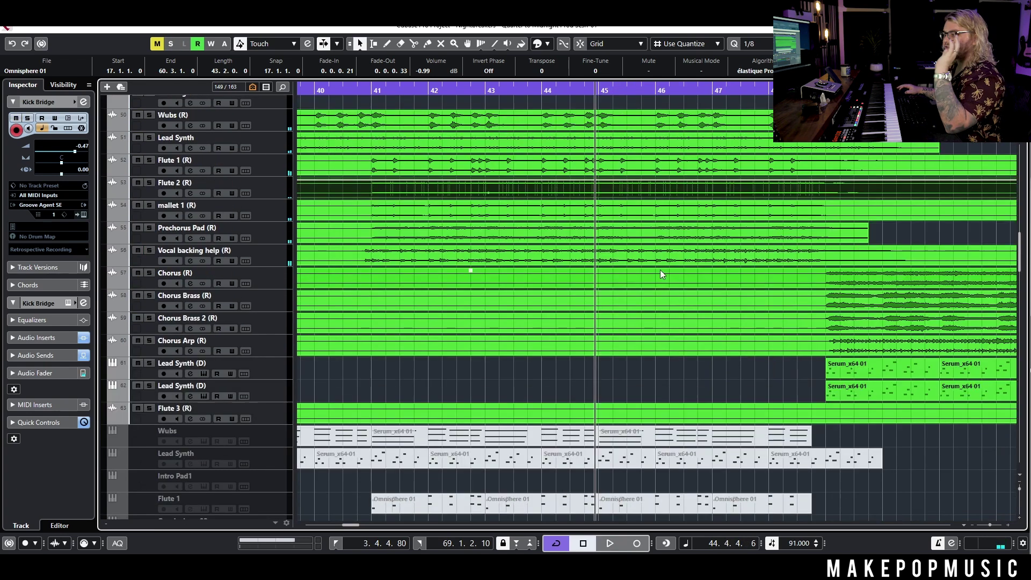
scroll(661, 274, down, 6)
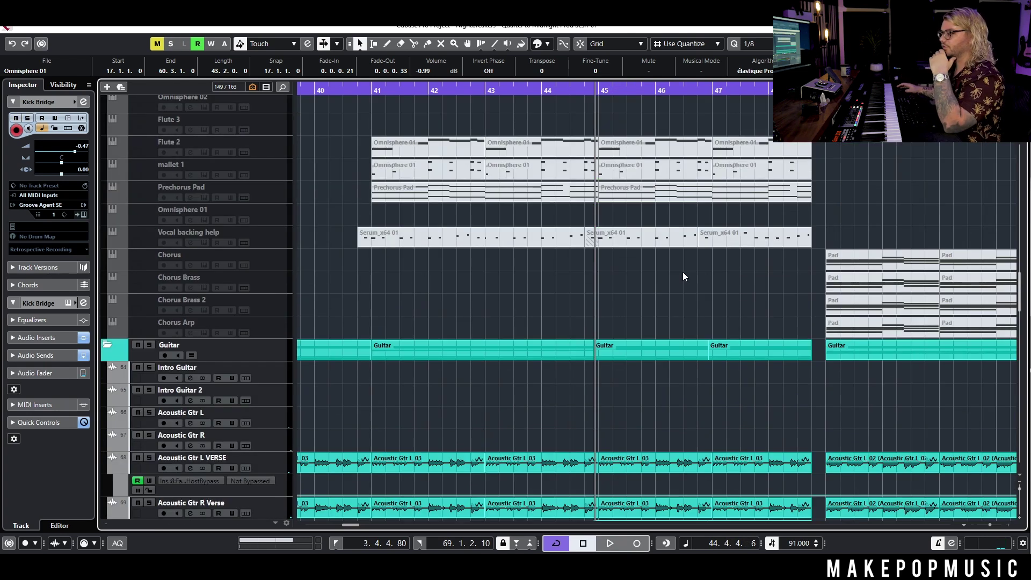
scroll(682, 271, down, 3)
click(149, 356)
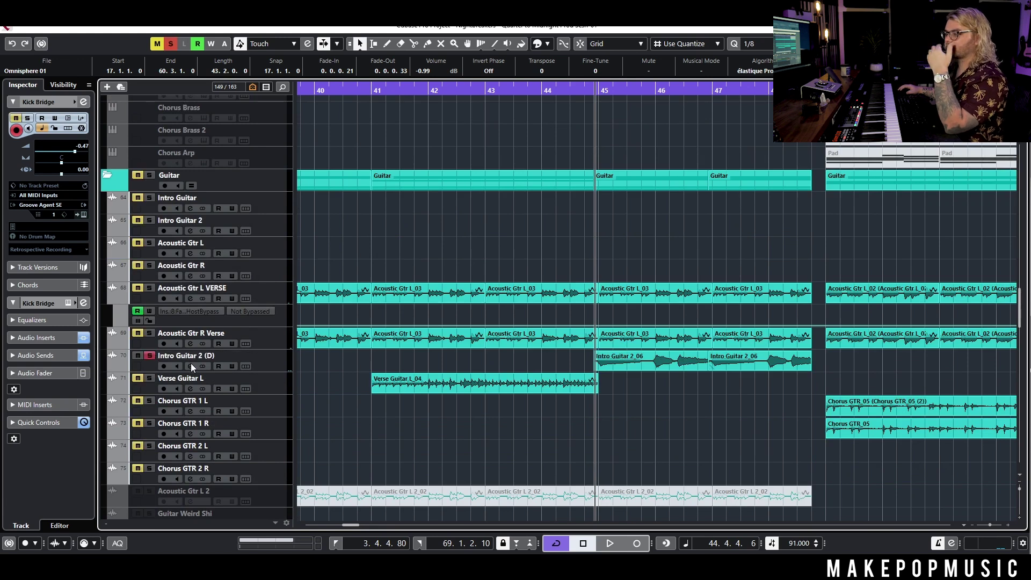
click(275, 354)
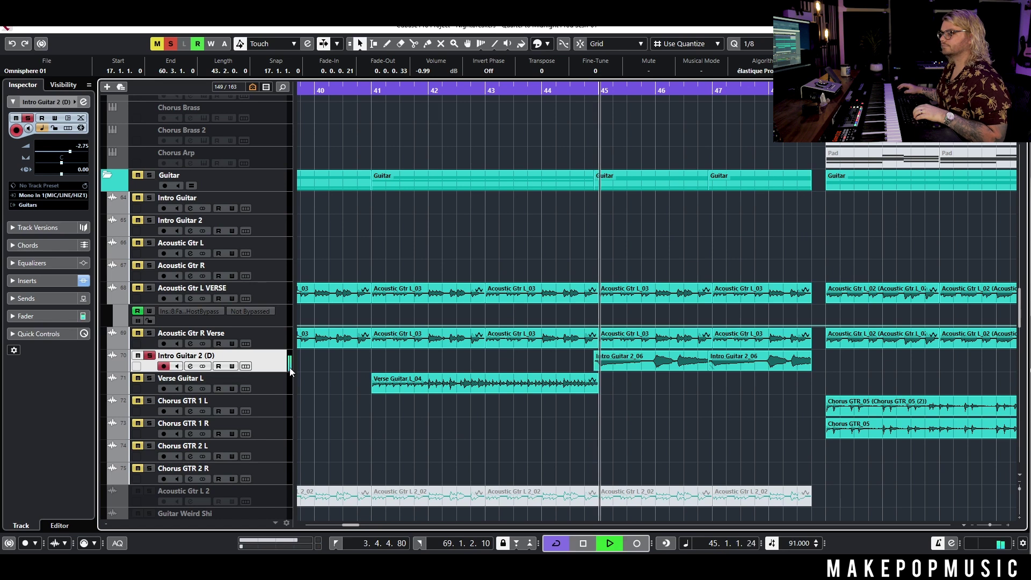
key(e)
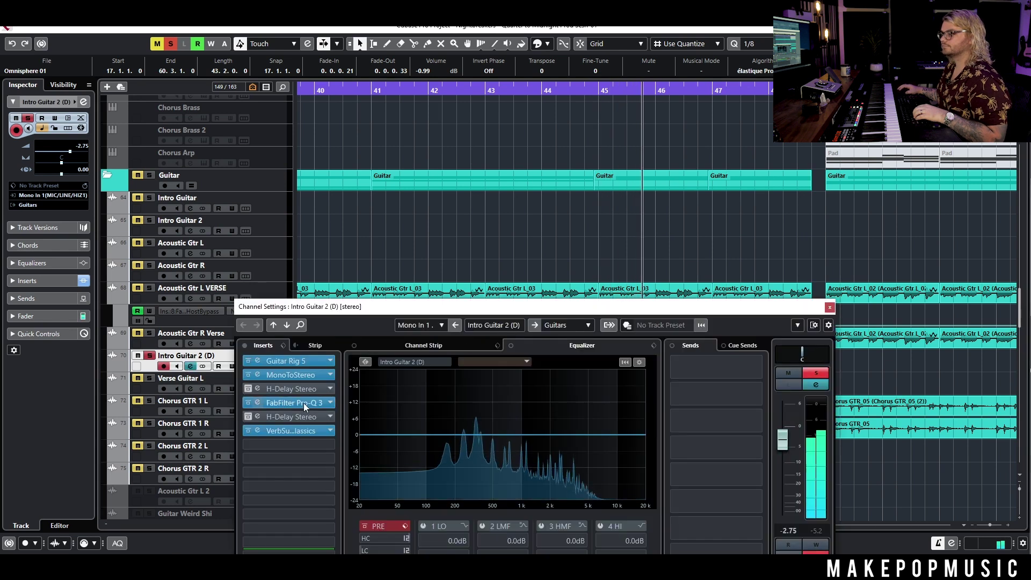
- Bypass MonoToStereo and FabFilter Pro-Q 3 on Intro Guitar 2 (D), and examine its Guitar Rig 5 effects rack
click(248, 374)
click(245, 389)
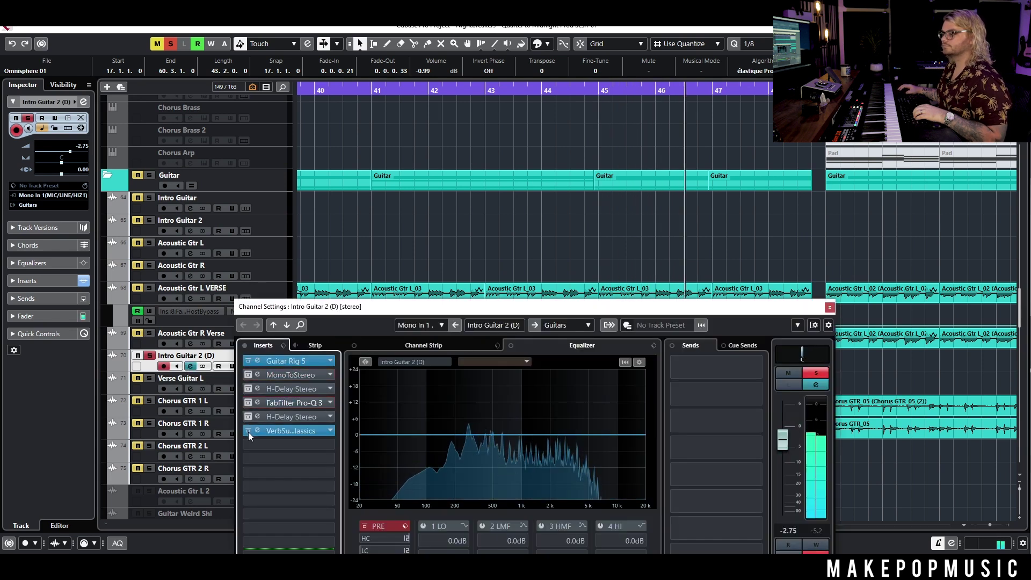
click(247, 376)
click(282, 361)
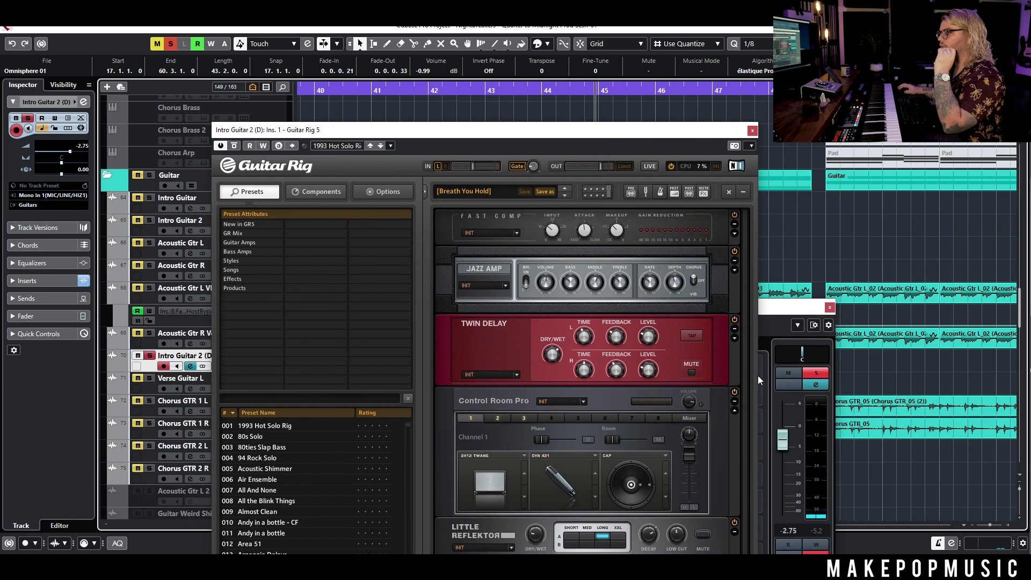
click(754, 131)
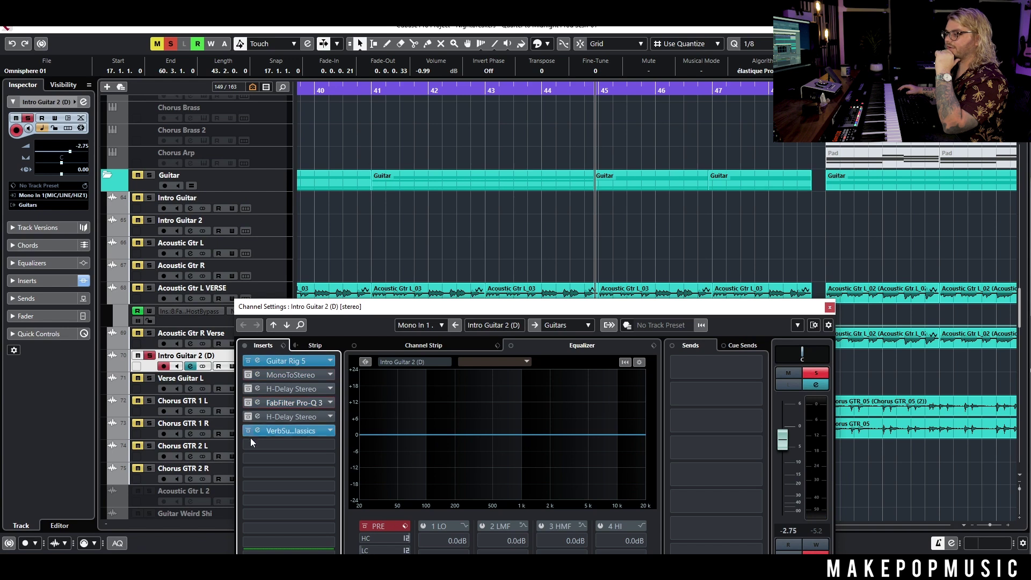
- Bypass VerbSuite Classics, play the guitar with MonoToStereo bypassed and active, and inspect MonoToStereo's width settings
click(249, 430)
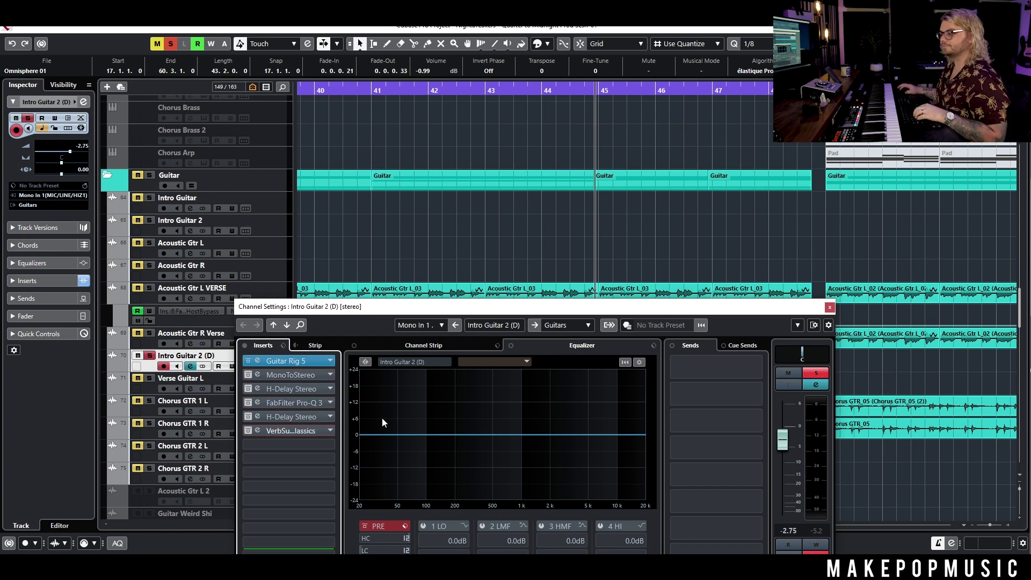
key(space)
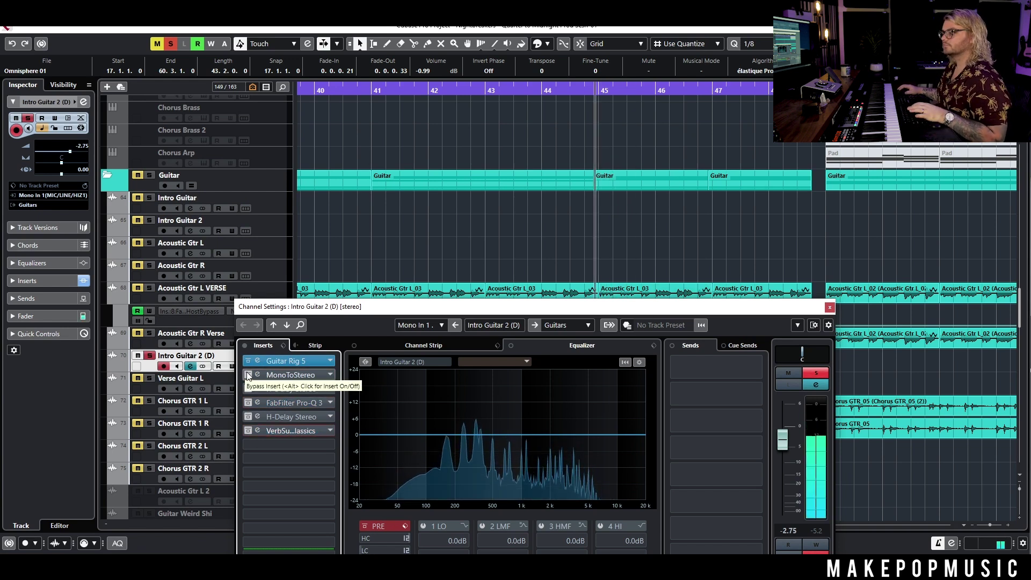
click(247, 375)
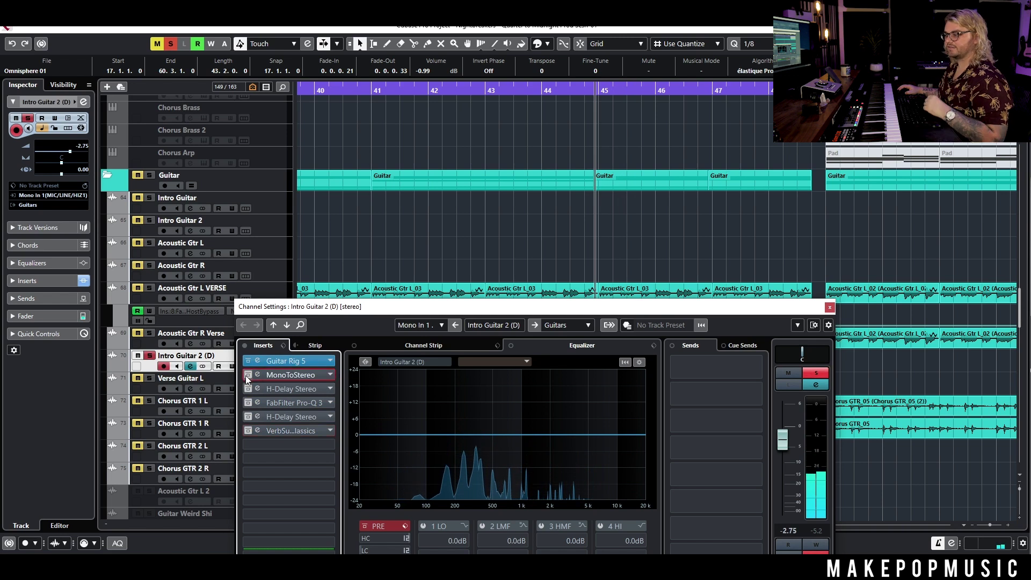
click(247, 376)
click(290, 375)
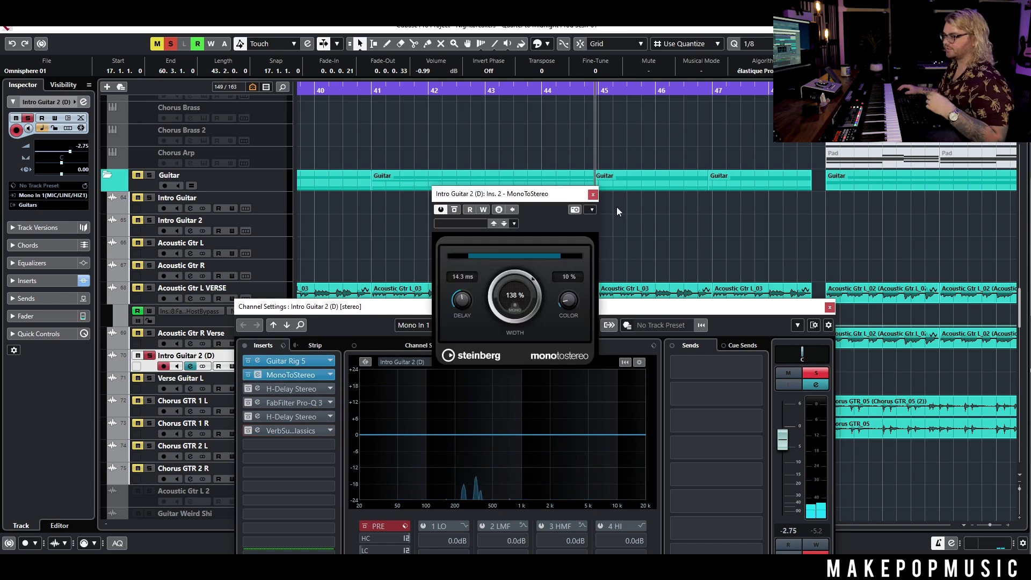
click(594, 195)
- Reactivate VerbSuite Classics and FabFilter Pro-Q 3 on Intro Guitar 2 (D), and examine the Pro-Q 3 curve
click(248, 430)
click(248, 403)
click(295, 405)
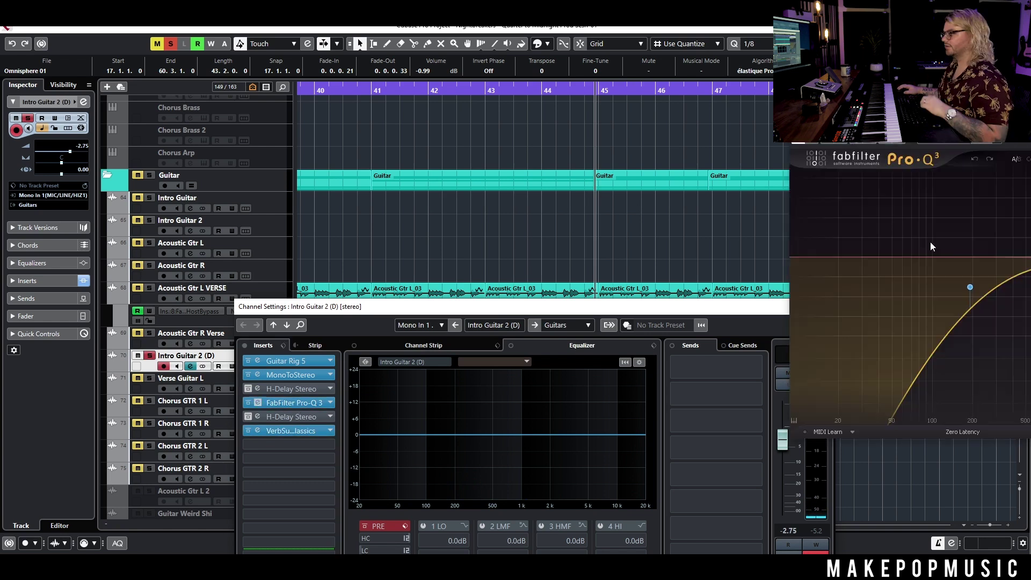
drag(860, 123, 345, 184)
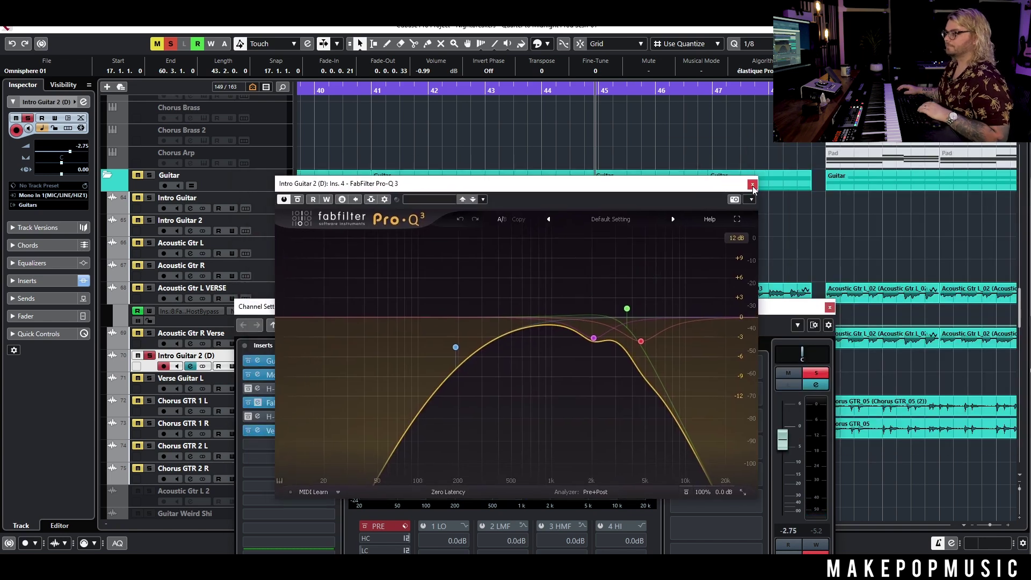
click(752, 185)
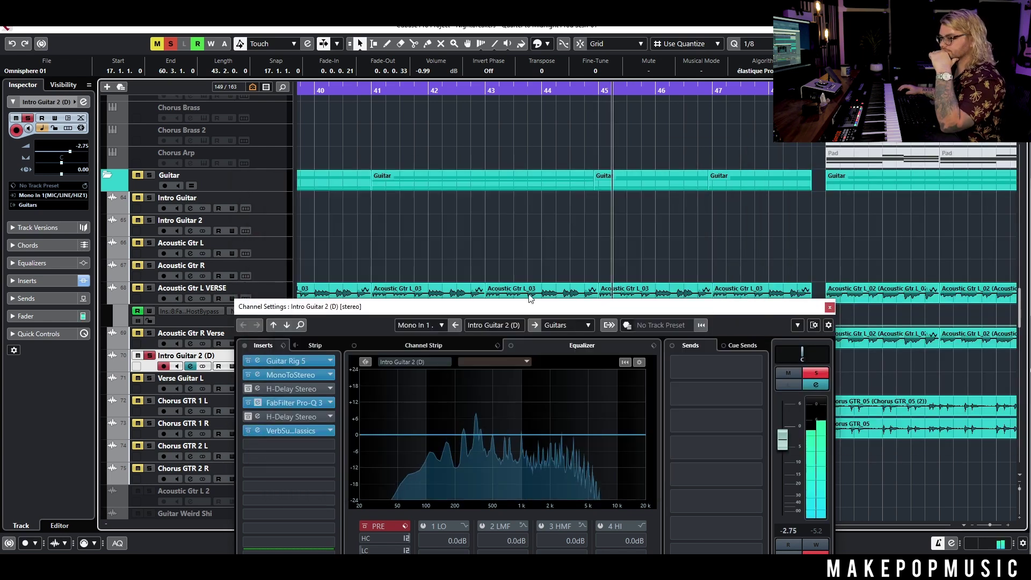
- Inspect the VerbSuite Classics reverb settings on Intro Guitar 2 (D) and close the channel settings
click(312, 424)
drag(860, 177, 372, 199)
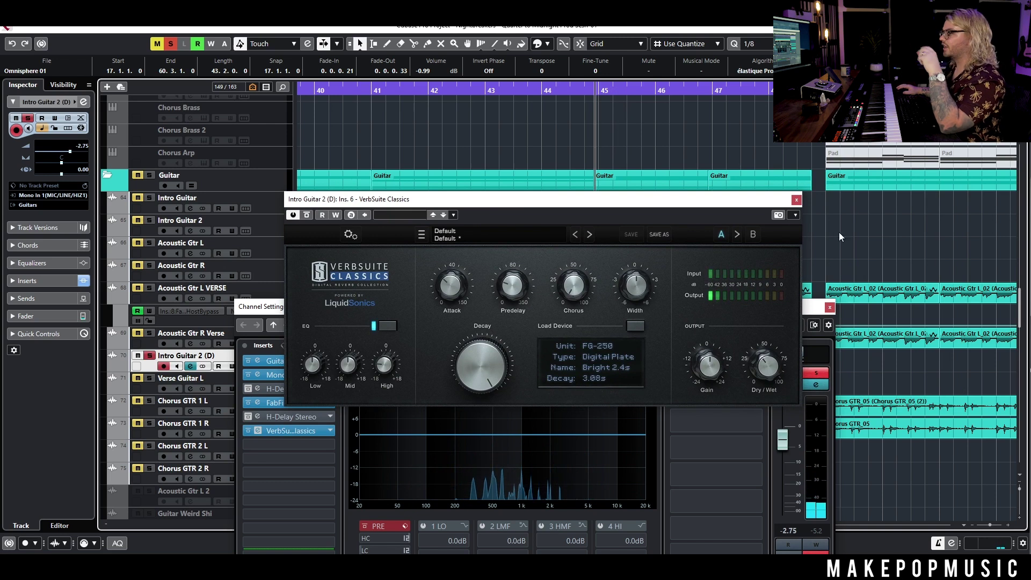
click(796, 200)
click(830, 307)
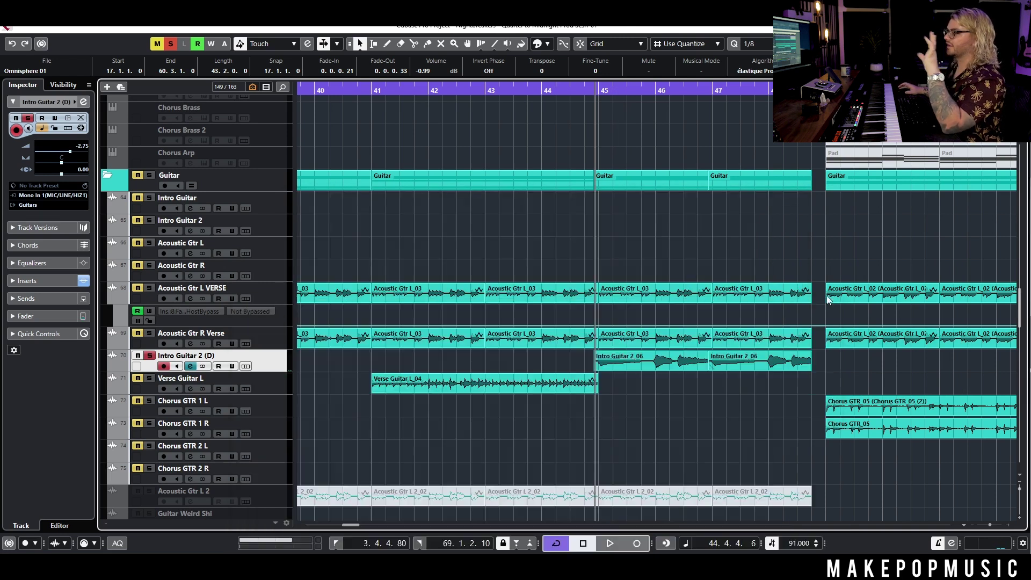
- Clear all solos and play the full mix from bar 44, following the guitar, bass and LEAD Vocals tracks
click(172, 45)
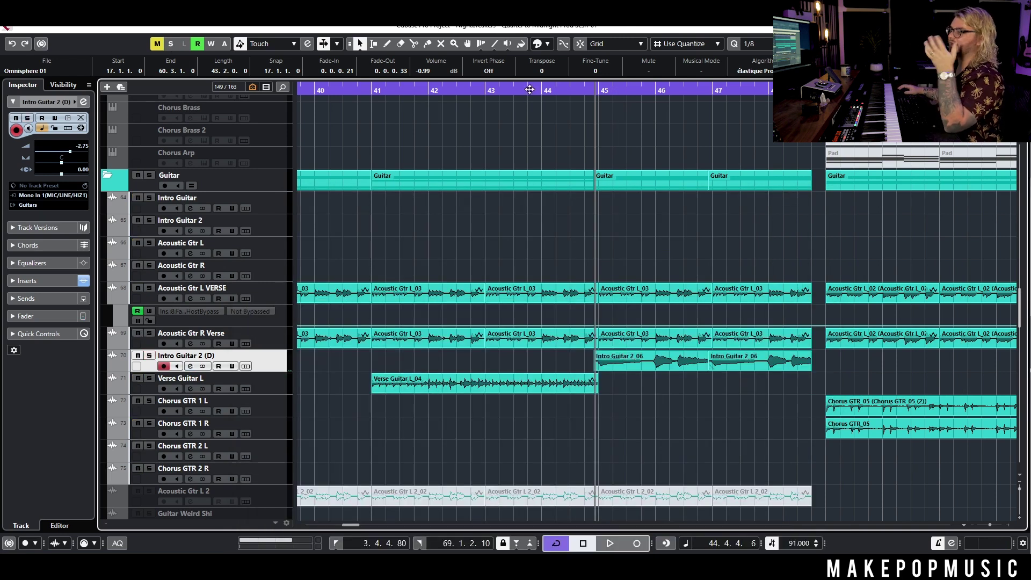
click(550, 93)
key(space)
scroll(675, 207, down, 4)
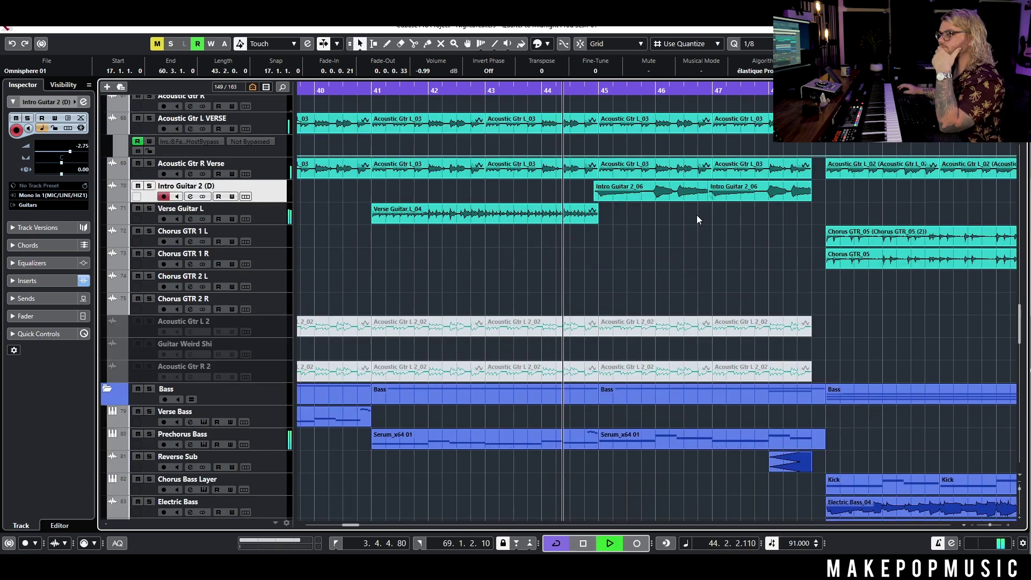
scroll(710, 230, down, 4)
ctrl+scroll(732, 211, down, 4)
scroll(738, 220, down, 5)
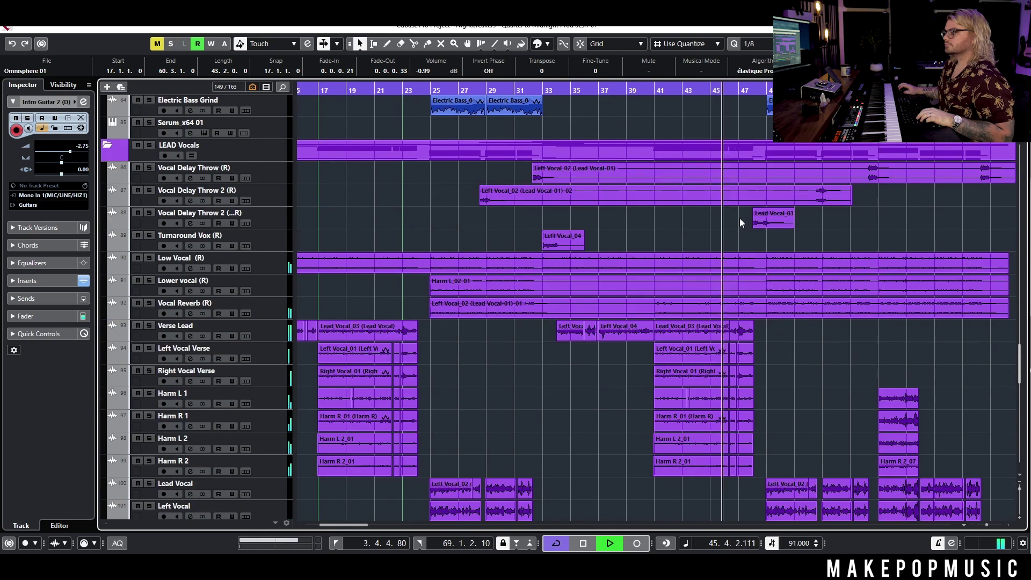
scroll(741, 218, right, 2)
click(708, 221)
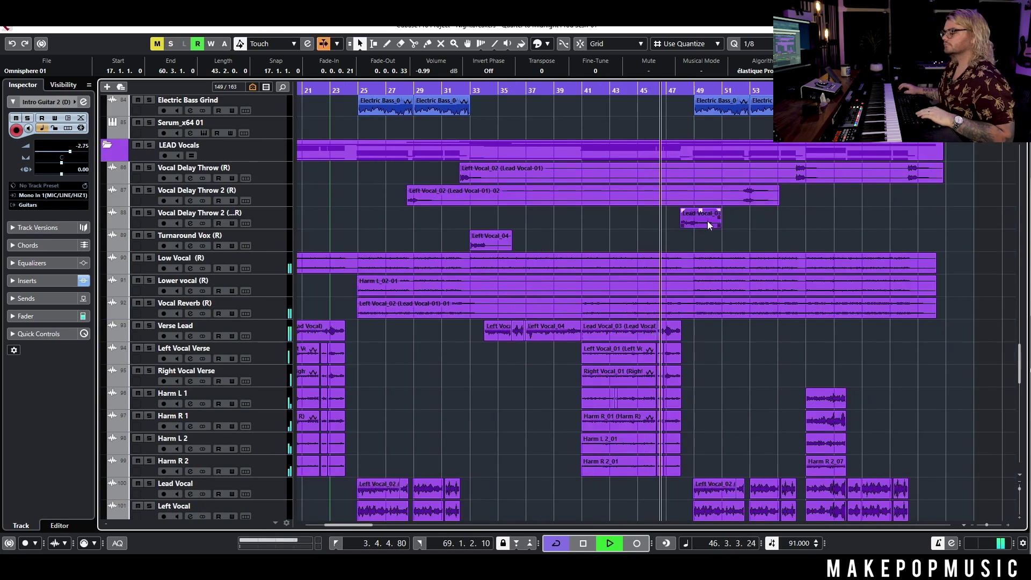
key(space)
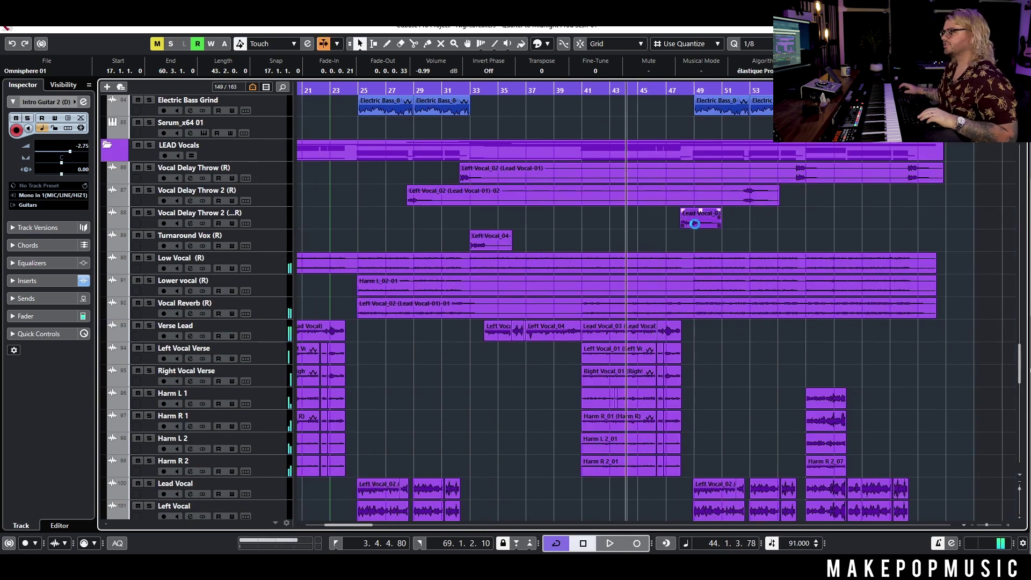
- Play the full mix from late in bar 47 into bar 49, following the vocal delay throw at bar 48
ctrl+scroll(697, 228, up, 5)
click(544, 90)
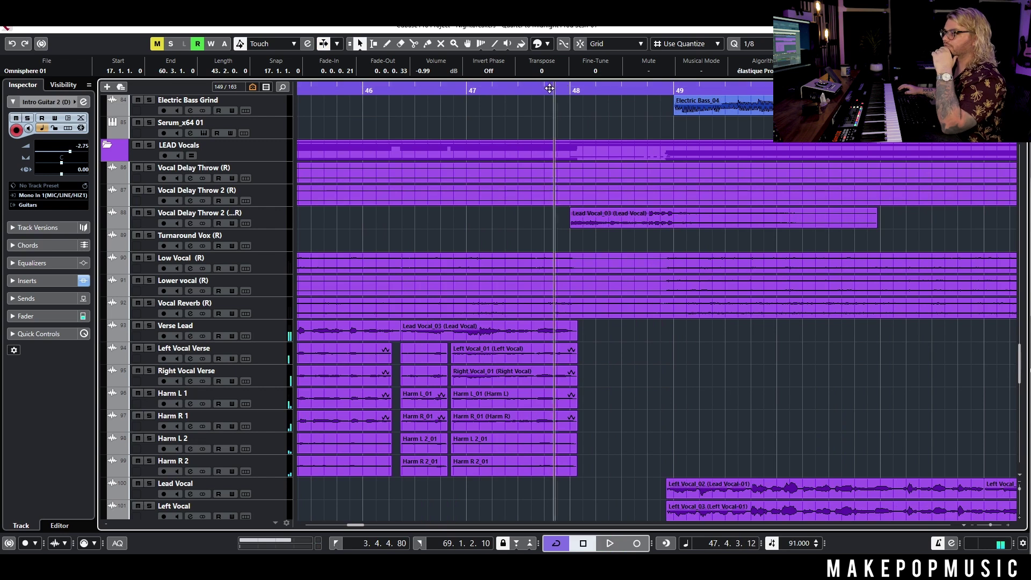
key(space)
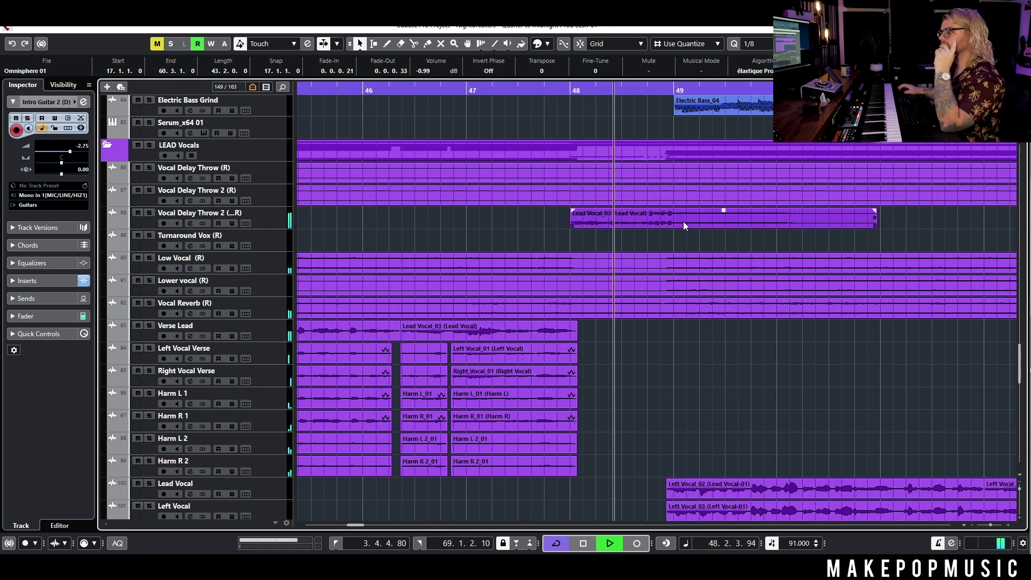
click(564, 103)
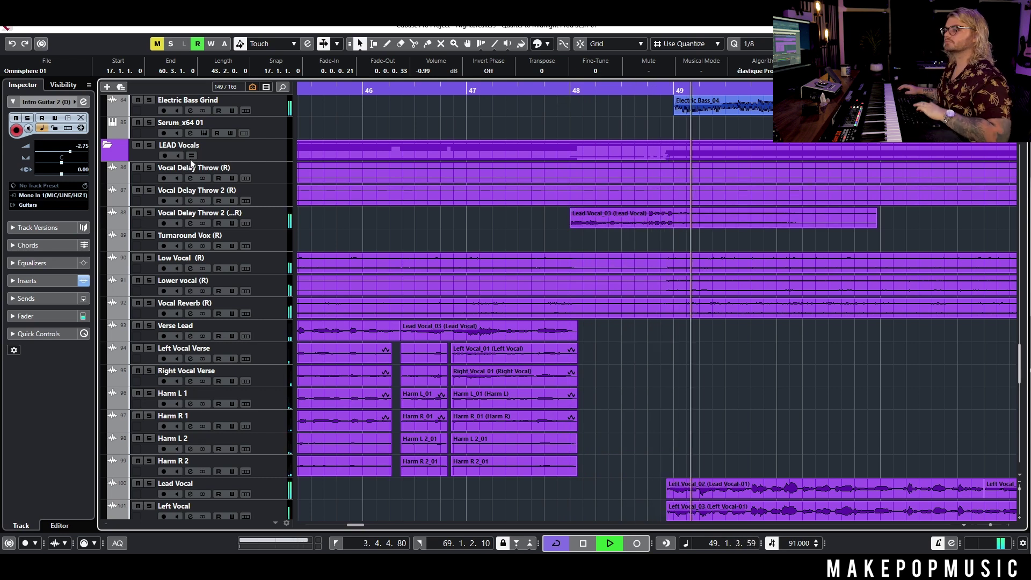
key(space)
- Solo the vocal delay throw track with the bar 48 clip, play it and examine its channel sends
click(149, 212)
click(191, 223)
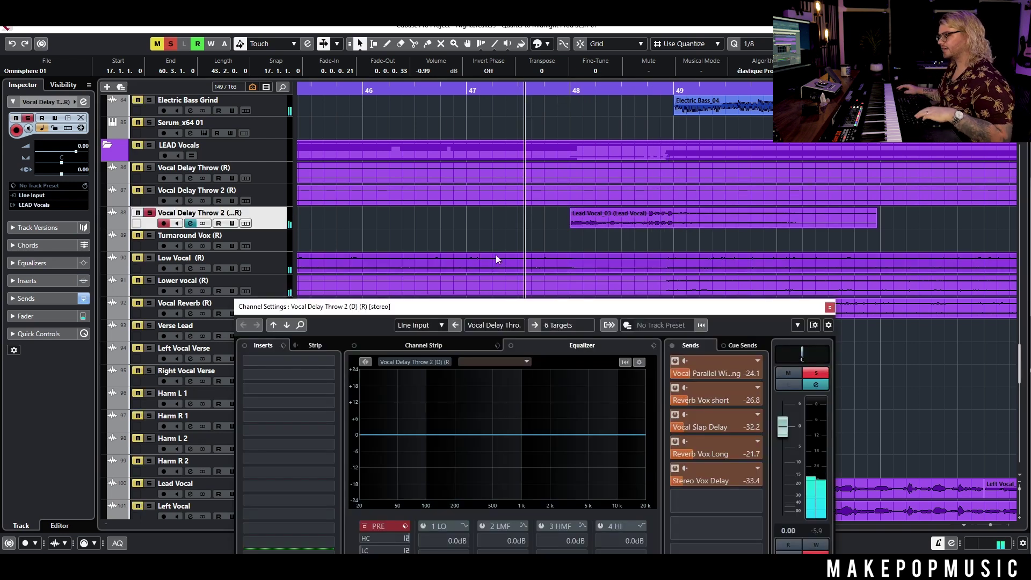
scroll(493, 260, down, 3)
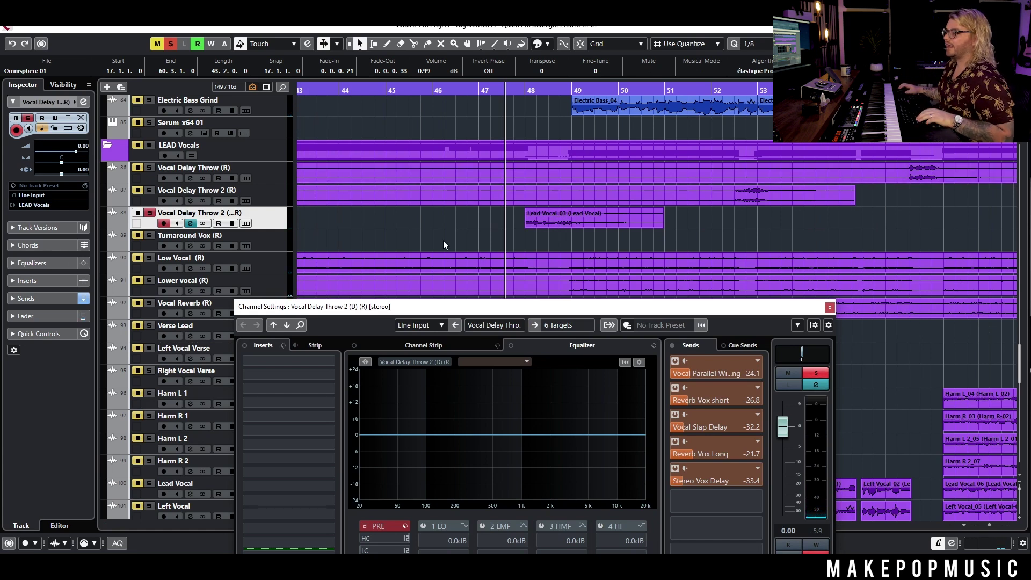
scroll(564, 231, up, 4)
scroll(565, 231, up, 2)
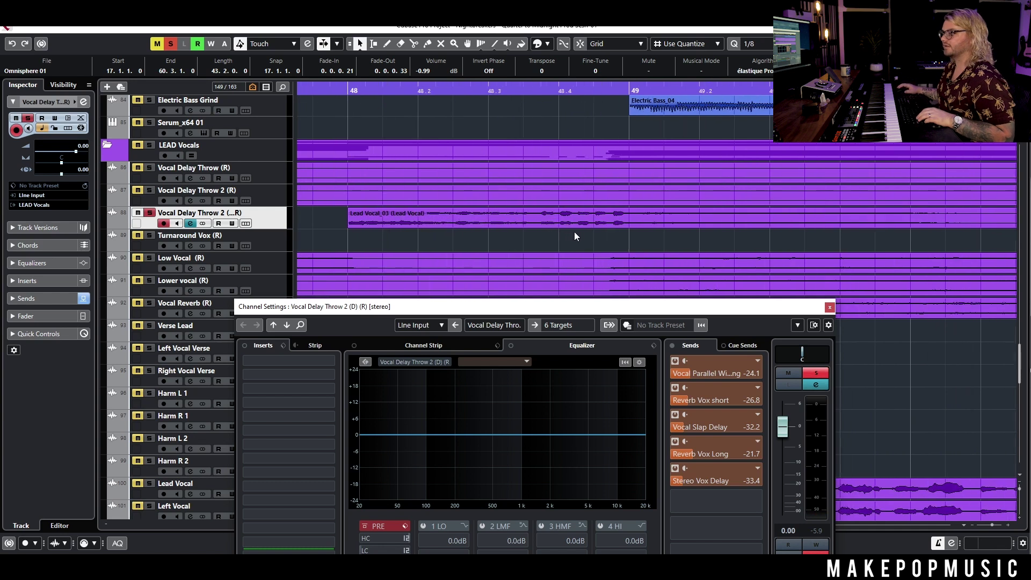
key(space)
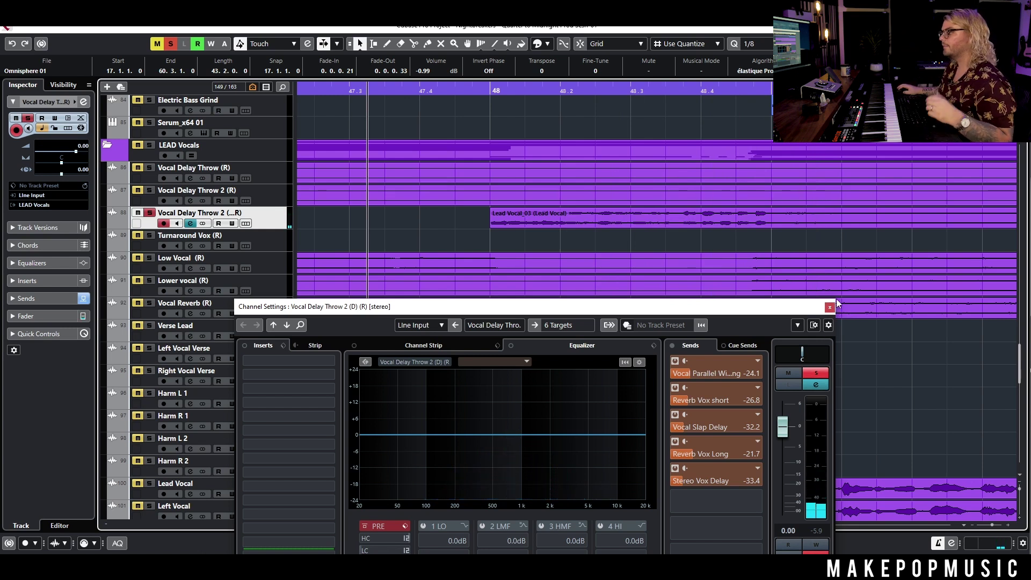
- Close the vocal delay throw's channel settings and clear all solos
click(833, 306)
scroll(791, 291, down, 6)
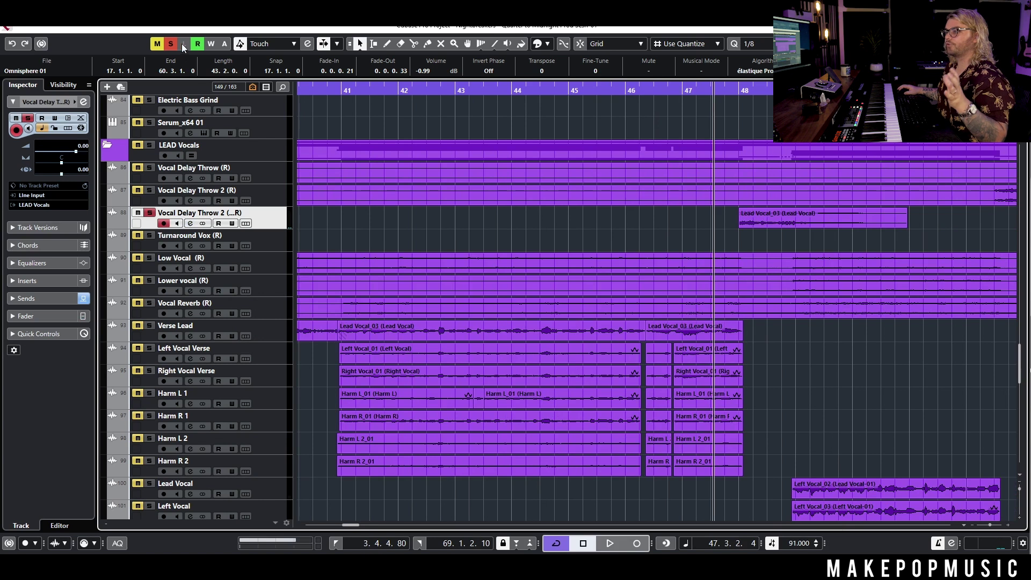
click(170, 47)
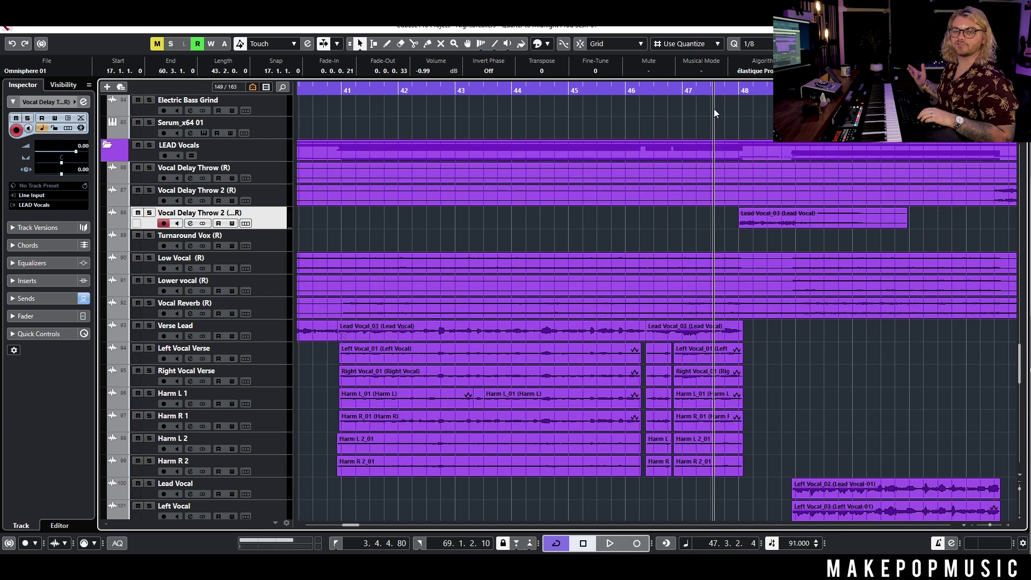
- Play the full mix from bar 47 past bar 50, following the vocal tracks through the transition into the chorus
key(space)
scroll(734, 169, down, 3)
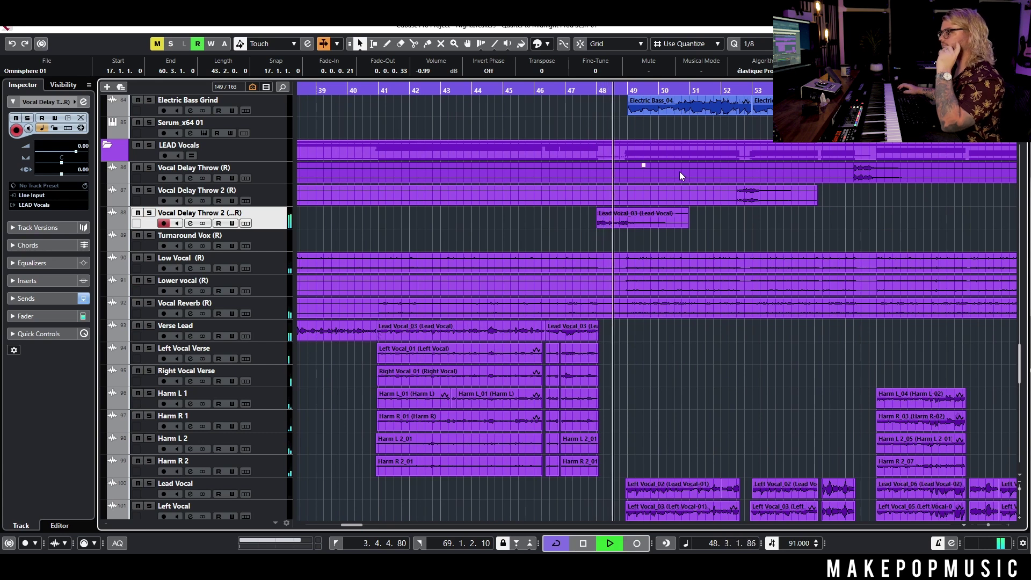
click(665, 197)
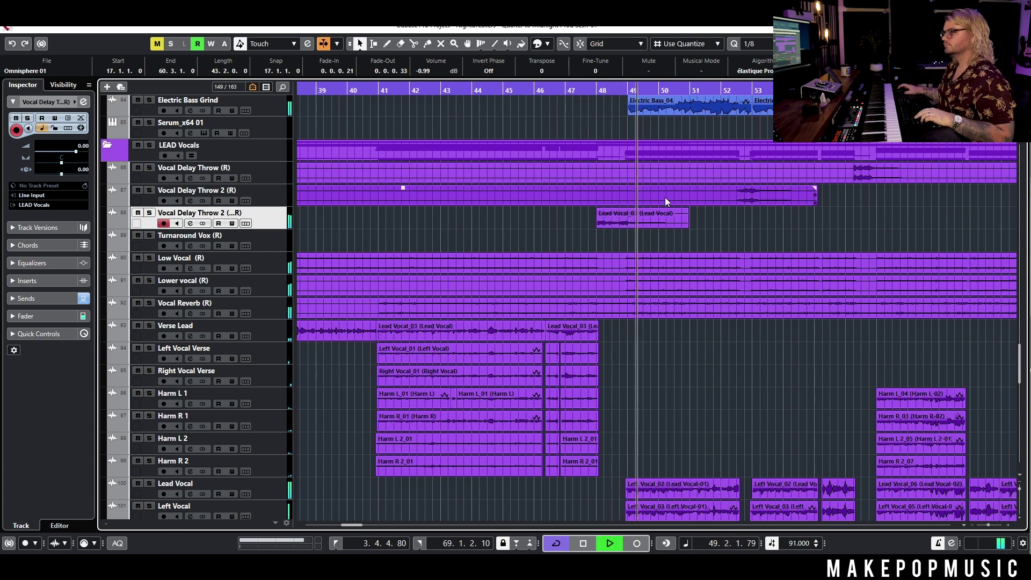
scroll(650, 215, down, 5)
scroll(666, 274, down, 3)
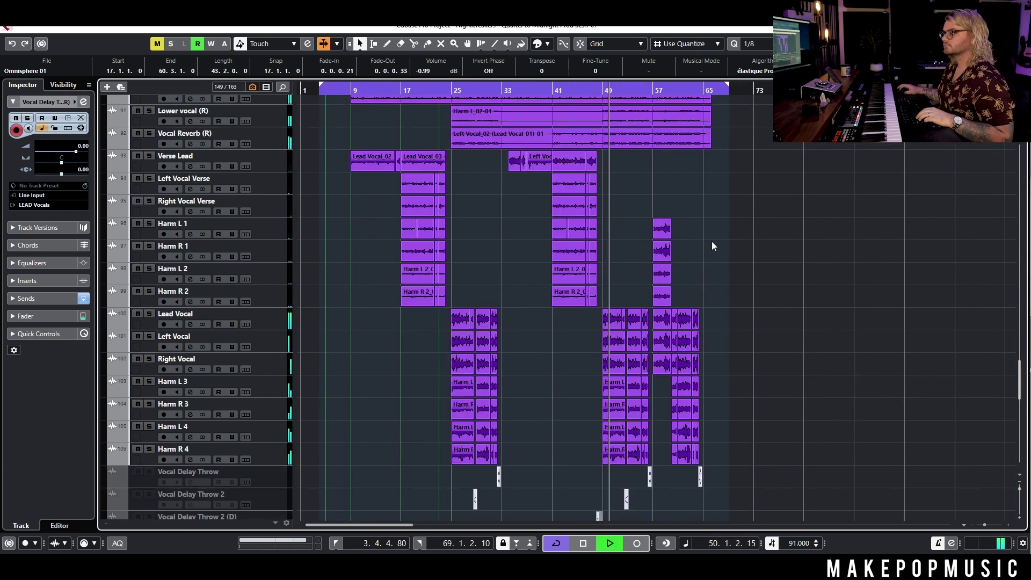
scroll(686, 236, down, 10)
key(space)
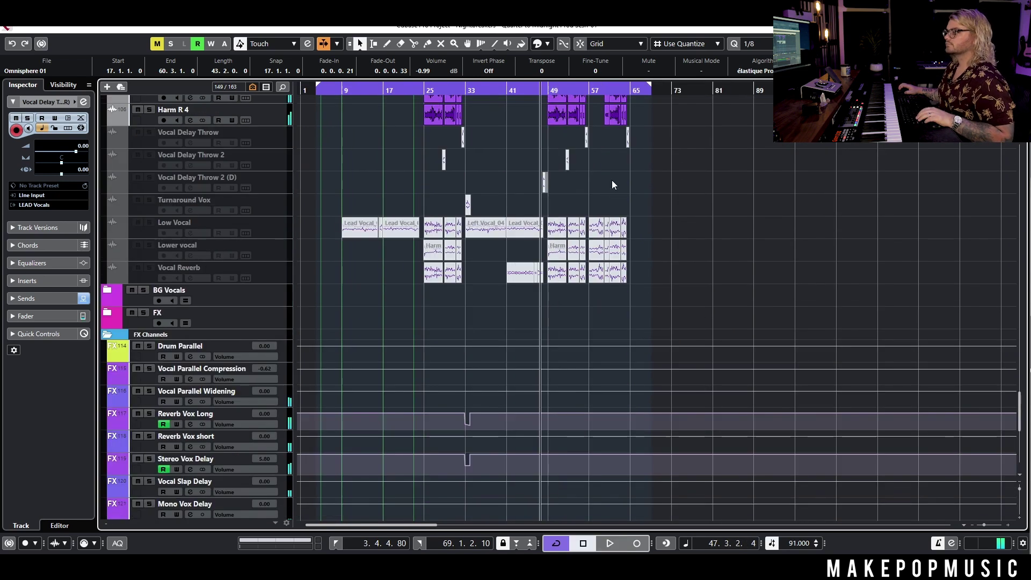
- Move the playhead to bar 56 and examine the drum, synth, guitar and bass tracks across the second chorus
scroll(580, 182, up, 4)
scroll(580, 182, up, 15)
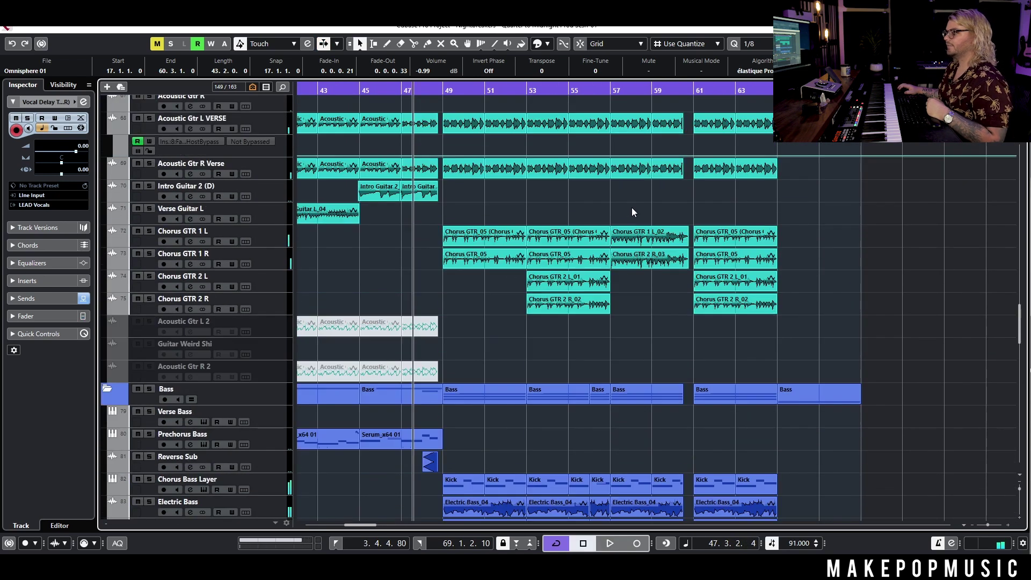
click(601, 89)
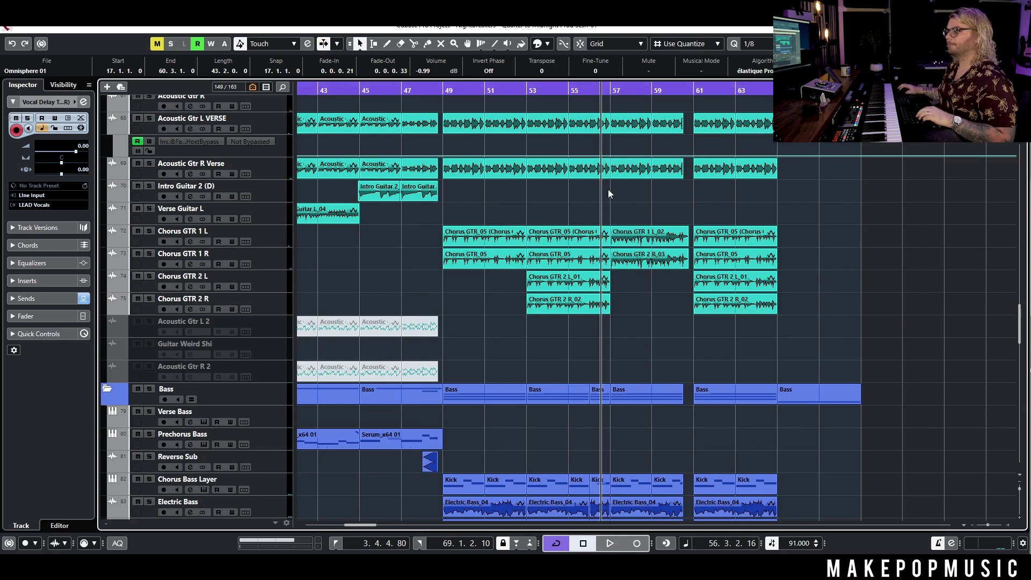
ctrl+scroll(617, 288, up, 2)
scroll(618, 293, up, 15)
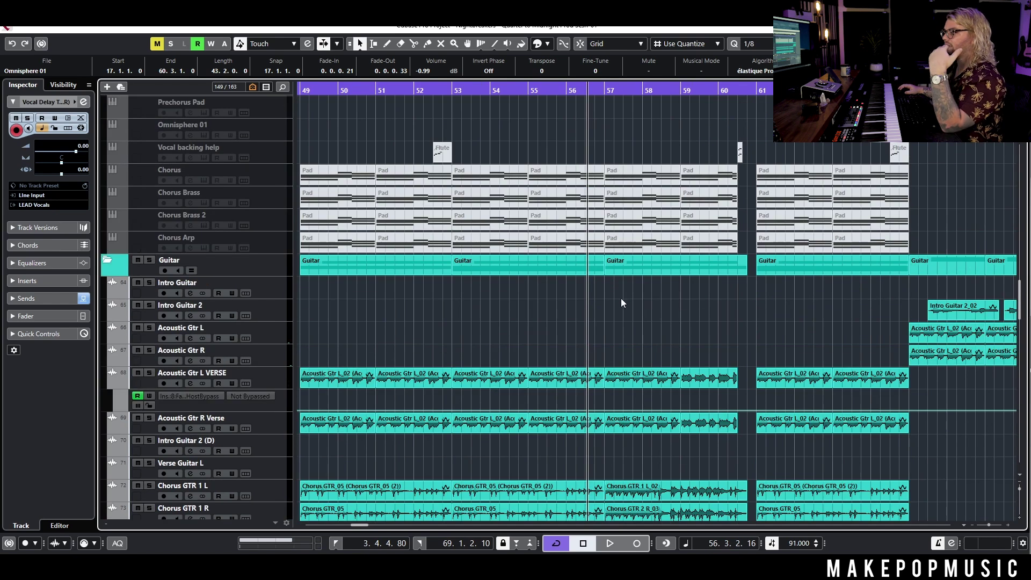
scroll(687, 321, down, 3)
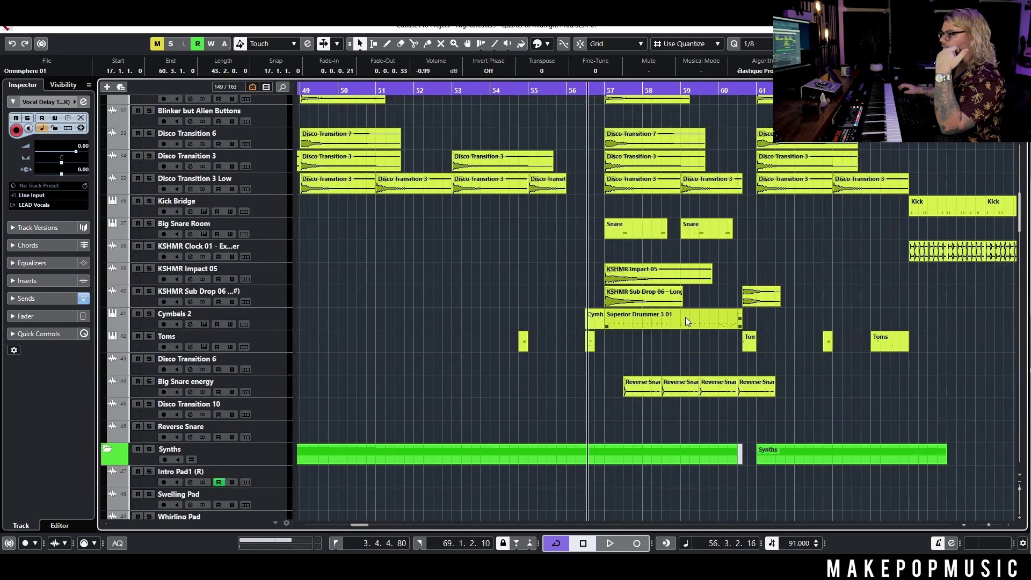
scroll(683, 322, down, 12)
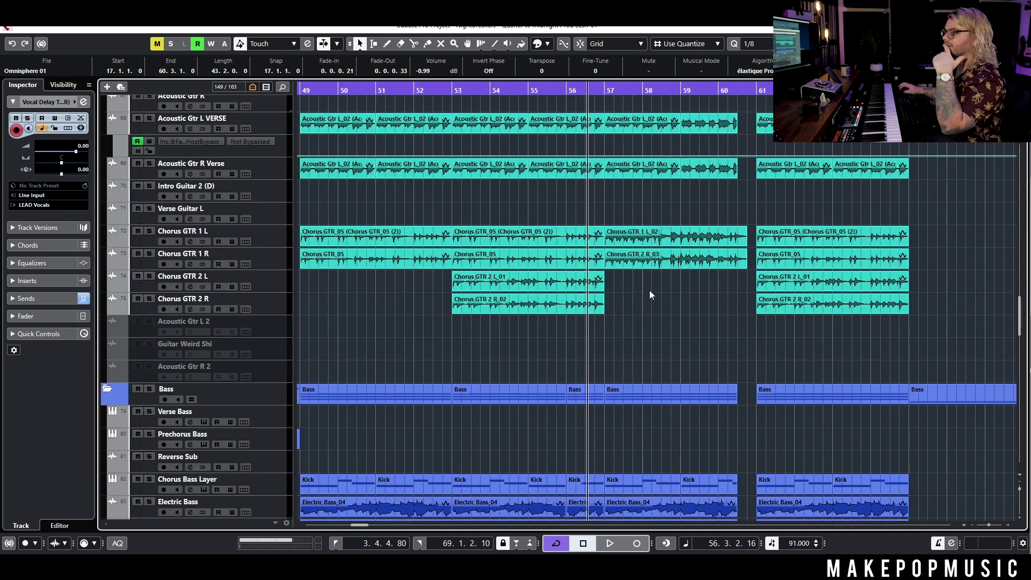
scroll(625, 240, down, 1)
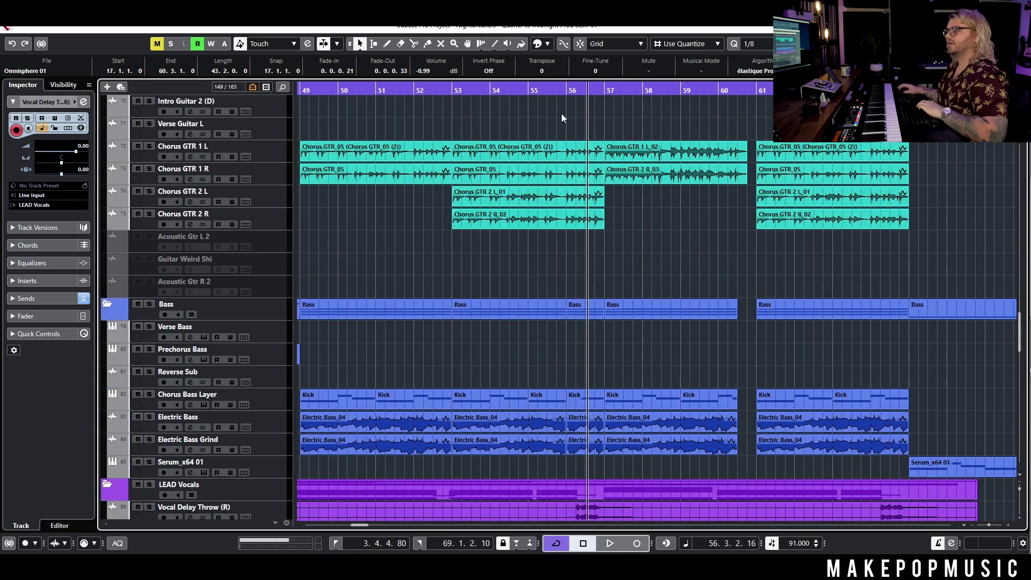
- Play the full mix from bar 56 past bar 58, following the lead vocal and harmony tracks
click(585, 92)
scroll(637, 215, down, 3)
key(space)
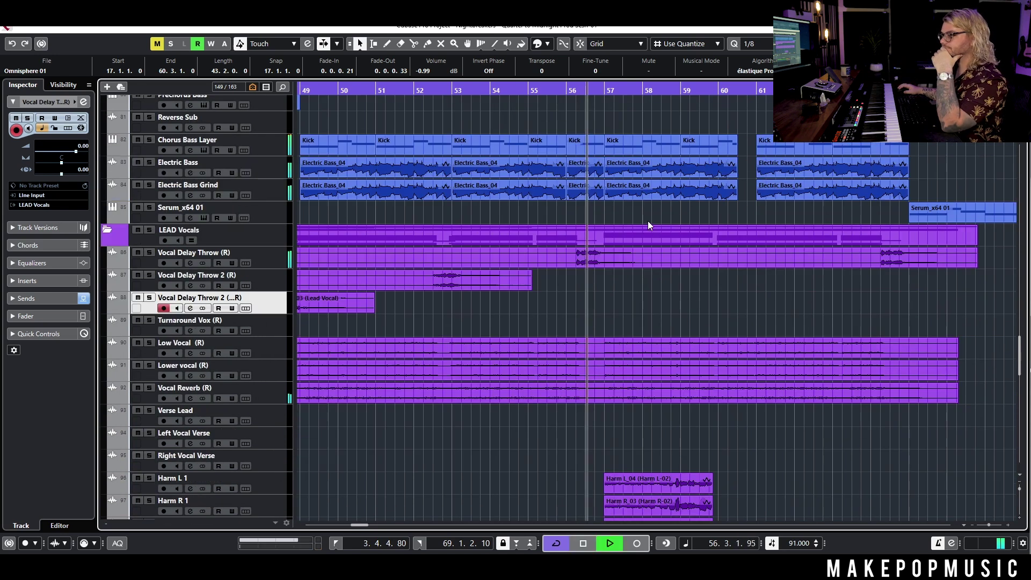
scroll(643, 222, down, 2)
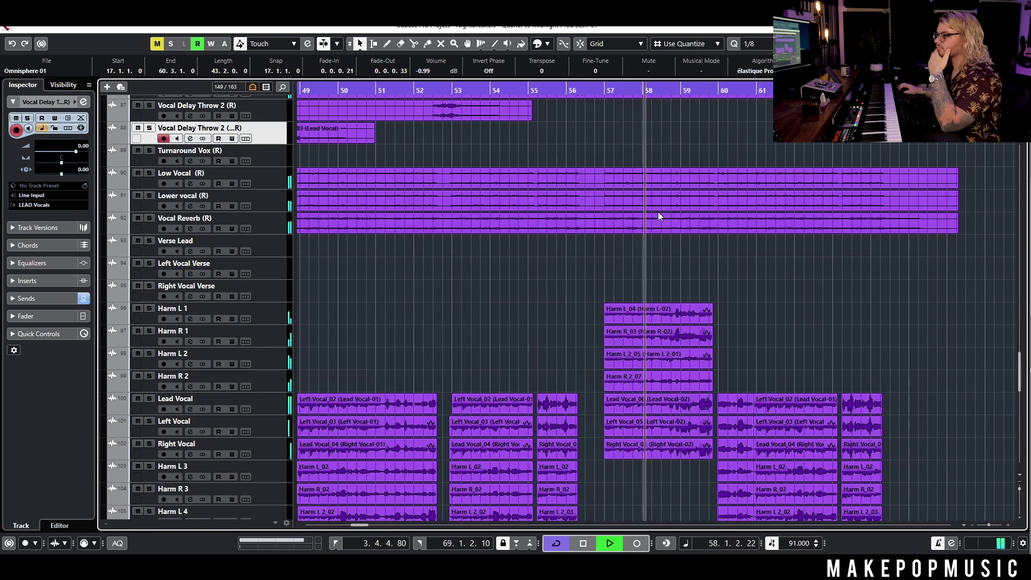
key(space)
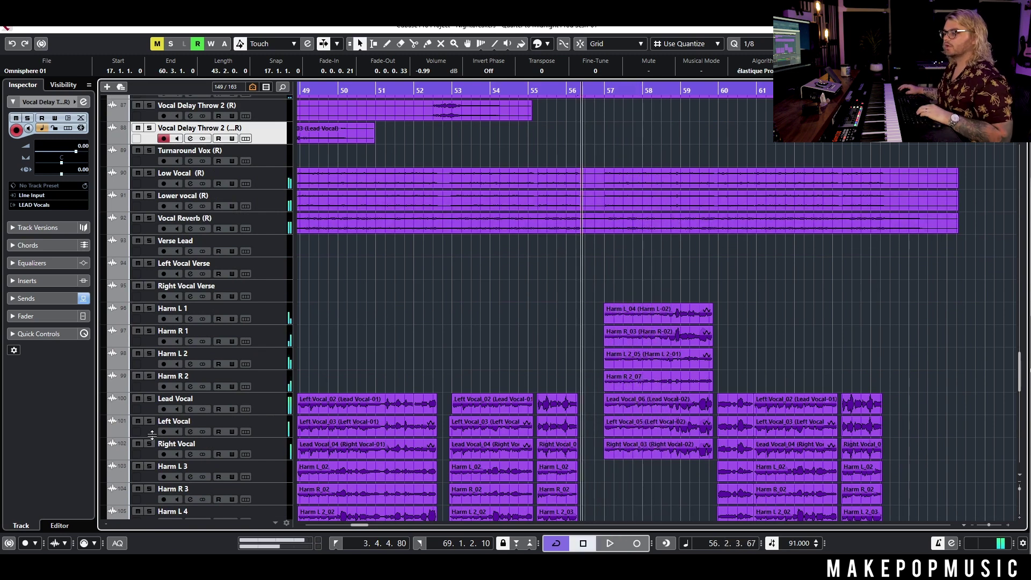
- Play the Lead, Left and Right Vocal tracks soloed with Harm L 1, R 1, L 2 and R 2 from bar 56, and clear the solos
click(150, 444)
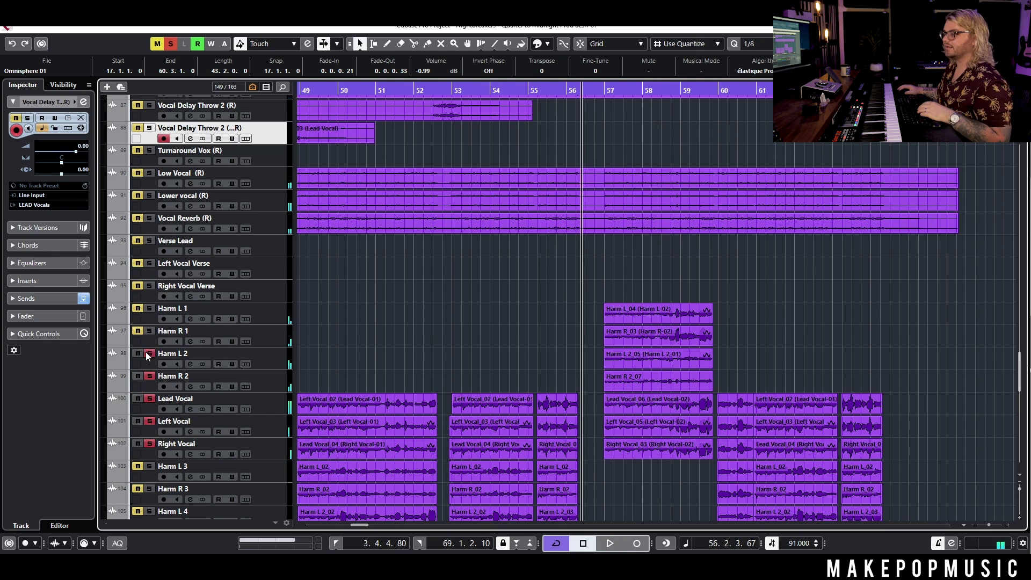
click(150, 331)
click(151, 309)
click(275, 317)
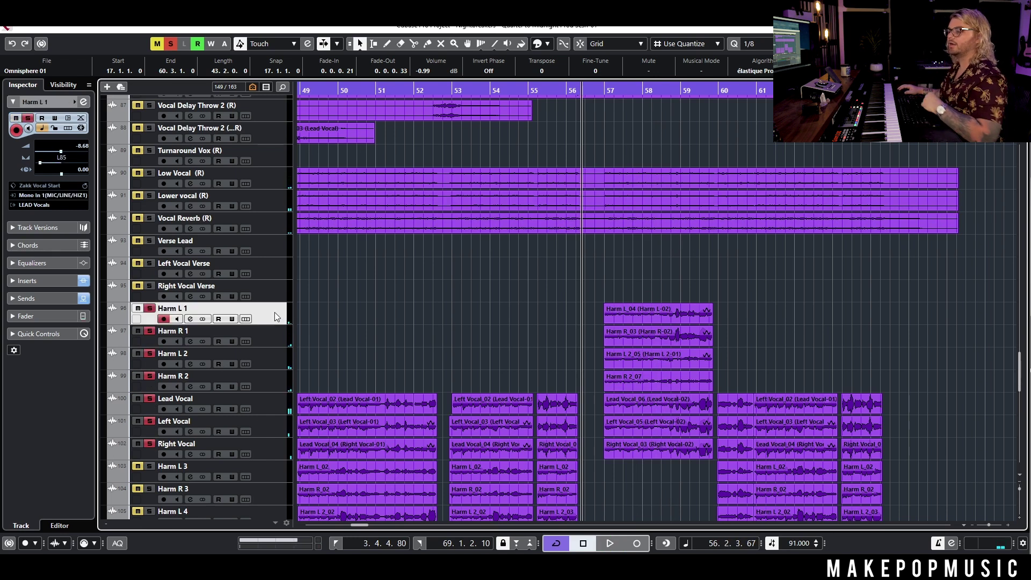
key(space)
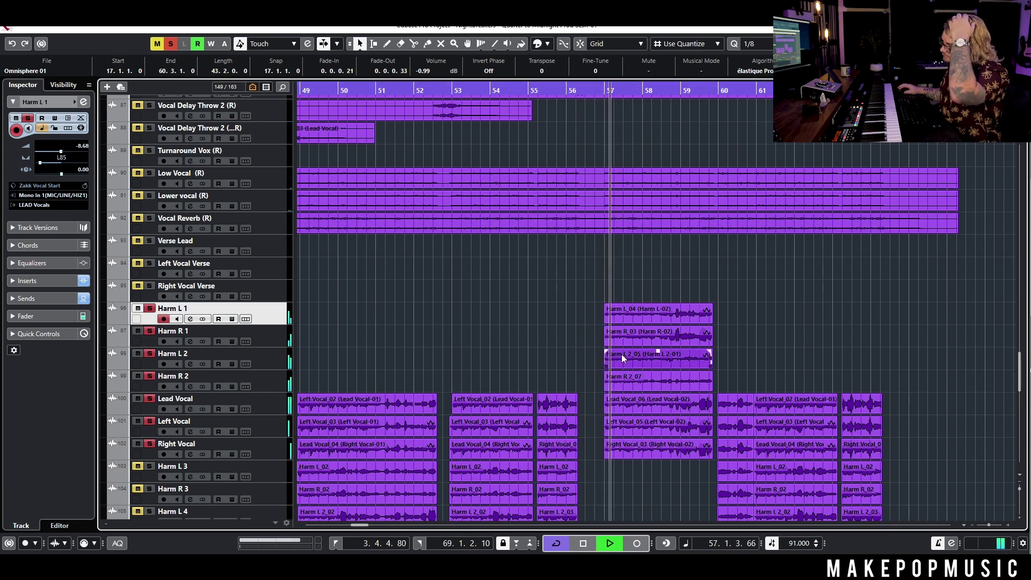
key(space)
click(172, 43)
- Solo Chorus GTR 1 L and Chorus GTR 1 R and play them briefly from bar 53
scroll(639, 292, up, 5)
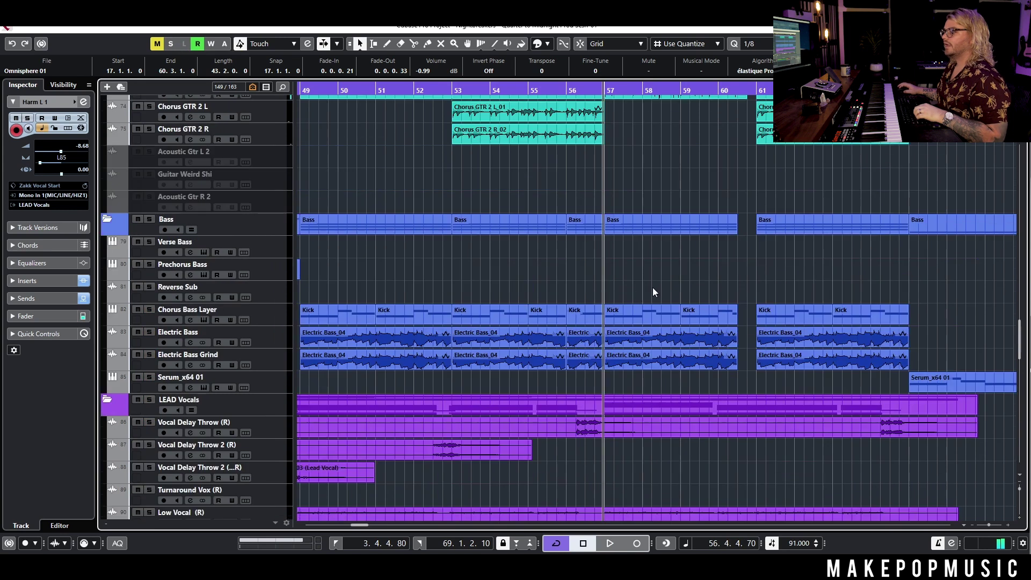
scroll(578, 274, up, 4)
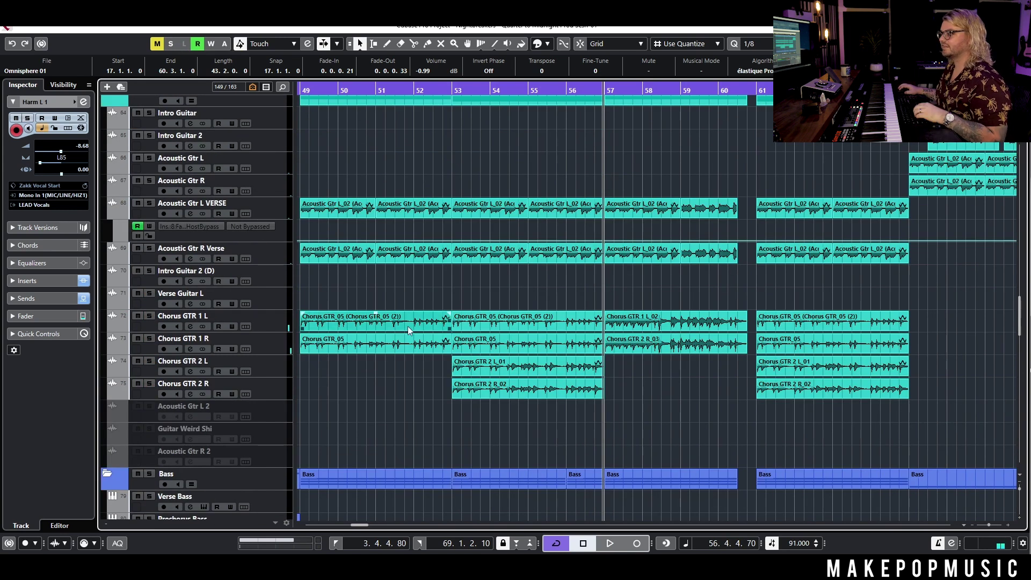
click(149, 316)
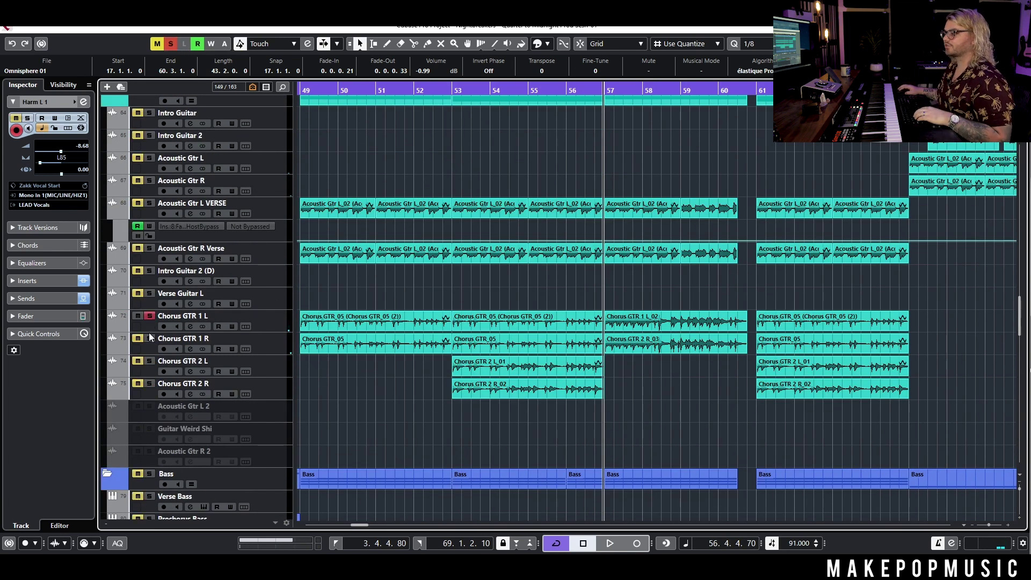
click(252, 344)
click(149, 339)
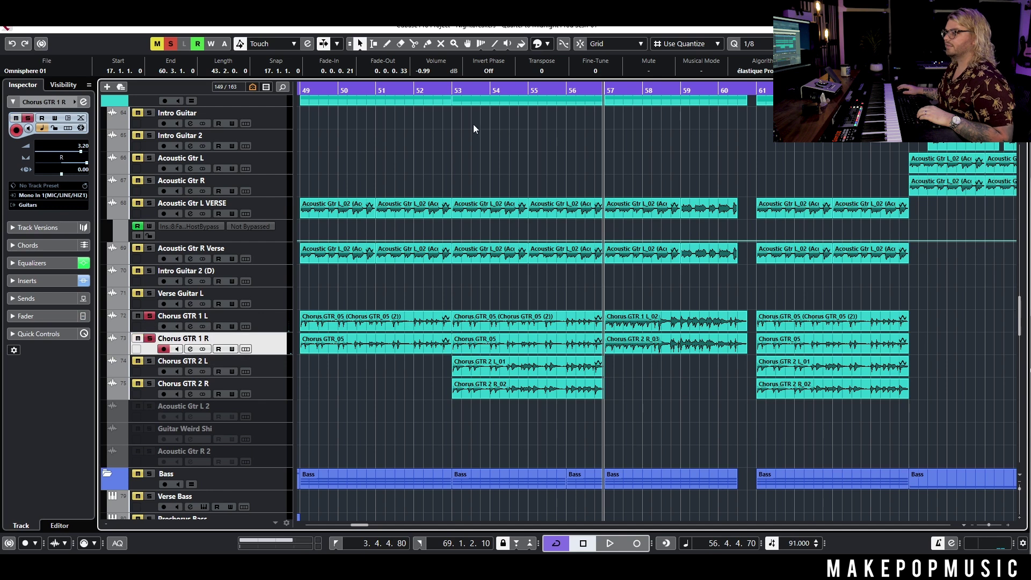
click(454, 87)
key(space)
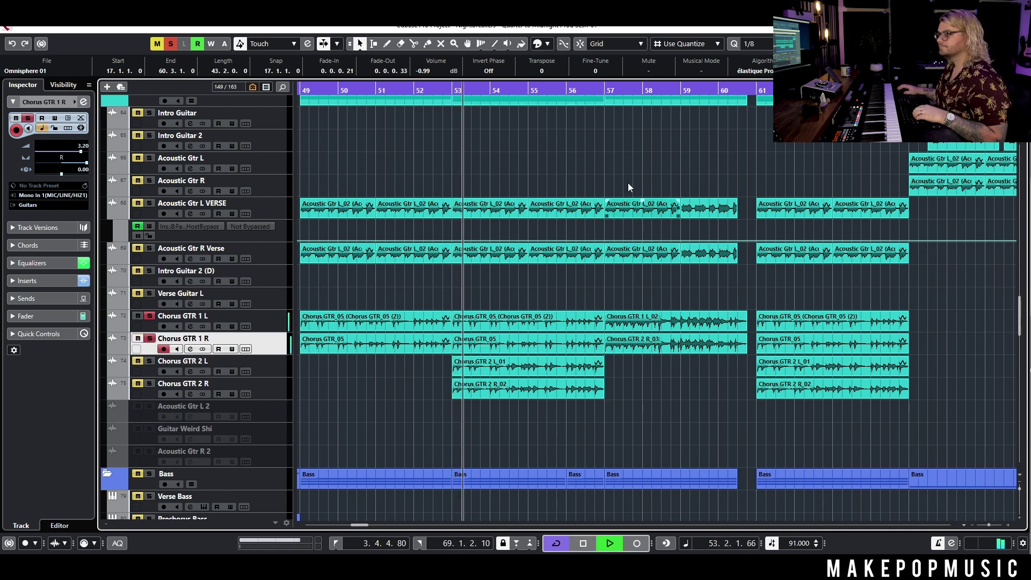
key(space)
- Play the two soloed chorus guitars from bar 57 to bar 61, and clear the solos
click(604, 87)
key(space)
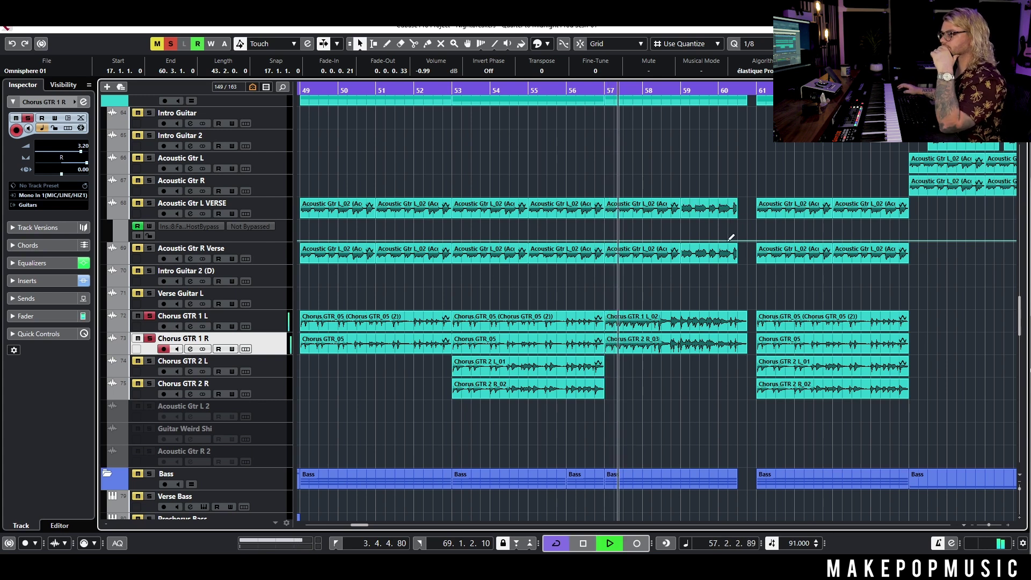
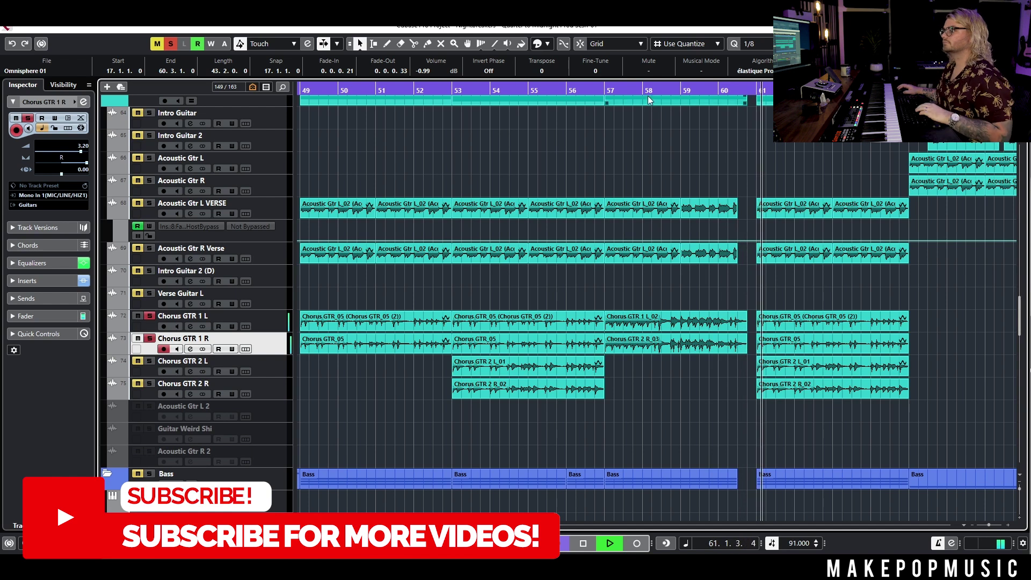
key(space)
click(171, 44)
- Solo the Big Snare Room track and play it from bar 57
scroll(688, 143, up, 15)
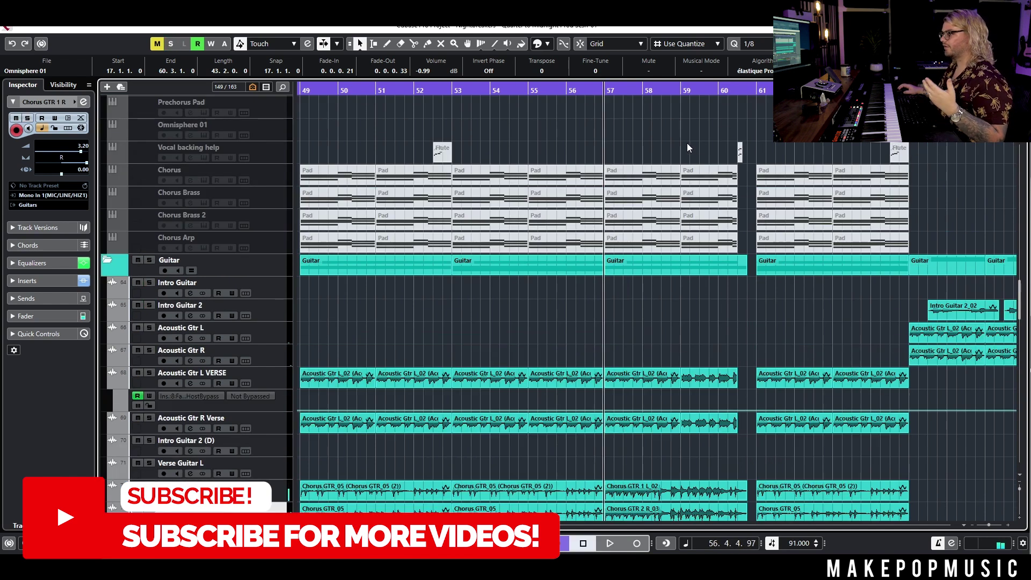
scroll(685, 161, up, 15)
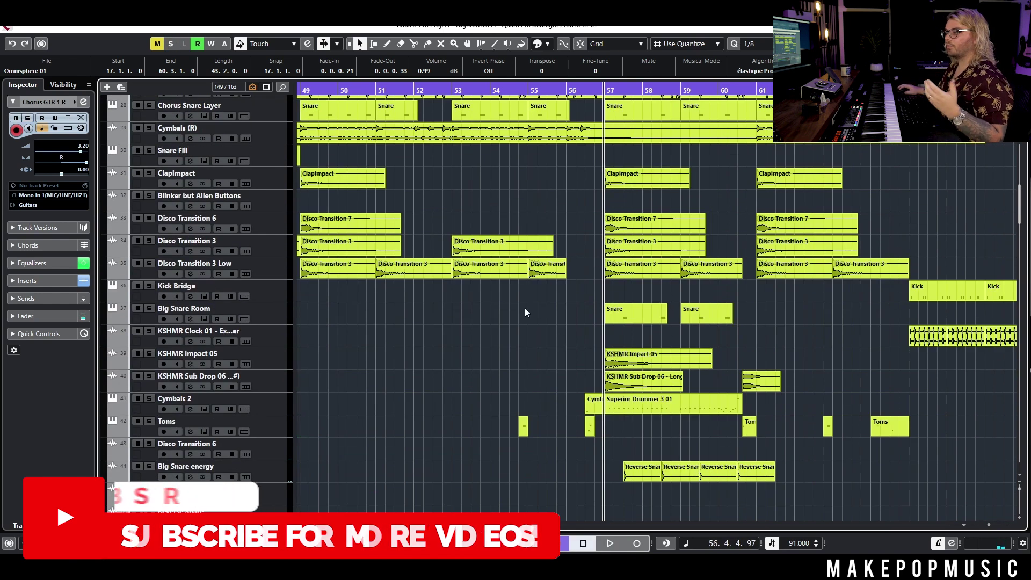
click(150, 309)
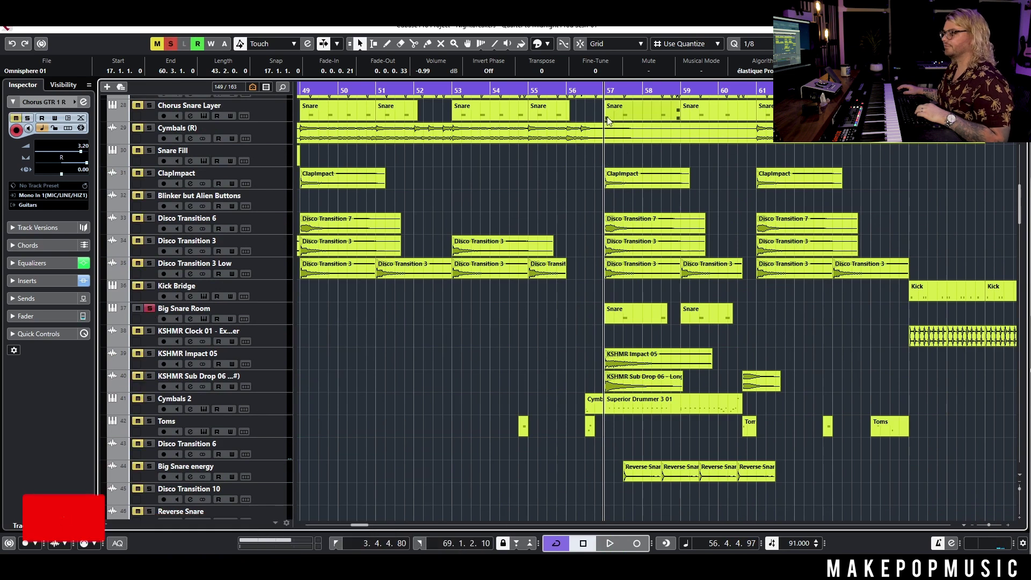
click(619, 91)
drag(619, 90, 614, 90)
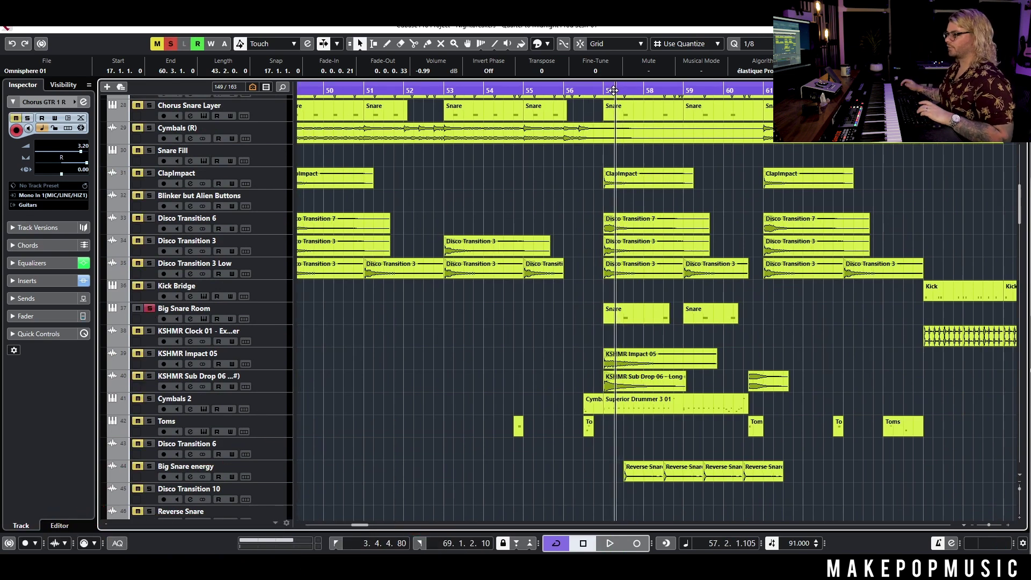
key(space)
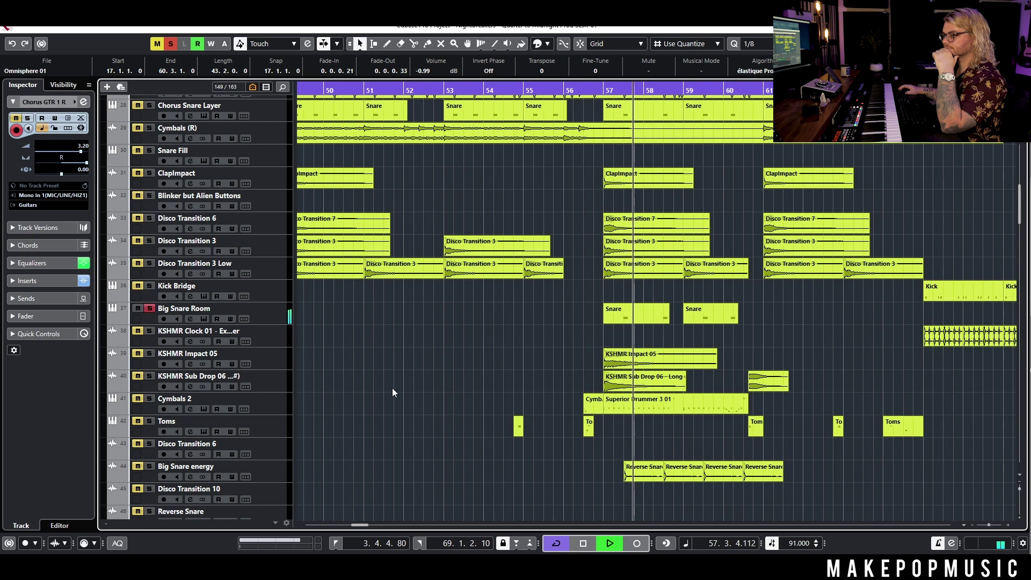
- Add Big Snare energy and Cymbals 2 to the solo during playback, and stop after bar 59
click(149, 467)
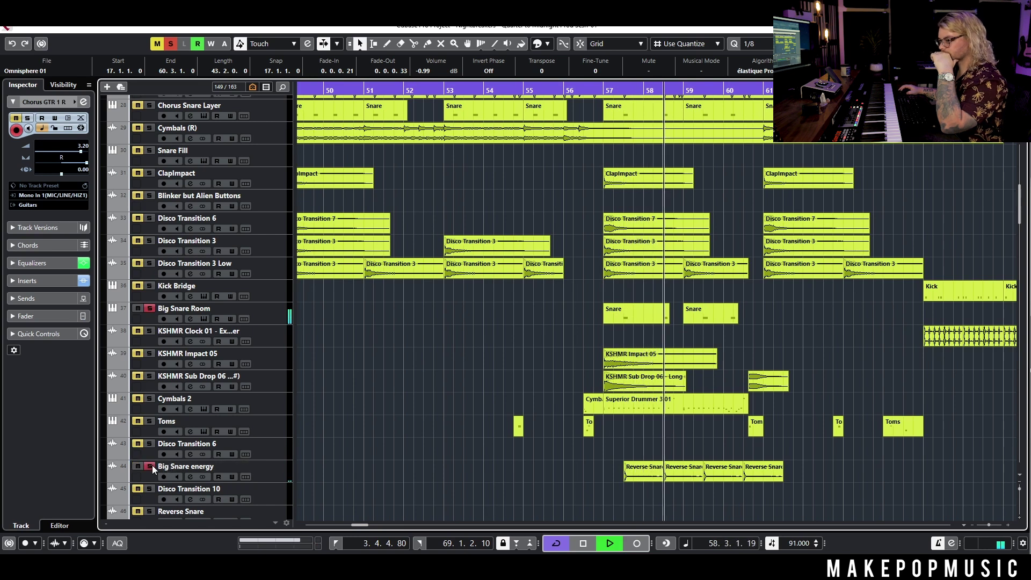
click(144, 399)
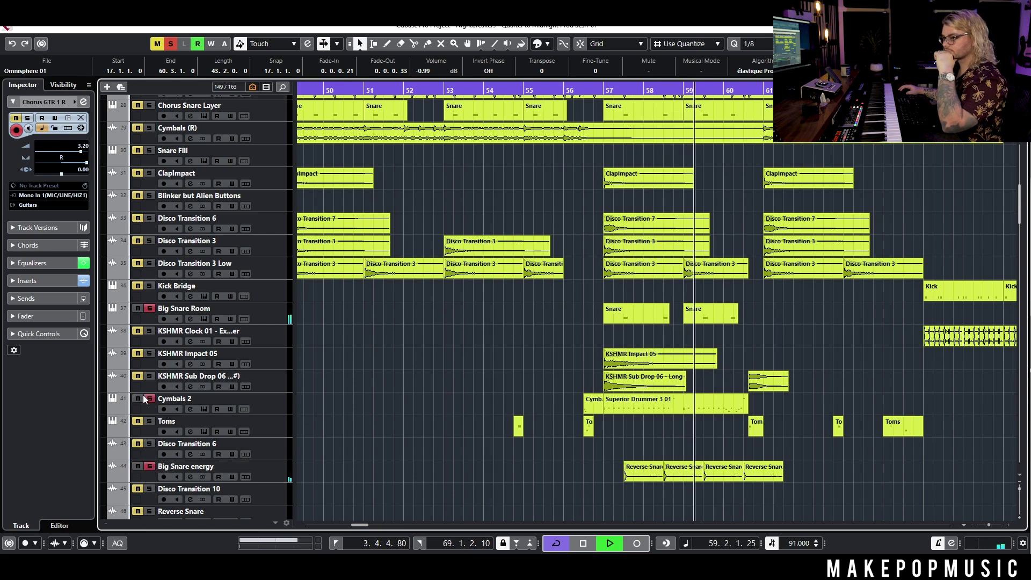
scroll(468, 360, down, 3)
key(space)
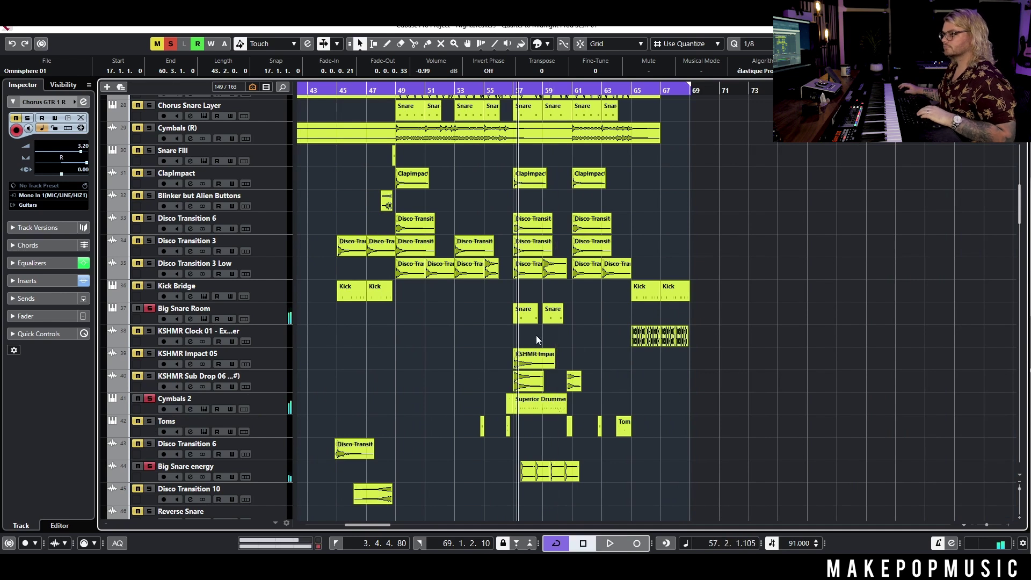
- Clear the drum solos and play the full mix from just before bar 57 to about bar 61, examining the drum, synth and vocal tracks
click(273, 399)
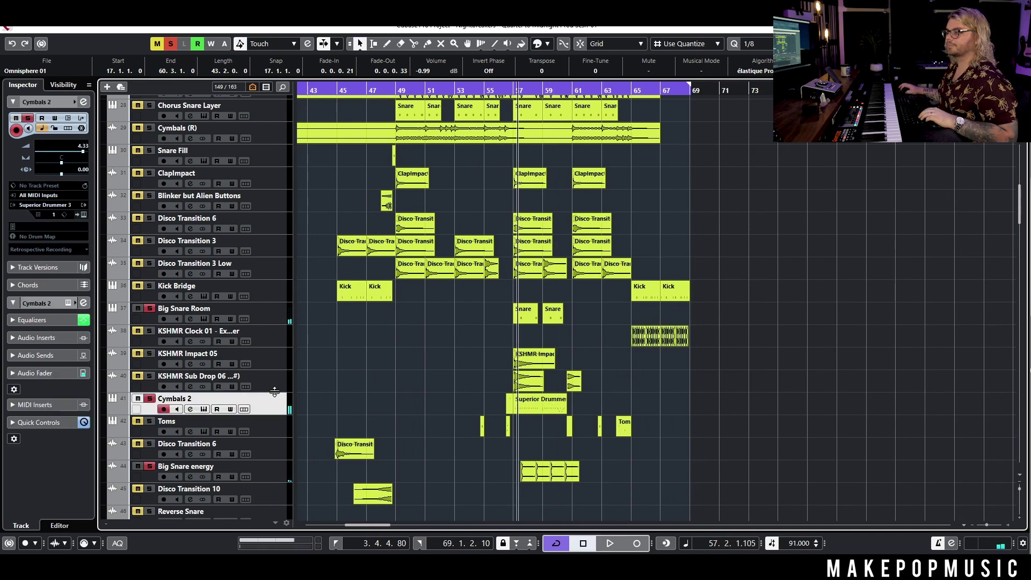
click(515, 91)
click(171, 43)
scroll(640, 338, up, 3)
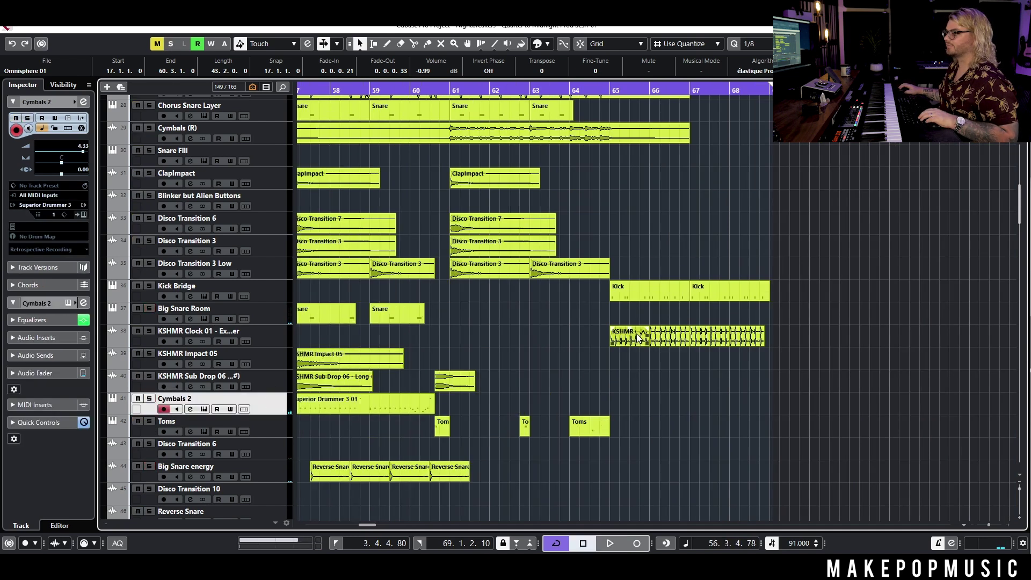
scroll(640, 338, down, 2)
key(space)
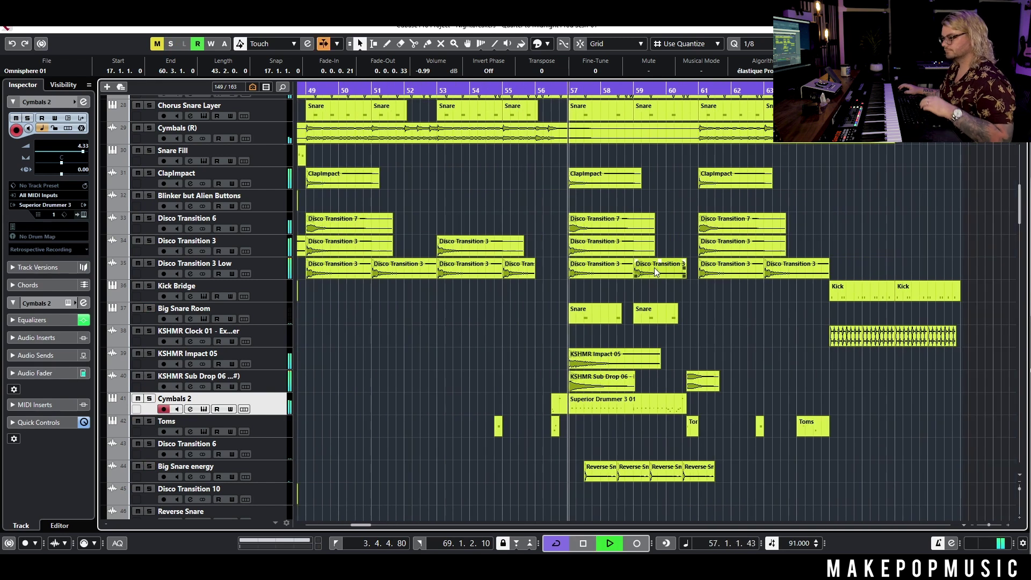
scroll(637, 242, down, 3)
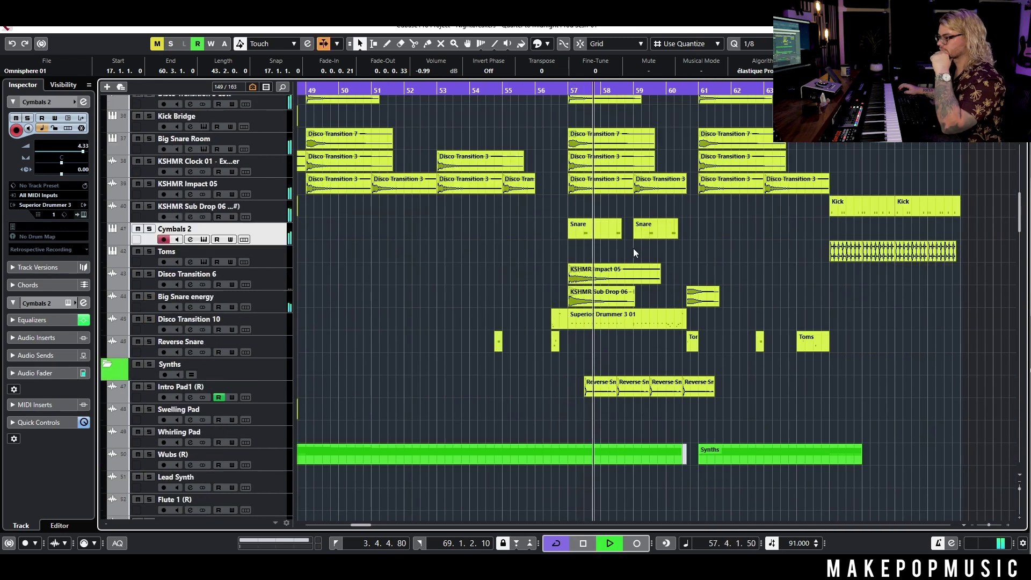
scroll(637, 240, down, 18)
scroll(696, 207, down, 20)
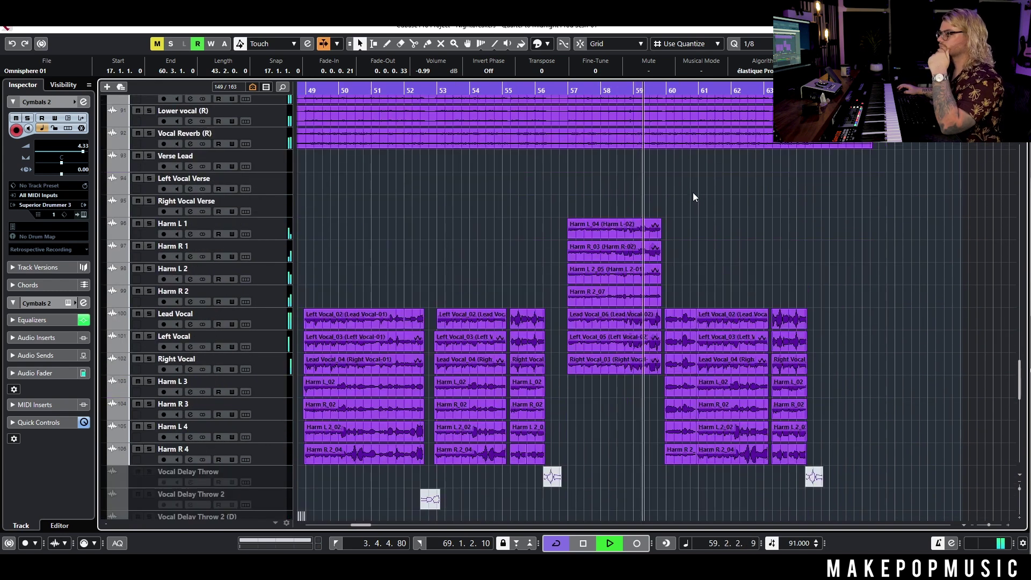
scroll(693, 197, down, 5)
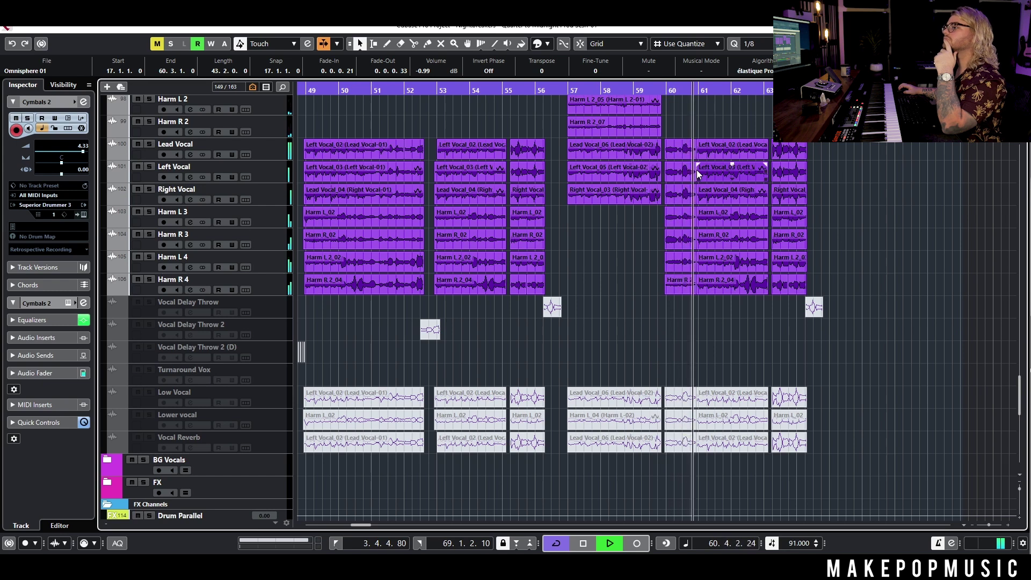
key(space)
- Open the kHs Tape Stop insert on the LEAD Vocals group and place the playhead just before bar 60
scroll(709, 184, down, 10)
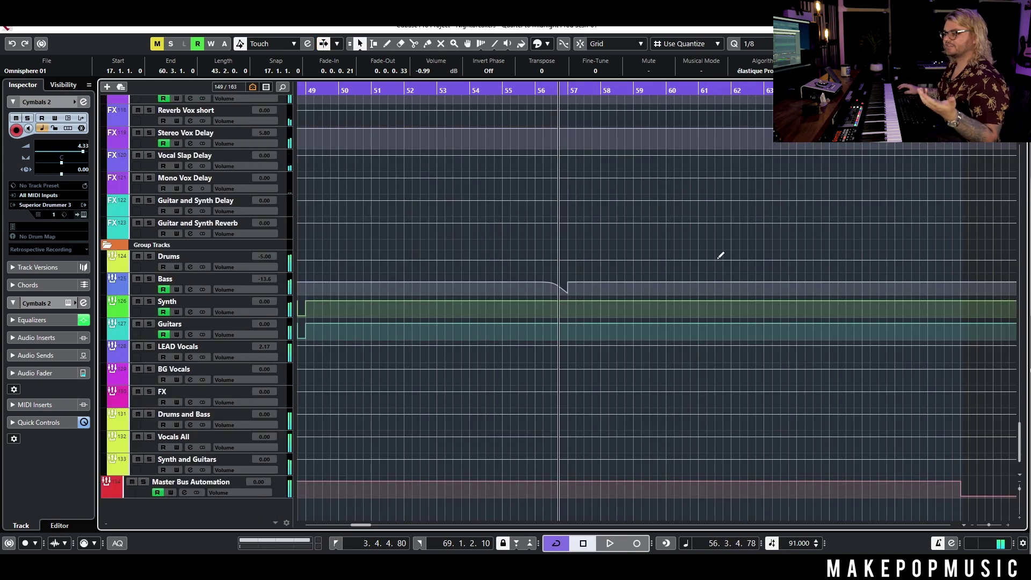
click(189, 357)
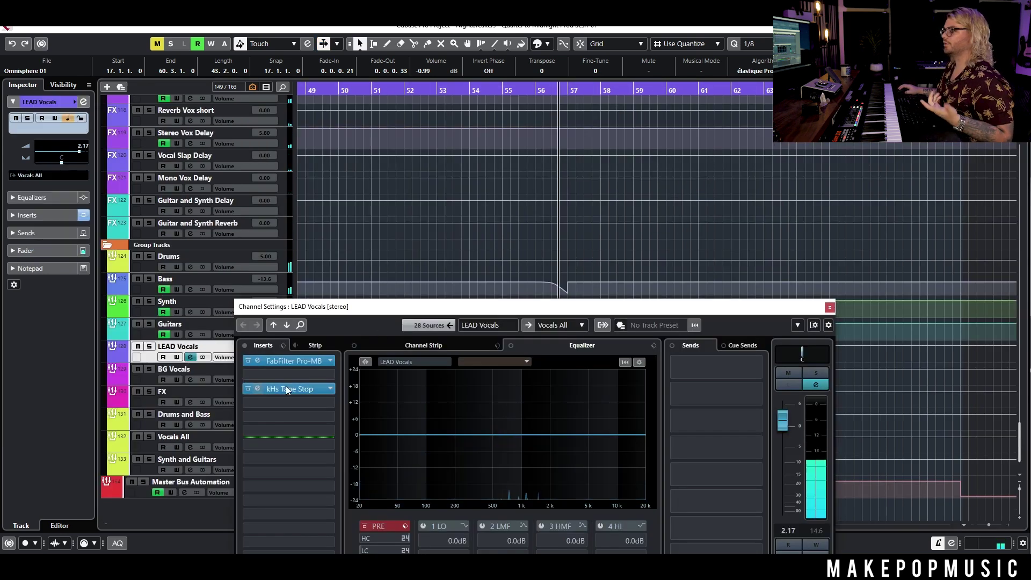
scroll(692, 145, up, 7)
scroll(679, 135, up, 5)
scroll(680, 122, up, 5)
click(647, 89)
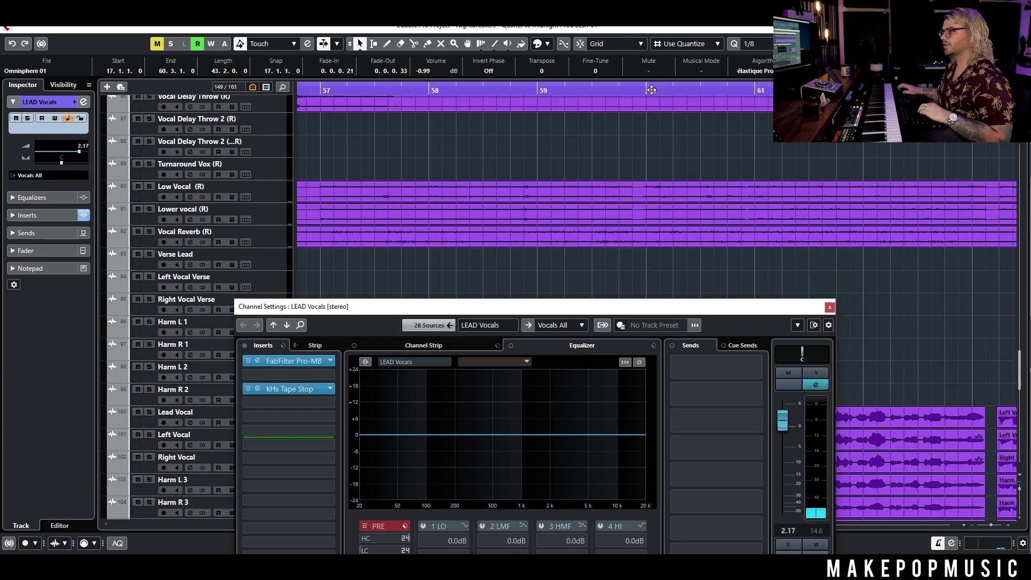
click(291, 389)
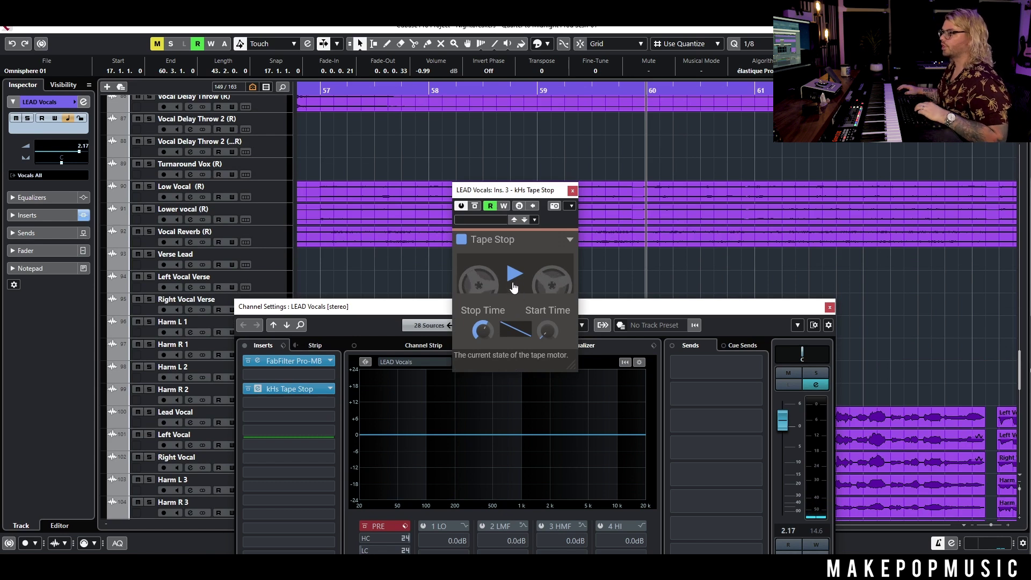
- Play from bar 60 to check the Tape Stop effect on the lead vocals, and close the plugin and channel settings
key(space)
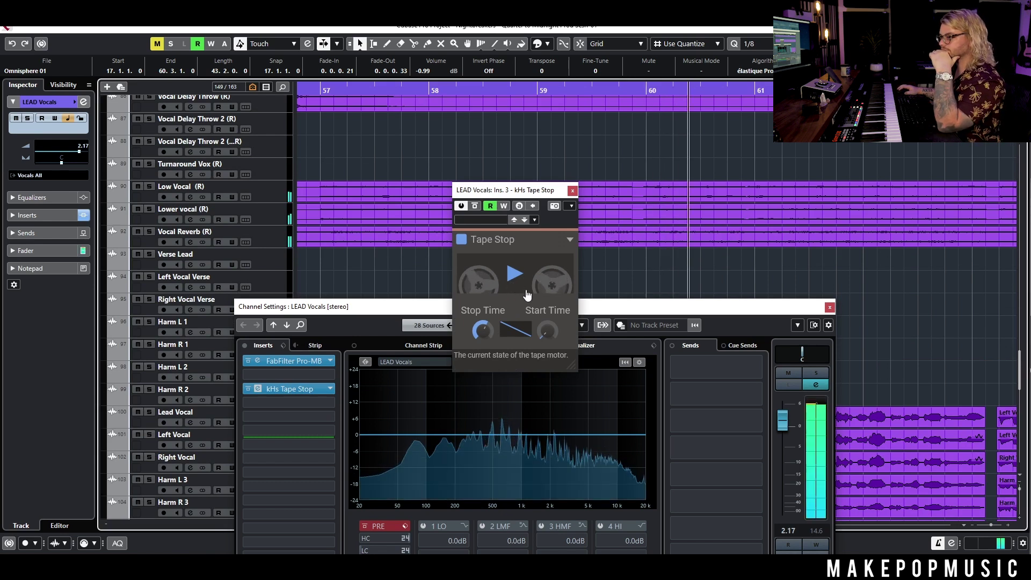
click(527, 293)
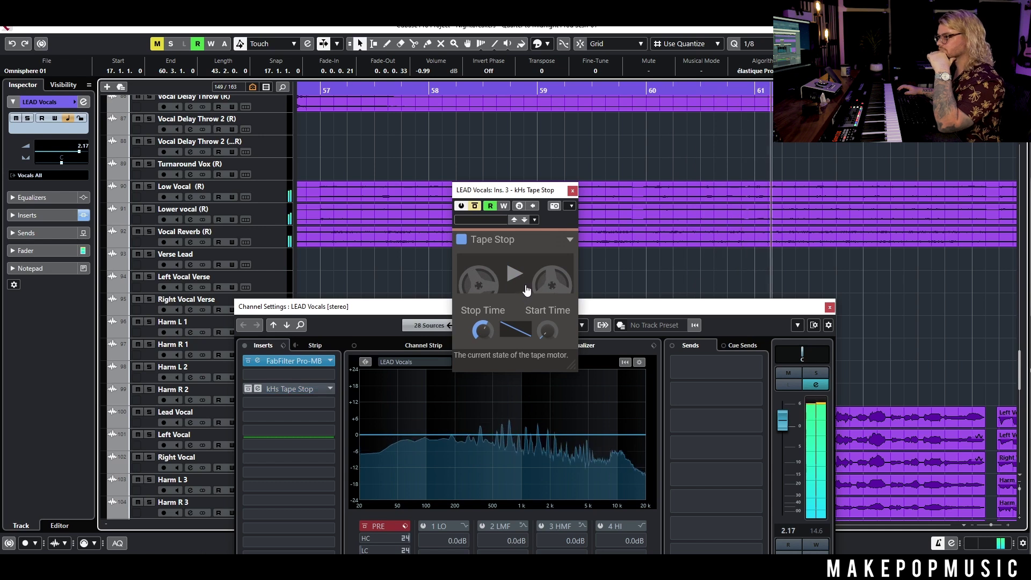
click(573, 190)
click(830, 307)
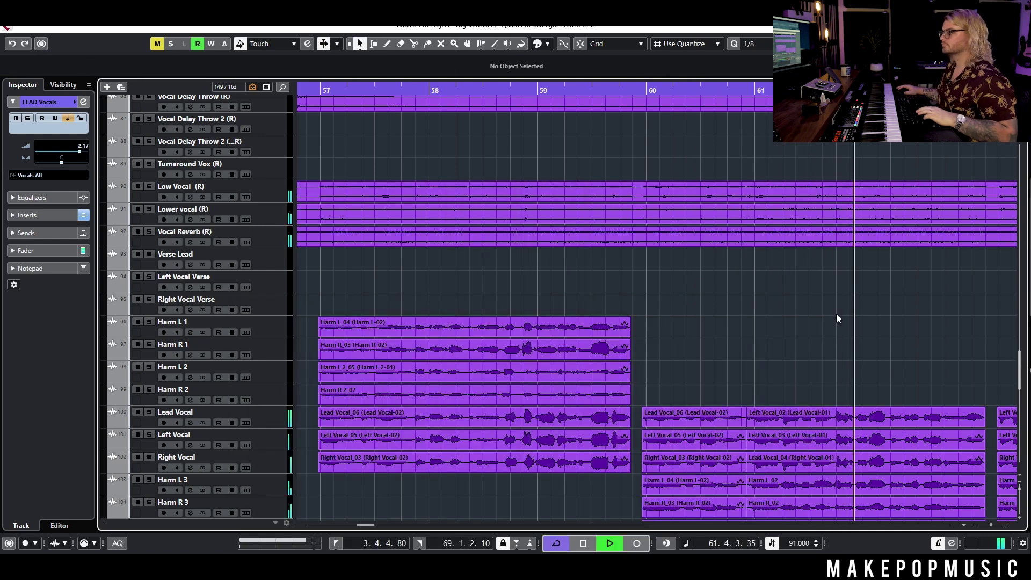
- Continue playback to about bar 63 while reviewing the vocal, bass and guitar tracks, and stop
scroll(807, 353, down, 5)
scroll(768, 336, up, 8)
scroll(852, 337, down, 3)
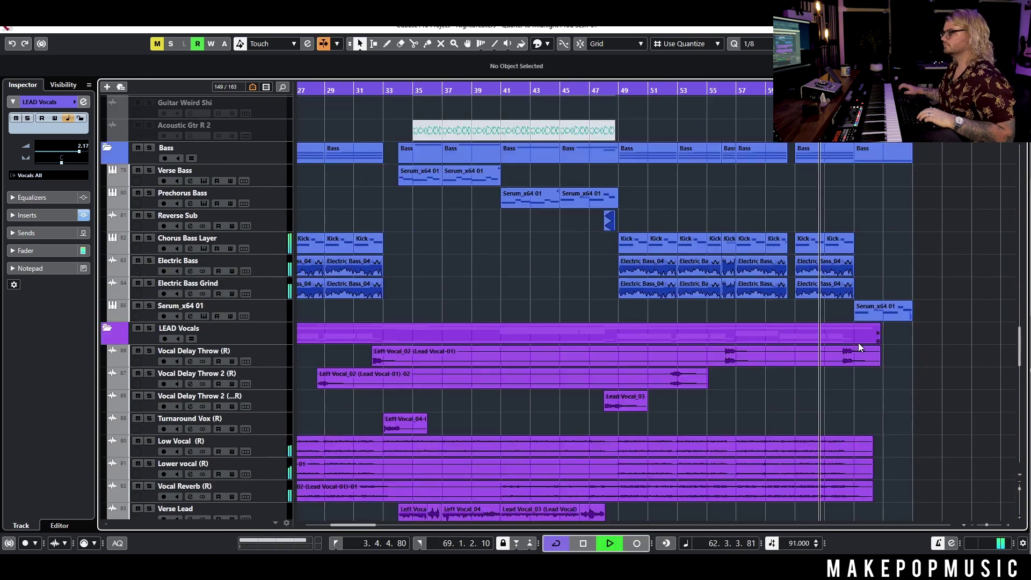
scroll(859, 343, up, 5)
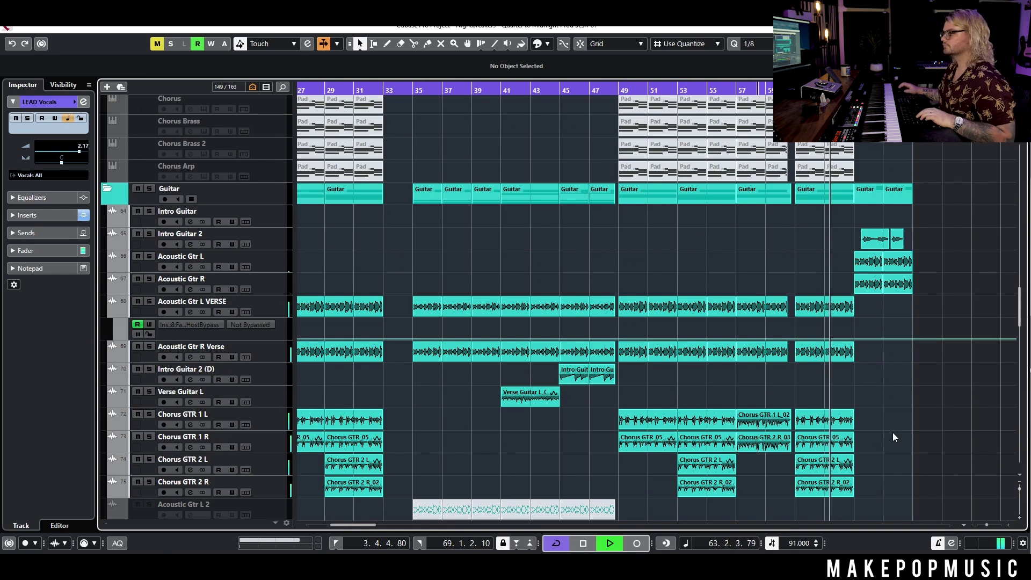
scroll(892, 433, up, 10)
key(space)
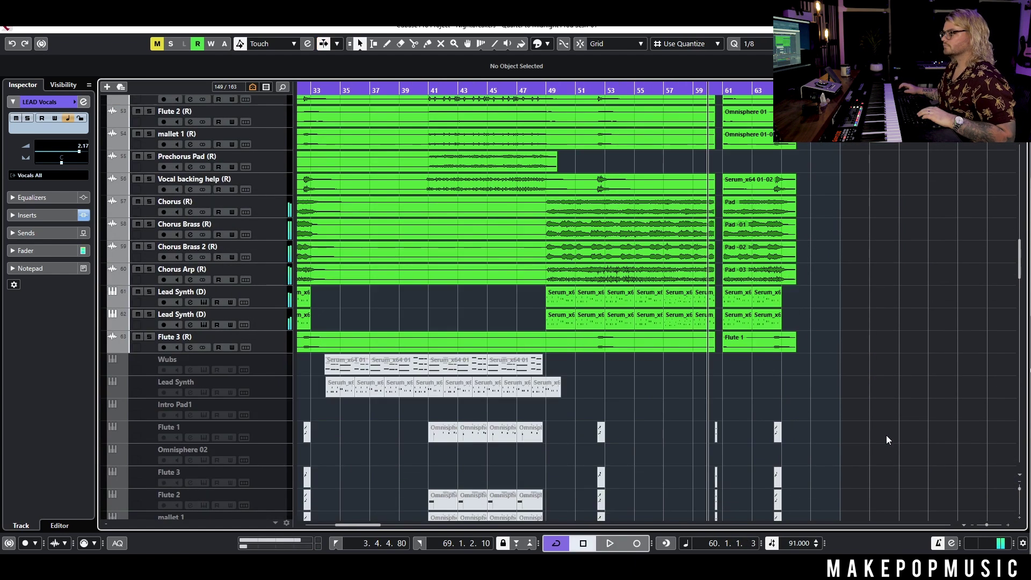
- Examine the drum and synth gap before bar 61 and briefly play it from about the middle of bar 60
scroll(887, 436, up, 20)
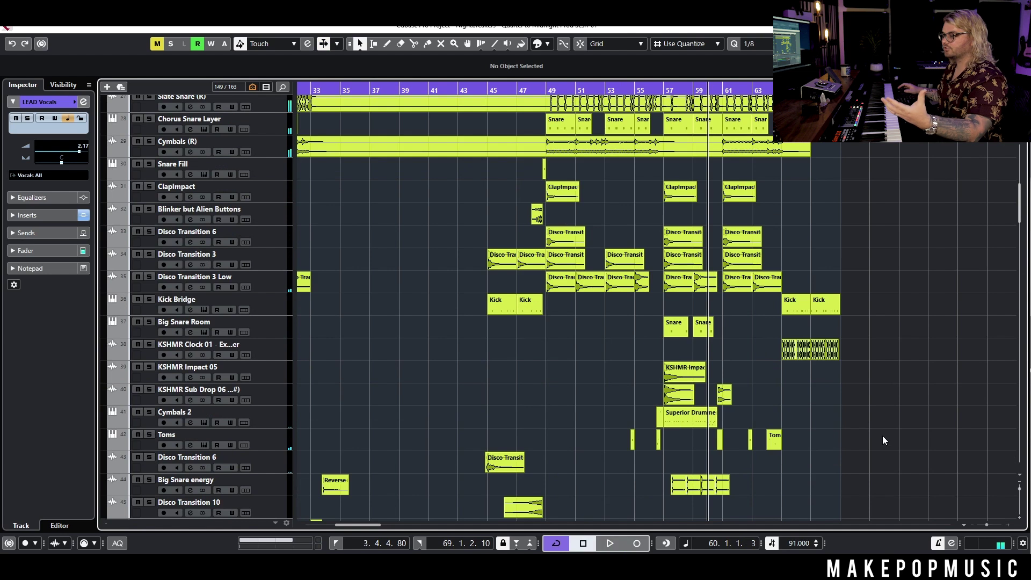
scroll(882, 436, down, 8)
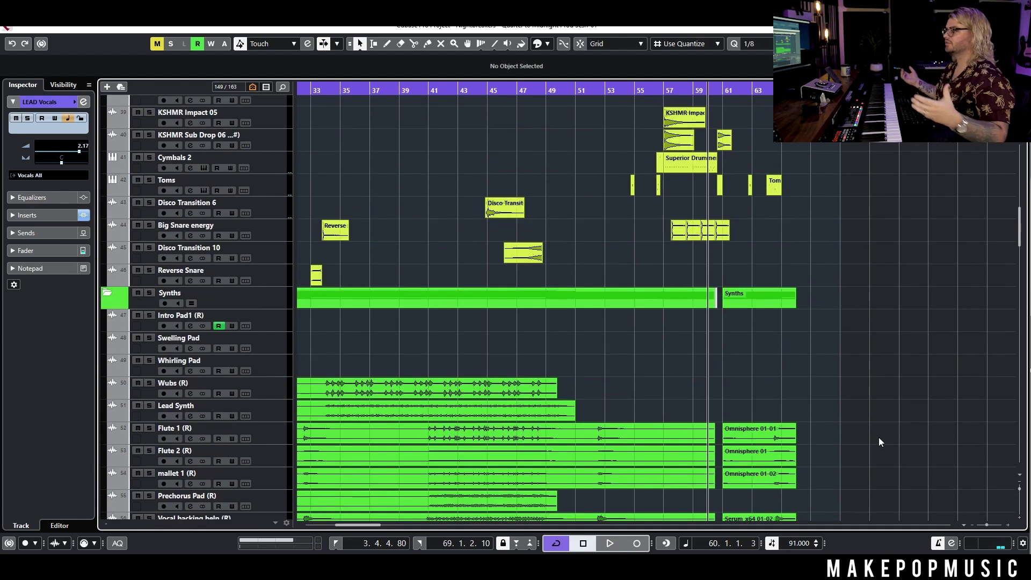
key(h)
key(h)
key(h)
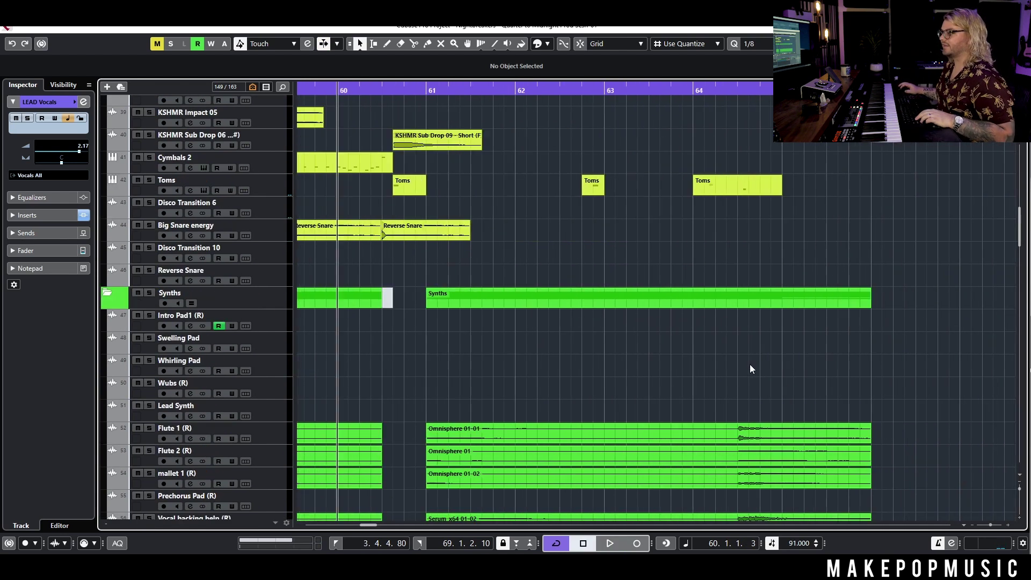
key(g)
key(g)
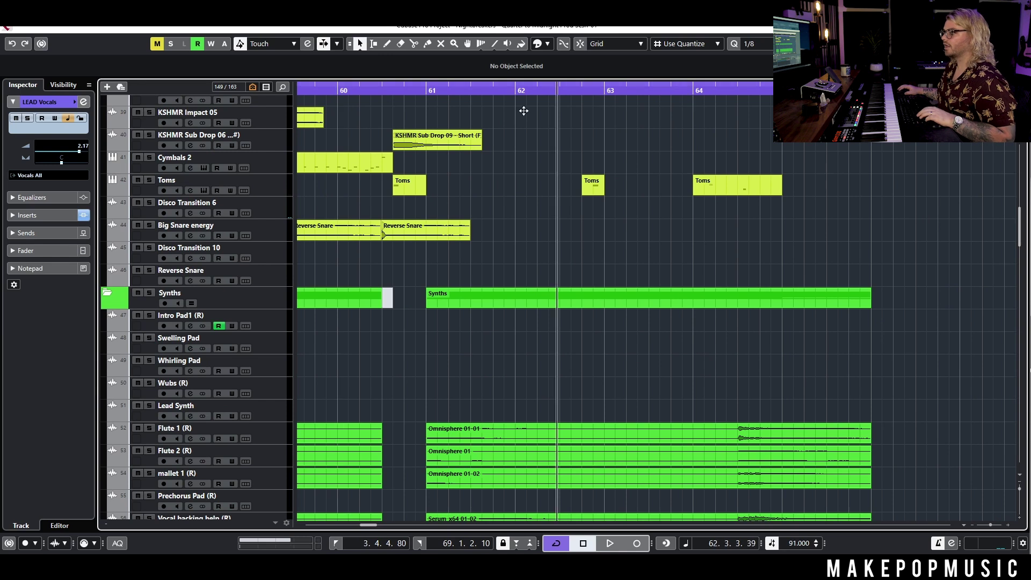
click(401, 94)
key(space)
key(h)
key(space)
- Play the drum transition from just before bar 56 into bar 57 and stop
key(space)
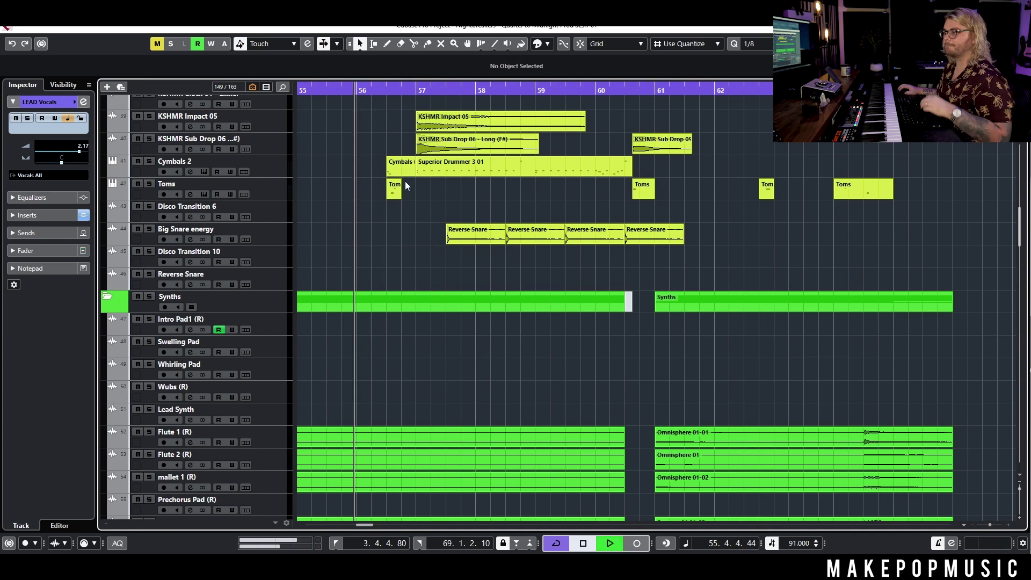
scroll(413, 177, up, 5)
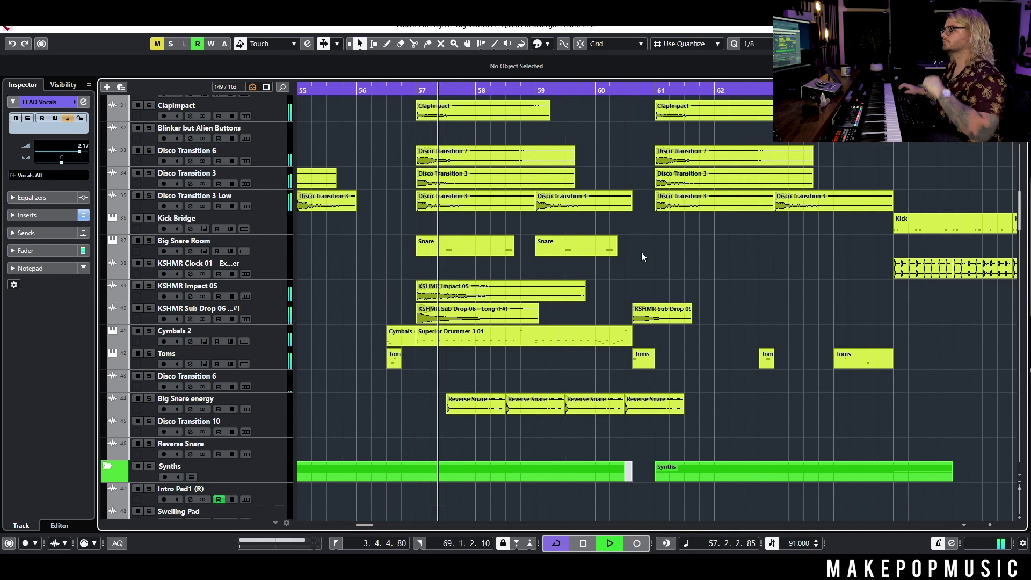
key(space)
- Play the ending section from just before bar 65 to about bar 66, examining its guitar, bass and vocal tracks
scroll(642, 253, down, 2)
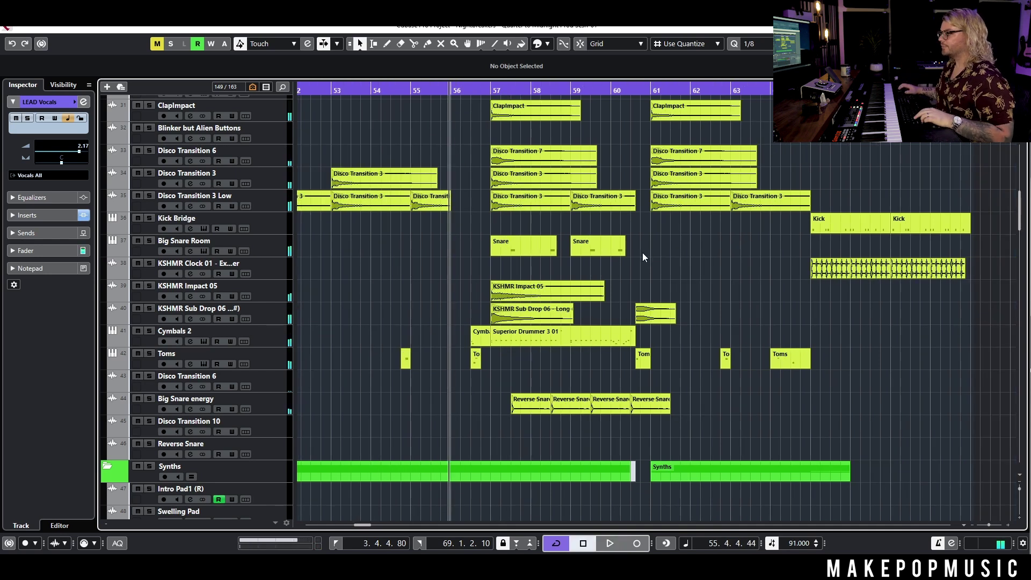
scroll(643, 252, right, 5)
scroll(701, 259, up, 5)
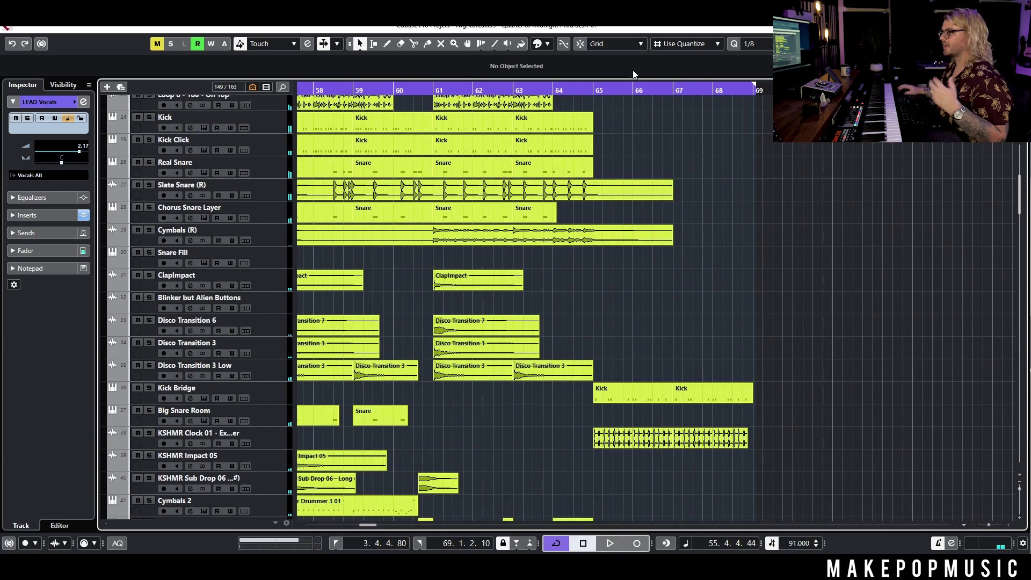
click(585, 90)
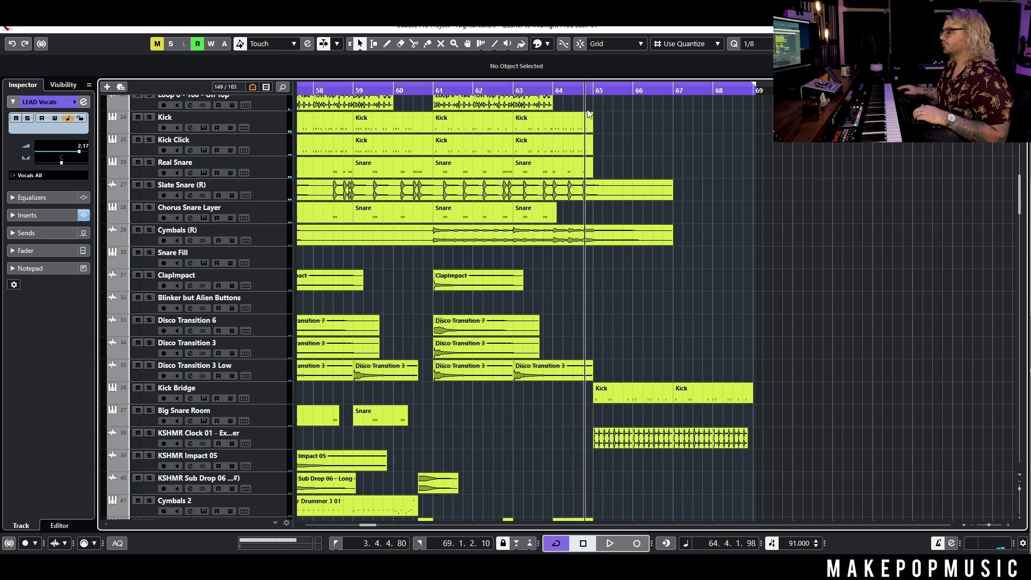
scroll(668, 181, down, 15)
scroll(669, 182, down, 10)
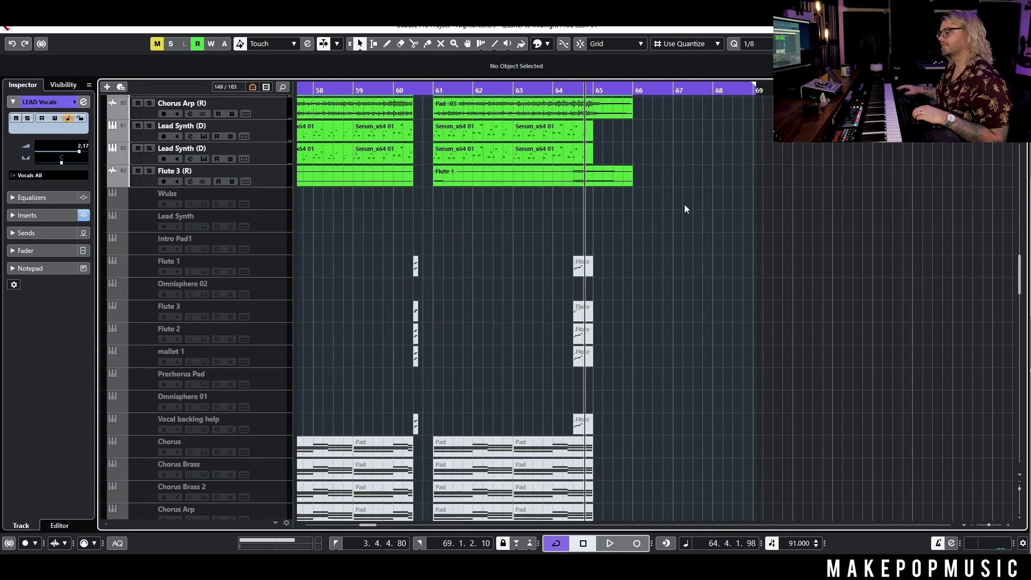
scroll(684, 204, down, 4)
key(space)
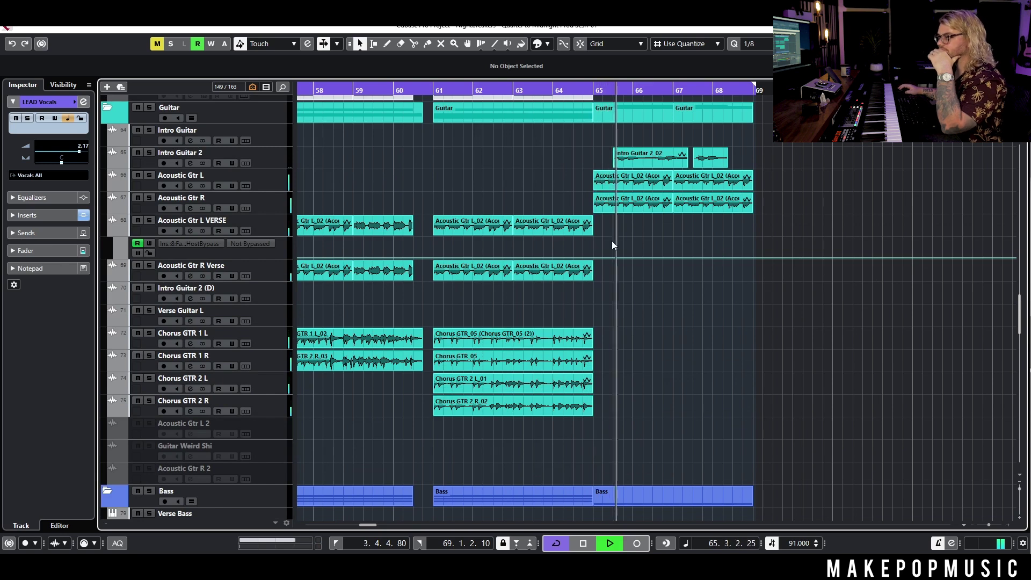
scroll(674, 240, down, 12)
scroll(671, 232, down, 4)
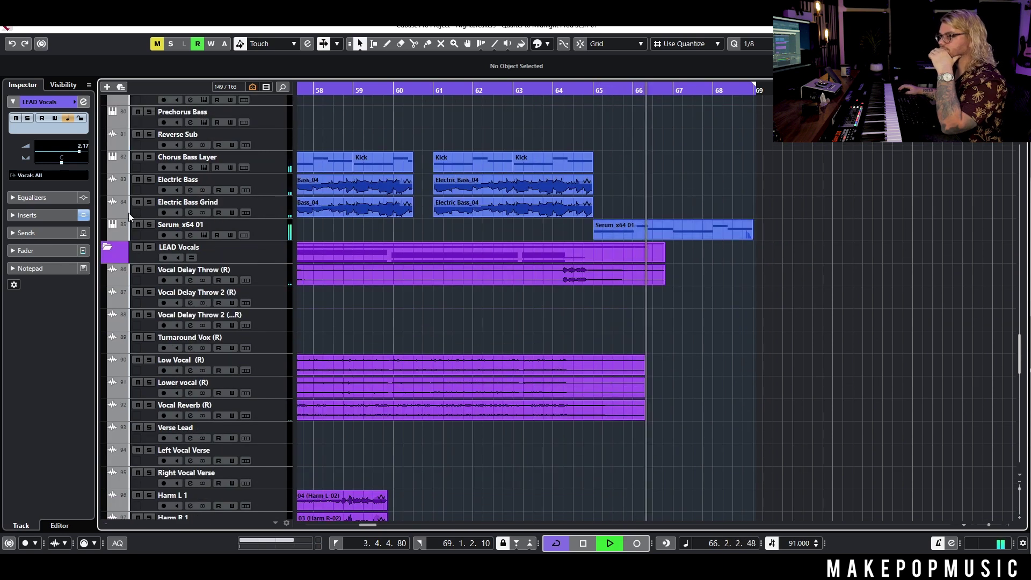
- Solo the Serum_x64 01 bass track during playback, stop, and clear the solo
click(150, 224)
key(space)
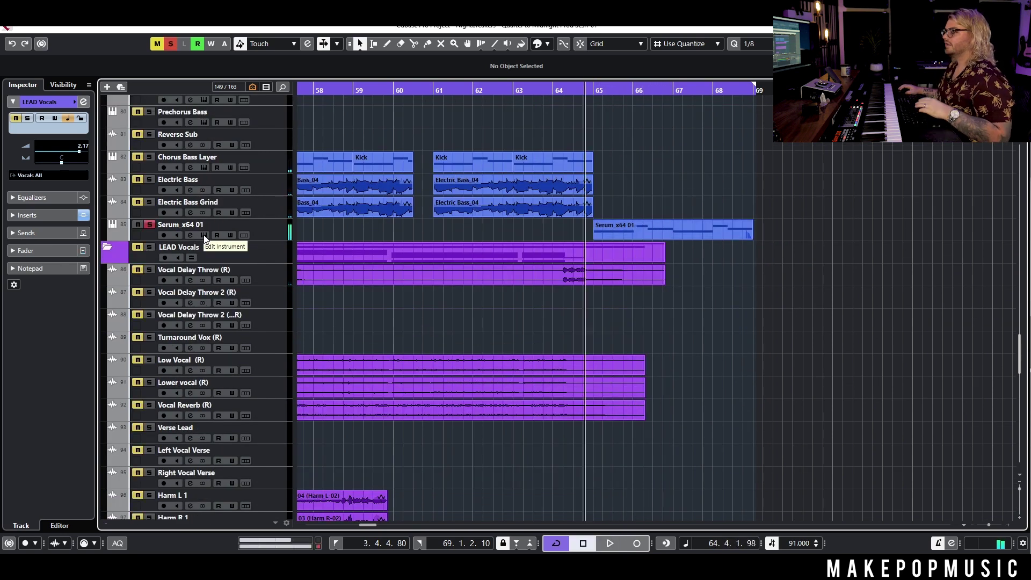
click(148, 226)
- Go back to the guitar tracks in the song's intro and place the playhead just before bar 5
scroll(678, 204, up, 15)
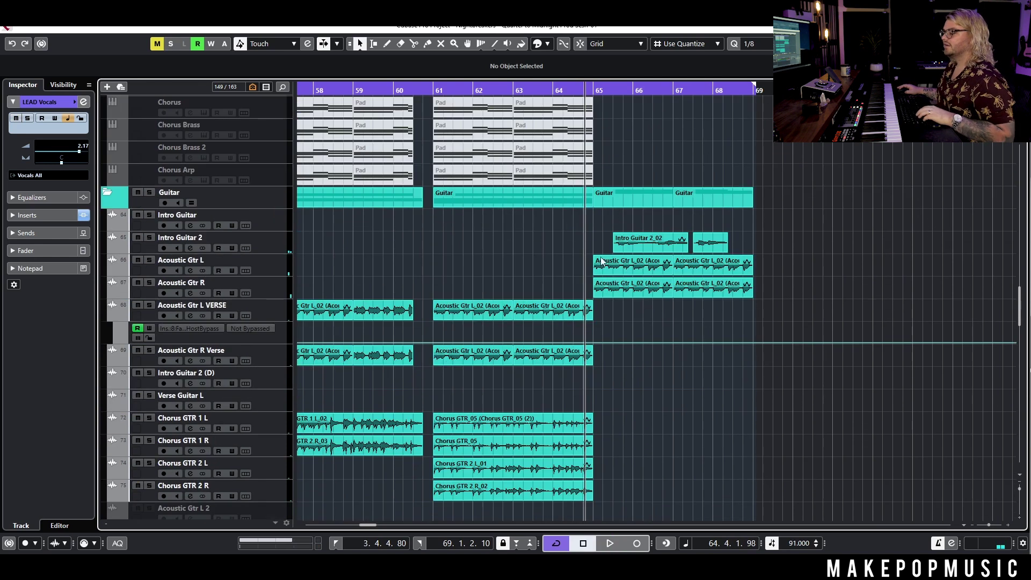
key(g)
scroll(654, 272, left, 15)
click(339, 89)
key(h)
key(h)
key(h)
click(395, 91)
- Solo Acoustic Gtr L and Acoustic Gtr R and play the intro from just before bar 5
click(150, 261)
click(150, 289)
click(150, 284)
click(290, 266)
key(space)
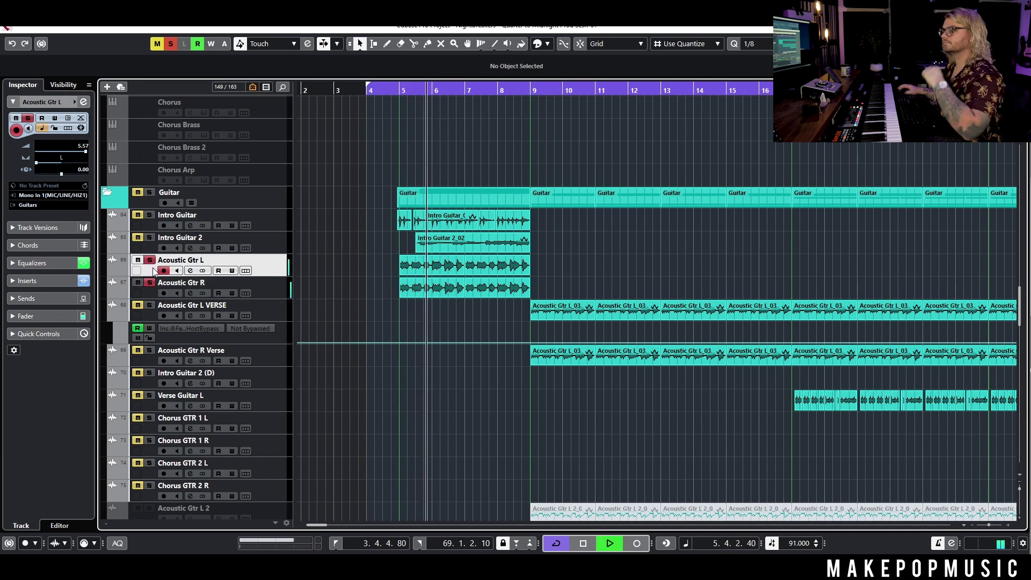
key(space)
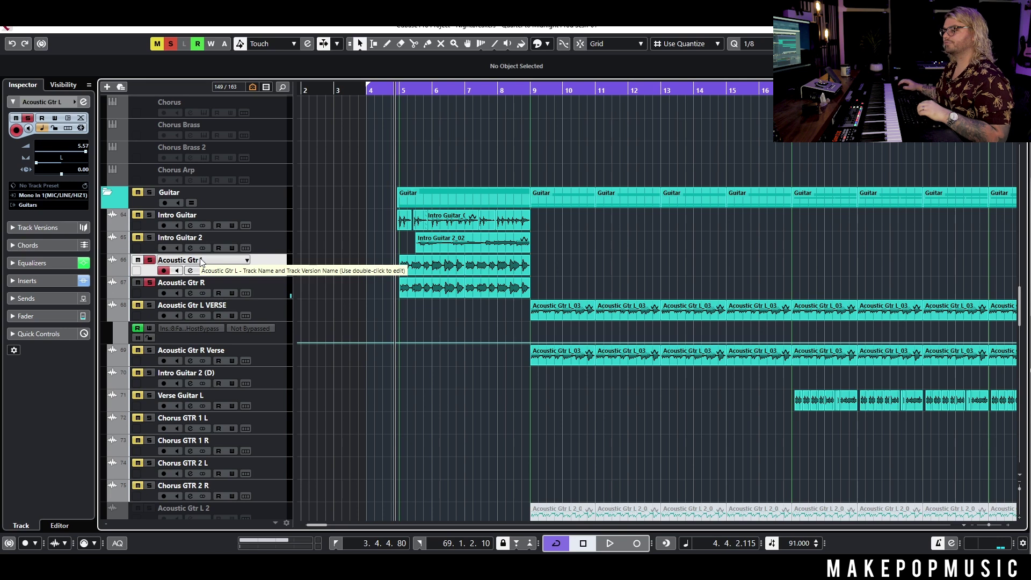
- Clear the solos on Acoustic Gtr L and R, then solo Intro Guitar and play it from just before bar 5
click(149, 260)
click(150, 283)
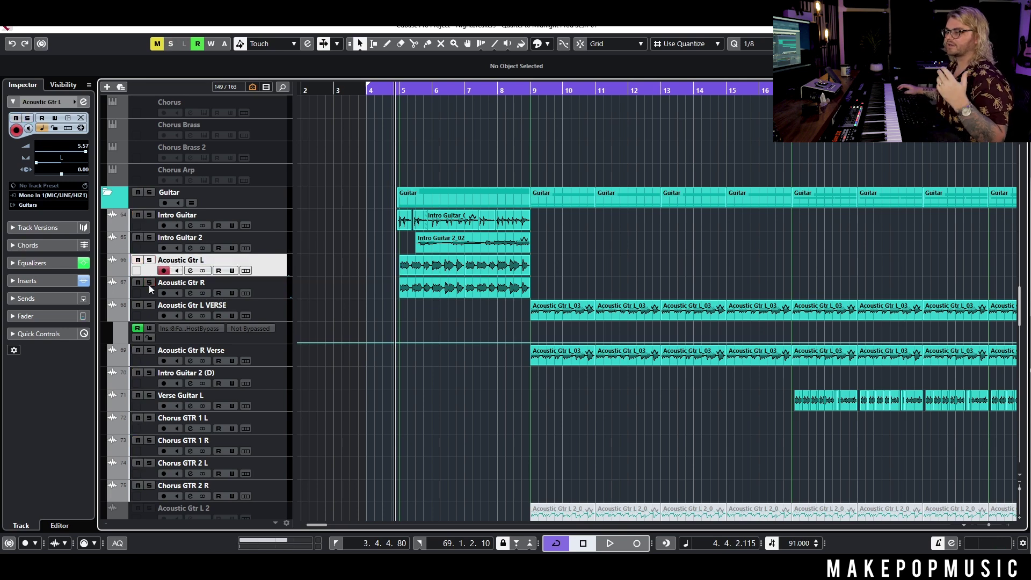
click(150, 237)
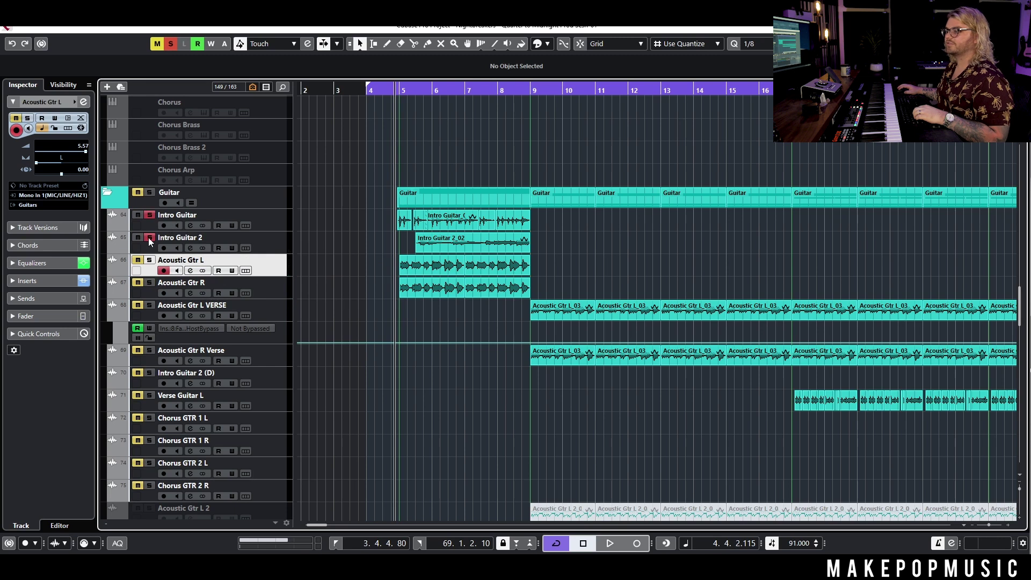
key(space)
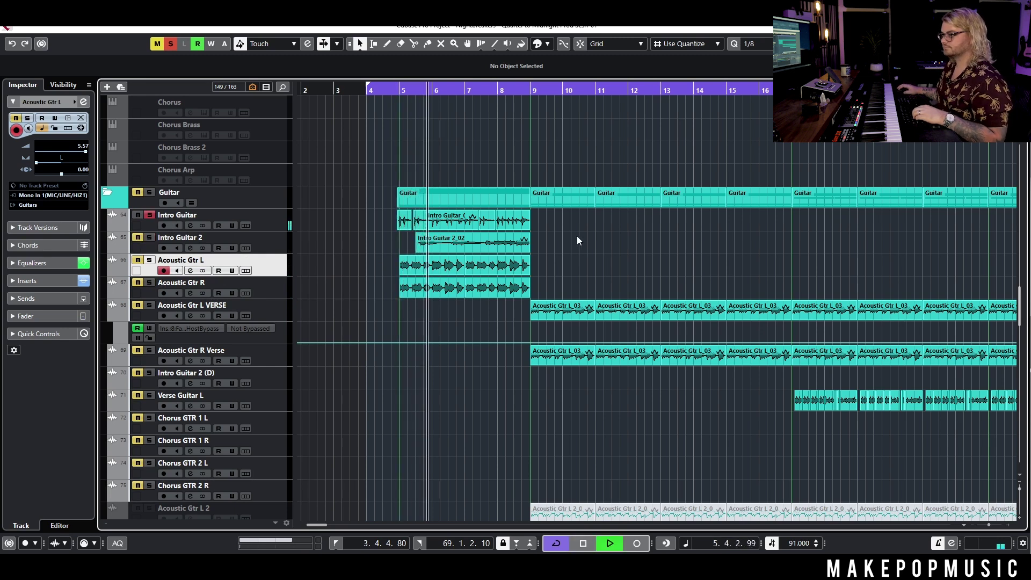
key(space)
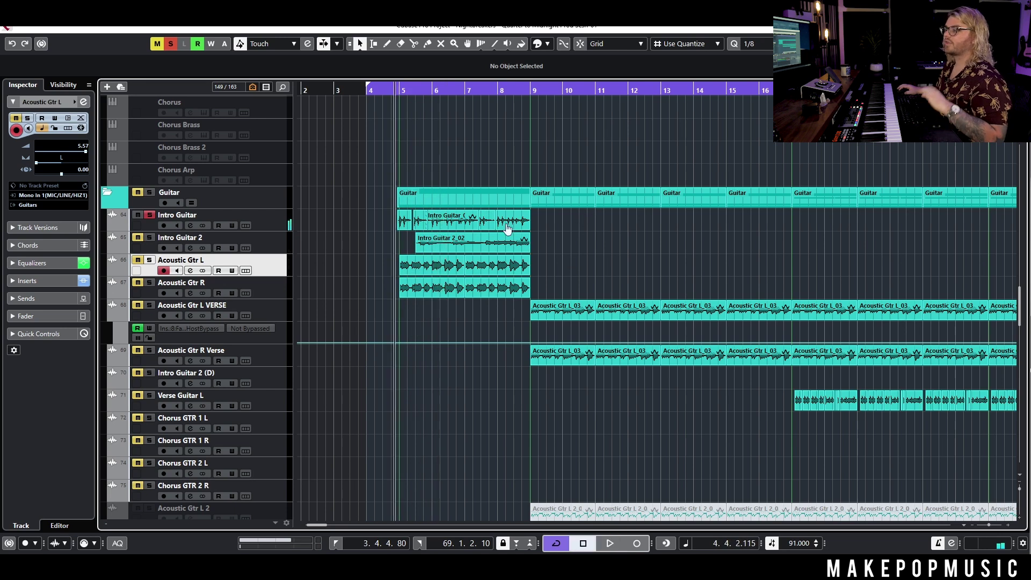
- Solo only Intro Guitar 2 and play it from just before bar 5
click(149, 218)
click(149, 237)
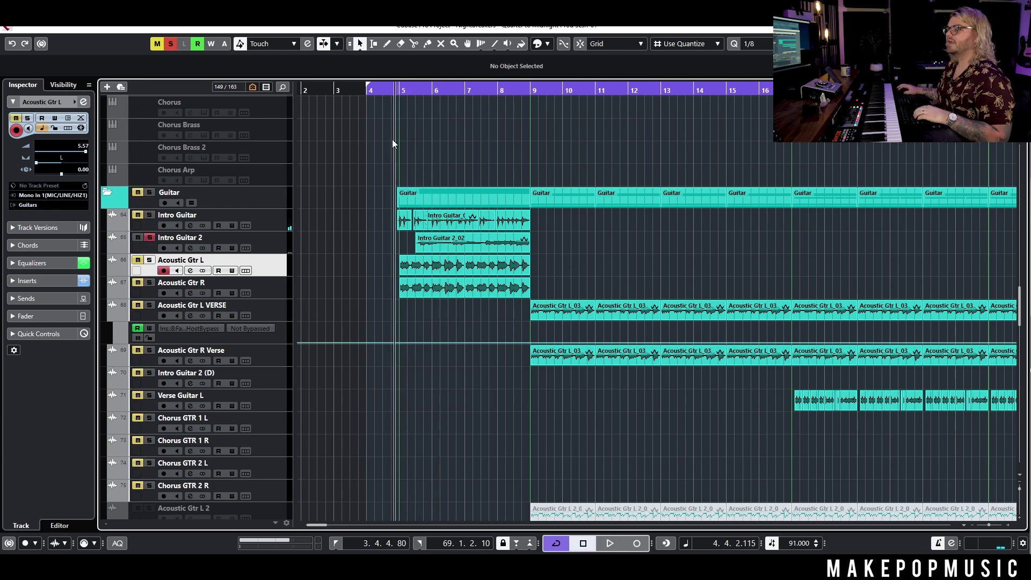
click(270, 251)
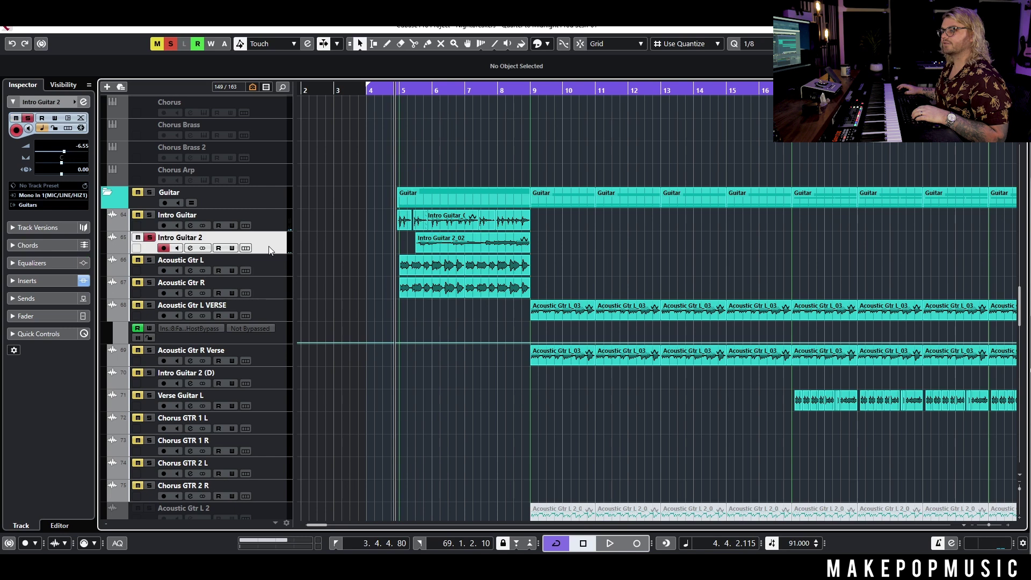
key(space)
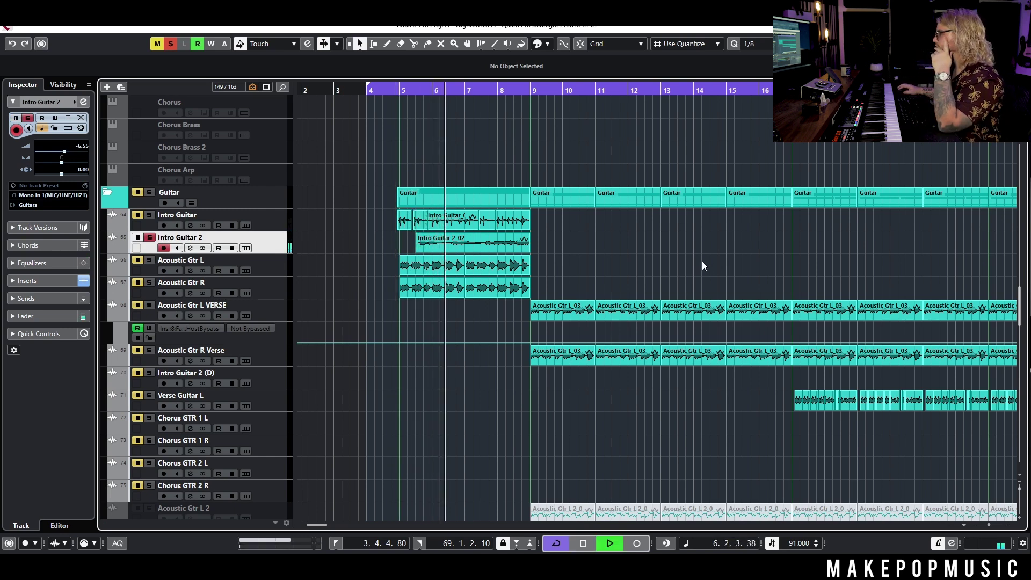
- Add Acoustic Gtr L, Acoustic Gtr R and Intro Guitar to the solo during playback
click(150, 261)
click(151, 283)
click(147, 215)
- Stop and clear the guitar solos, then solo Intro Pad1 (R) among the synths and play it from bar 4
scroll(503, 246, up, 5)
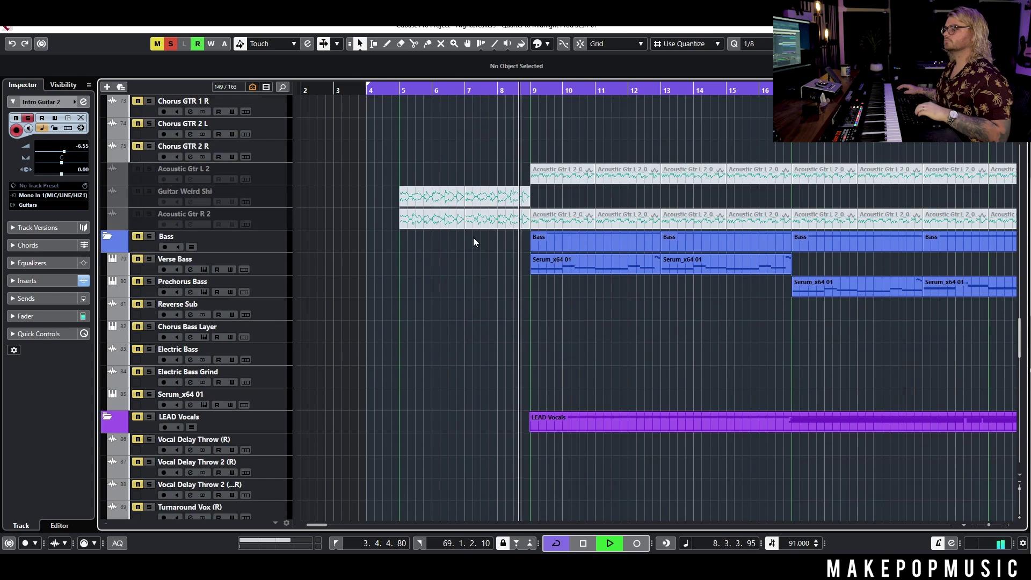
scroll(505, 247, down, 2)
scroll(537, 257, up, 5)
key(space)
click(170, 43)
click(150, 149)
click(369, 91)
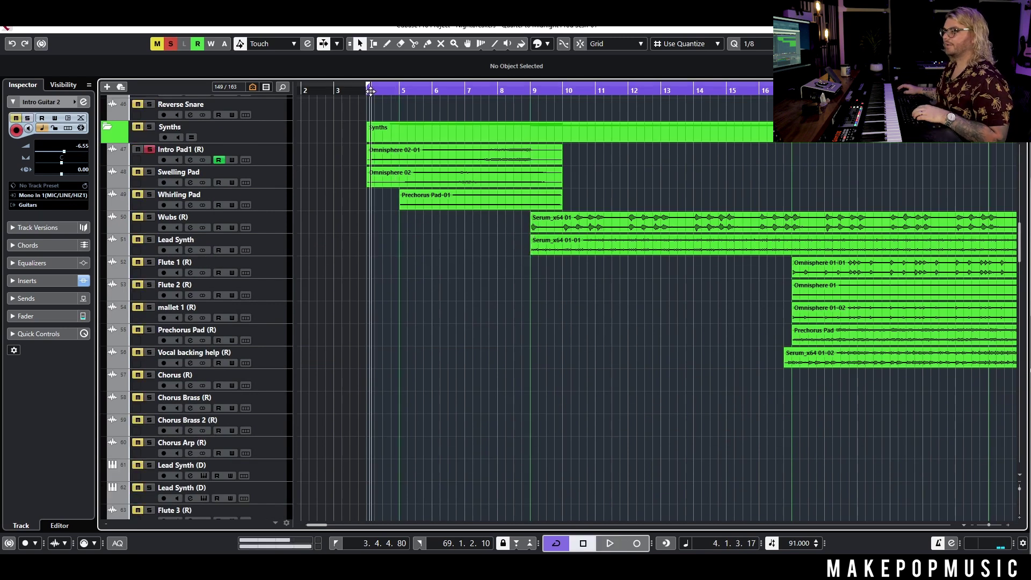
key(space)
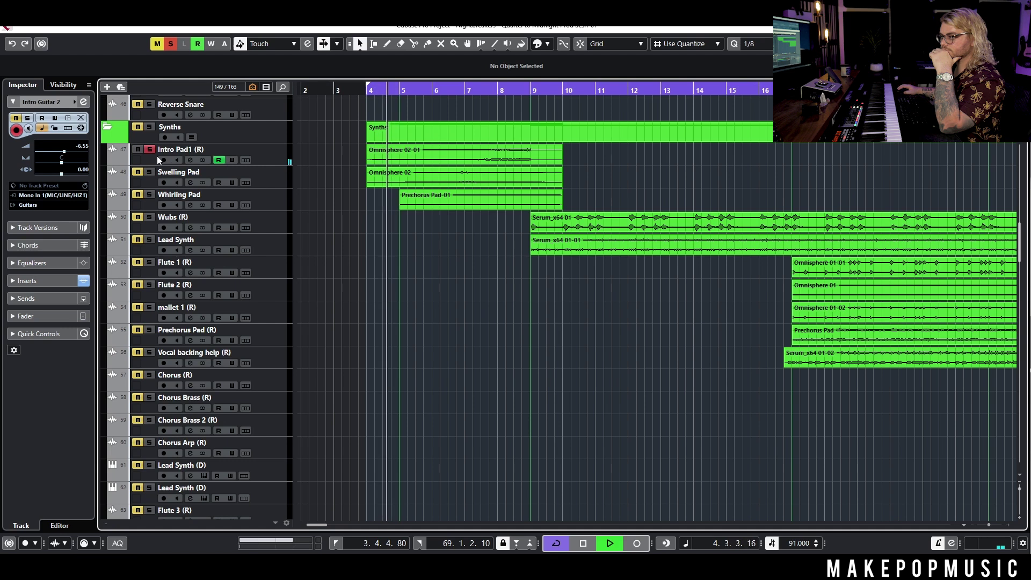
click(250, 154)
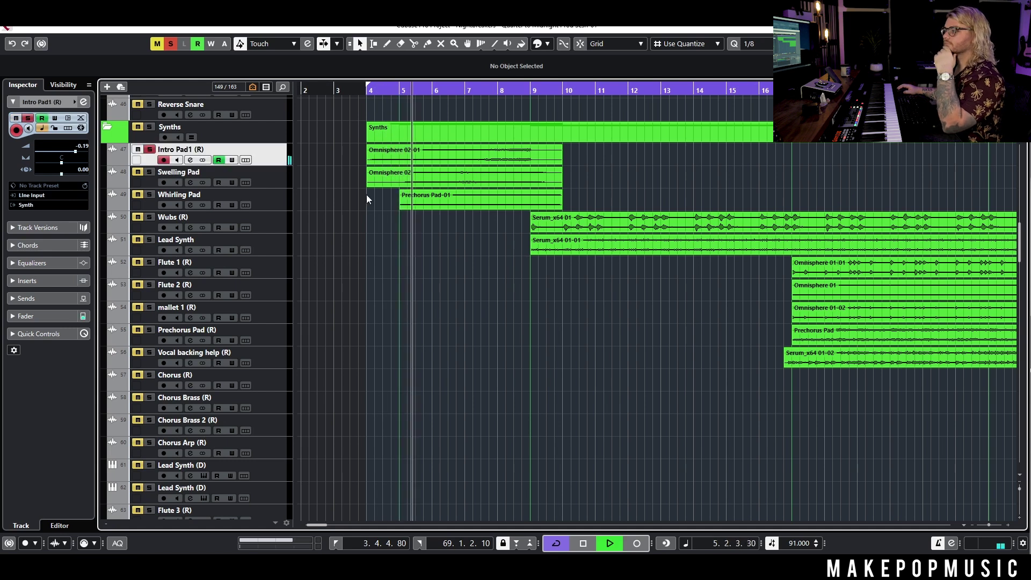
key(space)
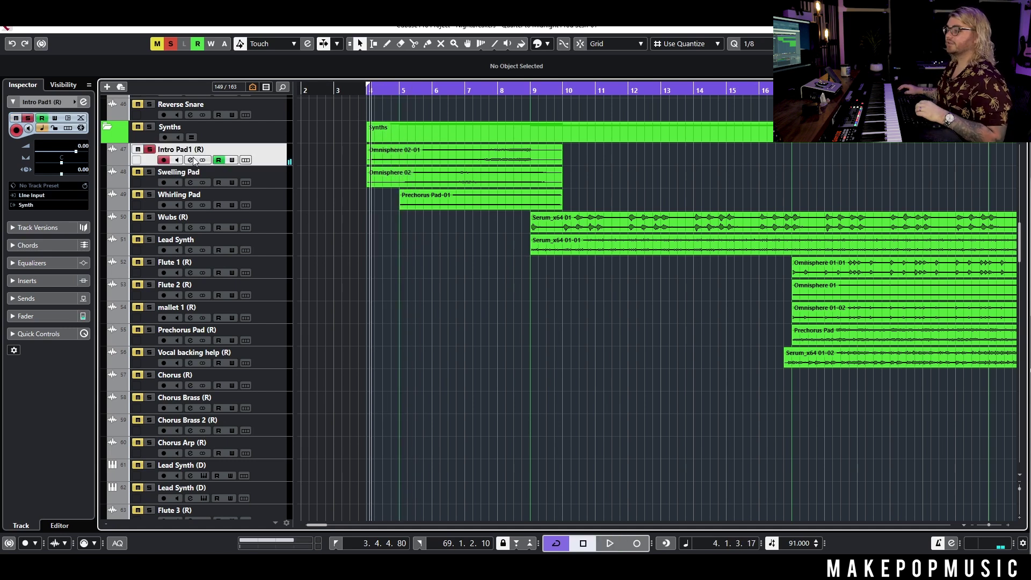
- Solo only the Swelling Pad track and play it from bar 5
click(194, 160)
click(830, 307)
click(268, 174)
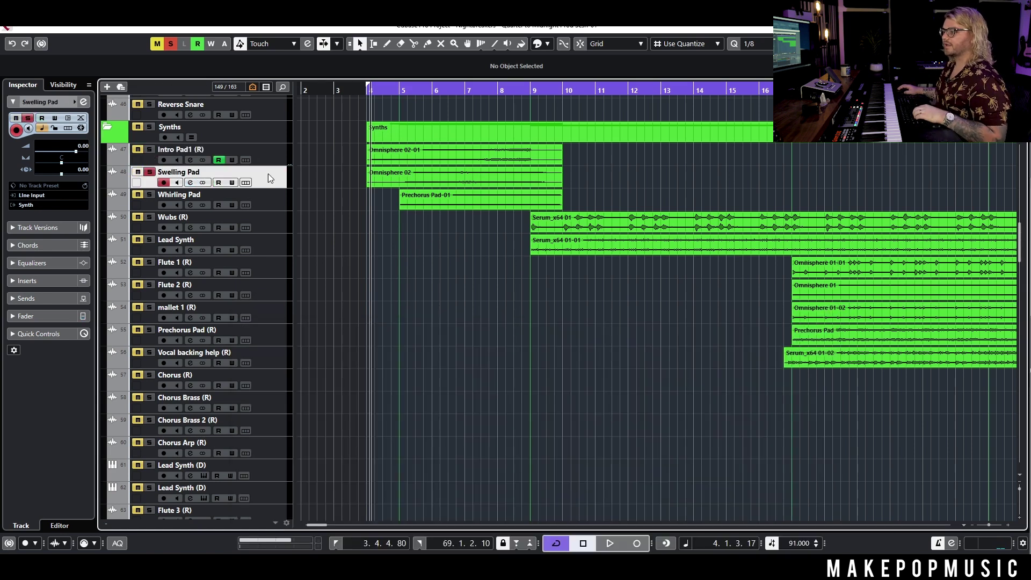
click(401, 89)
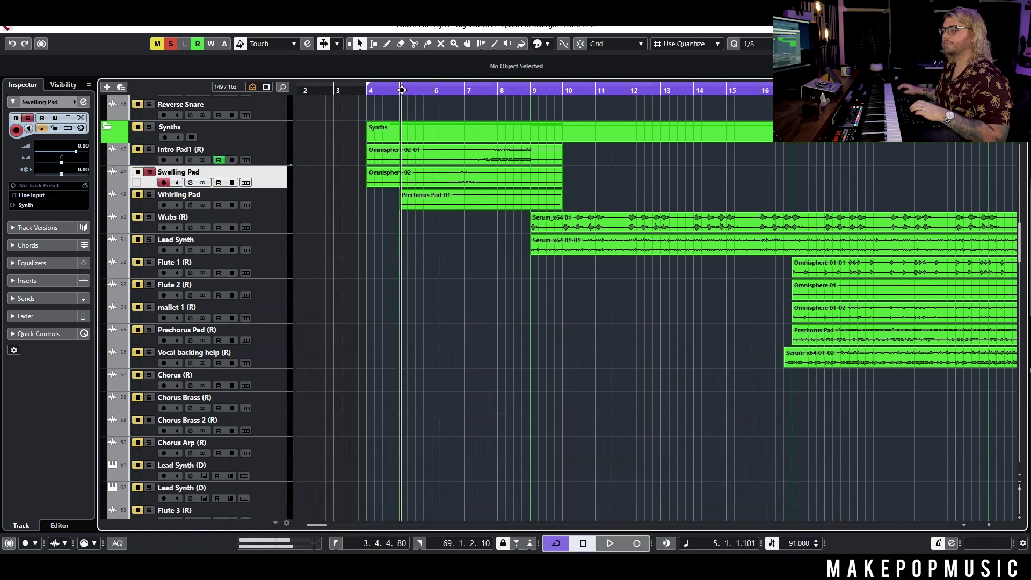
key(space)
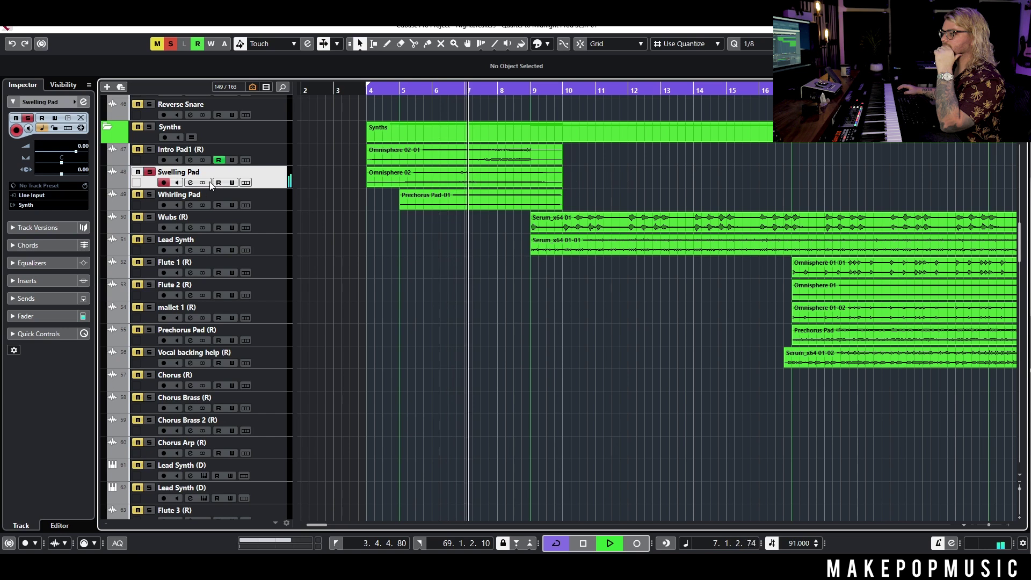
- Add Intro Pad1 (R) and Whirling Pad to the solo and replay the intro from bar 5
click(151, 151)
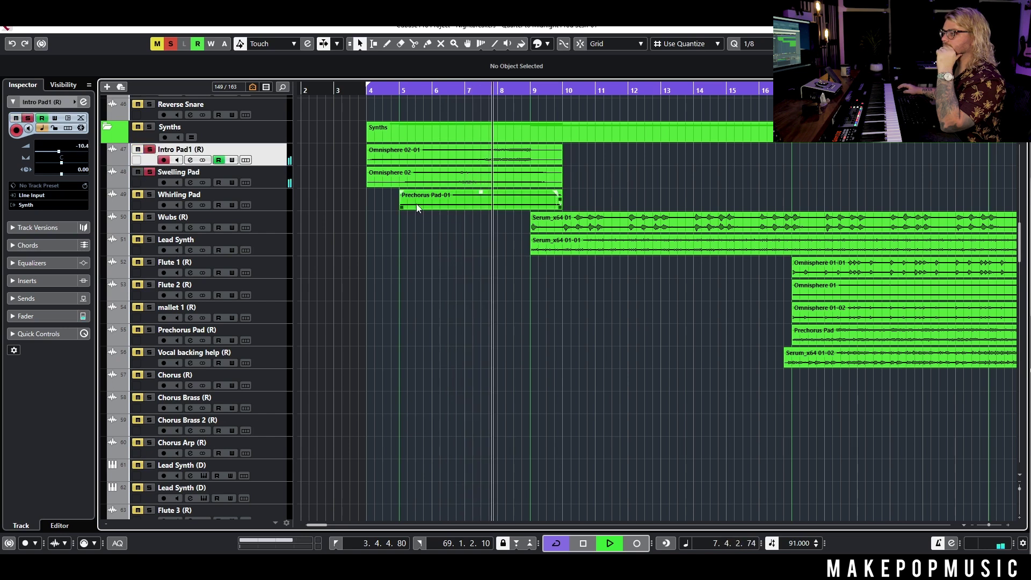
click(400, 89)
click(468, 209)
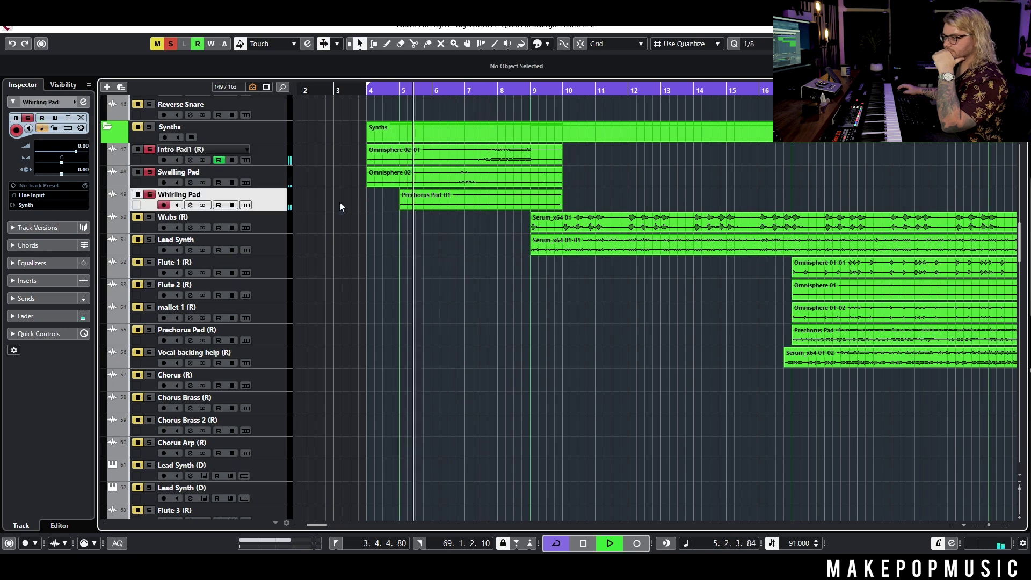
- Solo the Guitar folder along with the three intro pads and play the intro from bar 5 to about bar 8
scroll(505, 233, up, 5)
scroll(516, 251, down, 15)
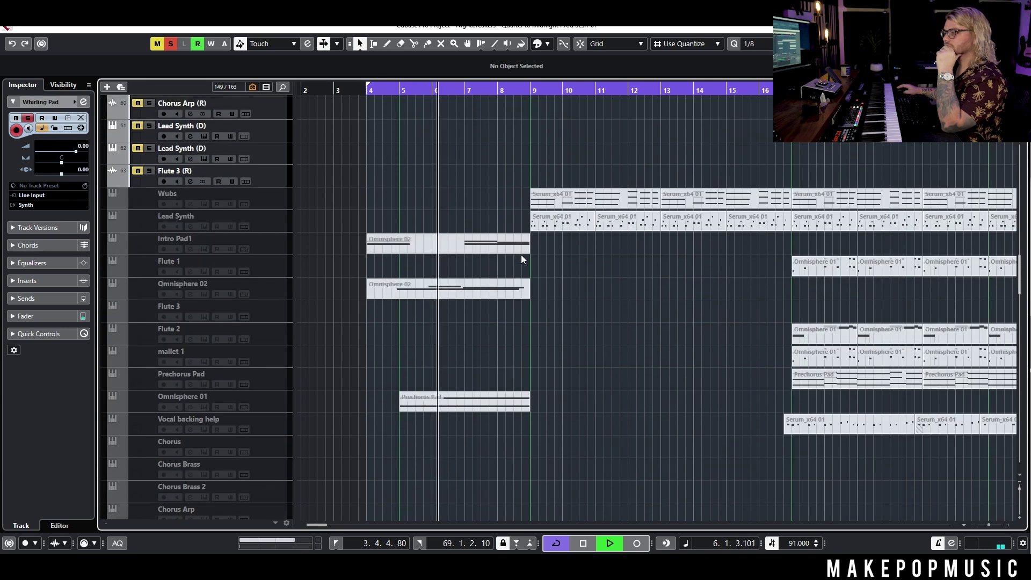
scroll(534, 251, down, 12)
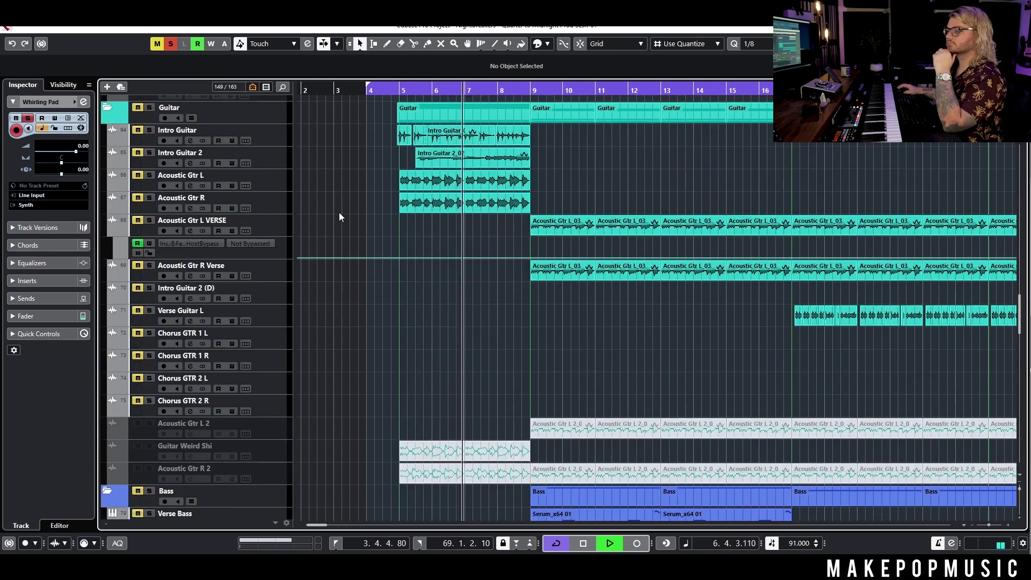
scroll(139, 282, up, 5)
key(space)
click(149, 278)
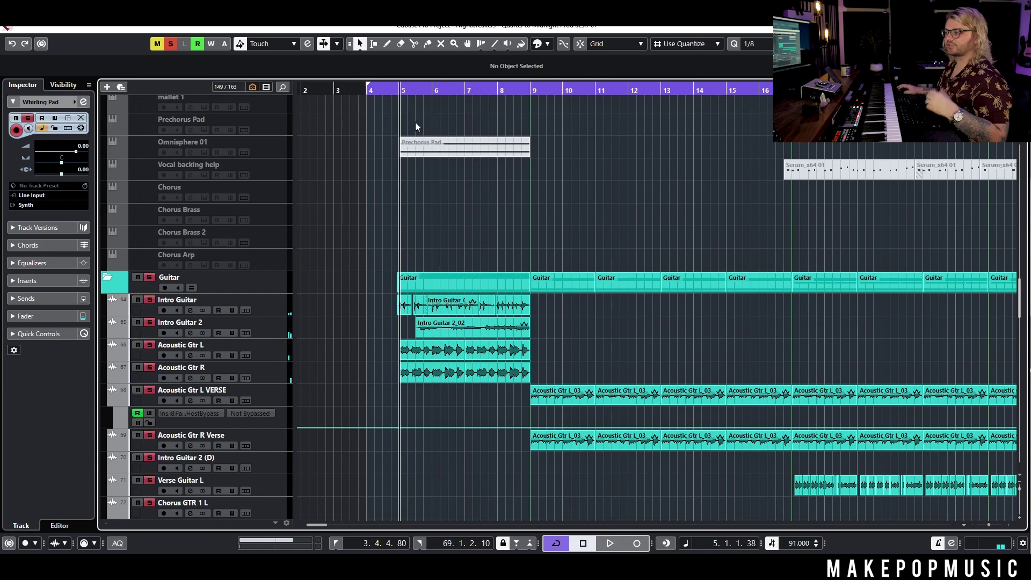
key(space)
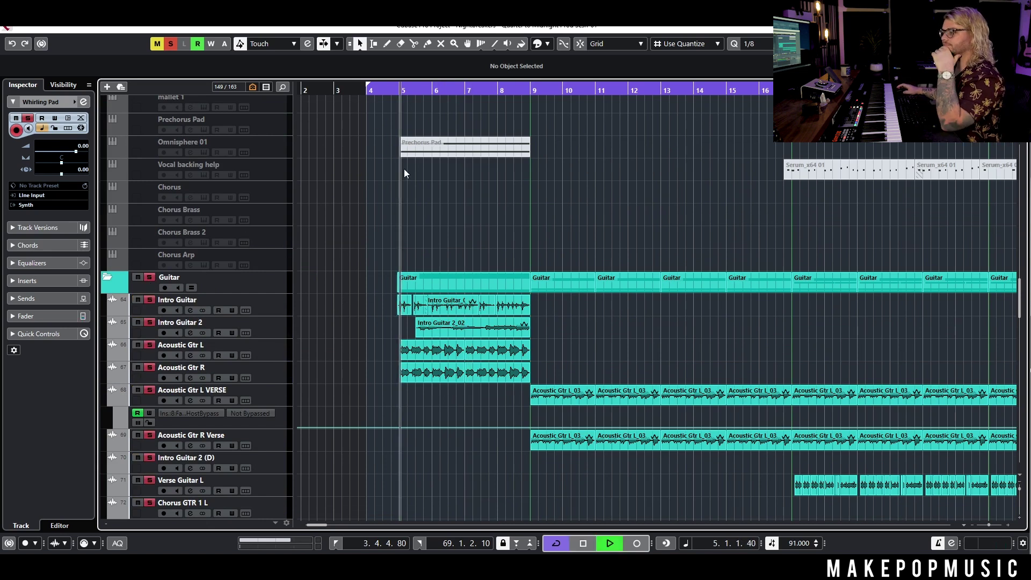
scroll(543, 238, up, 5)
scroll(543, 231, up, 10)
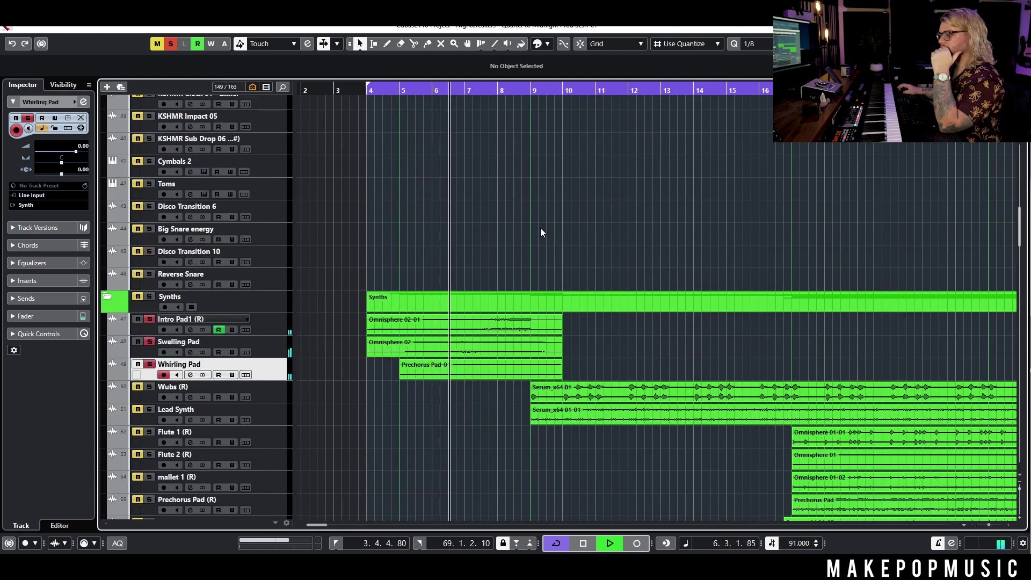
scroll(540, 224, up, 15)
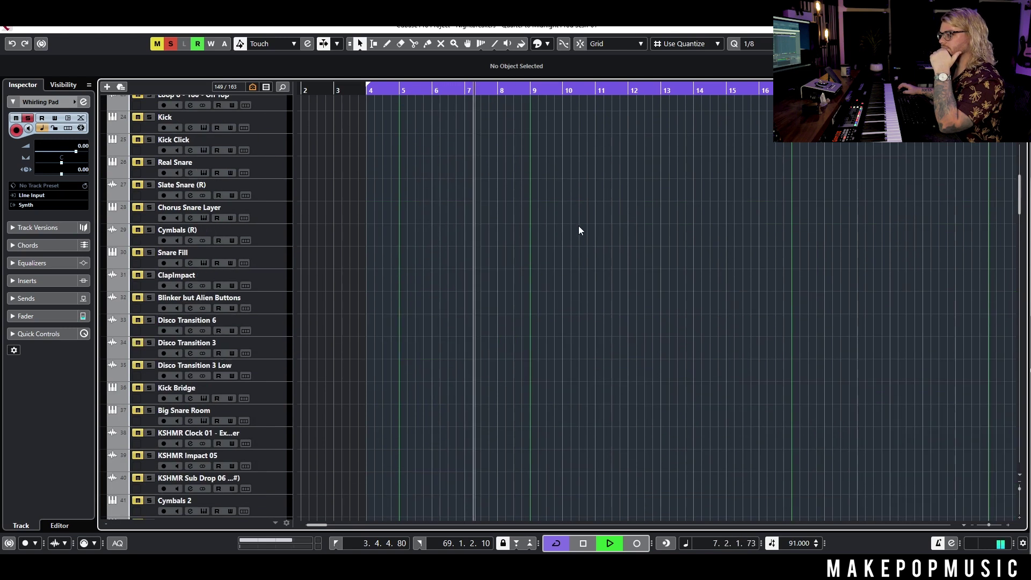
scroll(489, 224, right, 15)
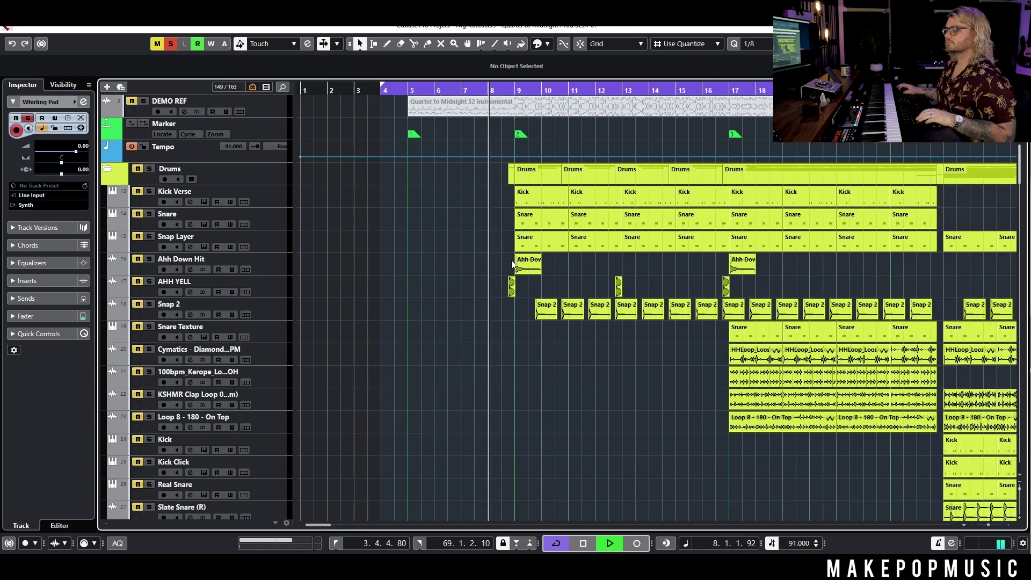
key(space)
- Examine the guitar and synth tracks in the song's ending around bar 65
scroll(446, 223, down, 10)
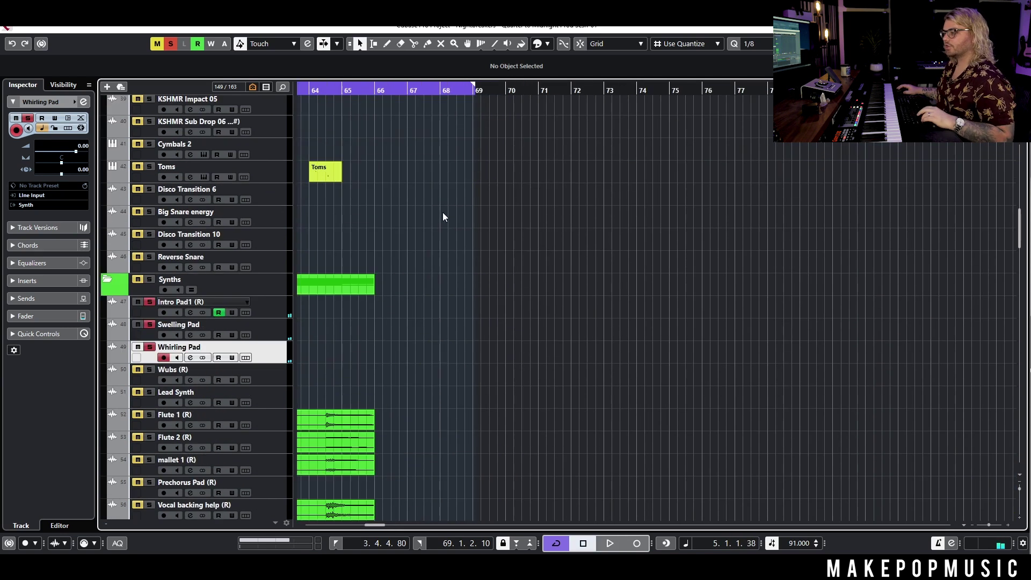
scroll(537, 225, left, 5)
scroll(615, 228, down, 8)
ctrl+scroll(634, 218, up, 3)
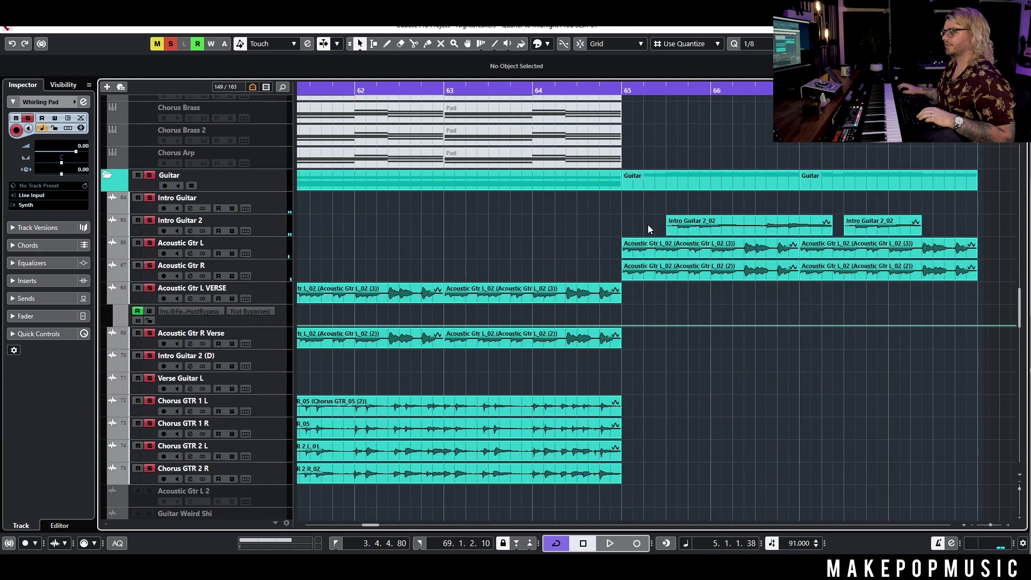
scroll(642, 173, up, 10)
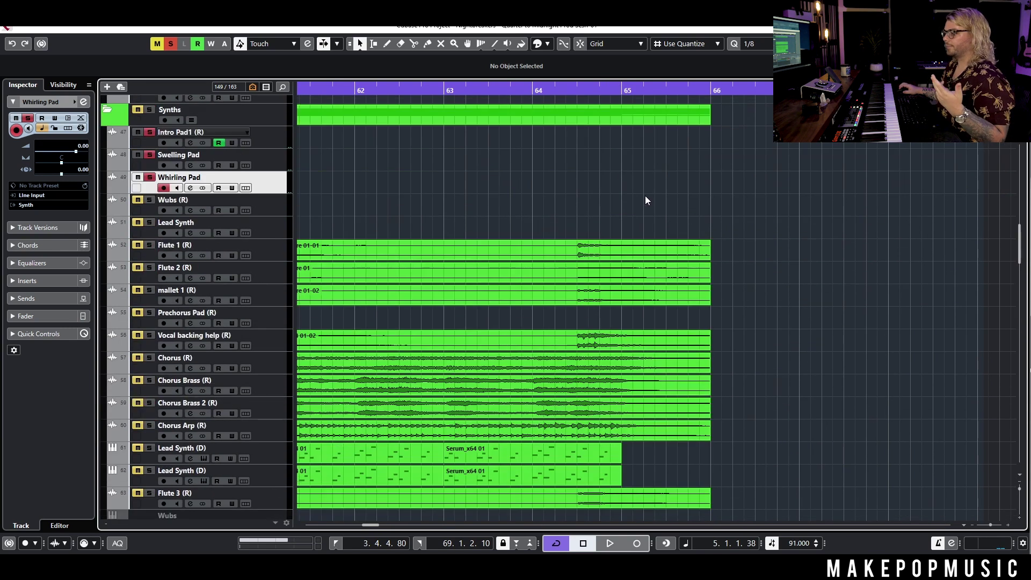
scroll(653, 172, down, 14)
scroll(618, 129, up, 4)
- Clear all solos, play the ending from just before bar 65, and view its guitar parts within the whole arrangement
click(597, 89)
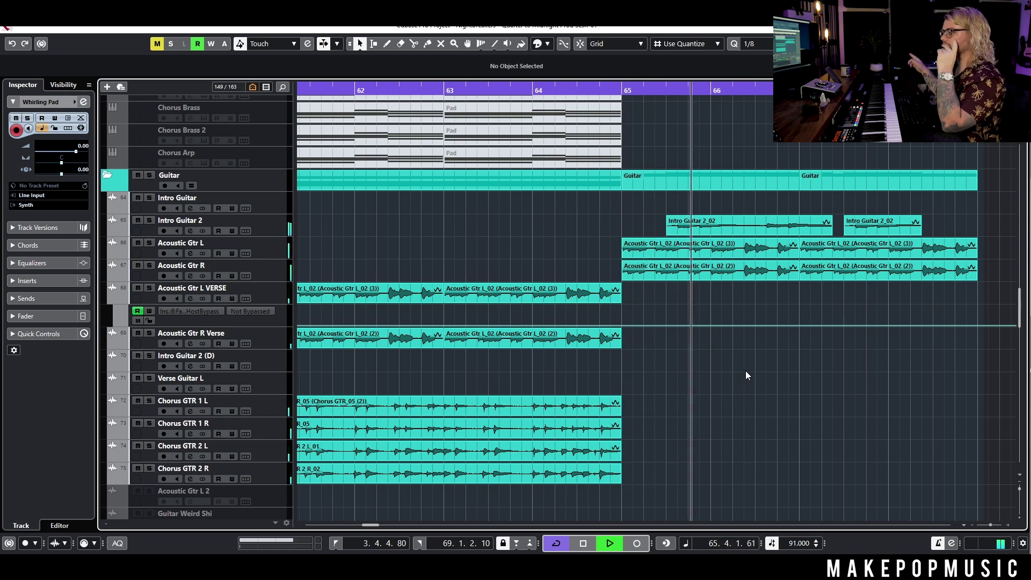
key(g)
scroll(730, 352, left, 10)
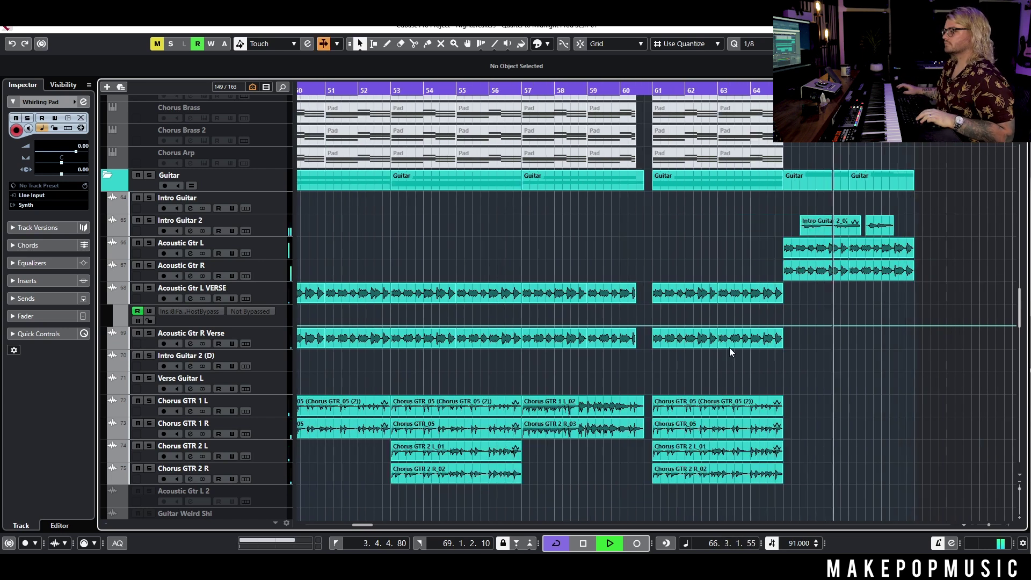
key(g)
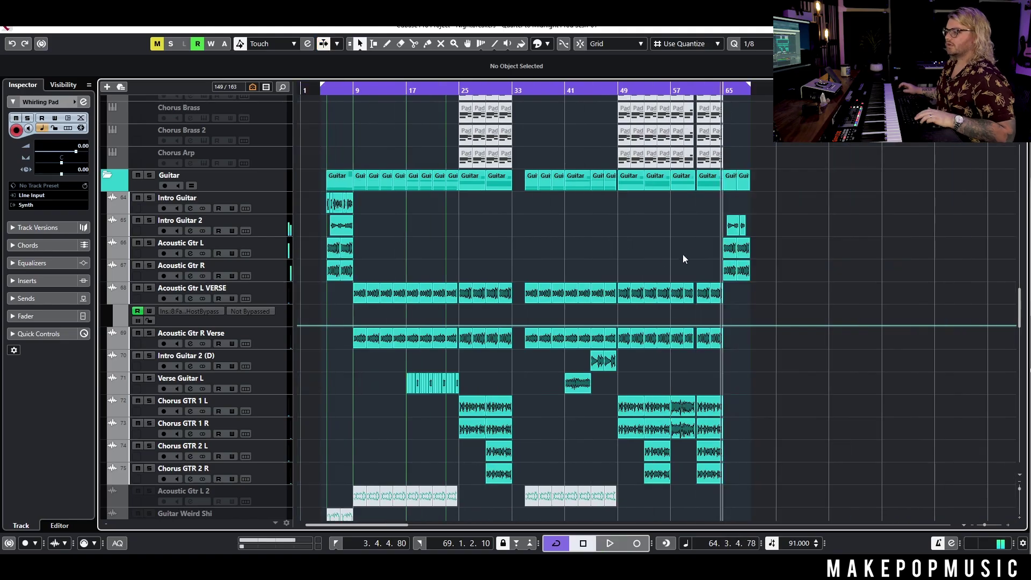